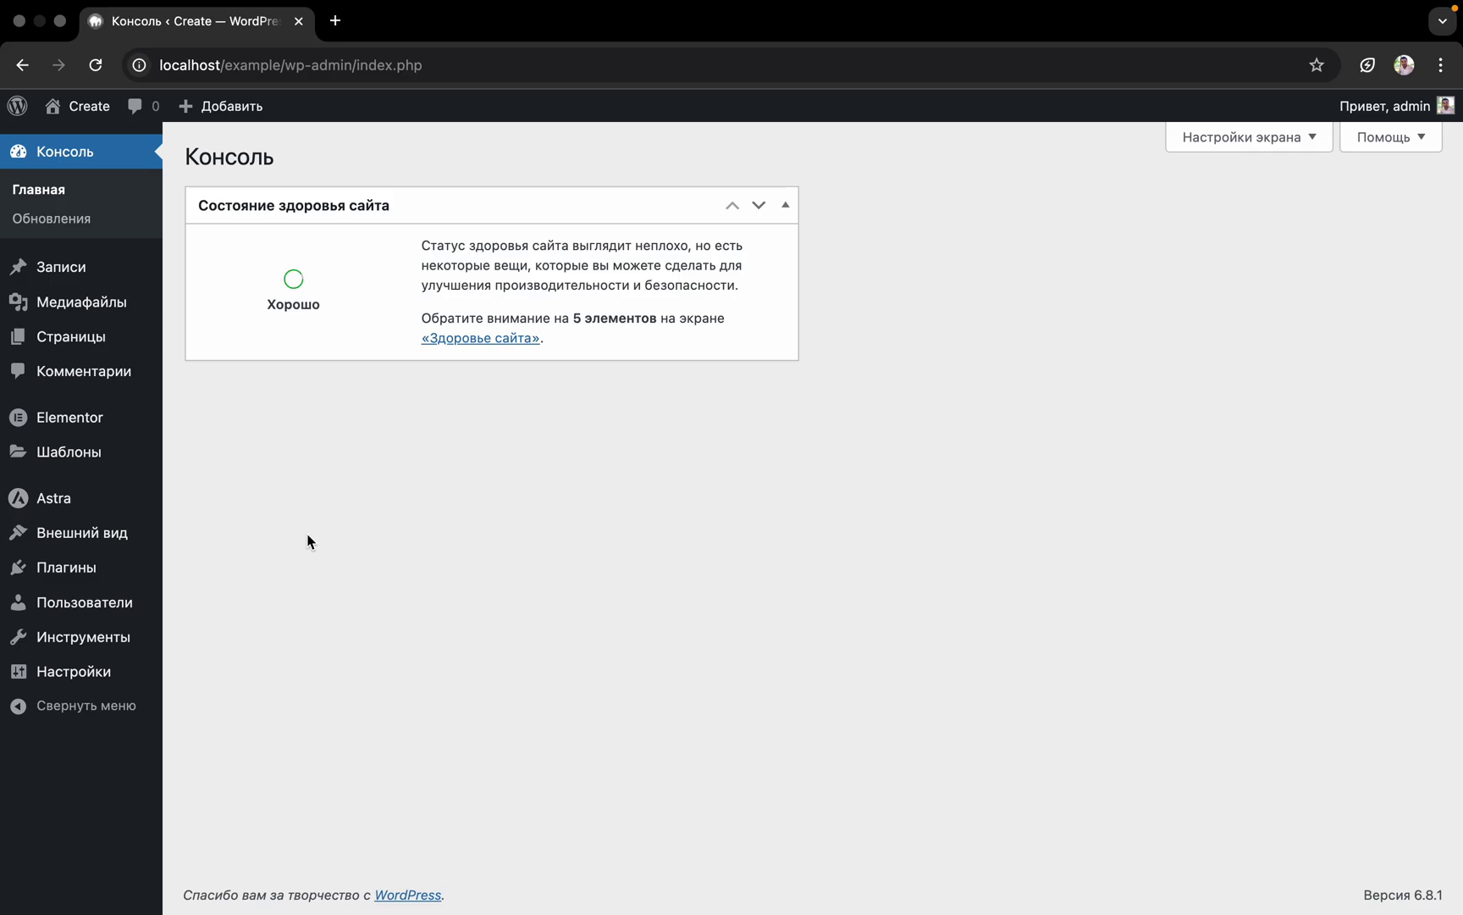
Search the plugin directory for "polylang", then install and activate the Polylang plugin
{"action": "mouse_move", "coordinate": [105, 586]}
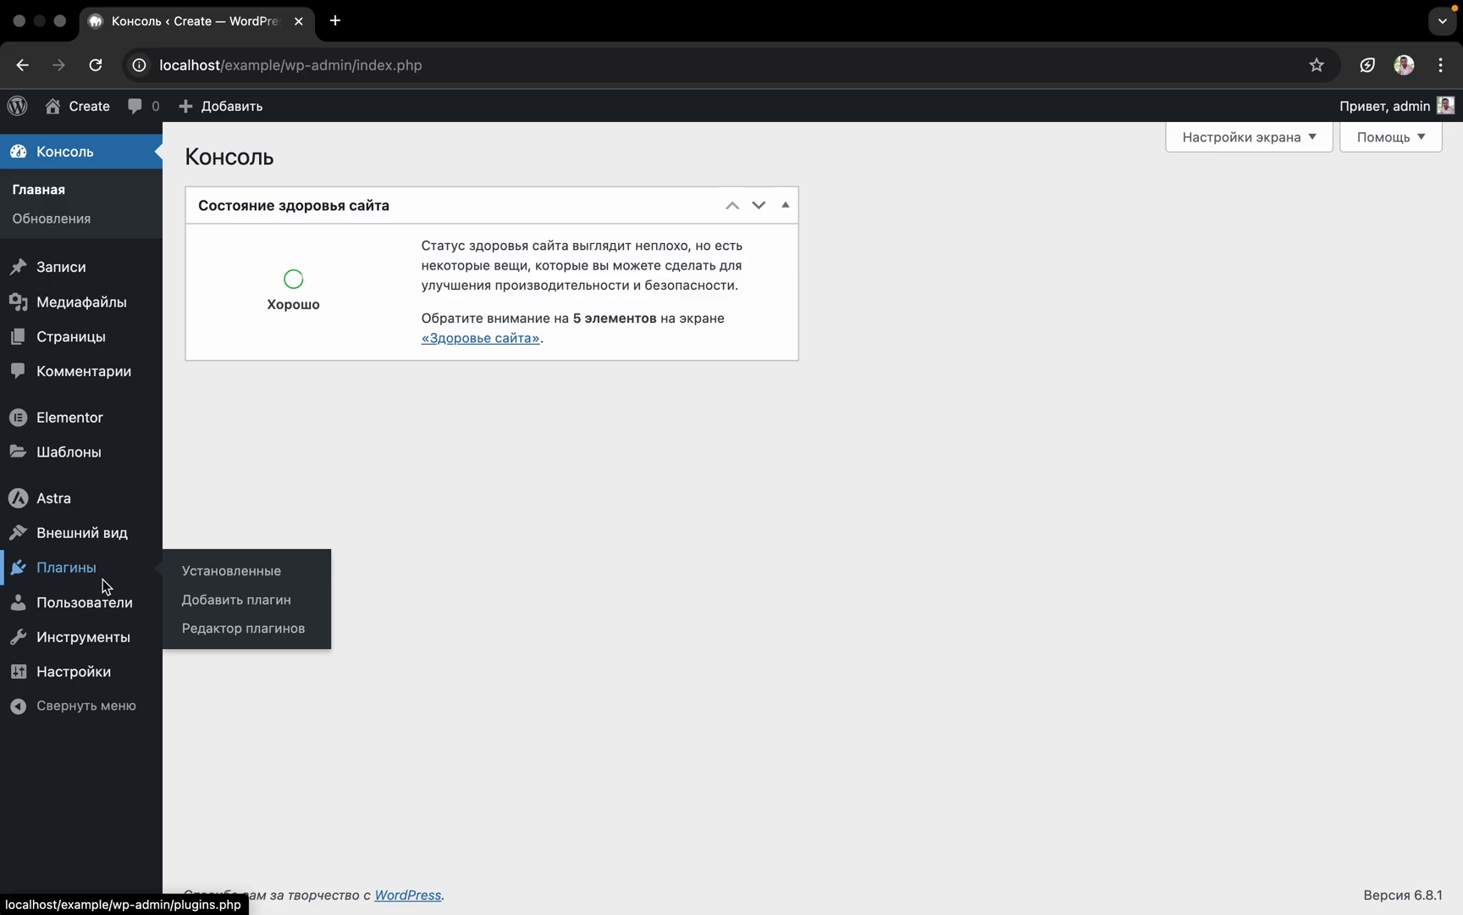
{"action": "left_click", "coordinate": [206, 603]}
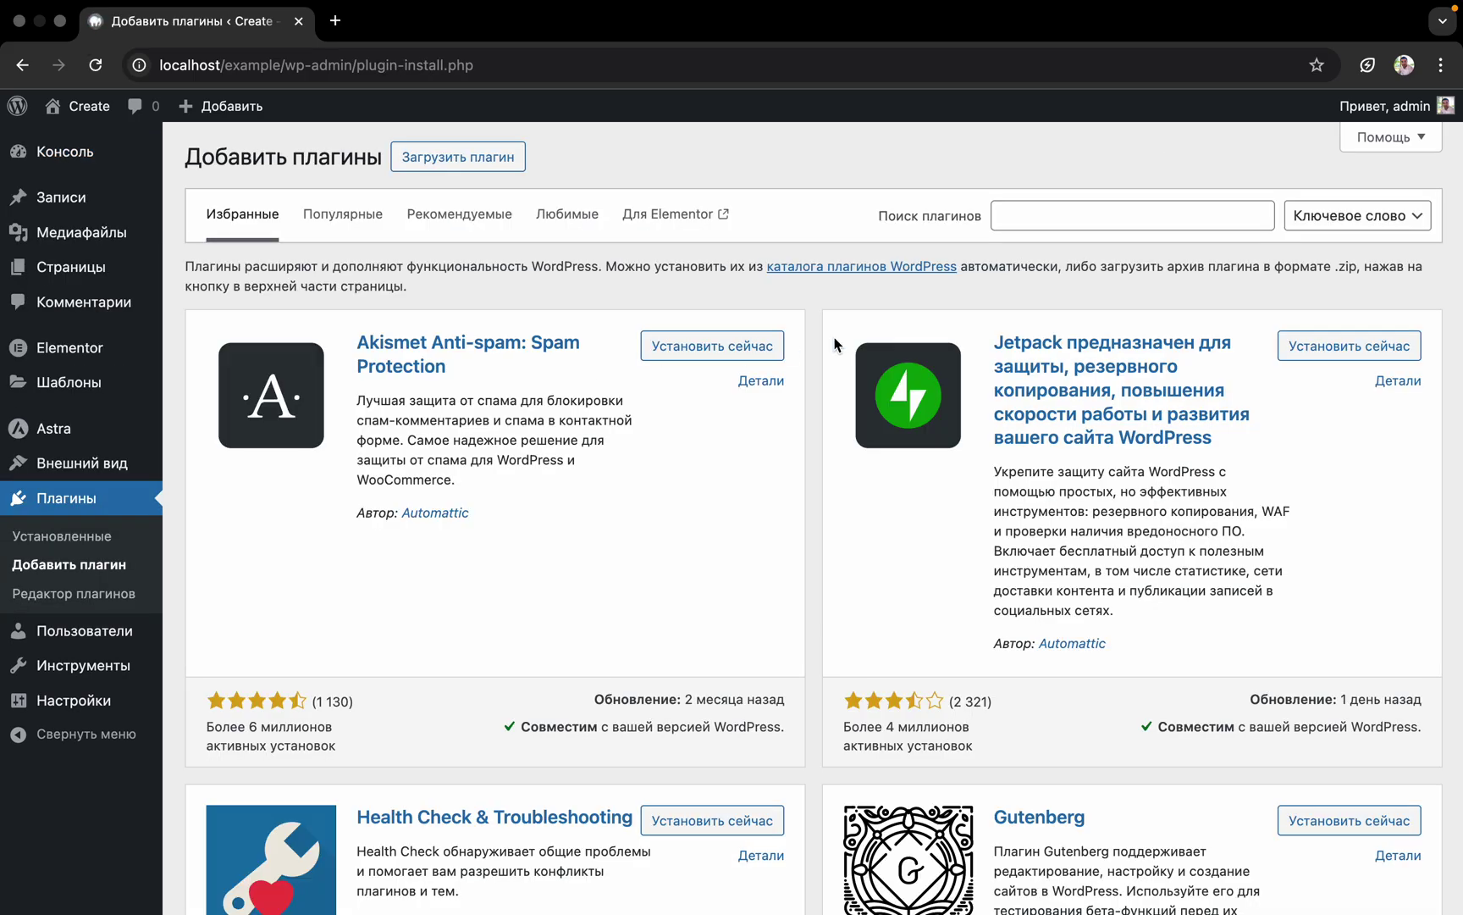
{"action": "left_click", "coordinate": [1067, 223]}
{"action": "type", "text": "p"}
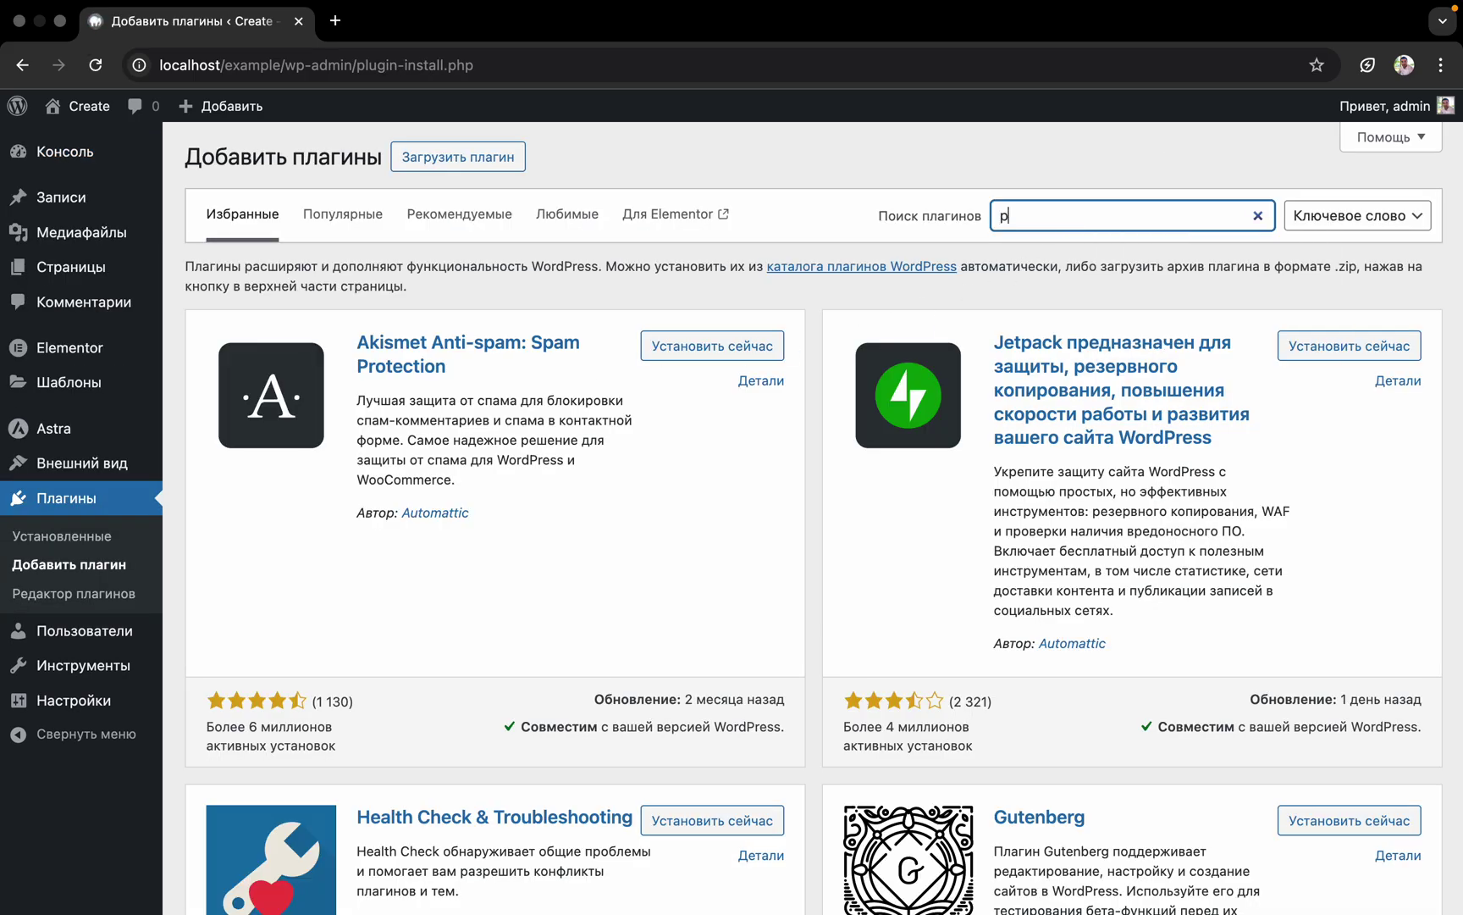
{"action": "type", "text": "olylang"}
{"action": "key", "text": "BackSpace"}
{"action": "key", "text": "BackSpace"}
{"action": "type", "text": "ng"}
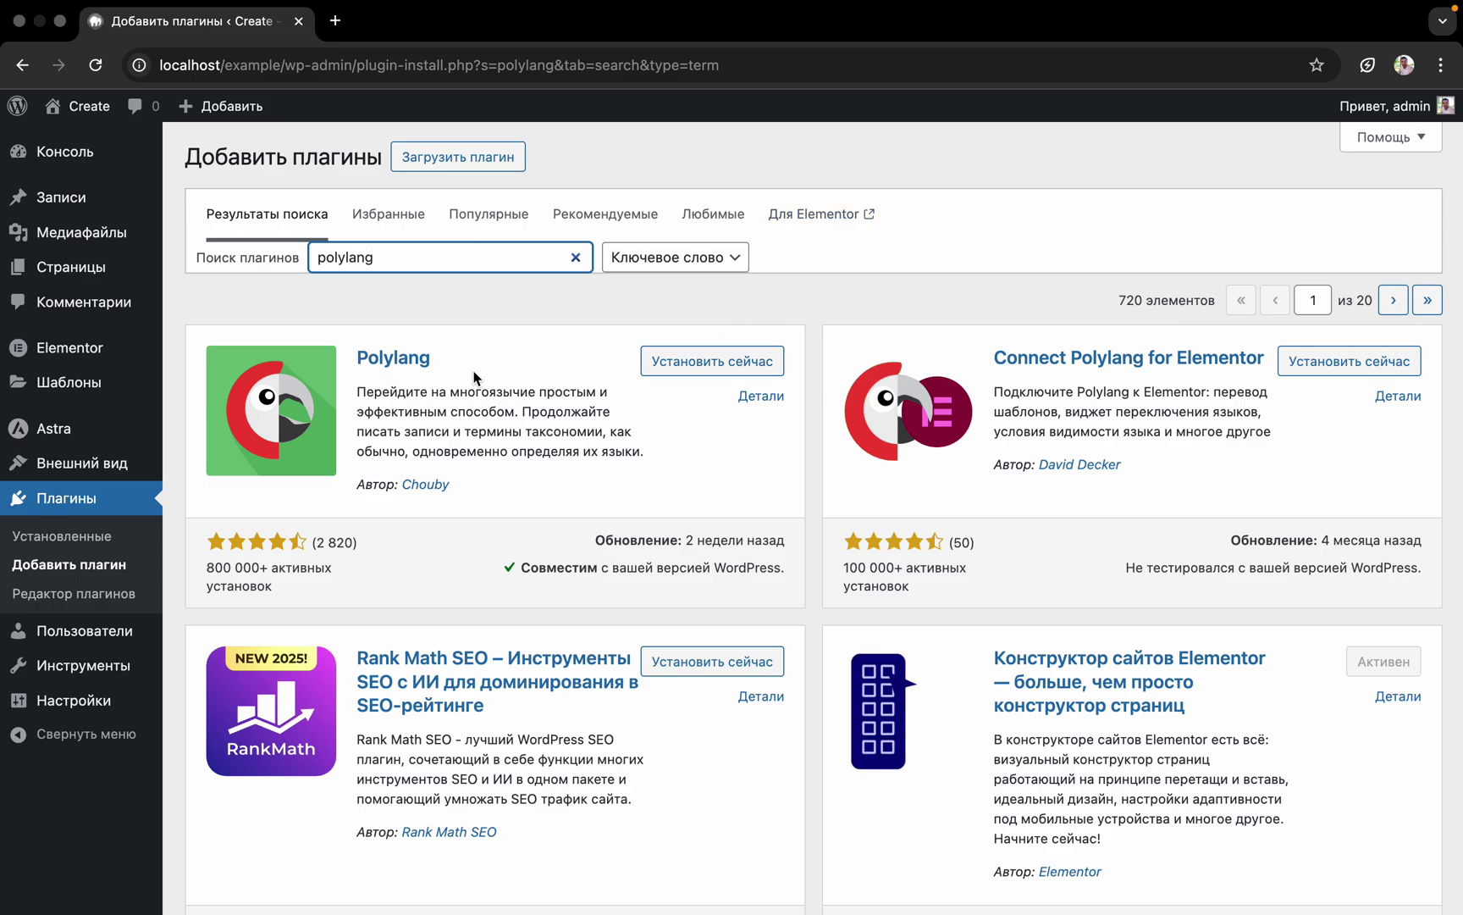
{"action": "left_click", "coordinate": [700, 361]}
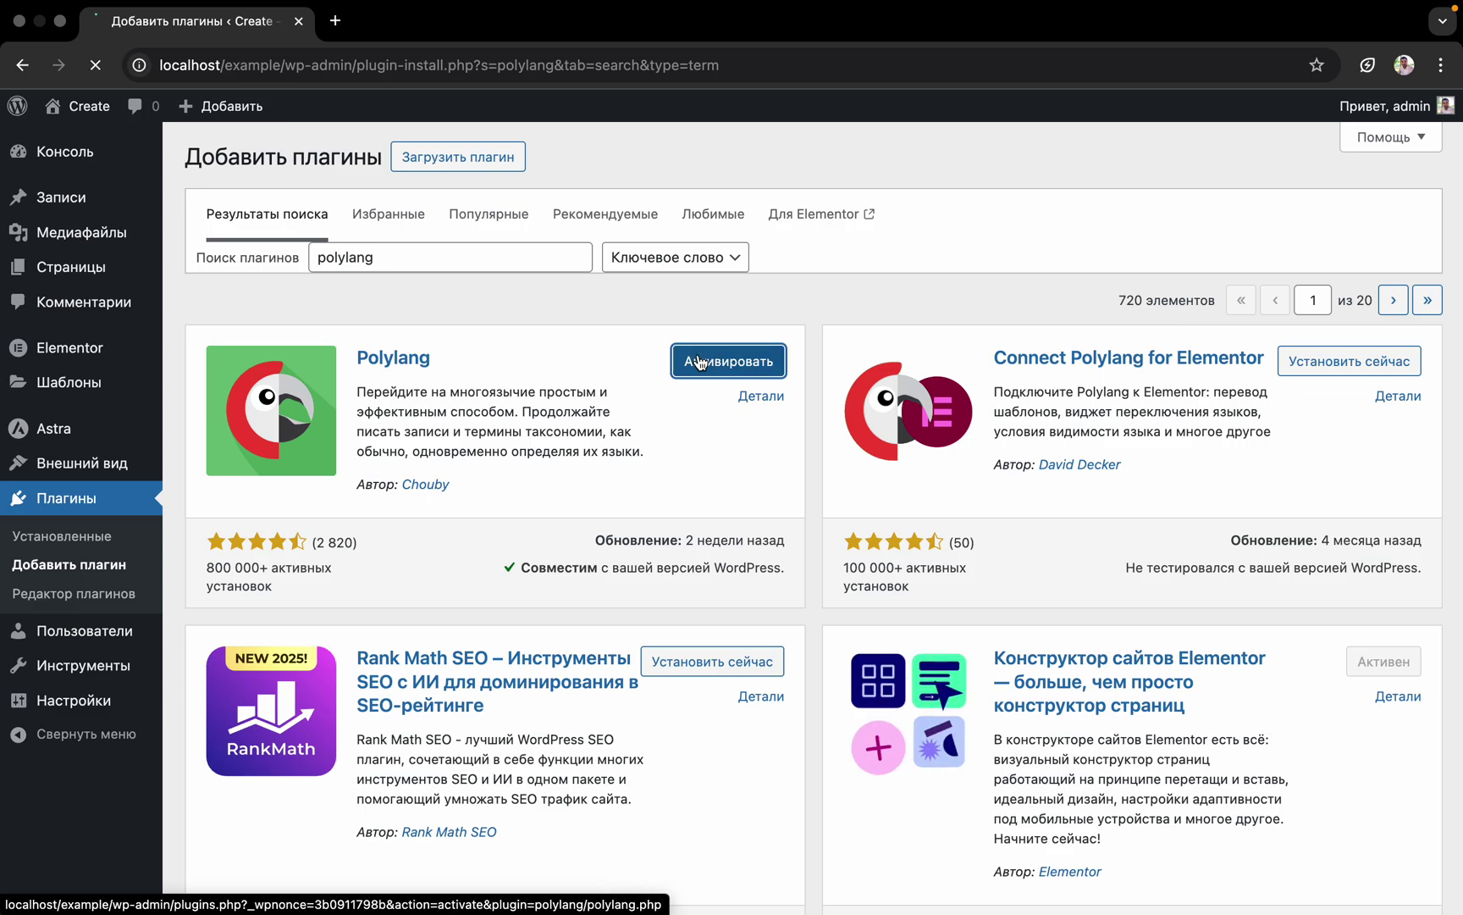
{"action": "left_click", "coordinate": [697, 362]}
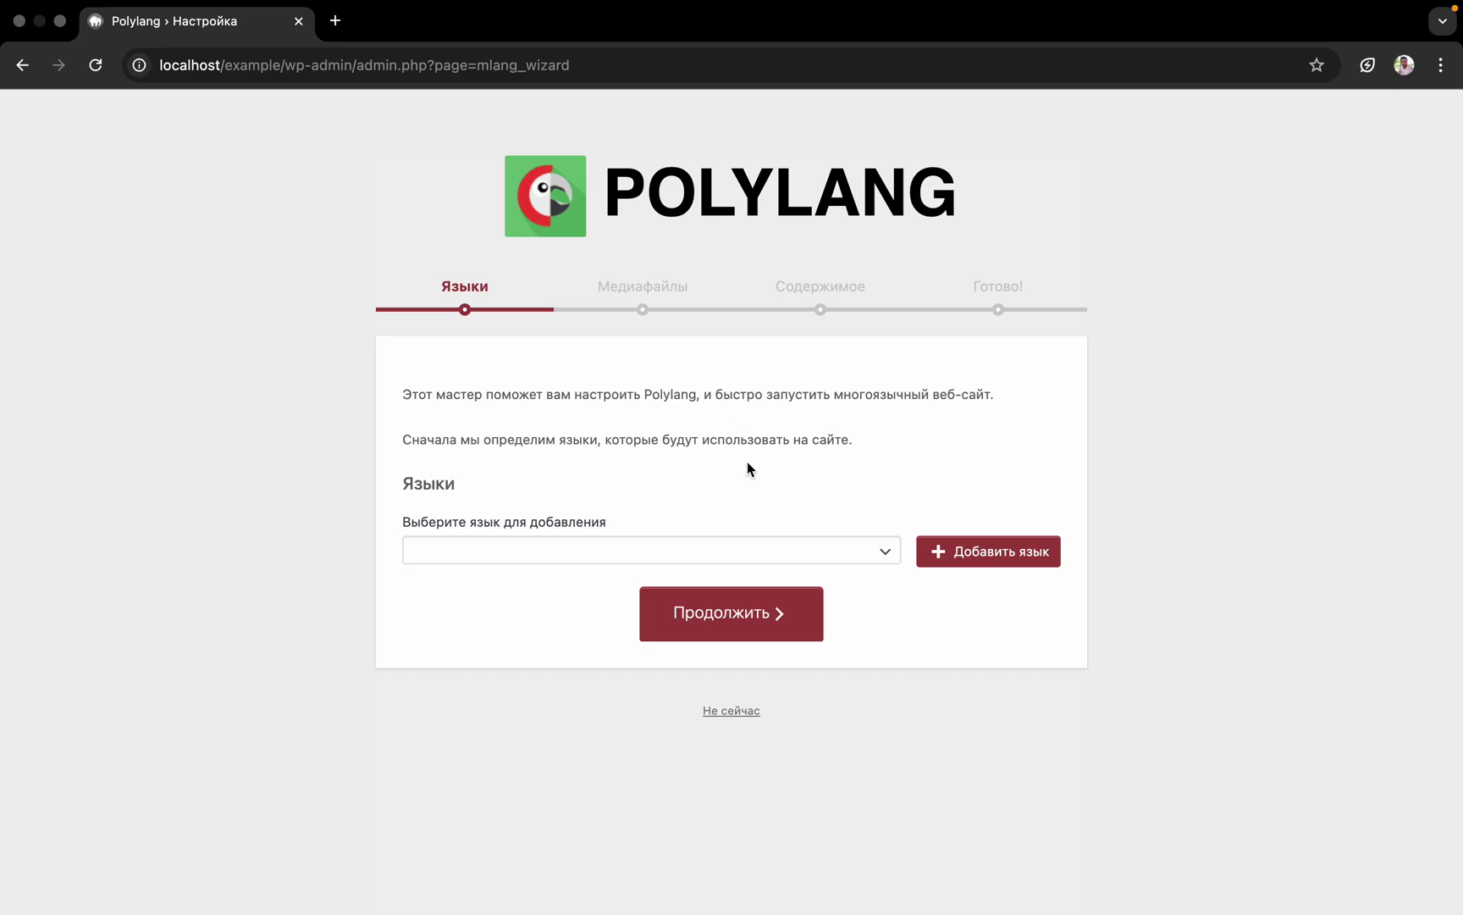
Add Oʻzbek - uz_UZ as the first site language in the Polylang setup wizard
{"action": "left_click", "coordinate": [771, 552]}
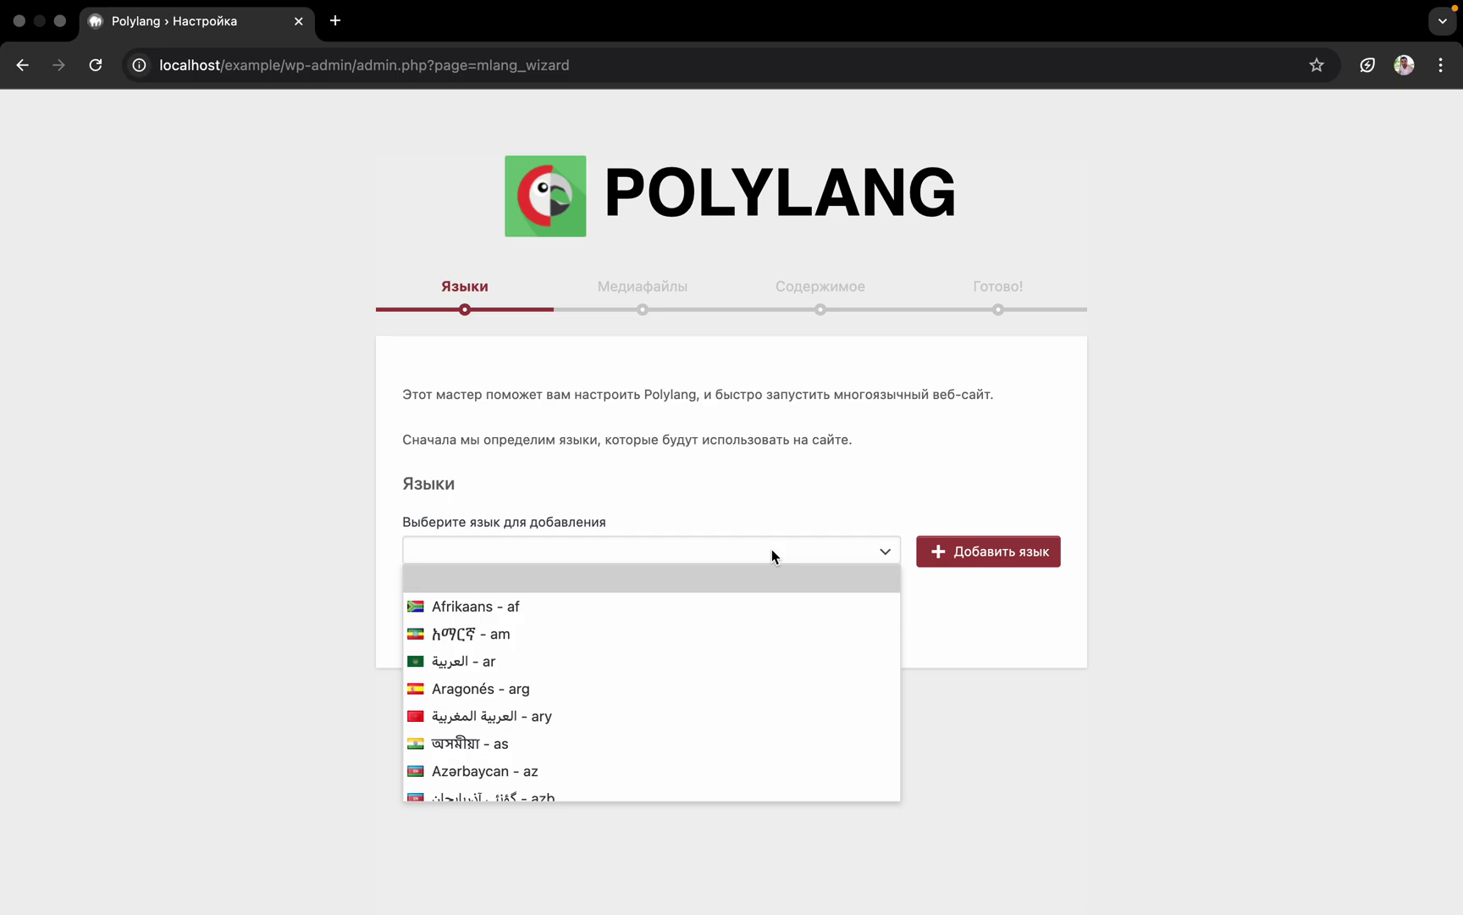
{"action": "key", "text": "u"}
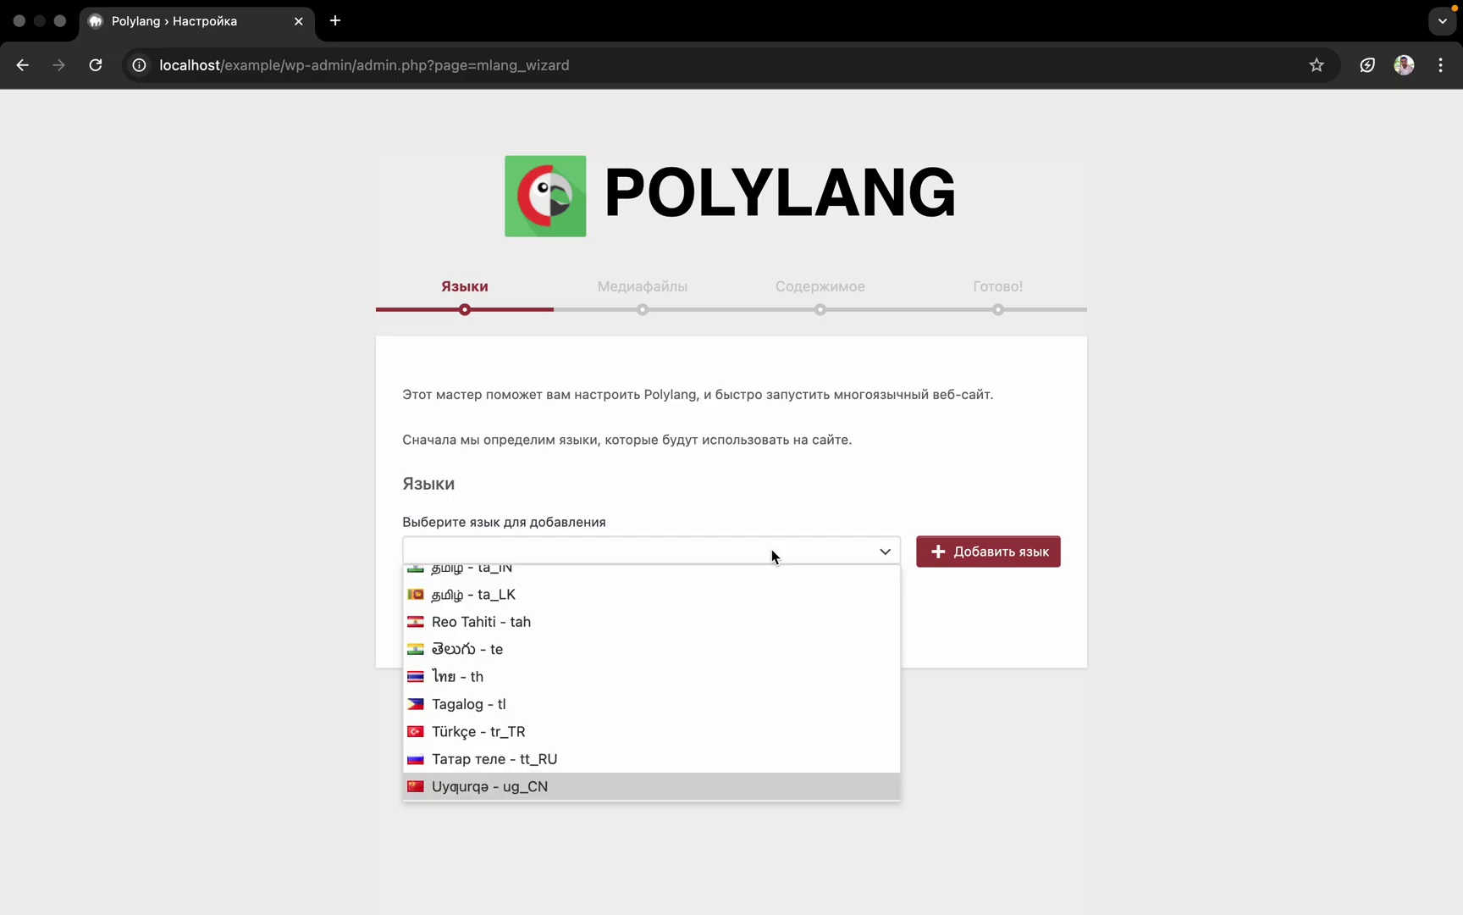
{"action": "scroll", "coordinate": [698, 665], "scroll_direction": "up", "scroll_amount": 1}
{"action": "scroll", "coordinate": [698, 665], "scroll_direction": "down", "scroll_amount": 5}
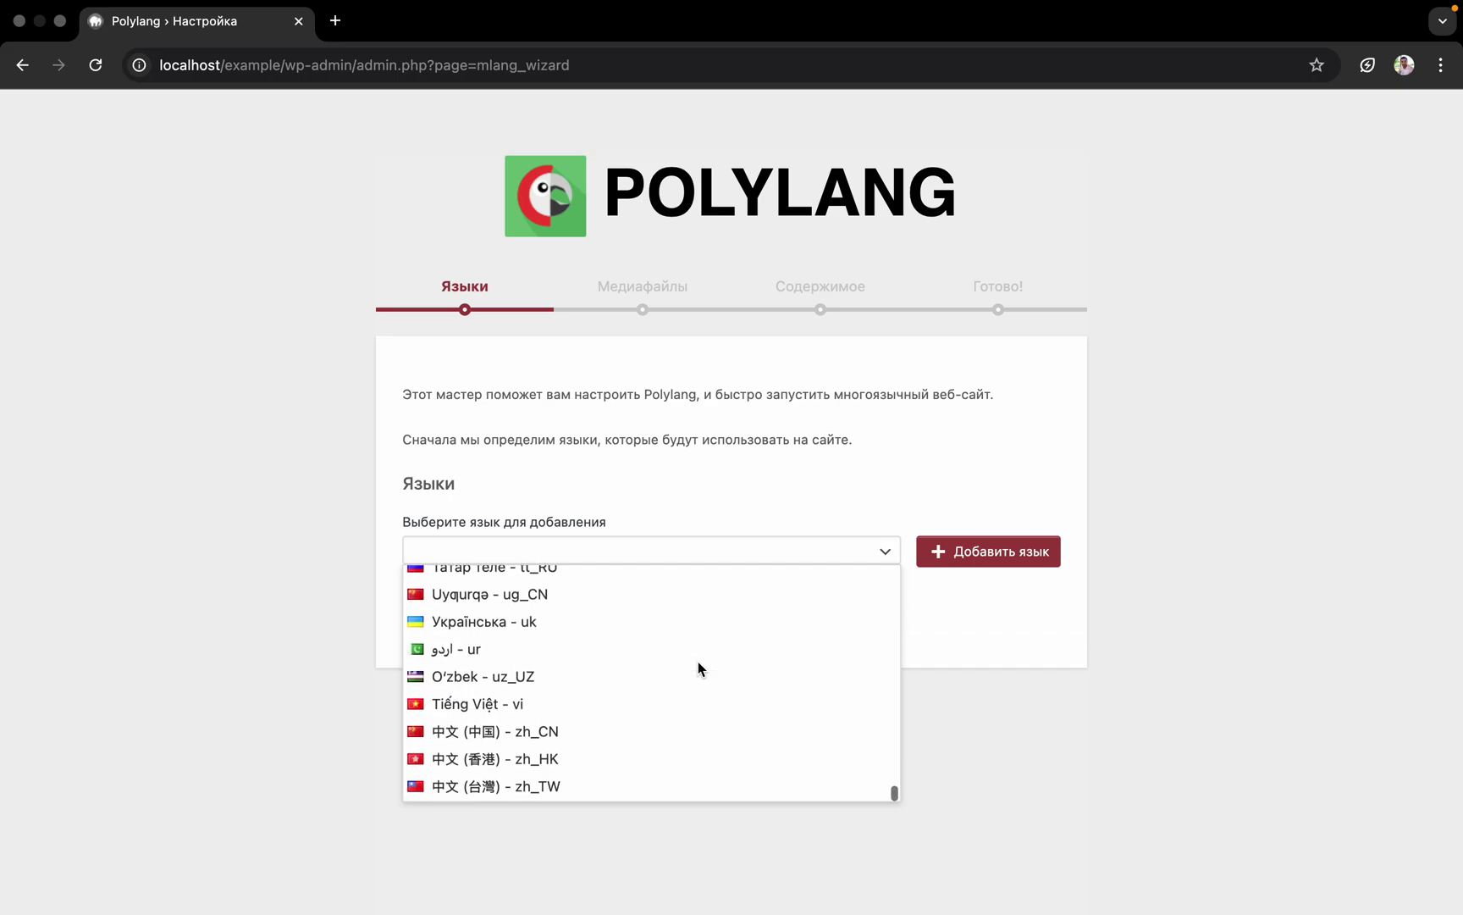
{"action": "left_click", "coordinate": [698, 675]}
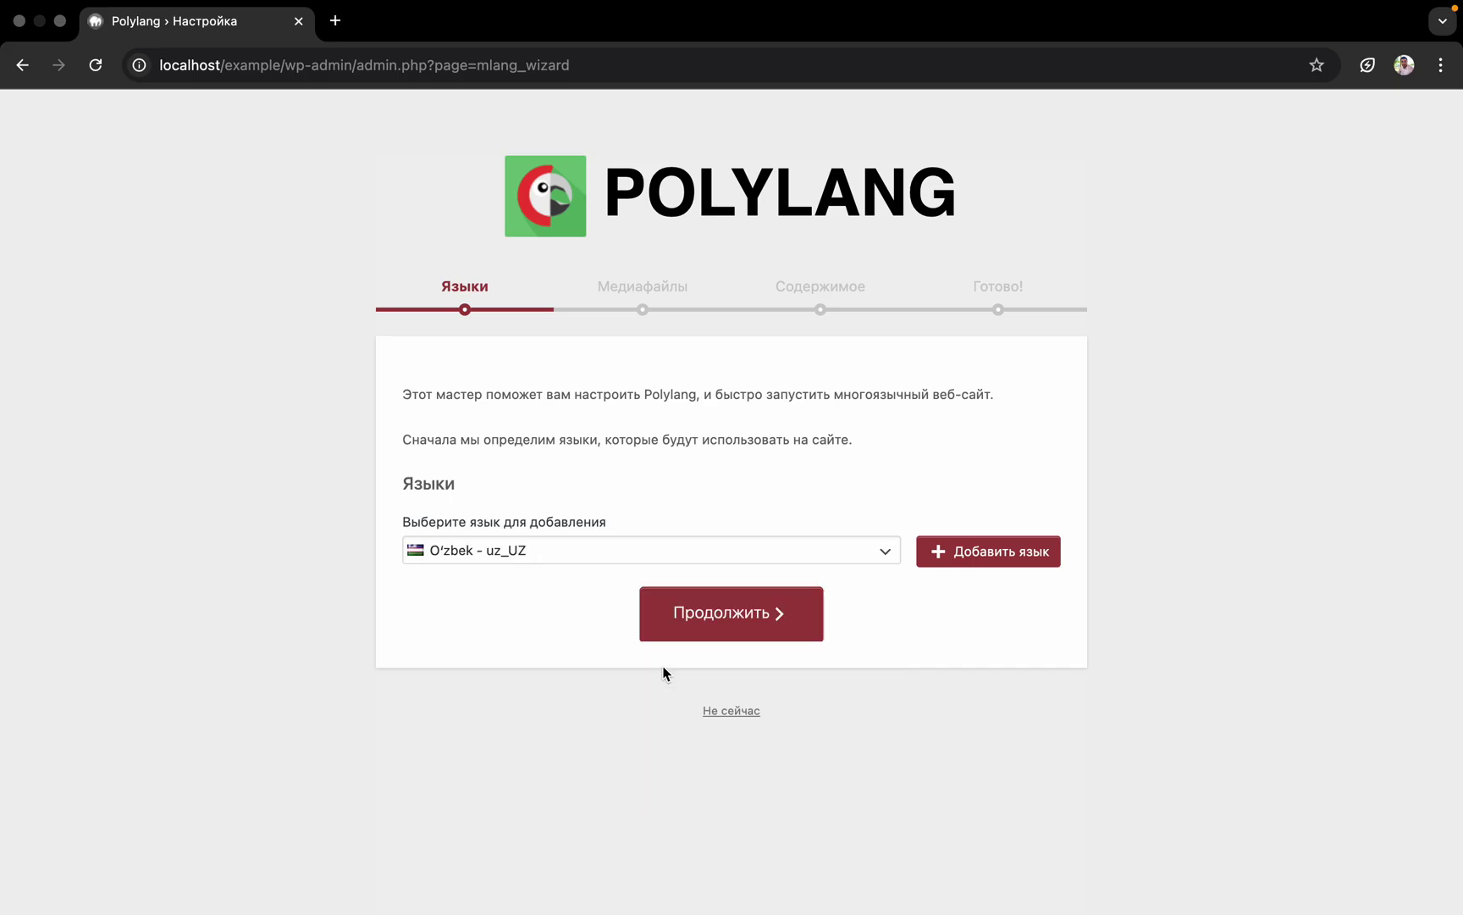
{"action": "left_click", "coordinate": [1001, 551]}
Add Русский - ru_RU to the site languages in the Polylang wizard
{"action": "left_click", "coordinate": [842, 559]}
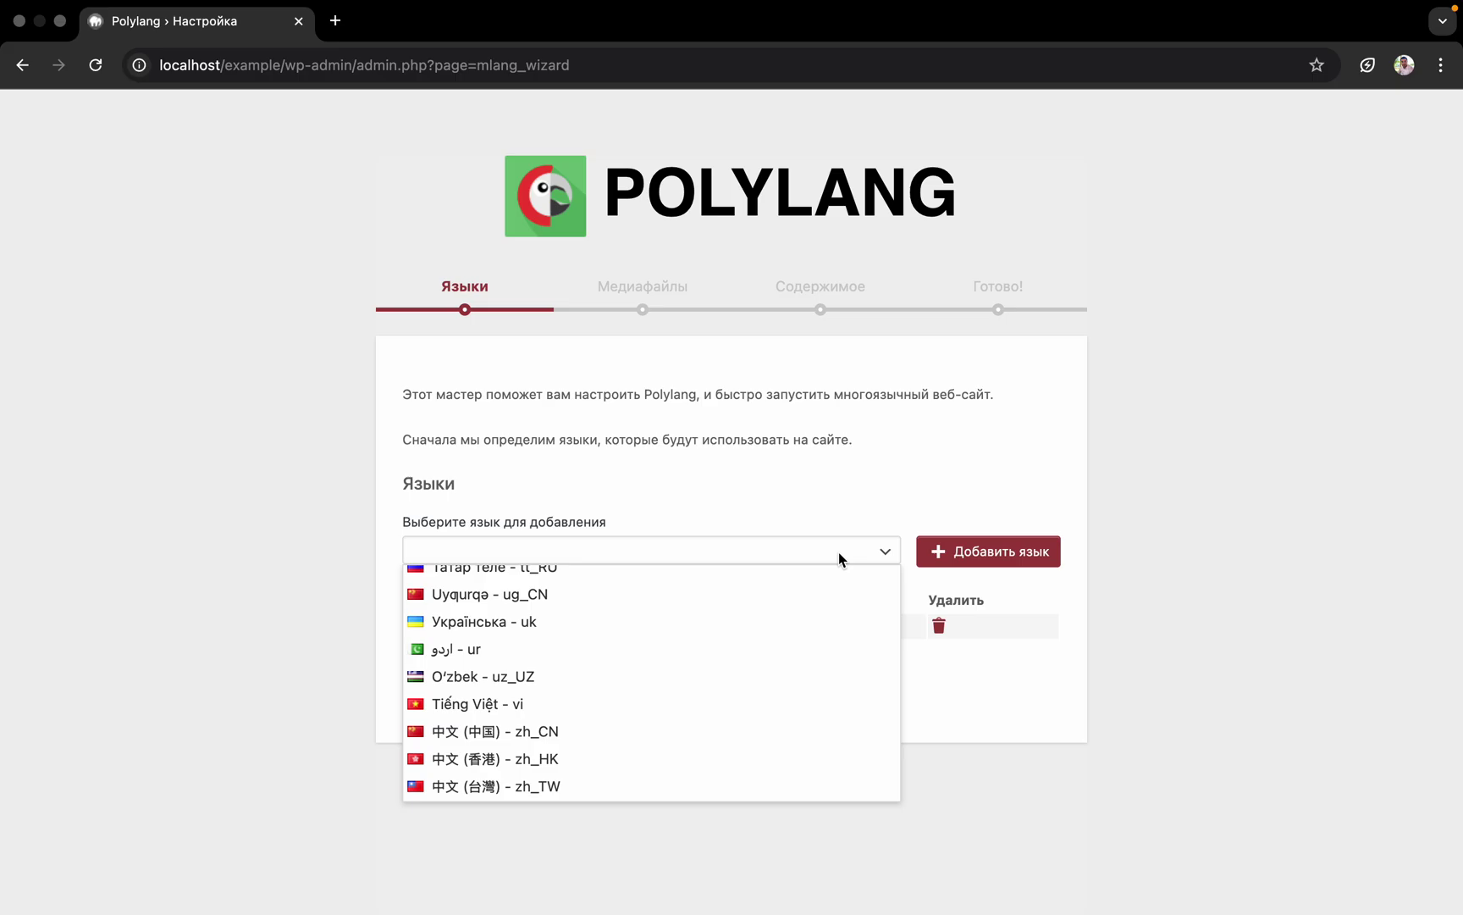
{"action": "key", "text": "r"}
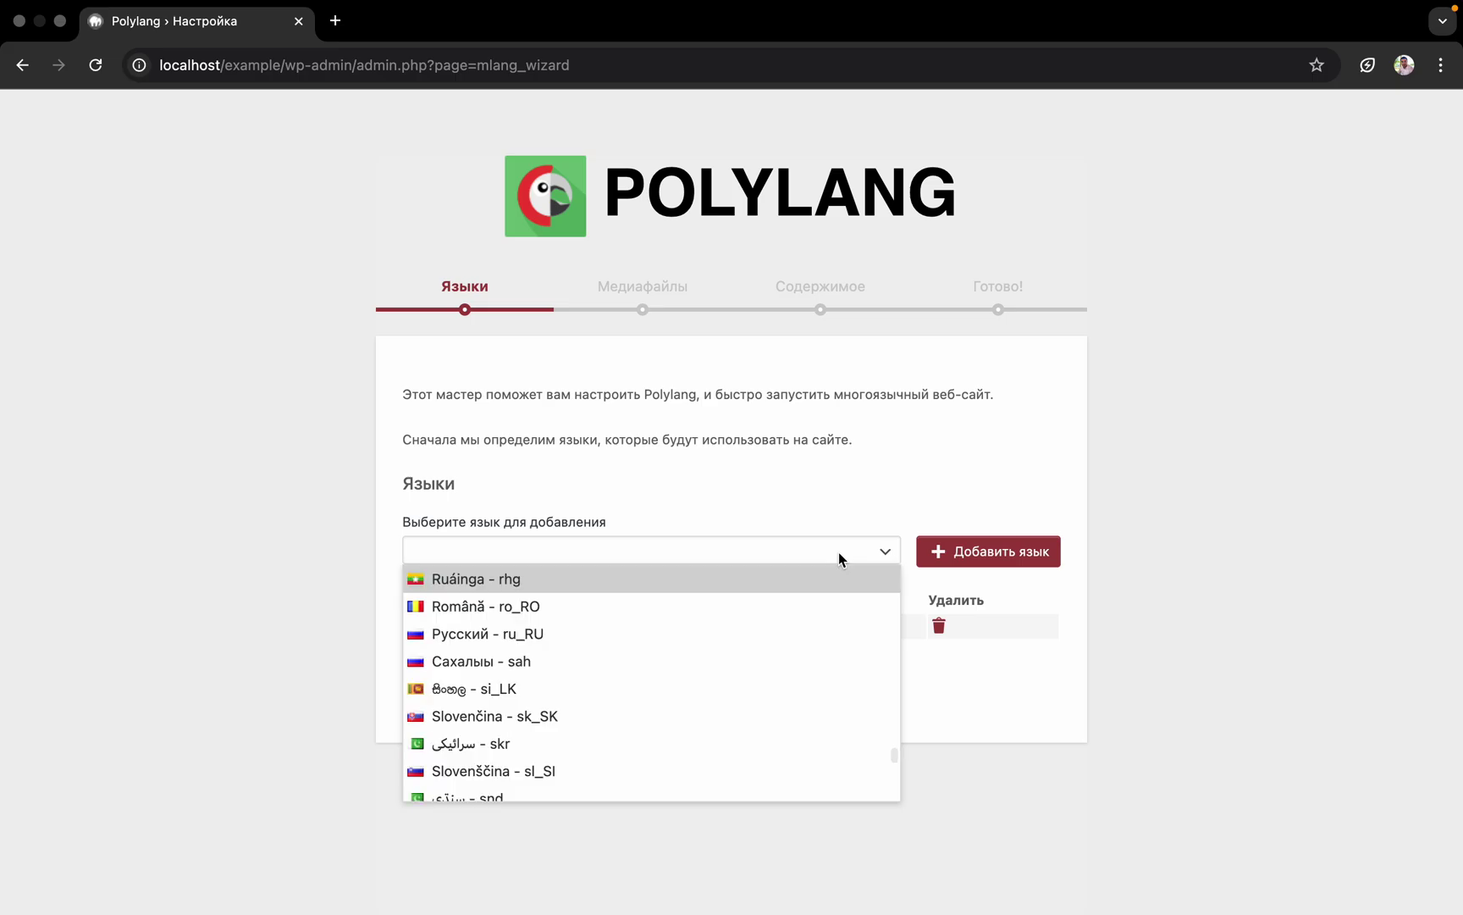
{"action": "left_click", "coordinate": [754, 634]}
{"action": "left_click", "coordinate": [954, 556]}
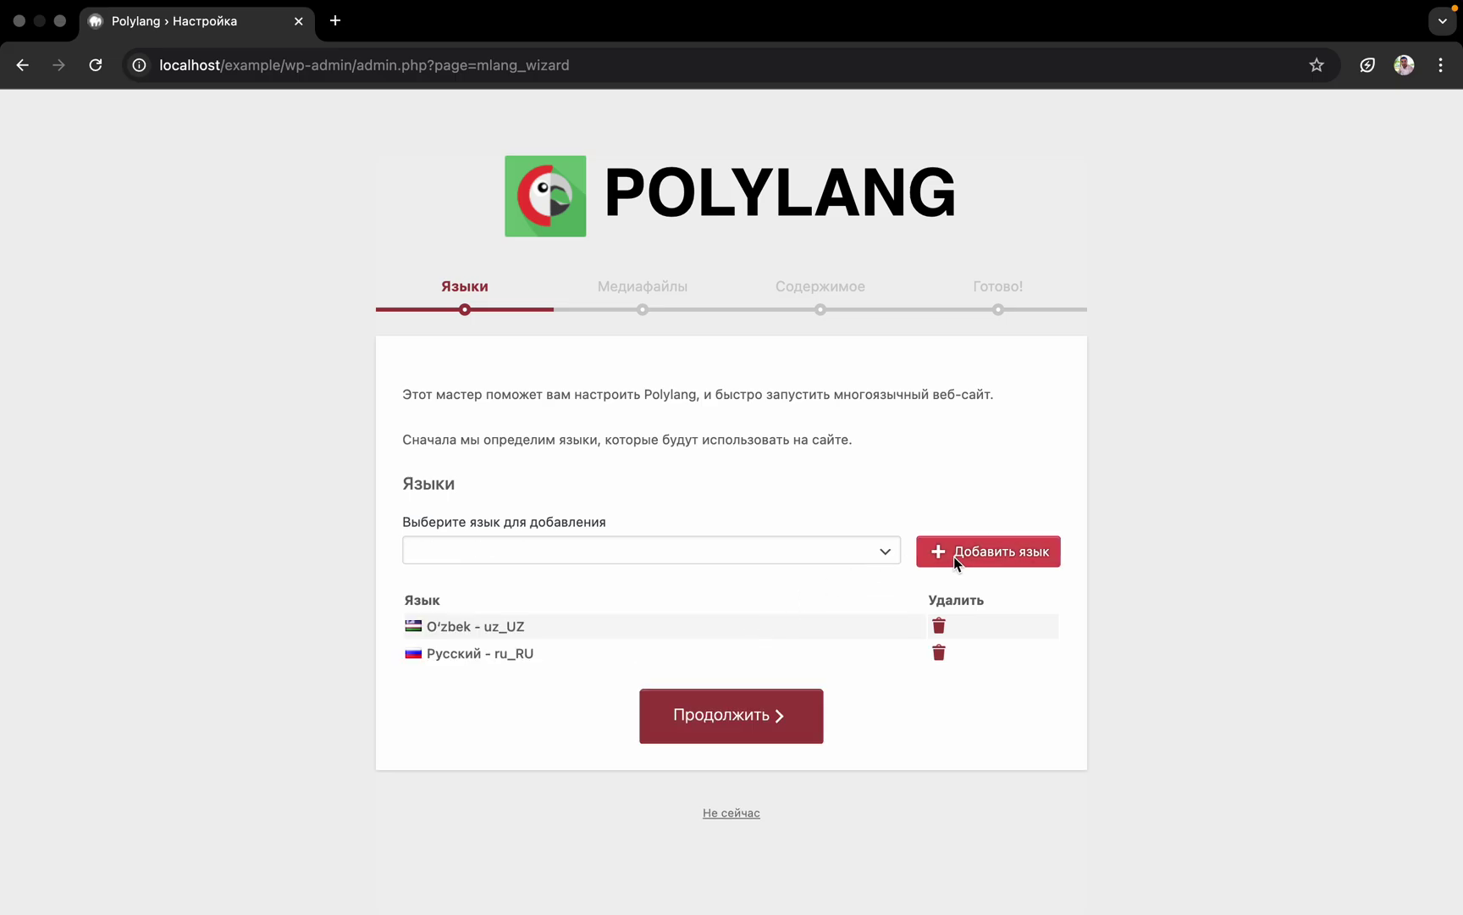
Add English - en_US to the site languages and continue to the wizard's media stage
{"action": "left_click", "coordinate": [756, 555]}
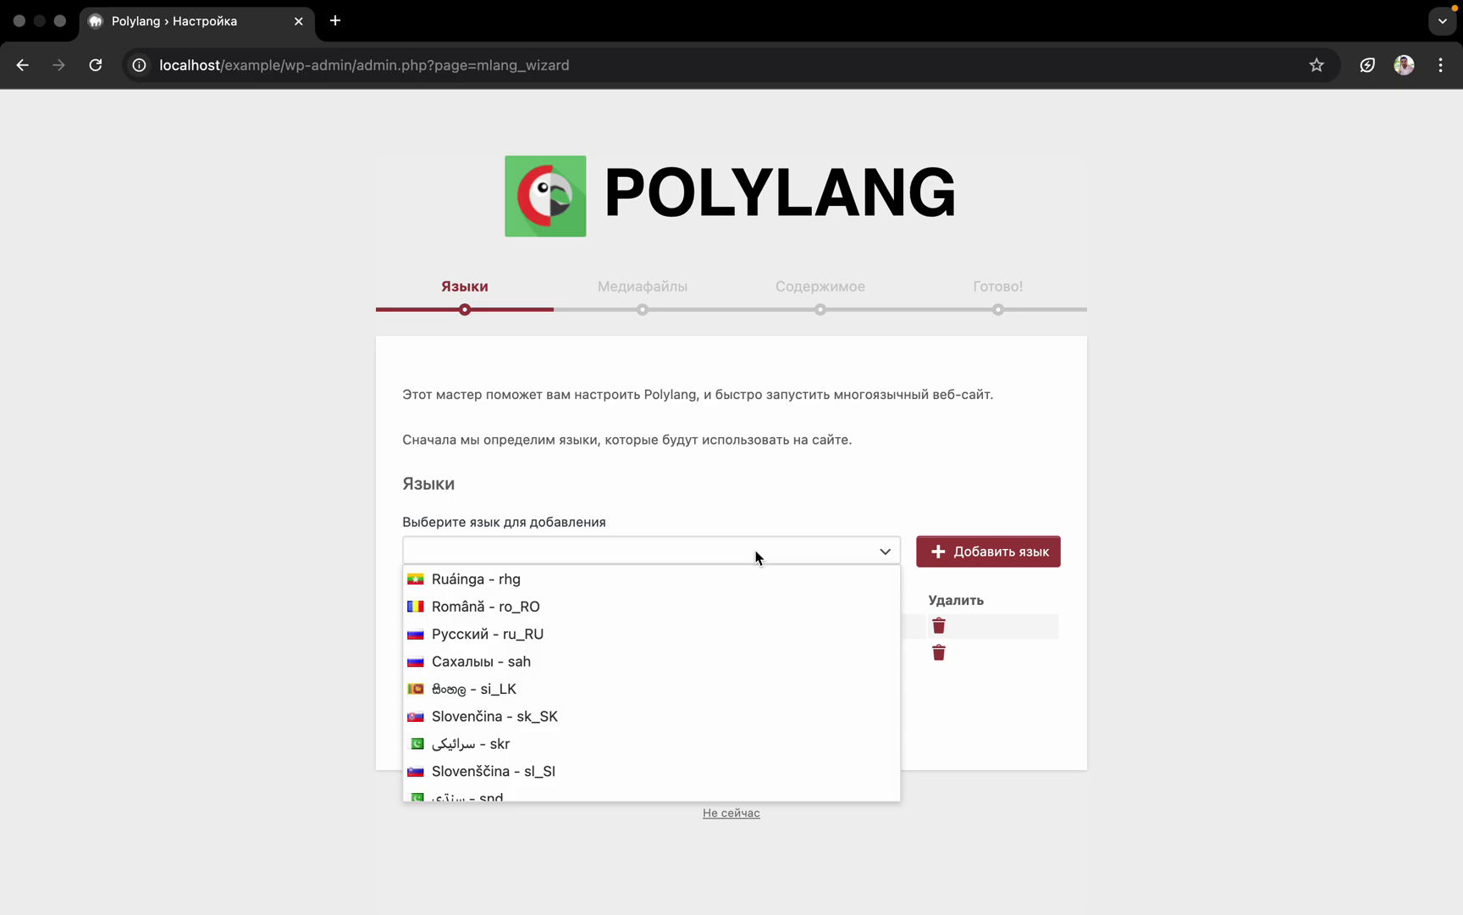
{"action": "key", "text": "e"}
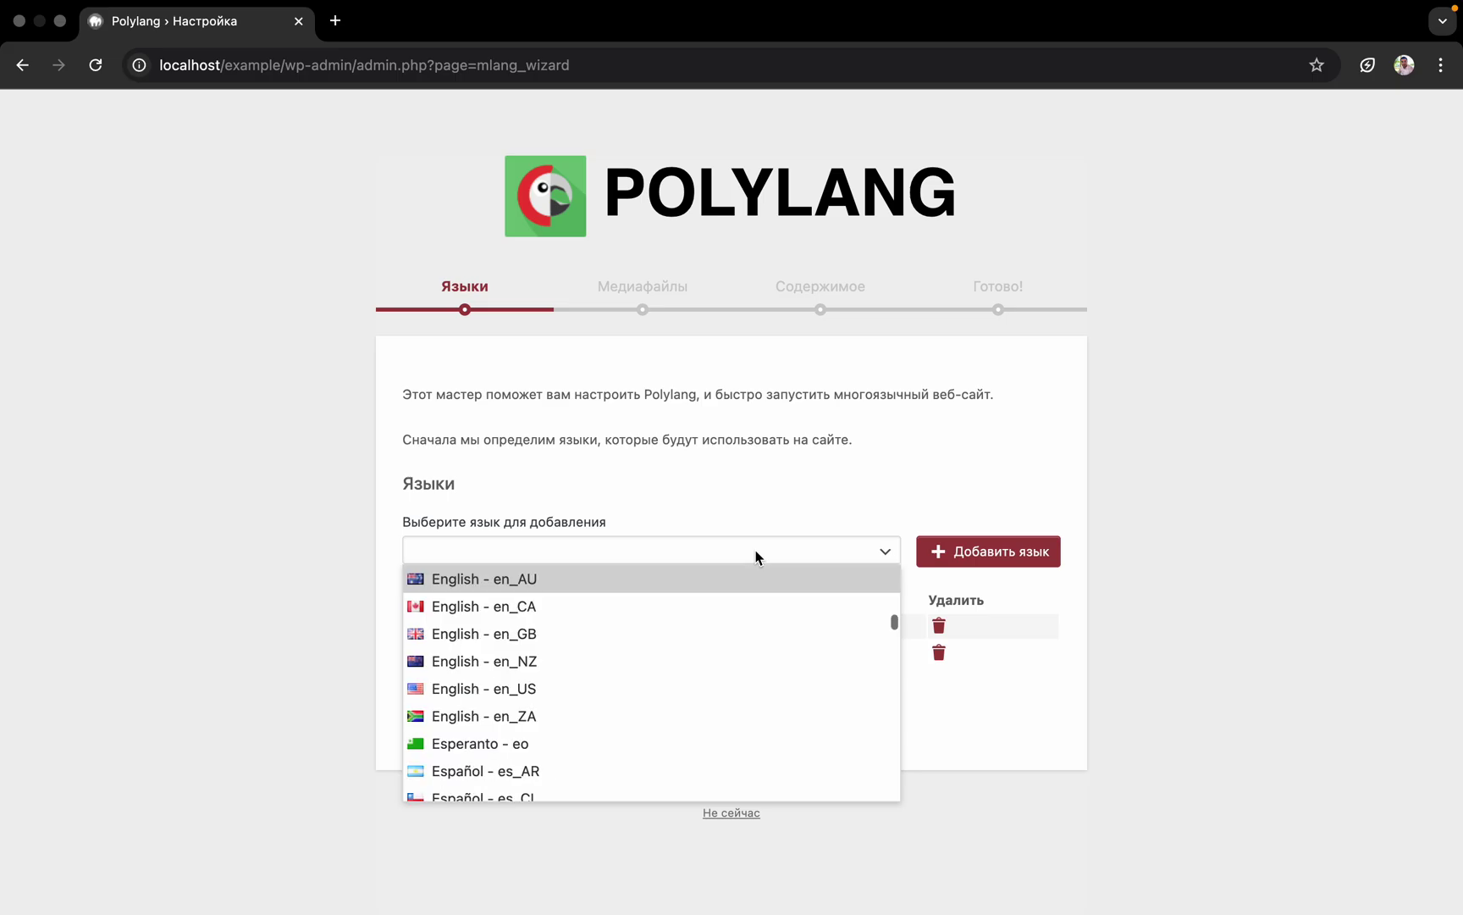
{"action": "left_click", "coordinate": [647, 696]}
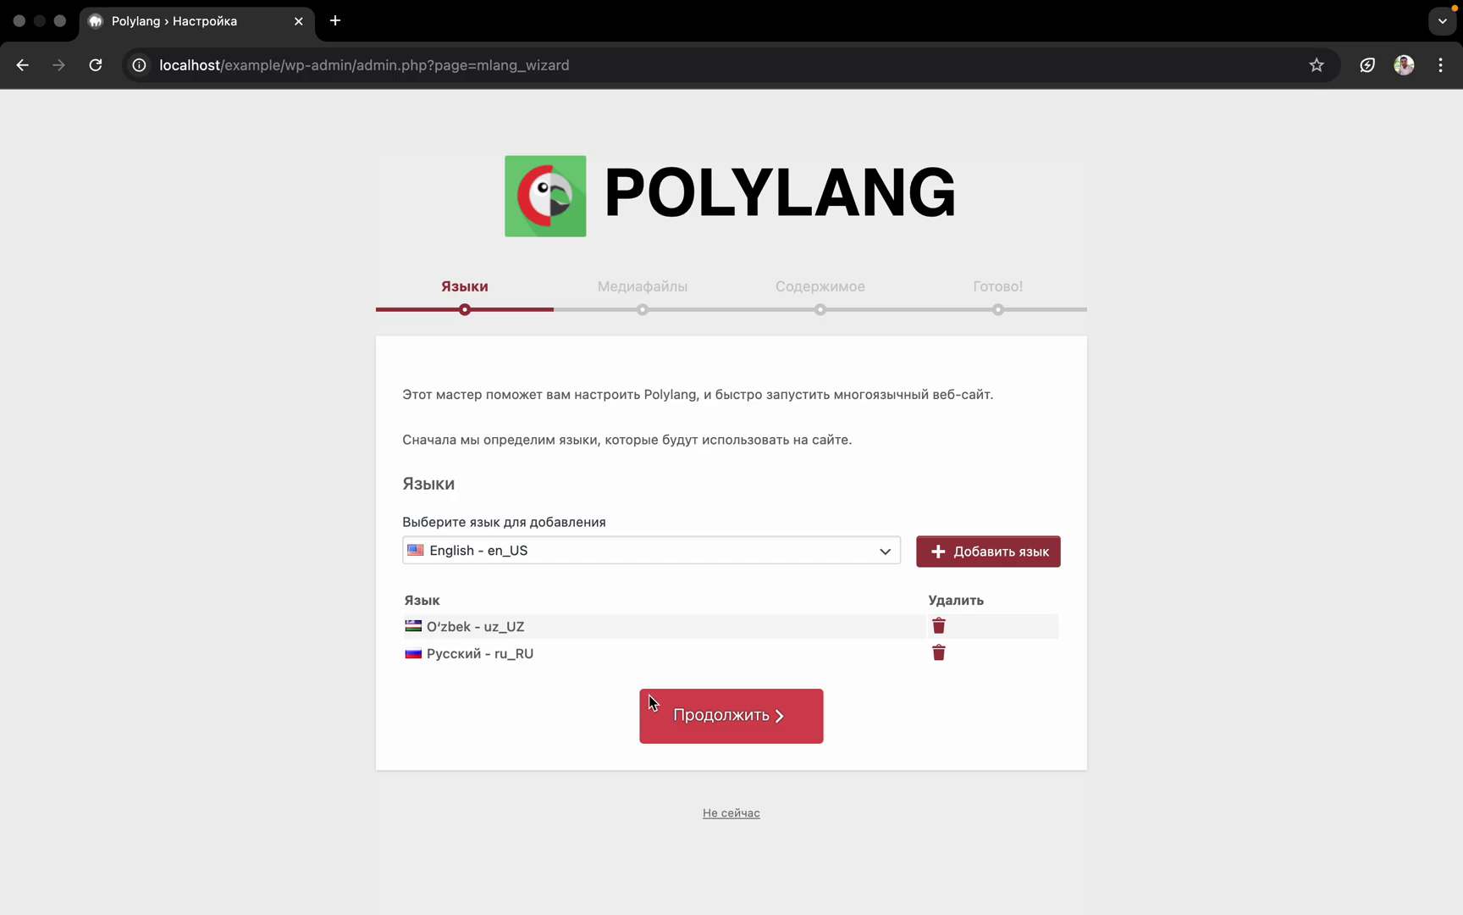
{"action": "left_click", "coordinate": [1019, 548]}
{"action": "left_click", "coordinate": [768, 736]}
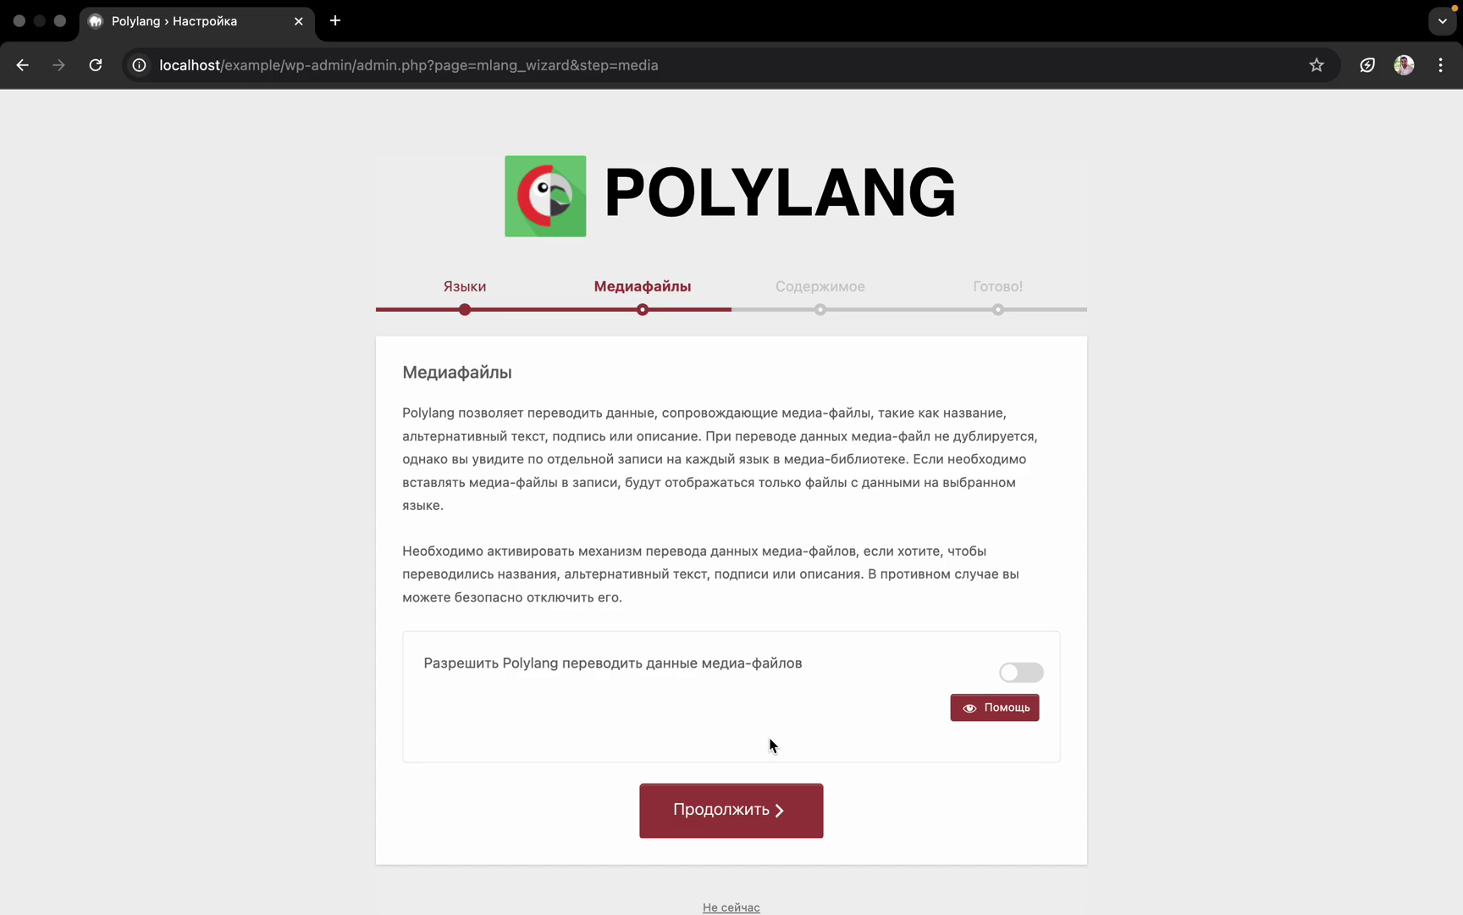
Allow Polylang to translate media data, and finish the wizard with Oʻzbek - uz_UZ assigned to content without a language, returning to the dashboard
{"action": "left_click", "coordinate": [1019, 674]}
{"action": "left_click", "coordinate": [774, 809]}
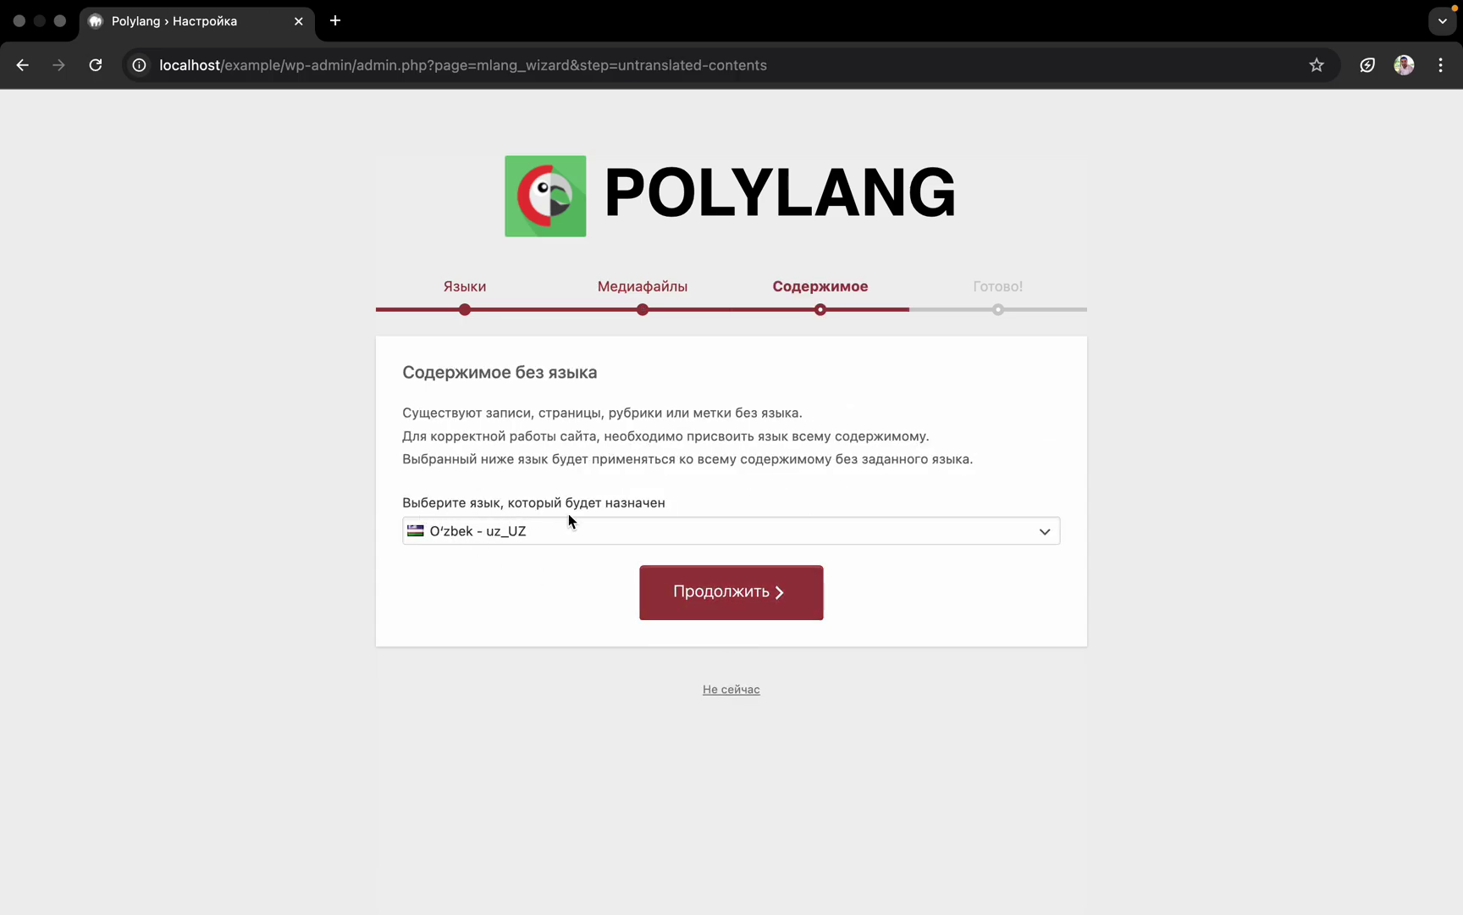
{"action": "left_click", "coordinate": [678, 593]}
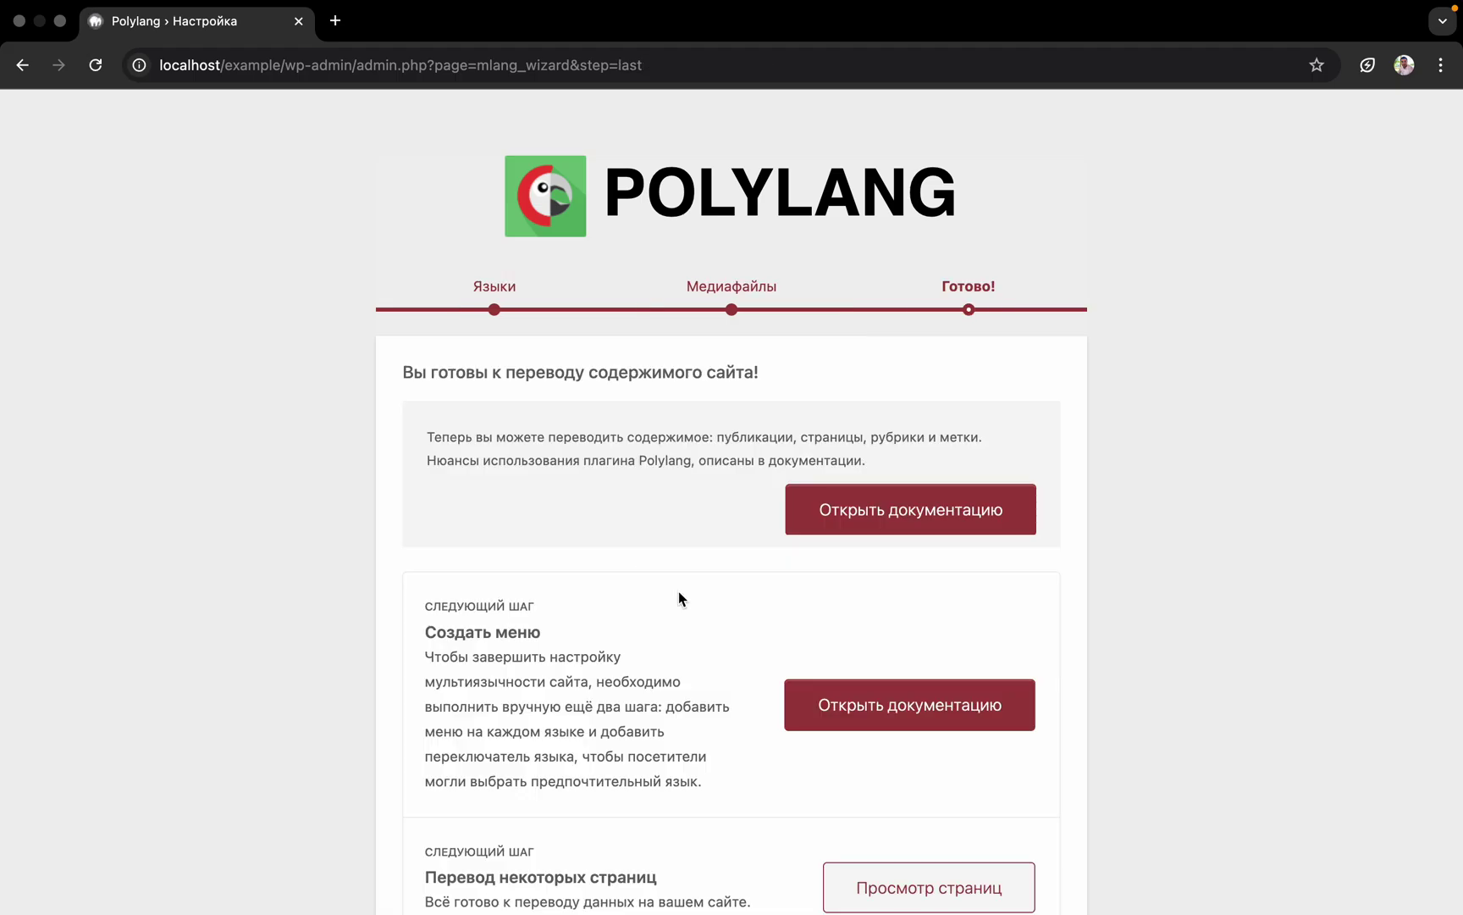
{"action": "scroll", "coordinate": [674, 568], "scroll_direction": "down", "scroll_amount": 5}
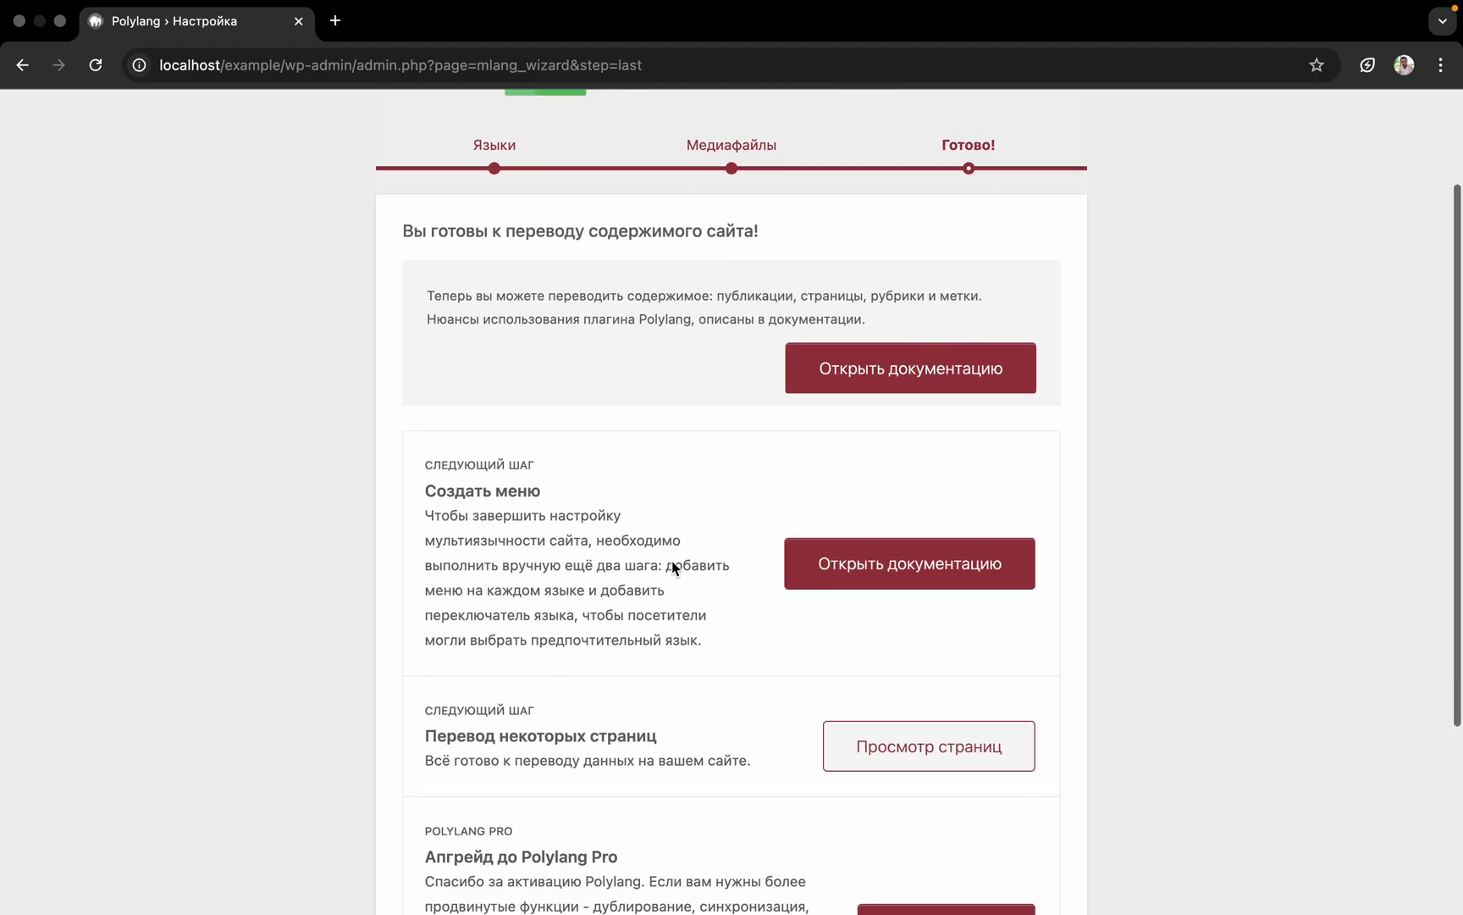
{"action": "left_click", "coordinate": [565, 798]}
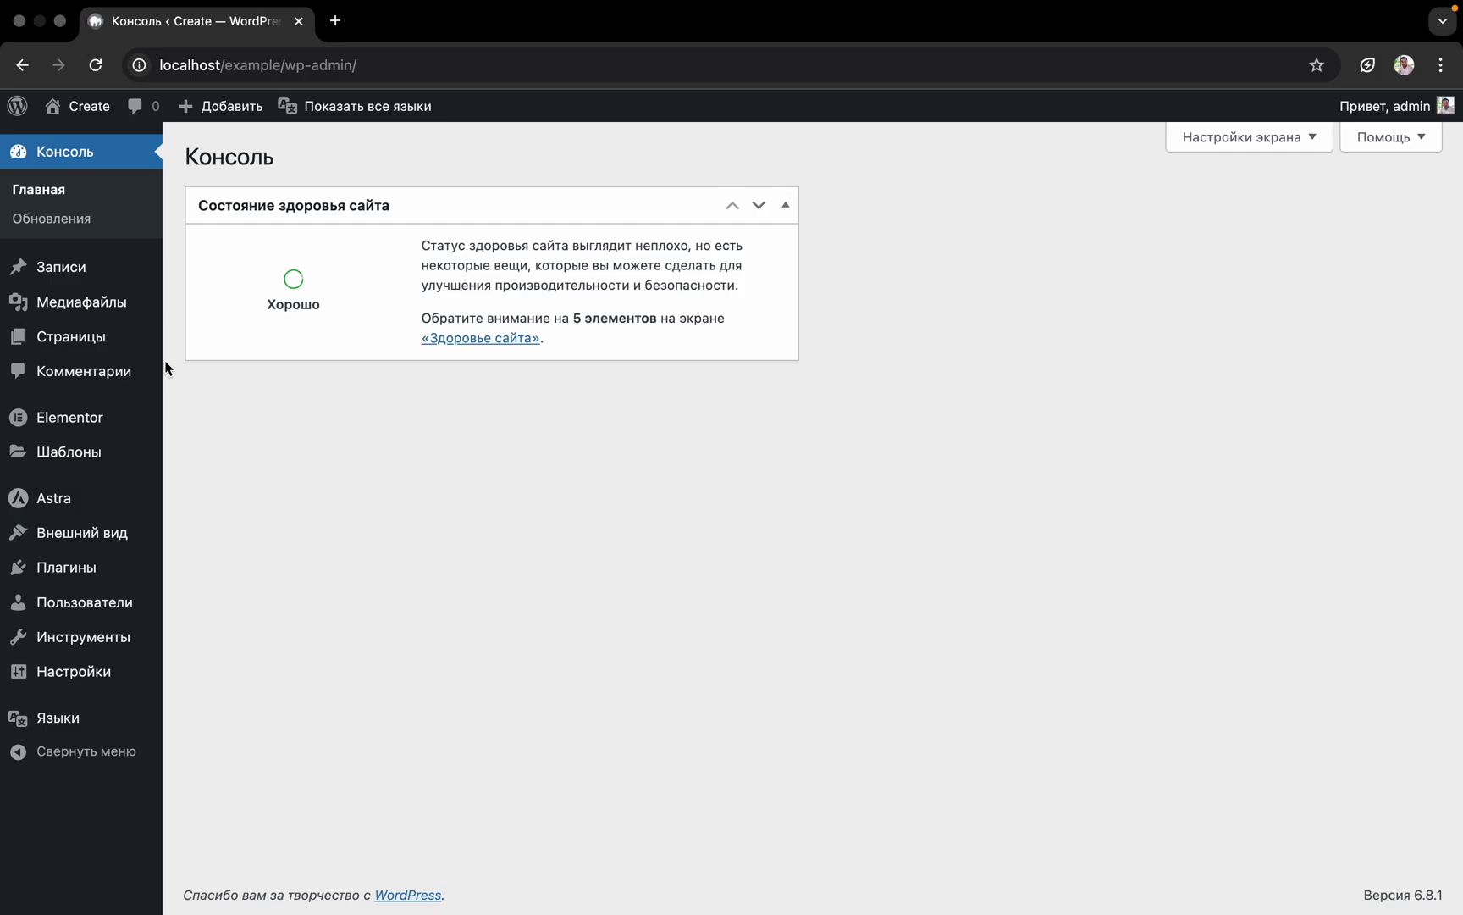
Open the Create site's front end in a separate browser tab and view its home page
{"action": "mouse_move", "coordinate": [78, 107]}
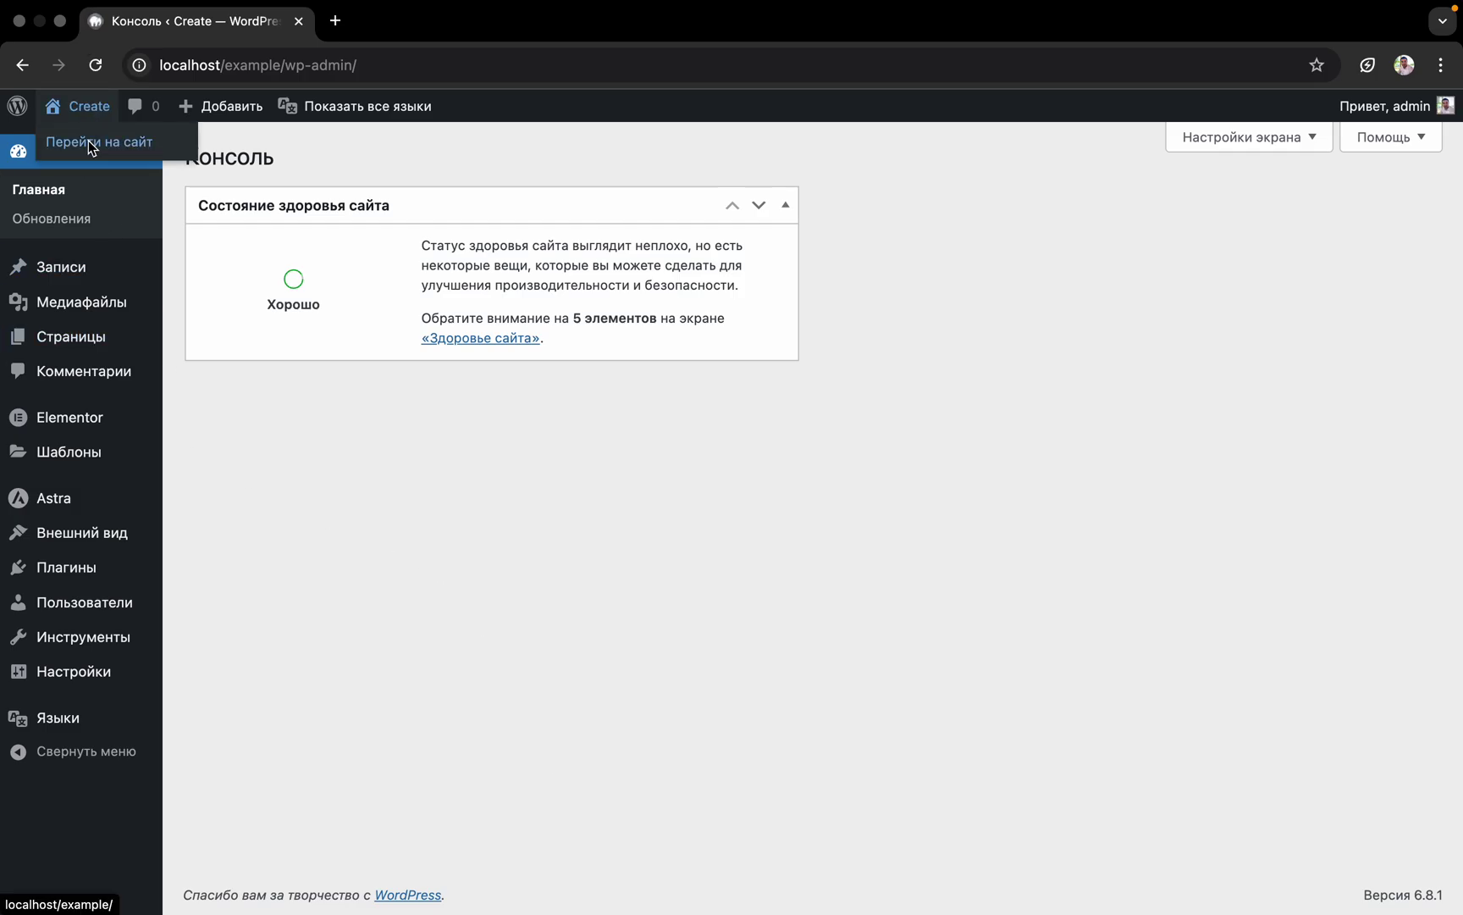
{"action": "right_click", "coordinate": [90, 140]}
{"action": "left_click", "coordinate": [117, 157]}
{"action": "left_click", "coordinate": [392, 22]}
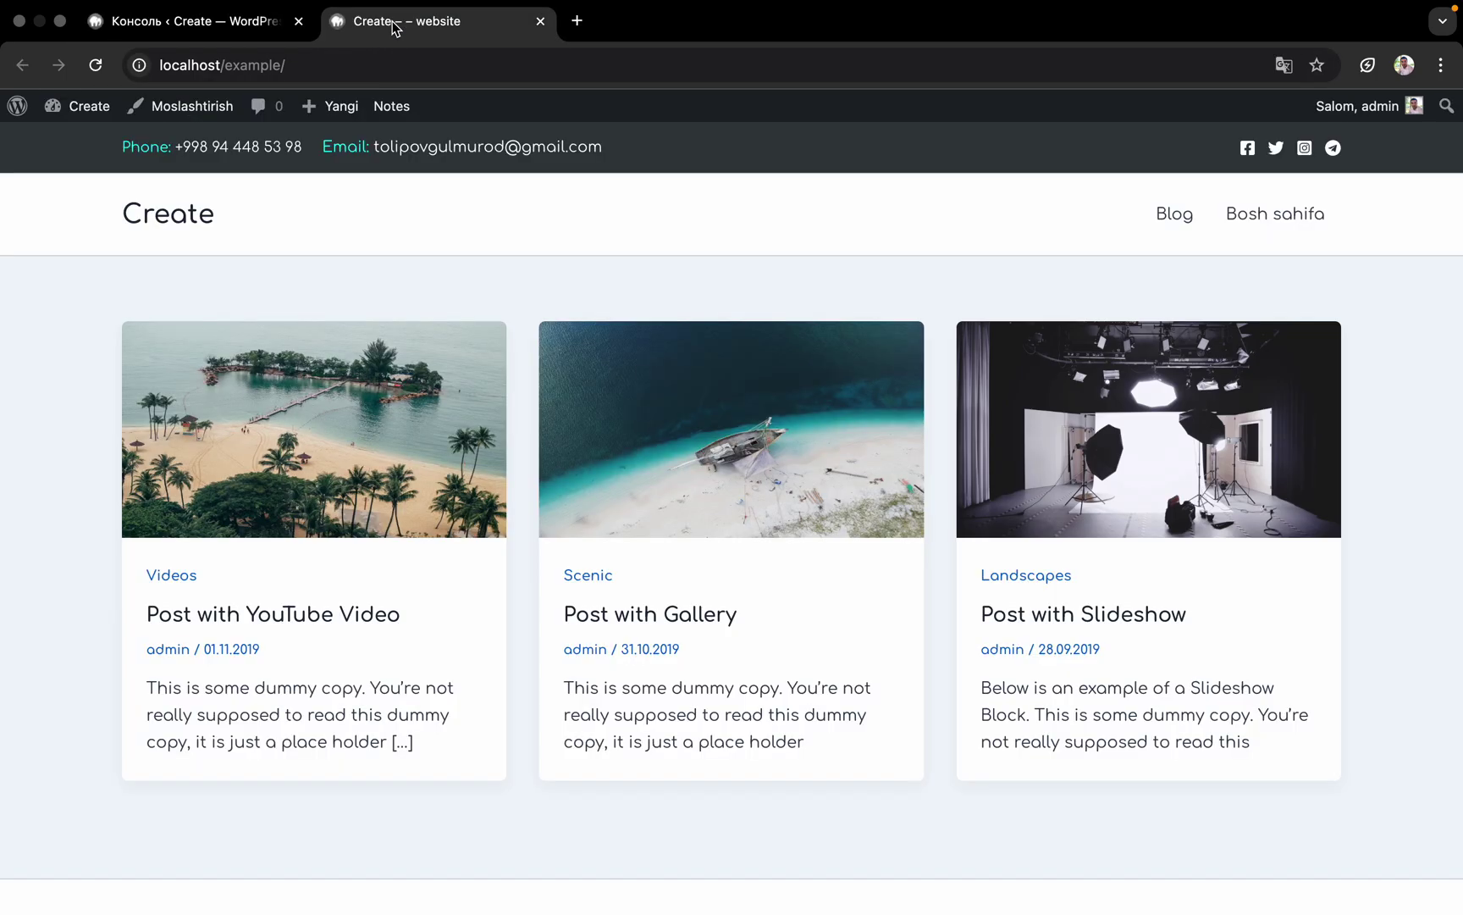
Return to the dashboard and open the list of all pages in a separate browser tab
{"action": "left_click", "coordinate": [240, 23]}
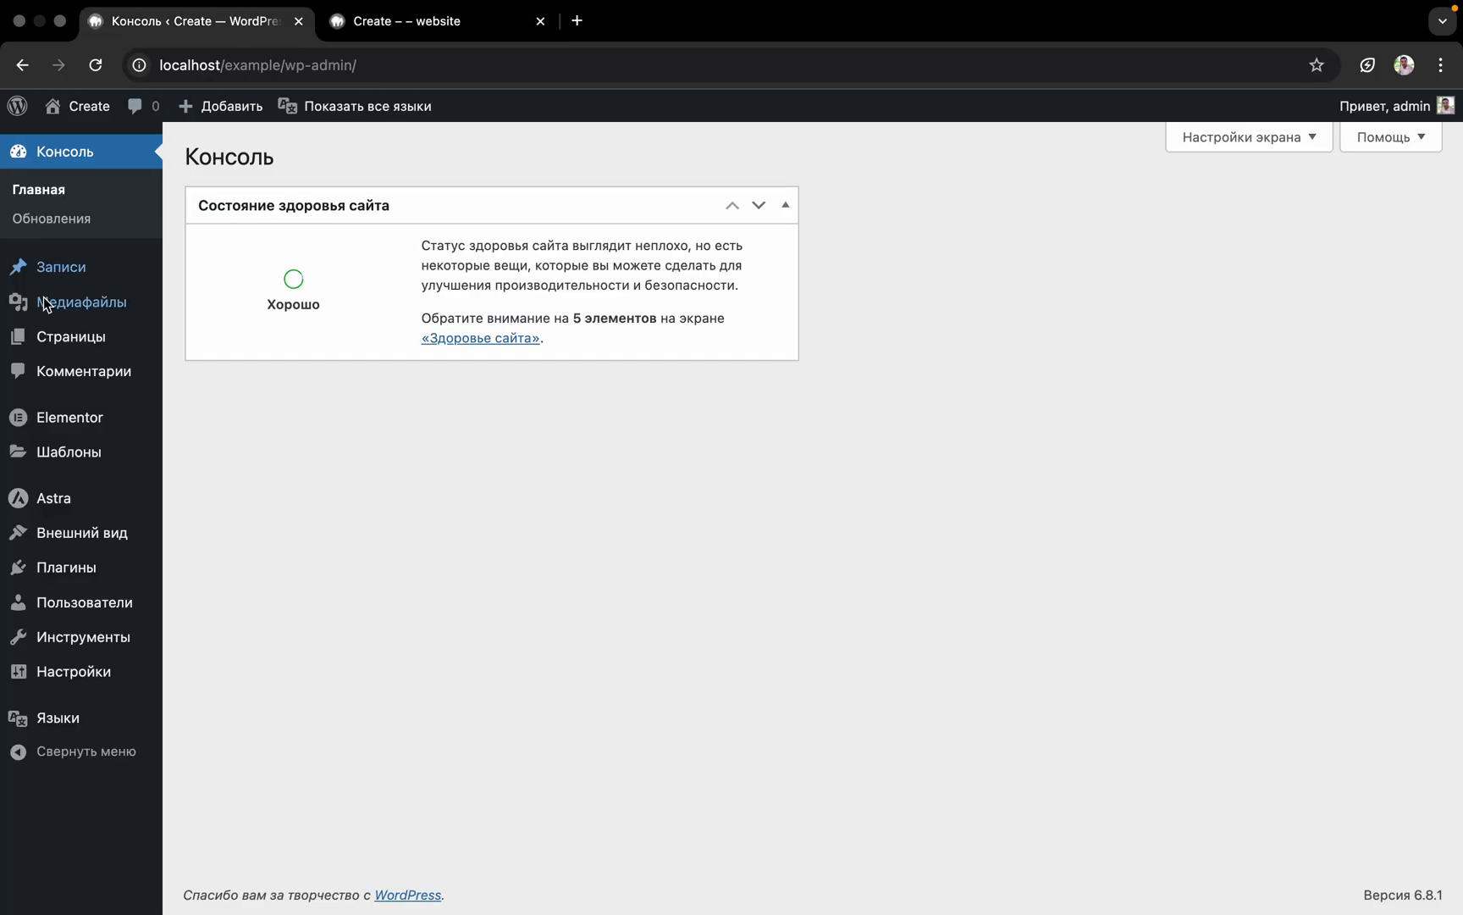
{"action": "mouse_move", "coordinate": [47, 333]}
{"action": "right_click", "coordinate": [187, 340]}
{"action": "left_click", "coordinate": [231, 350]}
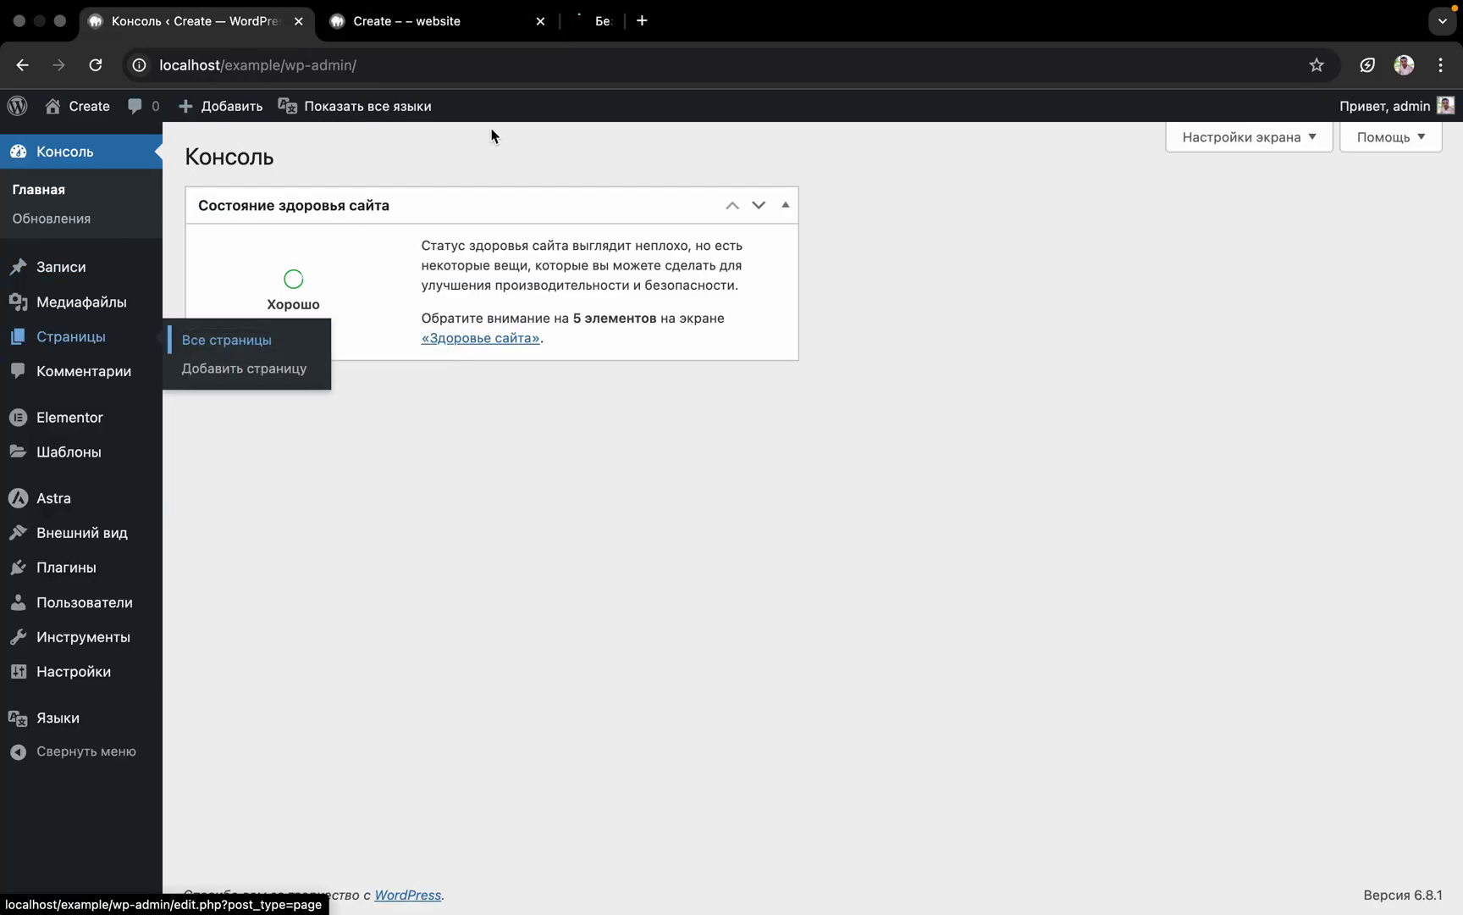
{"action": "left_click", "coordinate": [635, 28]}
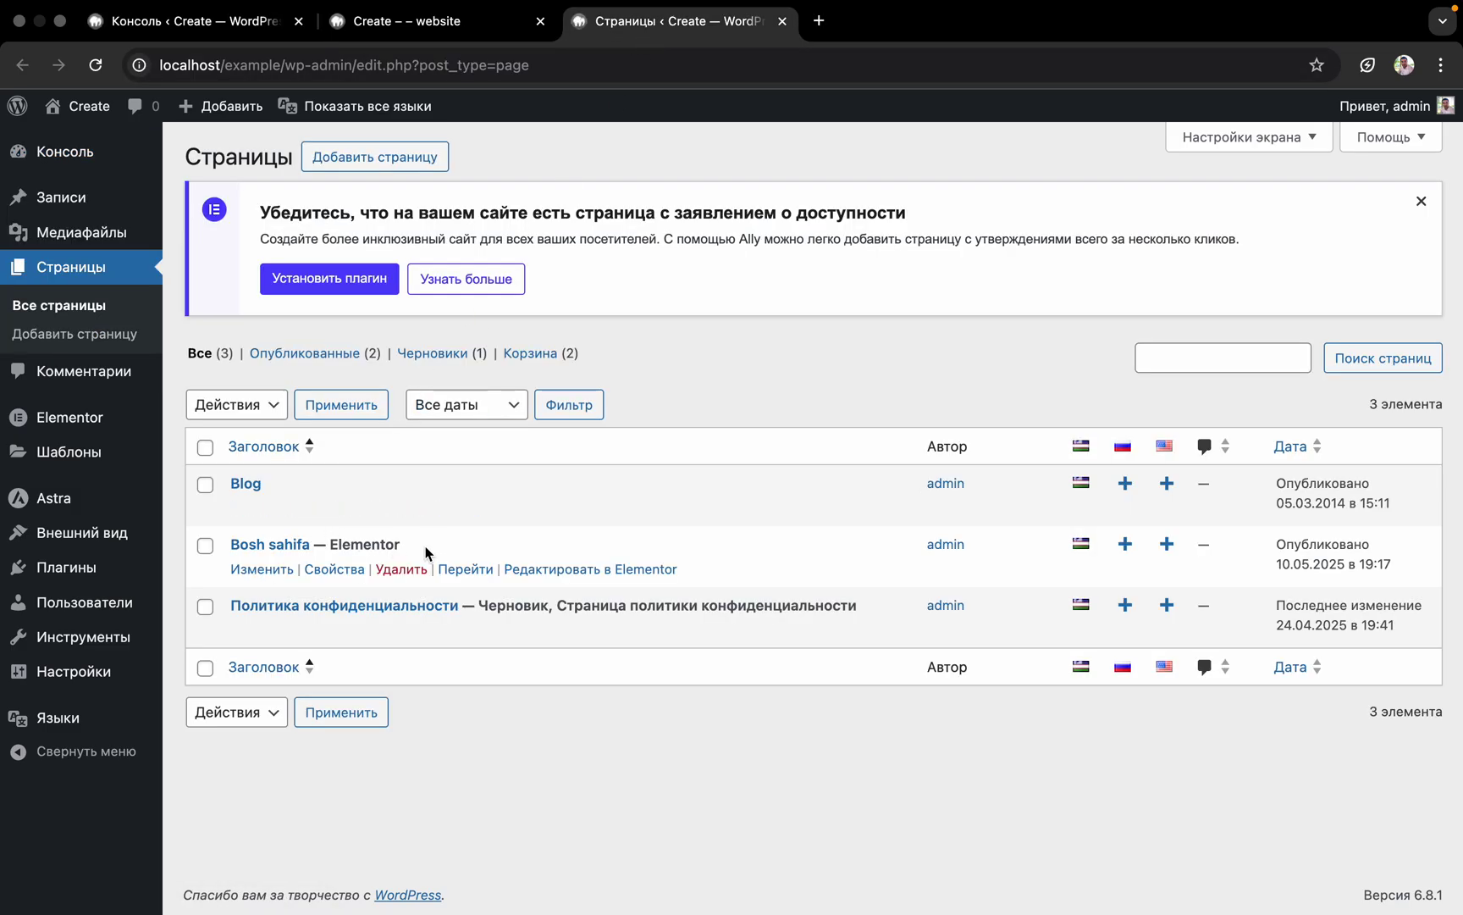
View the Bosh sahifa page on the site, close the earlier home page tab, and look through the page's sections
{"action": "left_click", "coordinate": [465, 568]}
{"action": "left_click", "coordinate": [540, 22]}
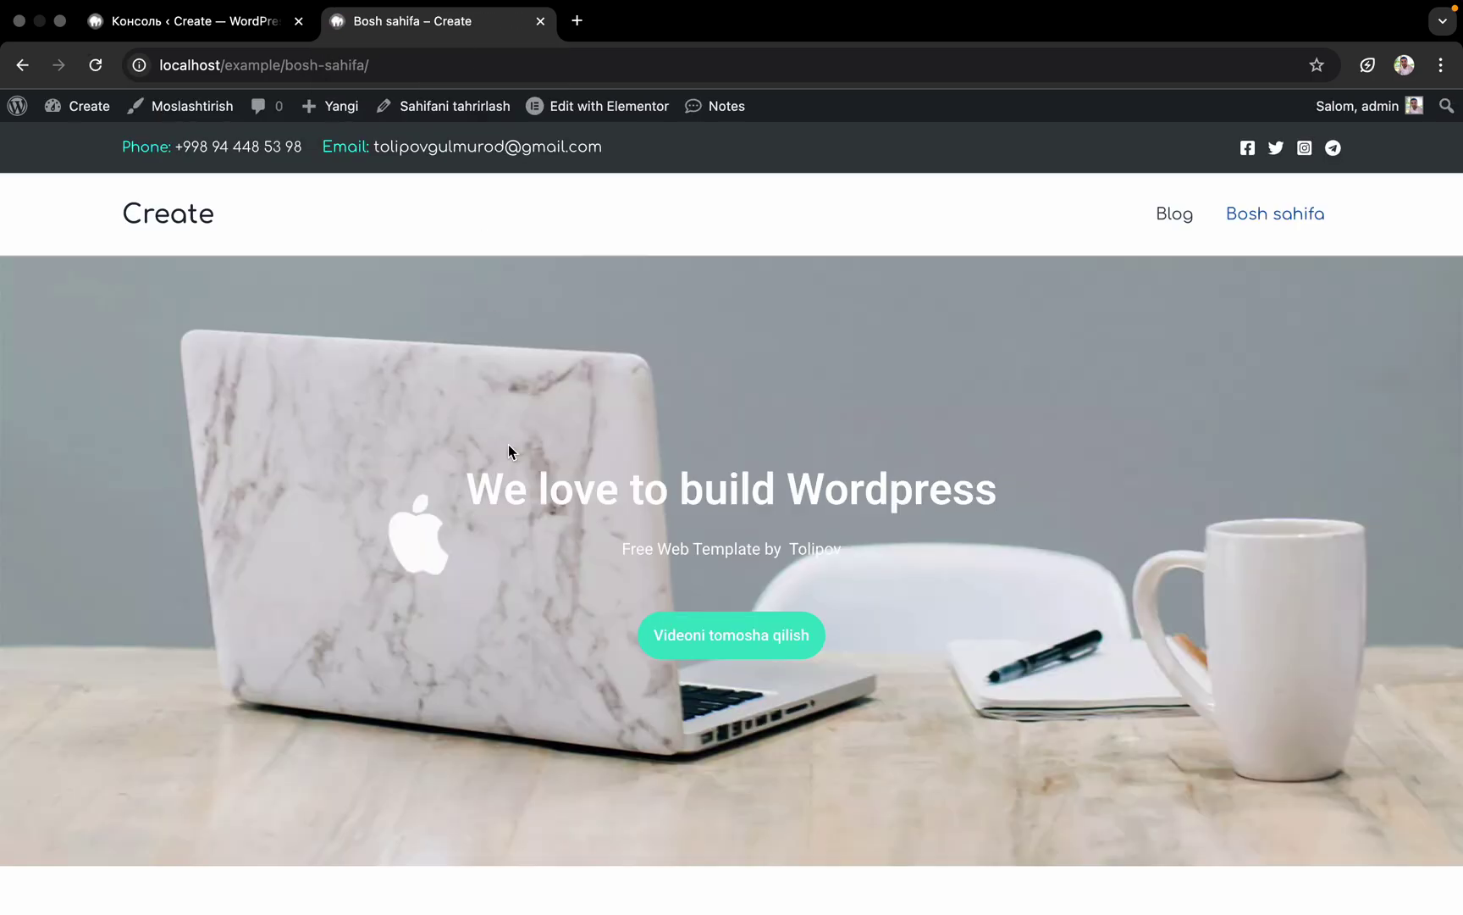
{"action": "scroll", "coordinate": [631, 453], "scroll_direction": "down", "scroll_amount": 10}
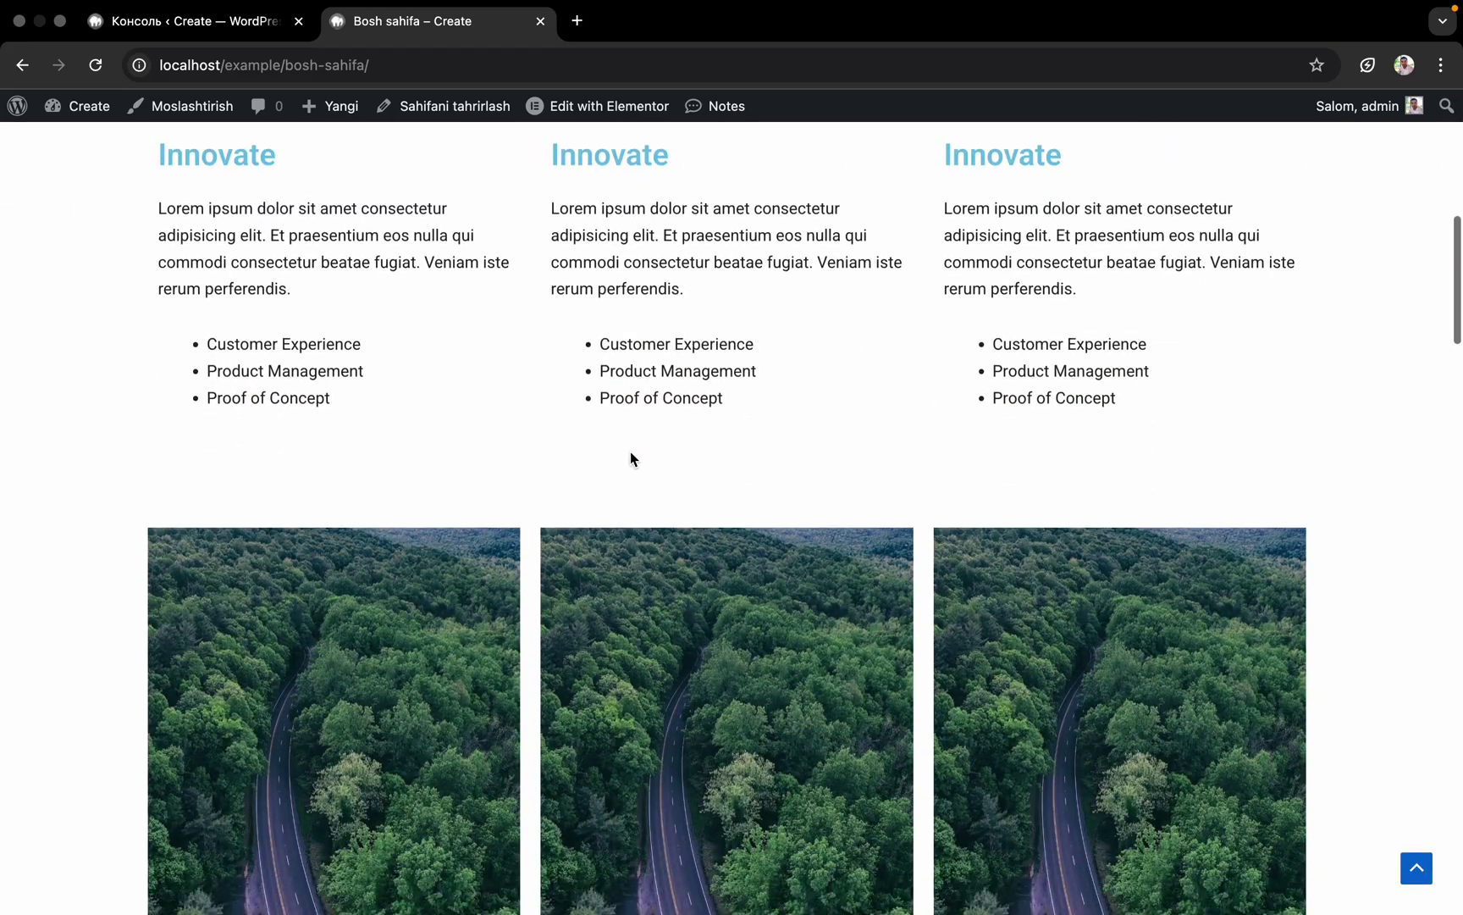
{"action": "scroll", "coordinate": [630, 453], "scroll_direction": "down", "scroll_amount": 2}
{"action": "scroll", "coordinate": [630, 454], "scroll_direction": "up", "scroll_amount": 3}
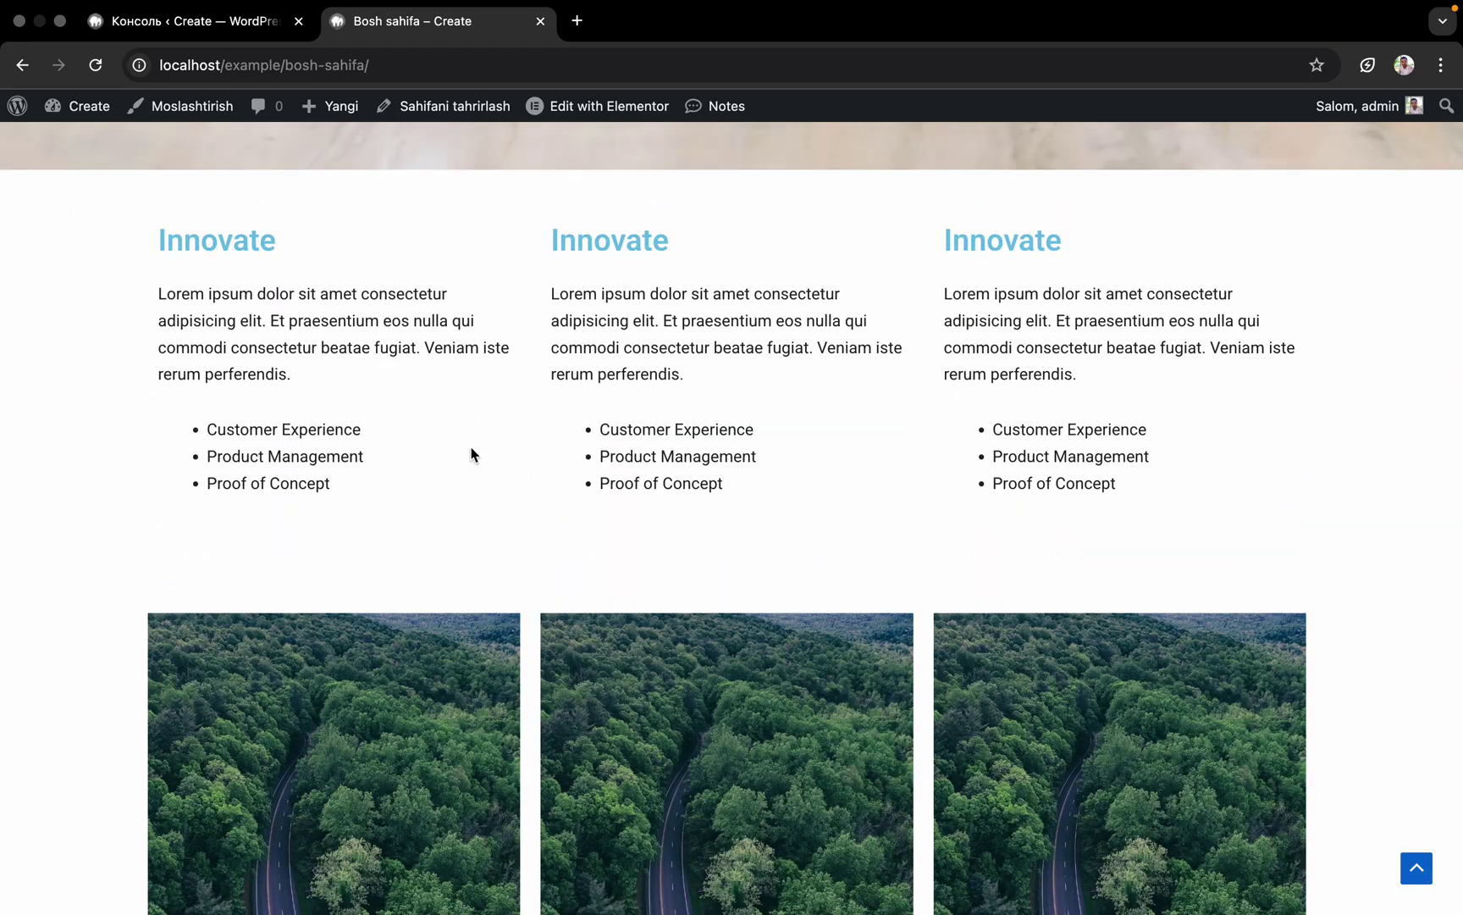
{"action": "scroll", "coordinate": [604, 299], "scroll_direction": "down", "scroll_amount": 10}
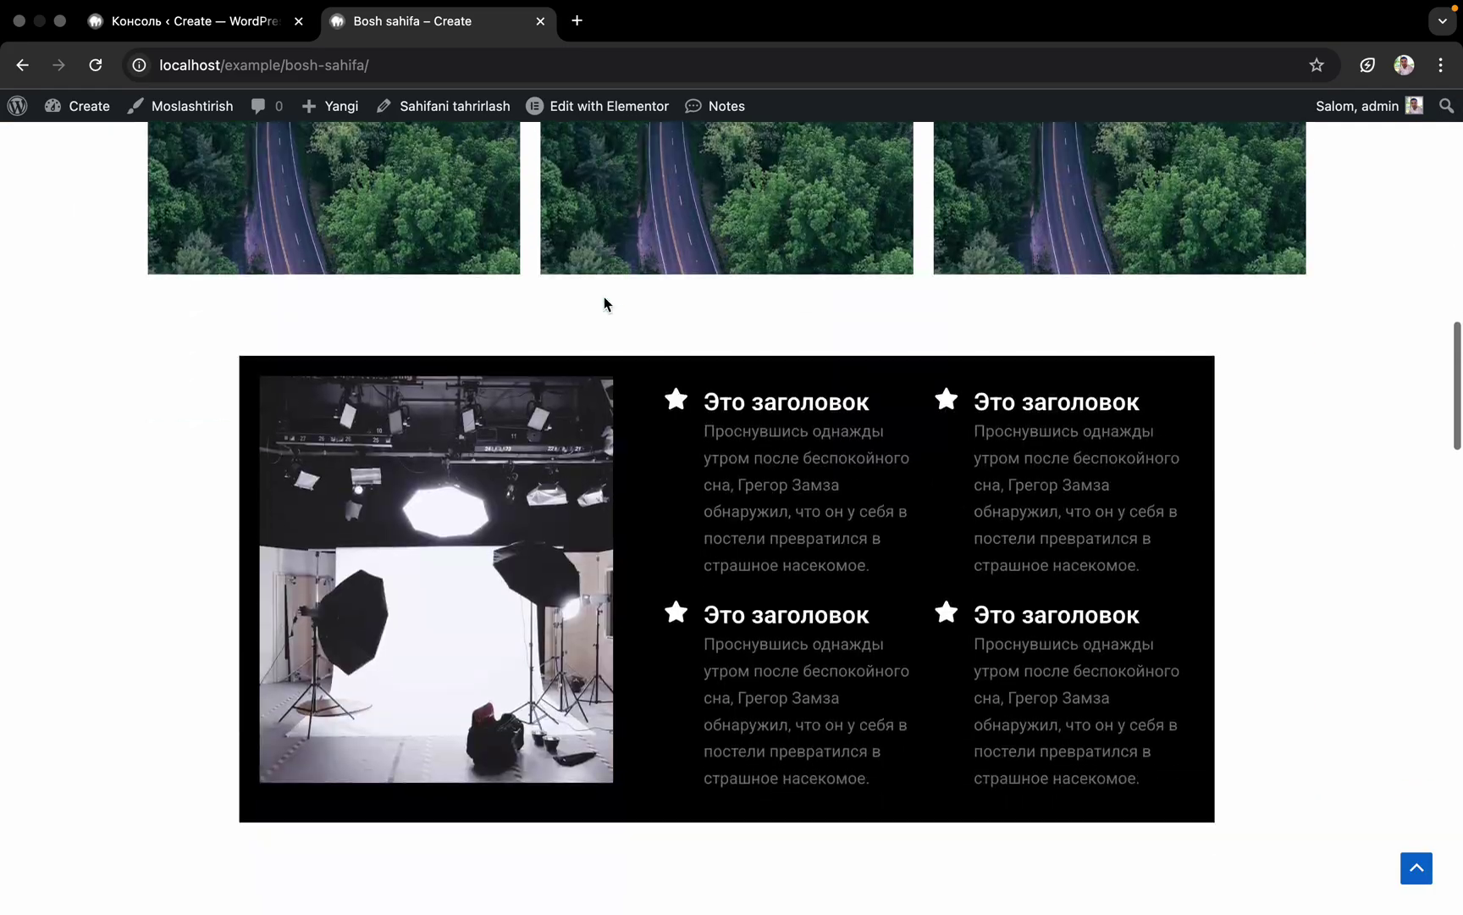
{"action": "scroll", "coordinate": [604, 304], "scroll_direction": "down", "scroll_amount": 6}
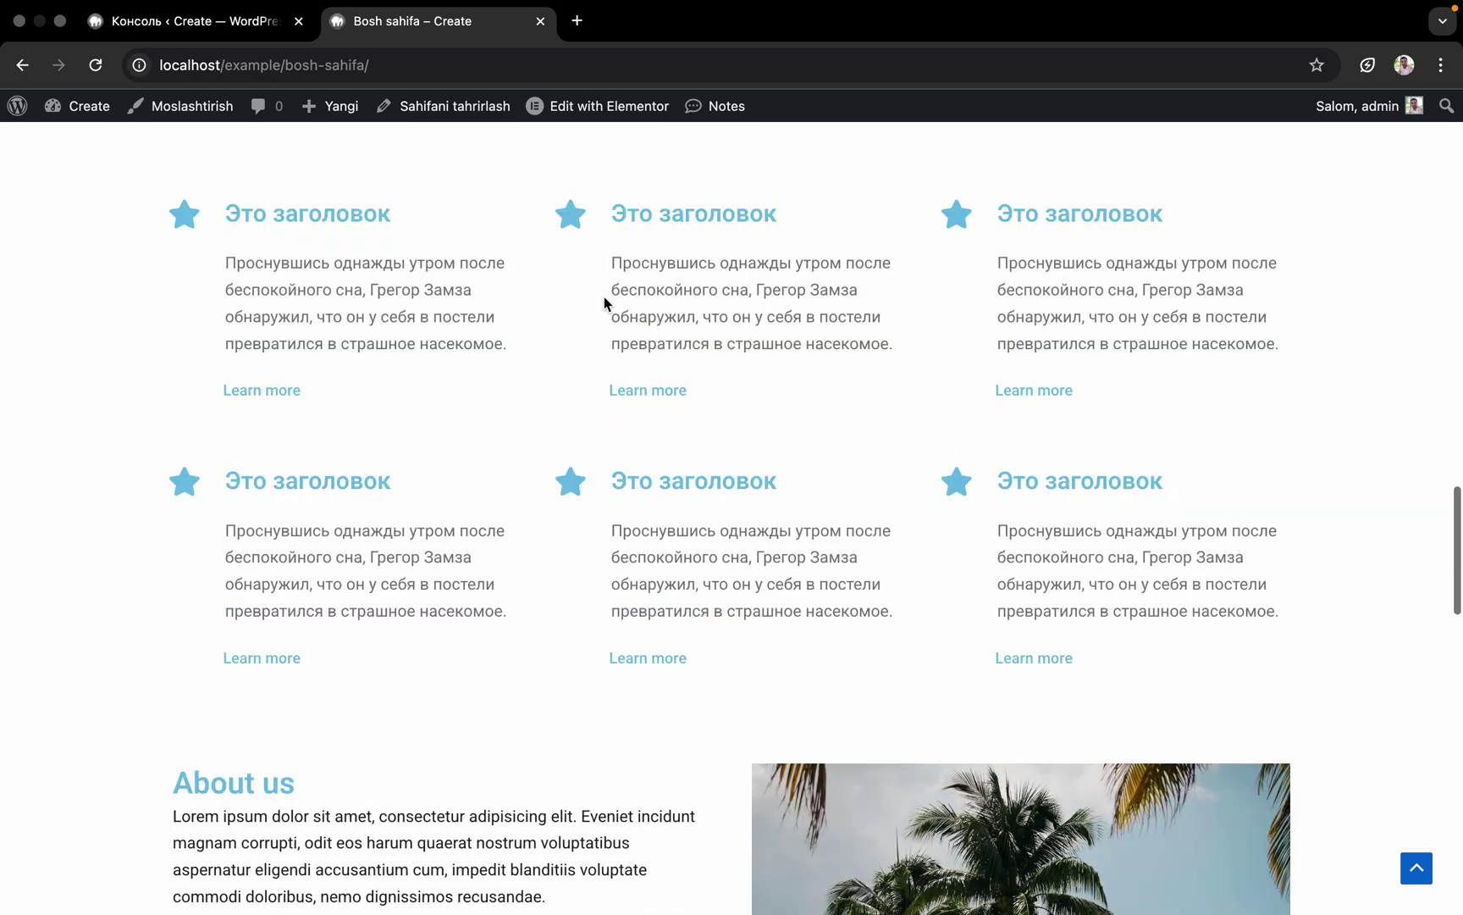
{"action": "scroll", "coordinate": [604, 303], "scroll_direction": "up", "scroll_amount": 20}
Return to the dashboard's browser tab and open the list of all pages there
{"action": "left_click", "coordinate": [245, 25]}
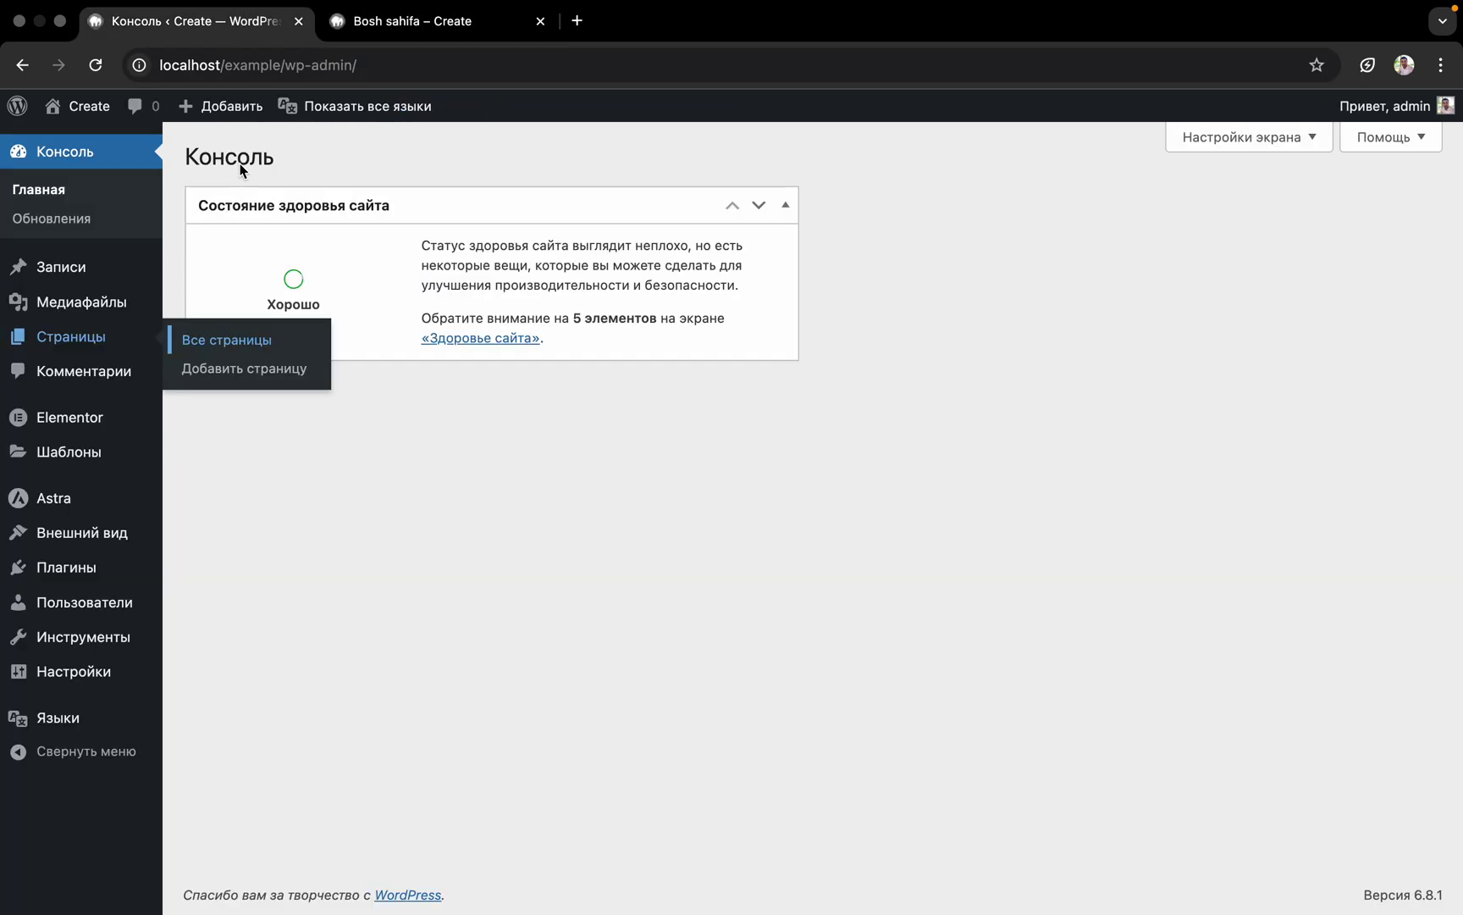
{"action": "left_click", "coordinate": [109, 337]}
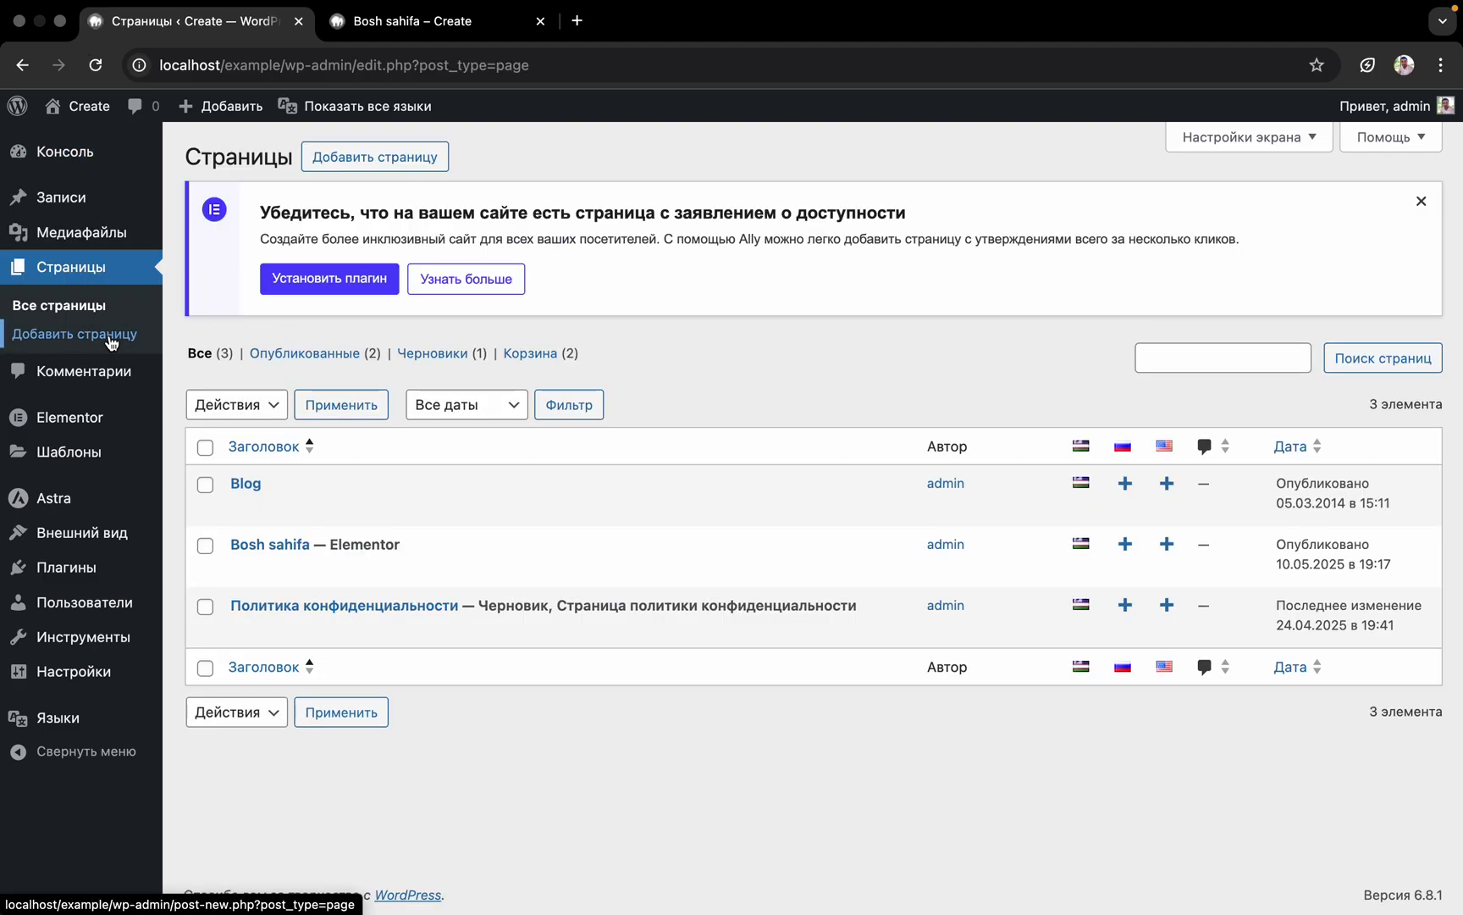
{"action": "mouse_move", "coordinate": [496, 563]}
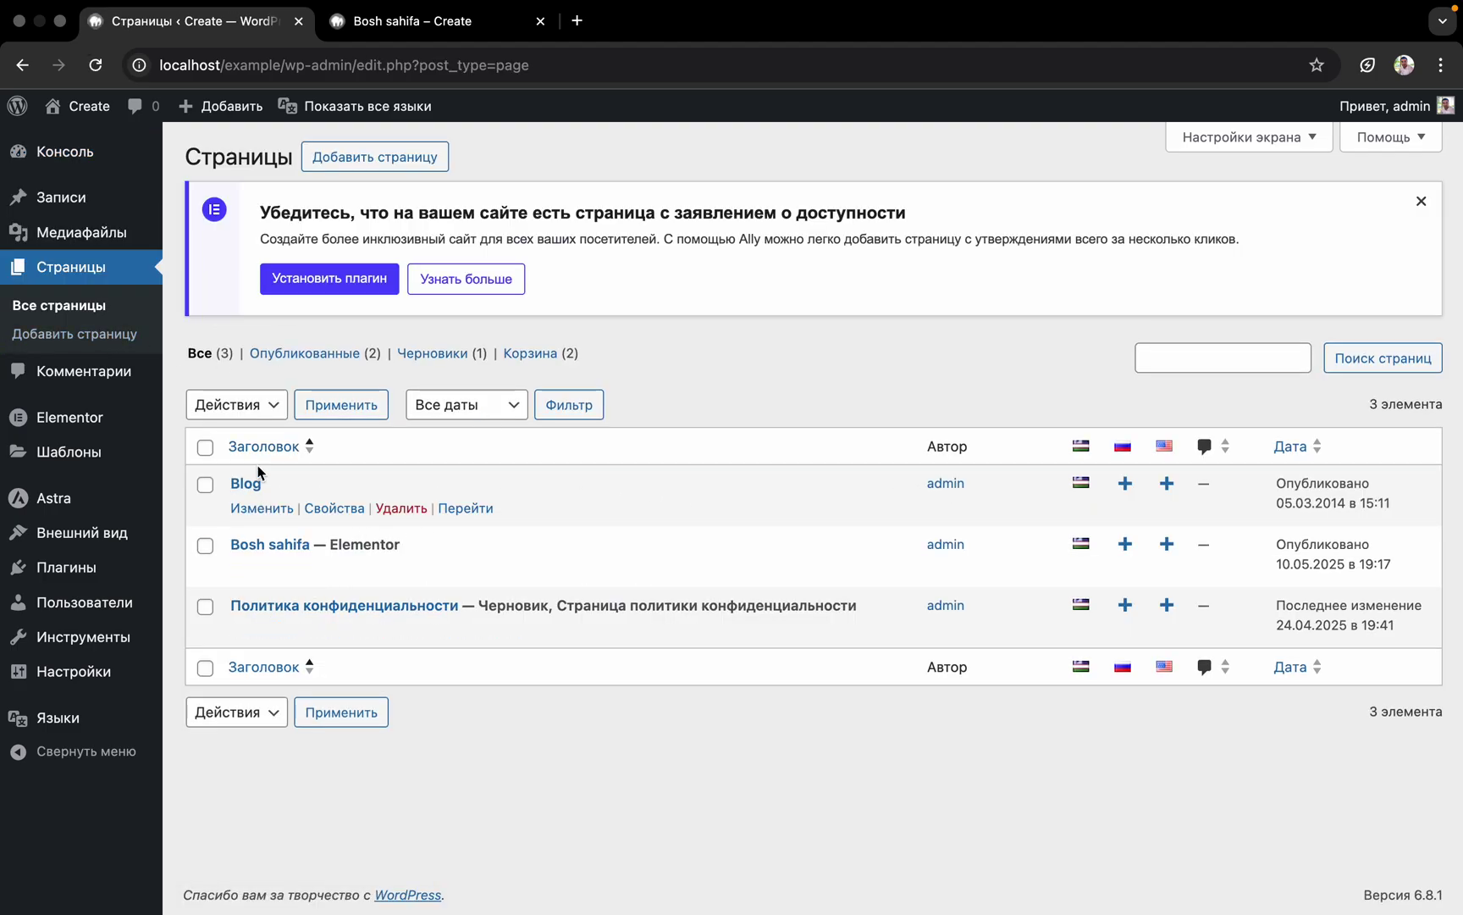
{"action": "mouse_move", "coordinate": [395, 583]}
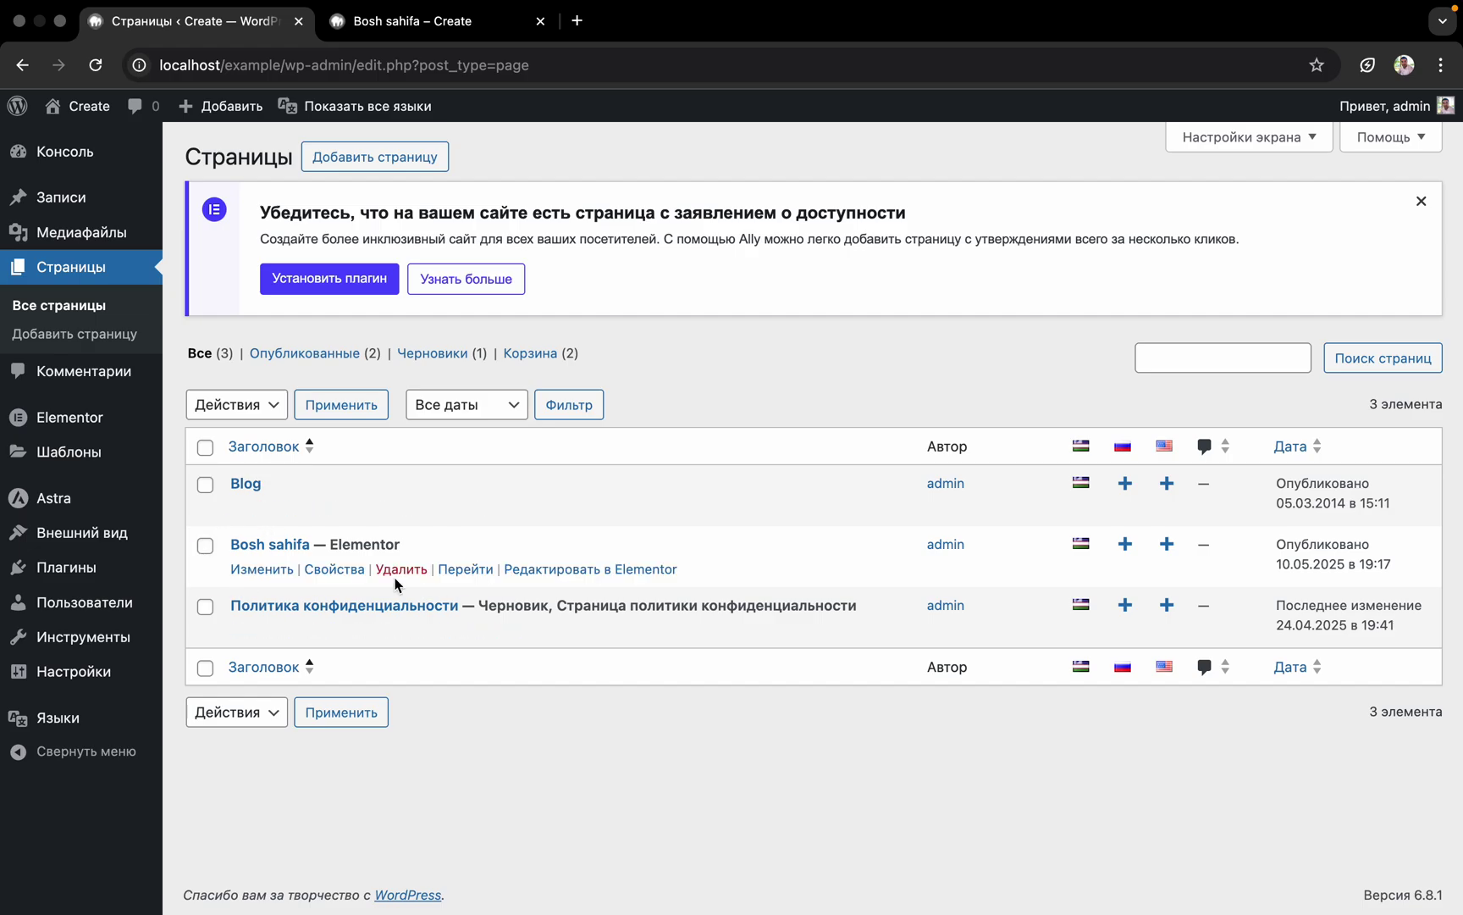
Add a Russian translation of the Bosh sahifa page, title it "Главная страница", and publish it
{"action": "left_click", "coordinate": [1127, 546]}
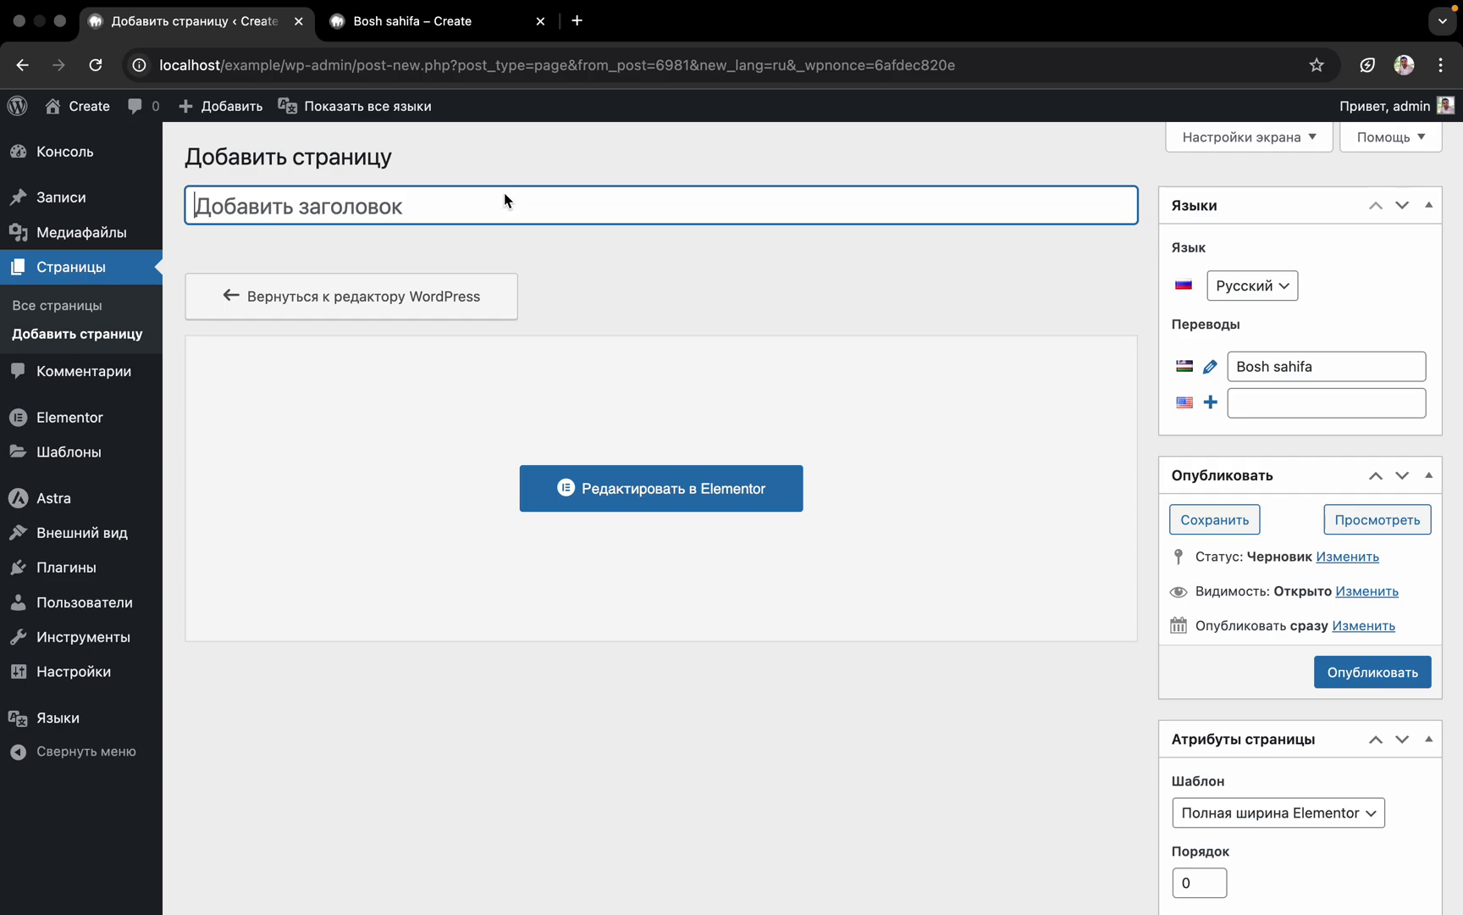
{"action": "type", "text": "Главная"}
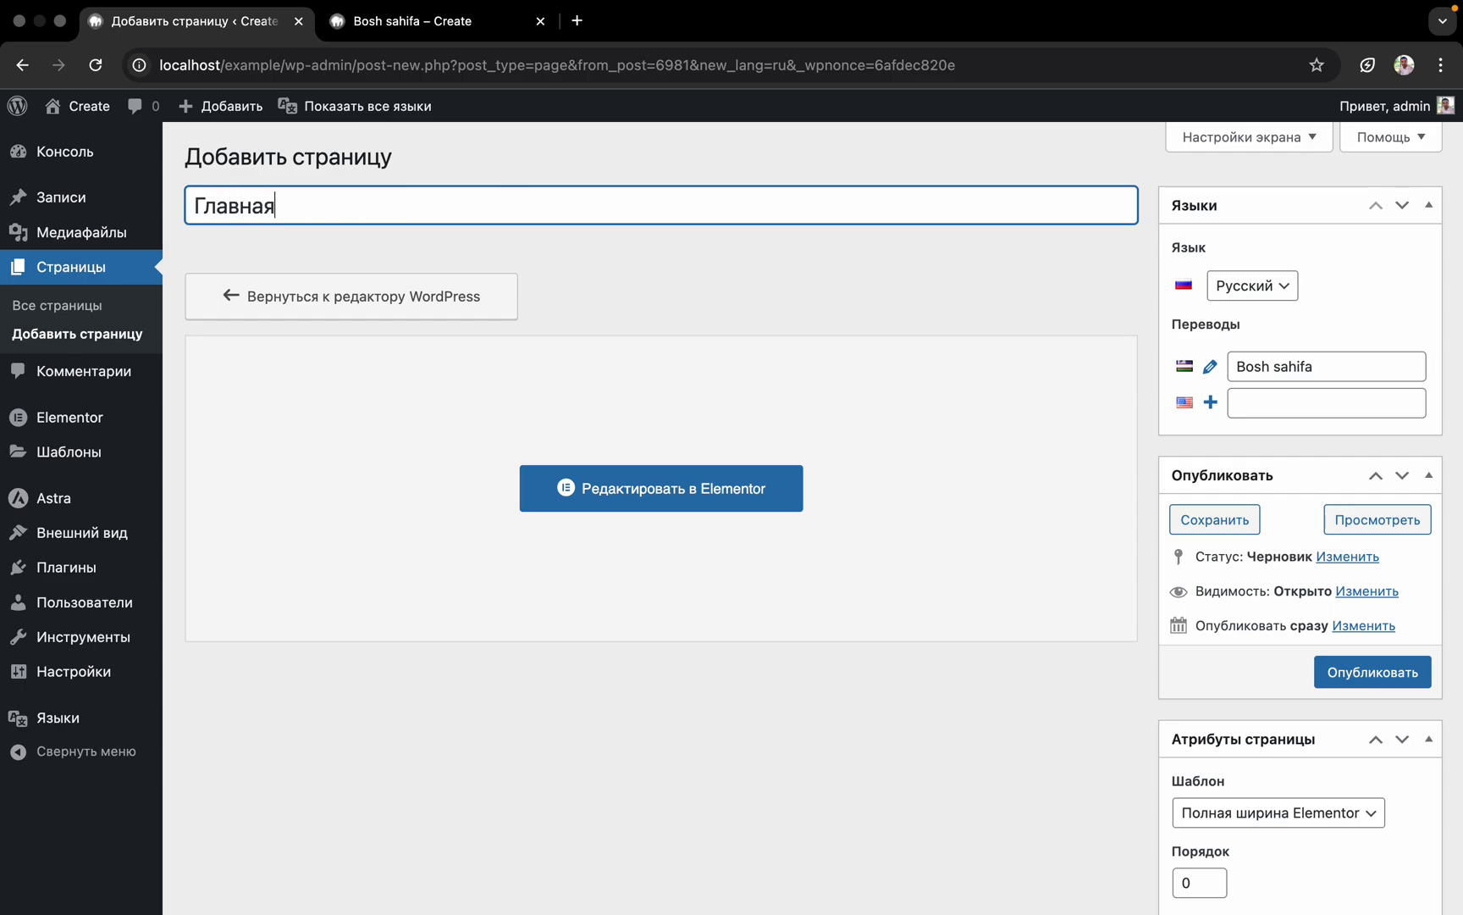
{"action": "type", "text": " страница"}
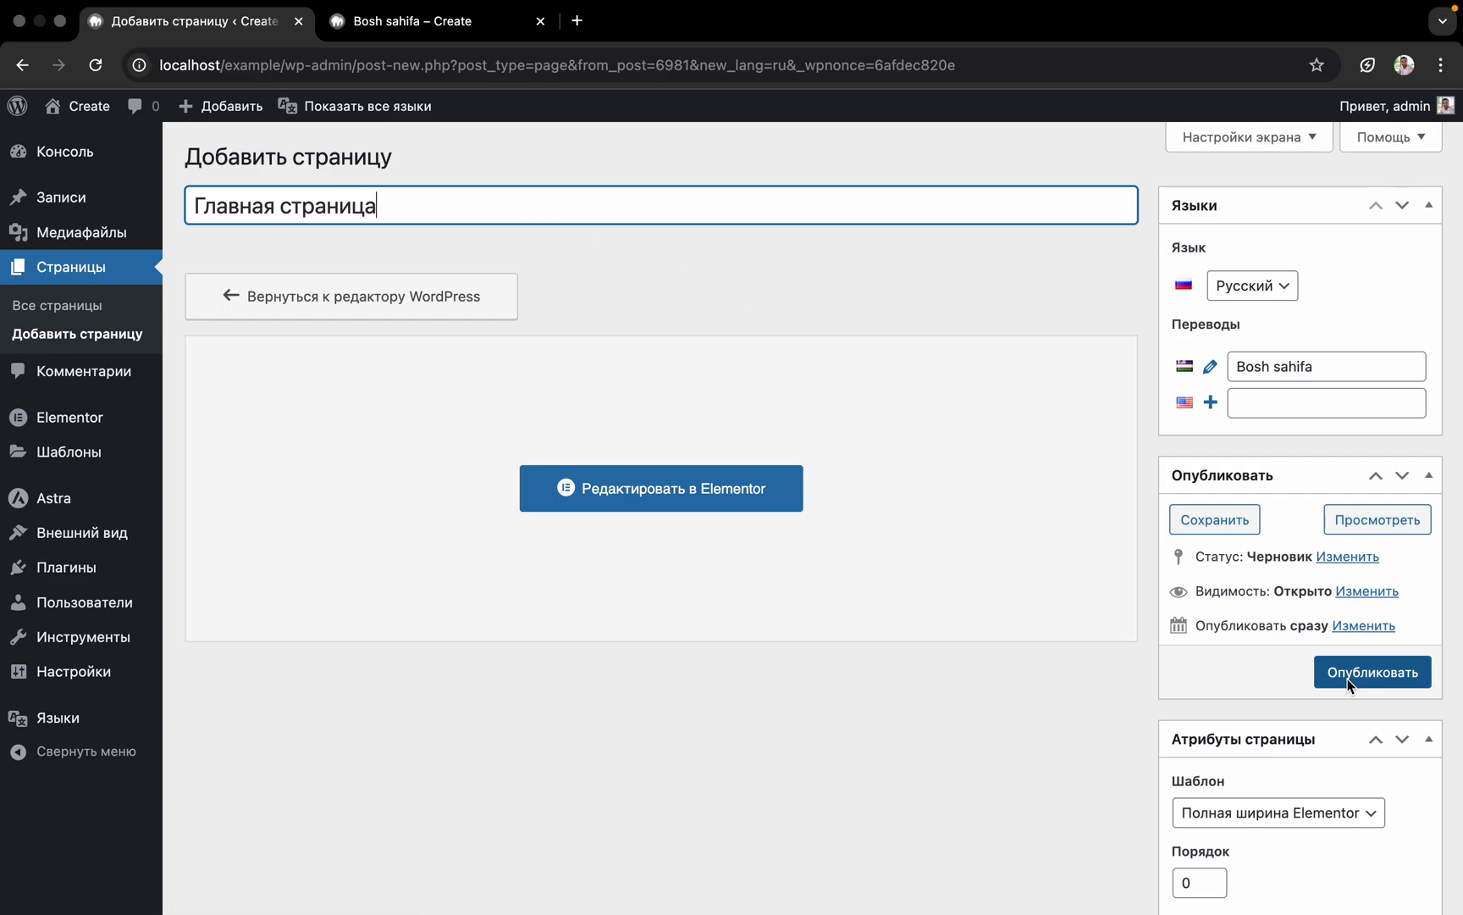
{"action": "left_click", "coordinate": [1348, 679]}
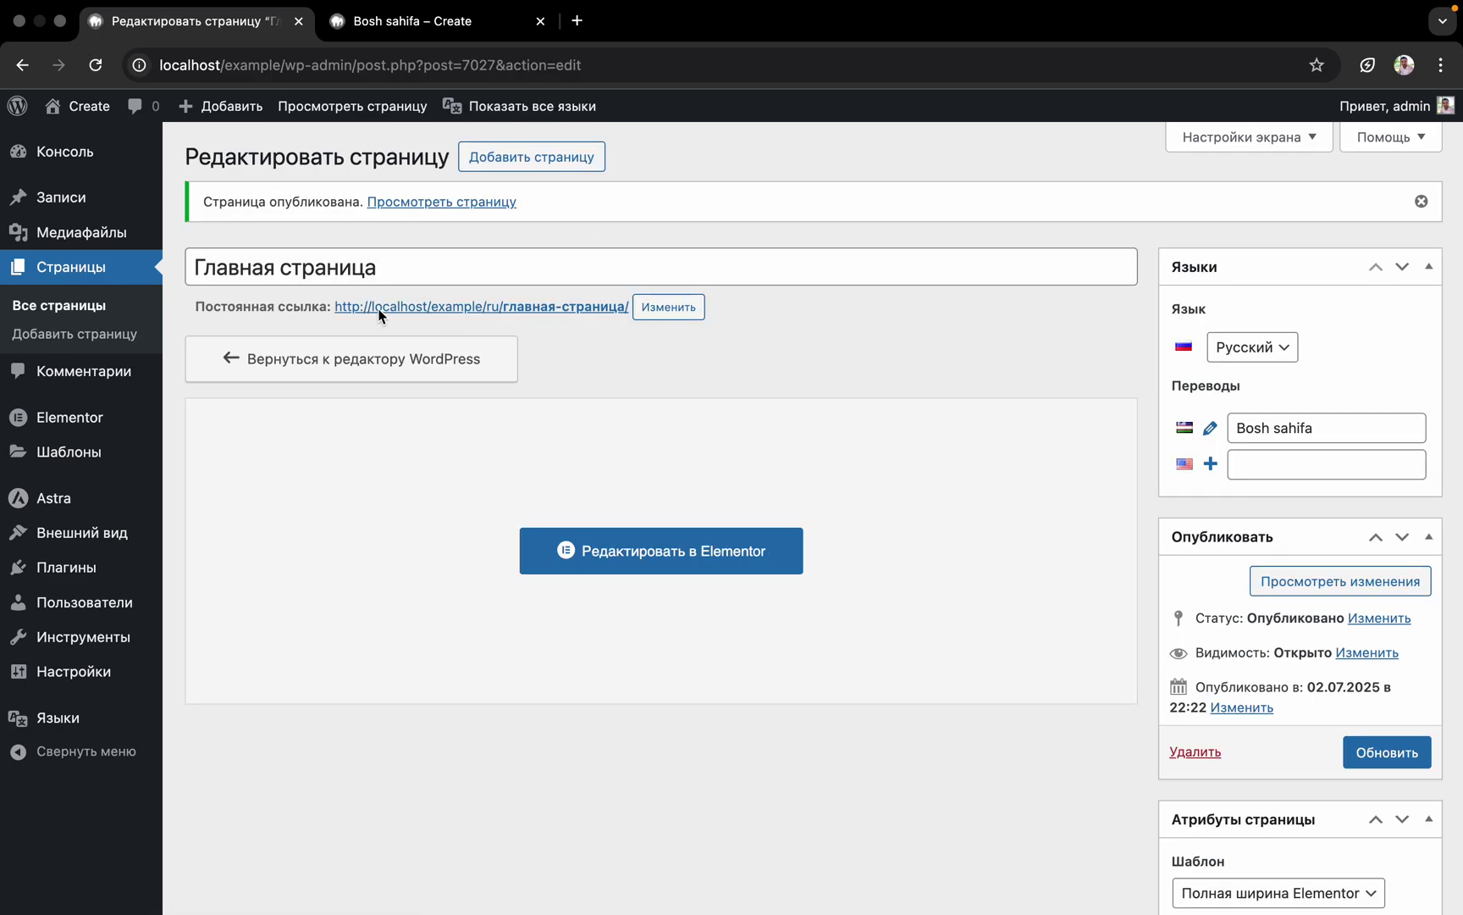
Open the list of all pages and view the Главная страница page on the site in a separate browser tab
{"action": "left_click", "coordinate": [123, 302]}
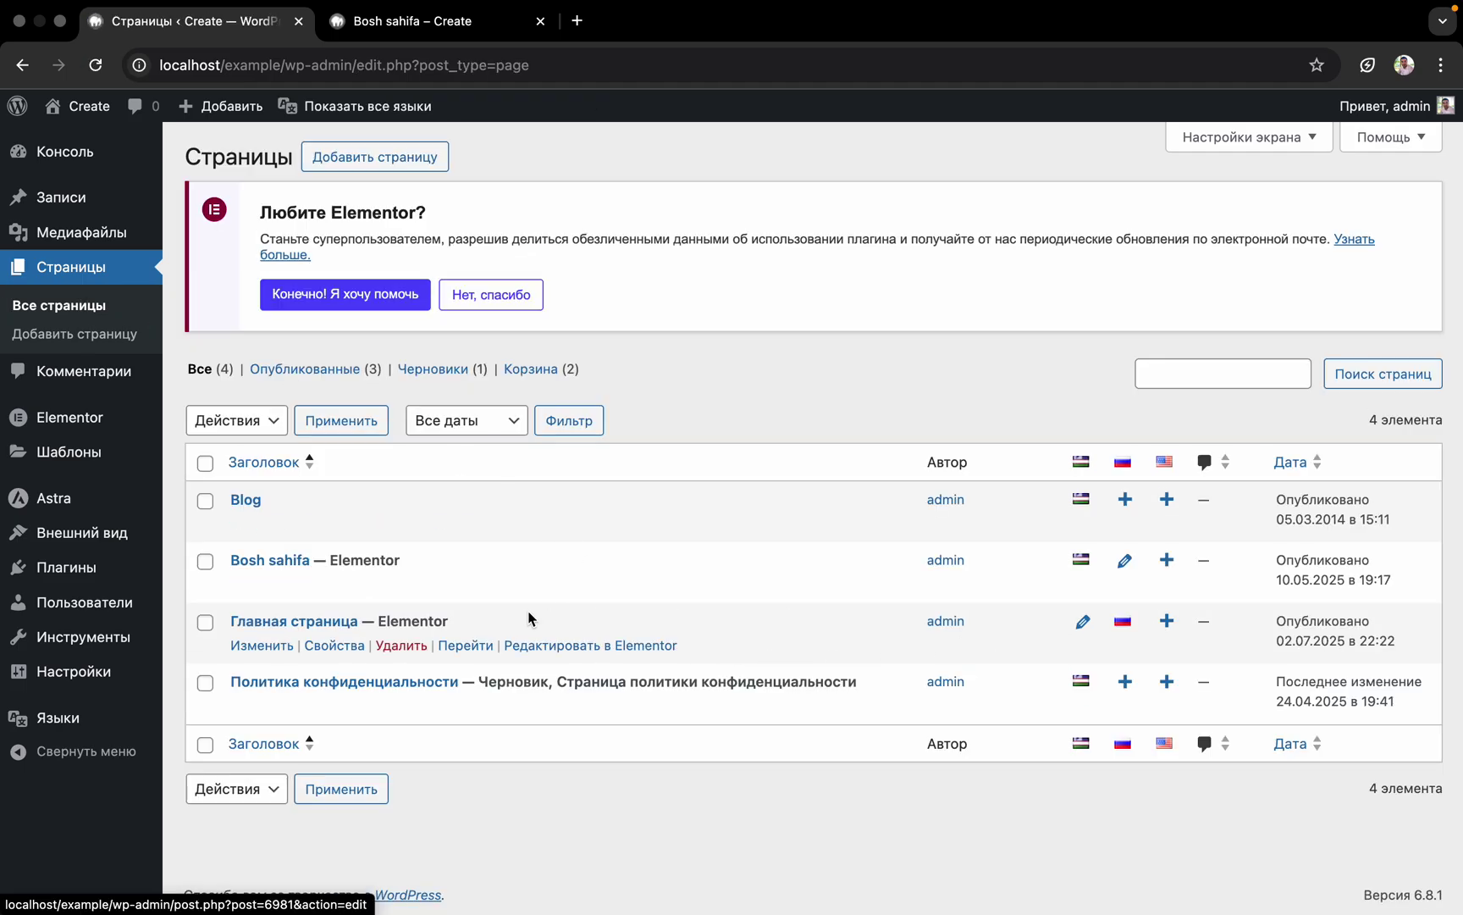
{"action": "right_click", "coordinate": [481, 646]}
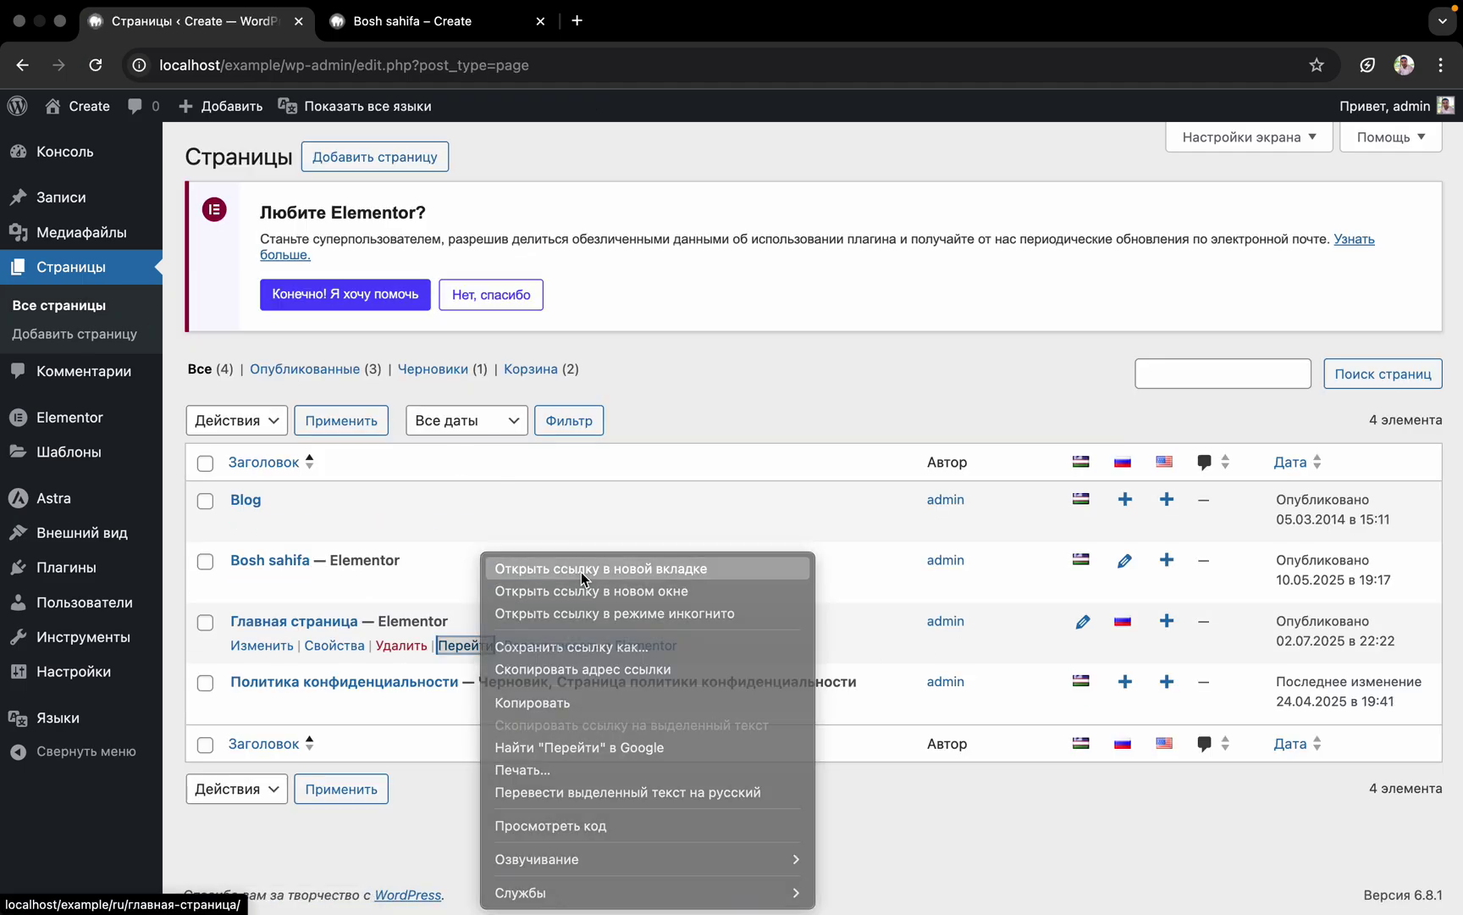
{"action": "left_click", "coordinate": [581, 570]}
{"action": "left_click", "coordinate": [653, 27]}
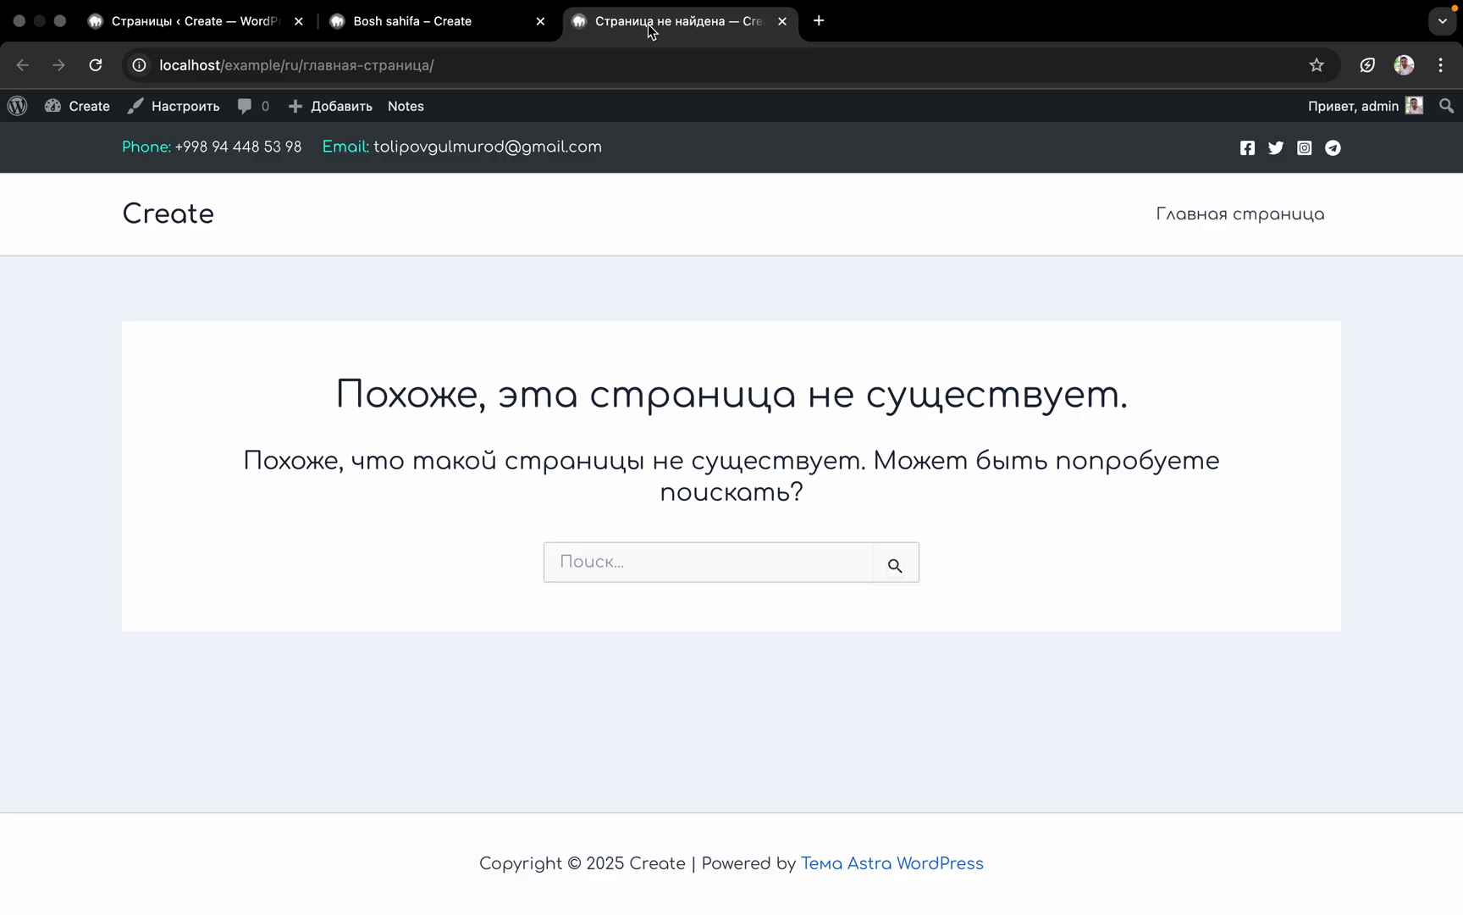
Return to the dashboard's page list, view Главная страница in that same browser tab, and go back to the list
{"action": "left_click", "coordinate": [144, 12]}
{"action": "left_click", "coordinate": [84, 59]}
{"action": "left_click", "coordinate": [110, 56]}
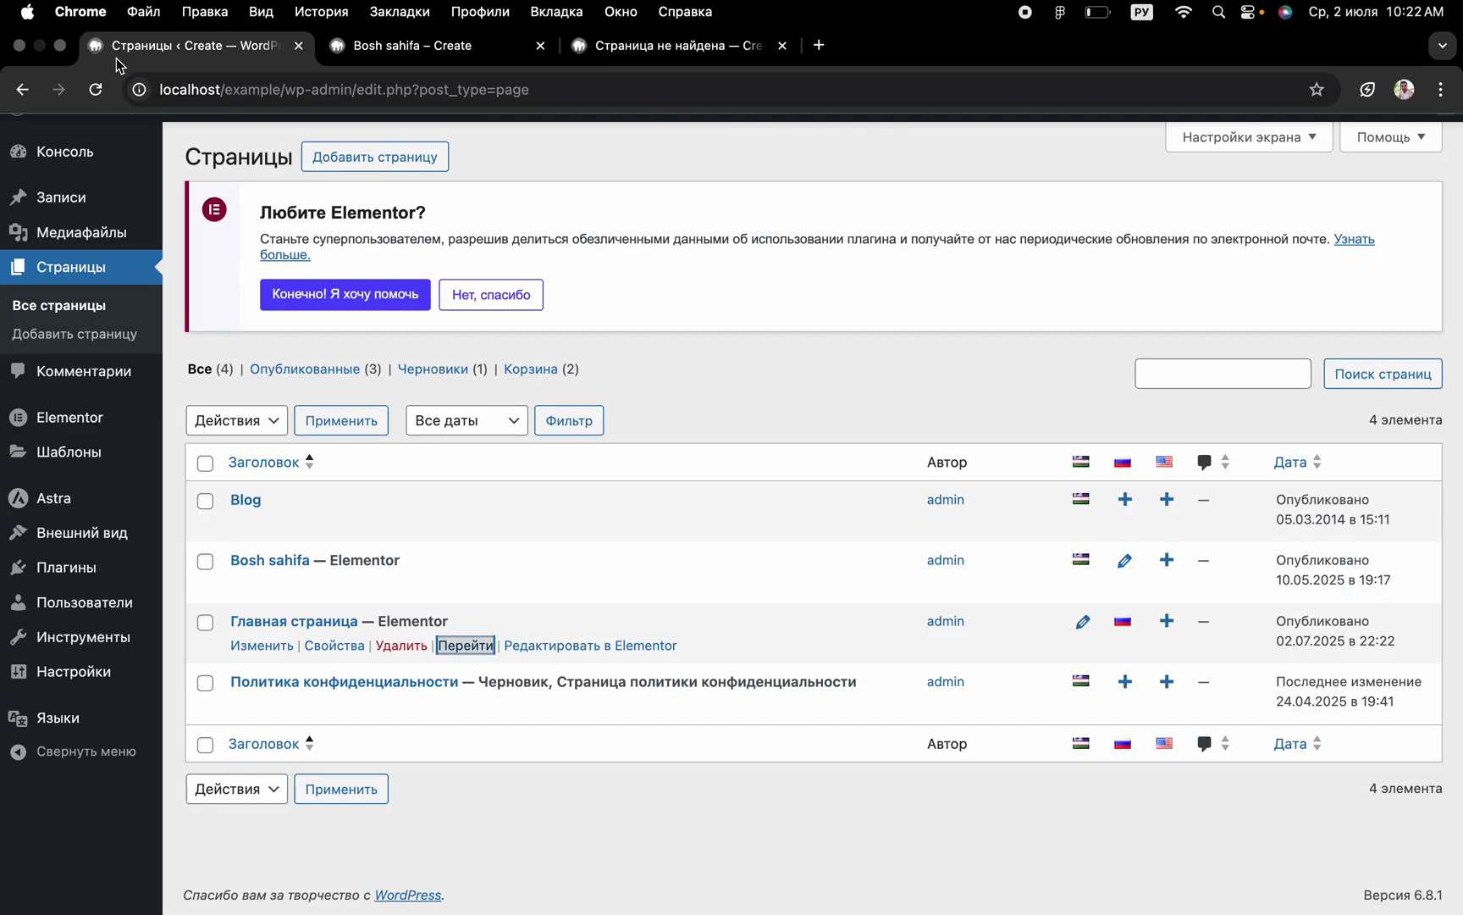
{"action": "left_click", "coordinate": [443, 641]}
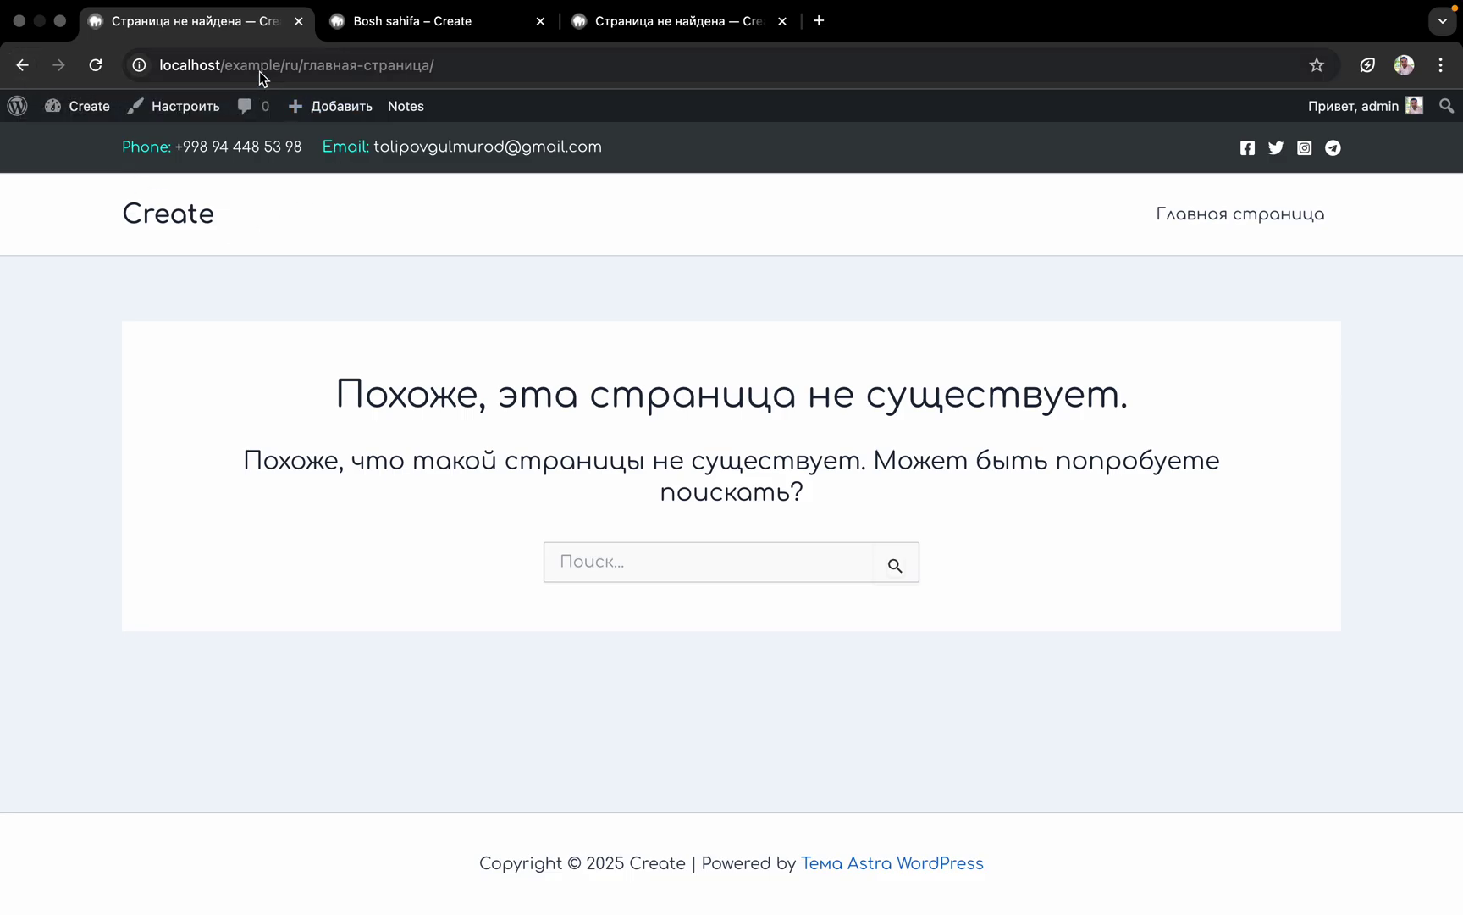
{"action": "left_click", "coordinate": [22, 65]}
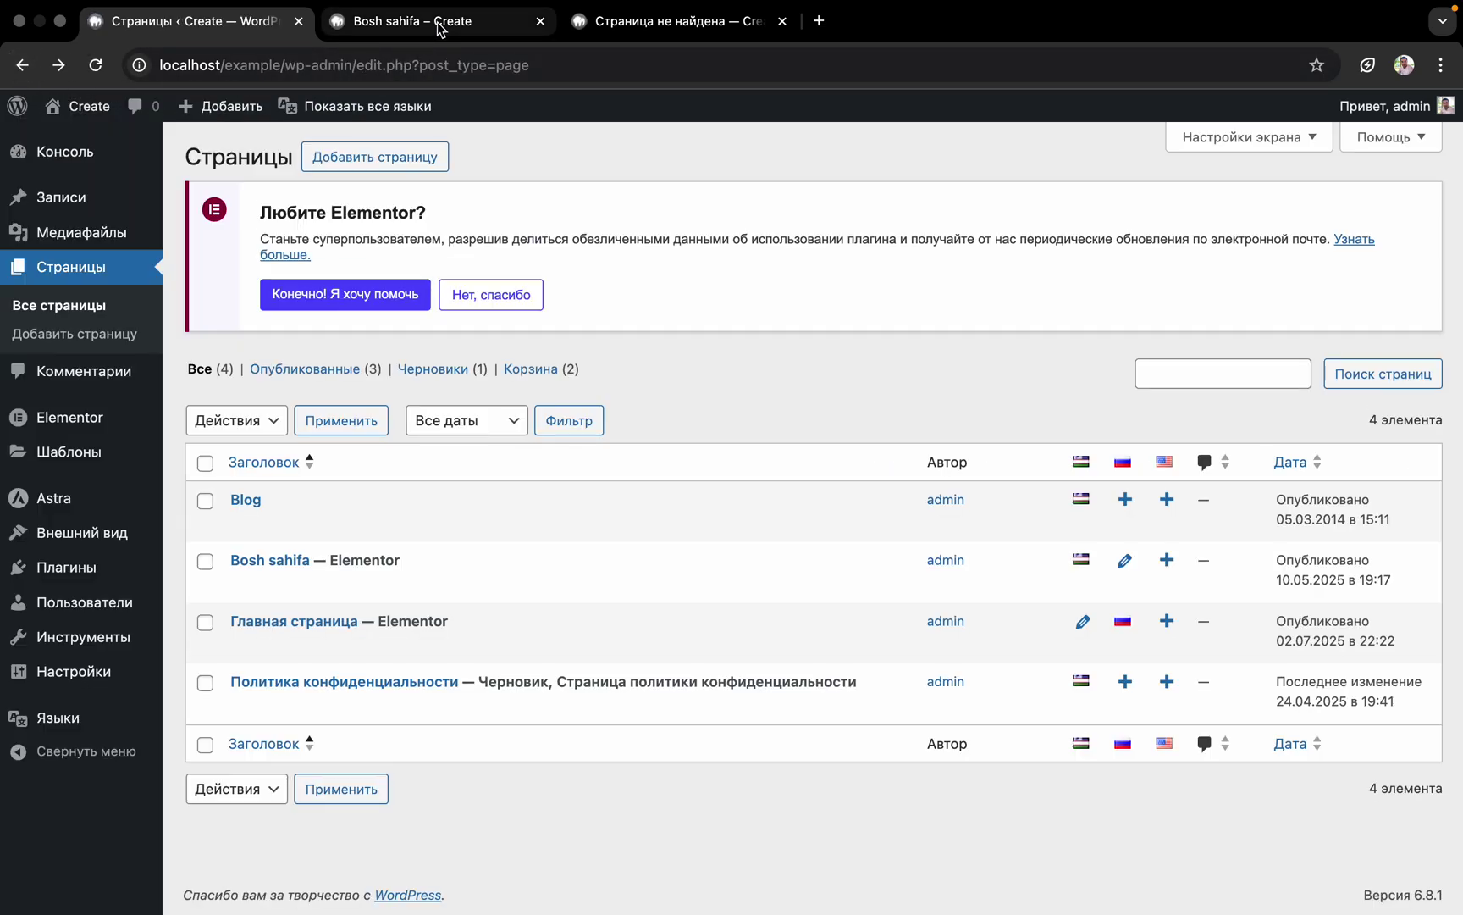
In the theme customizer, set the home page to a static page, choose Bosh sahifa as the home page, and publish
{"action": "left_click", "coordinate": [432, 30]}
{"action": "left_click", "coordinate": [205, 105]}
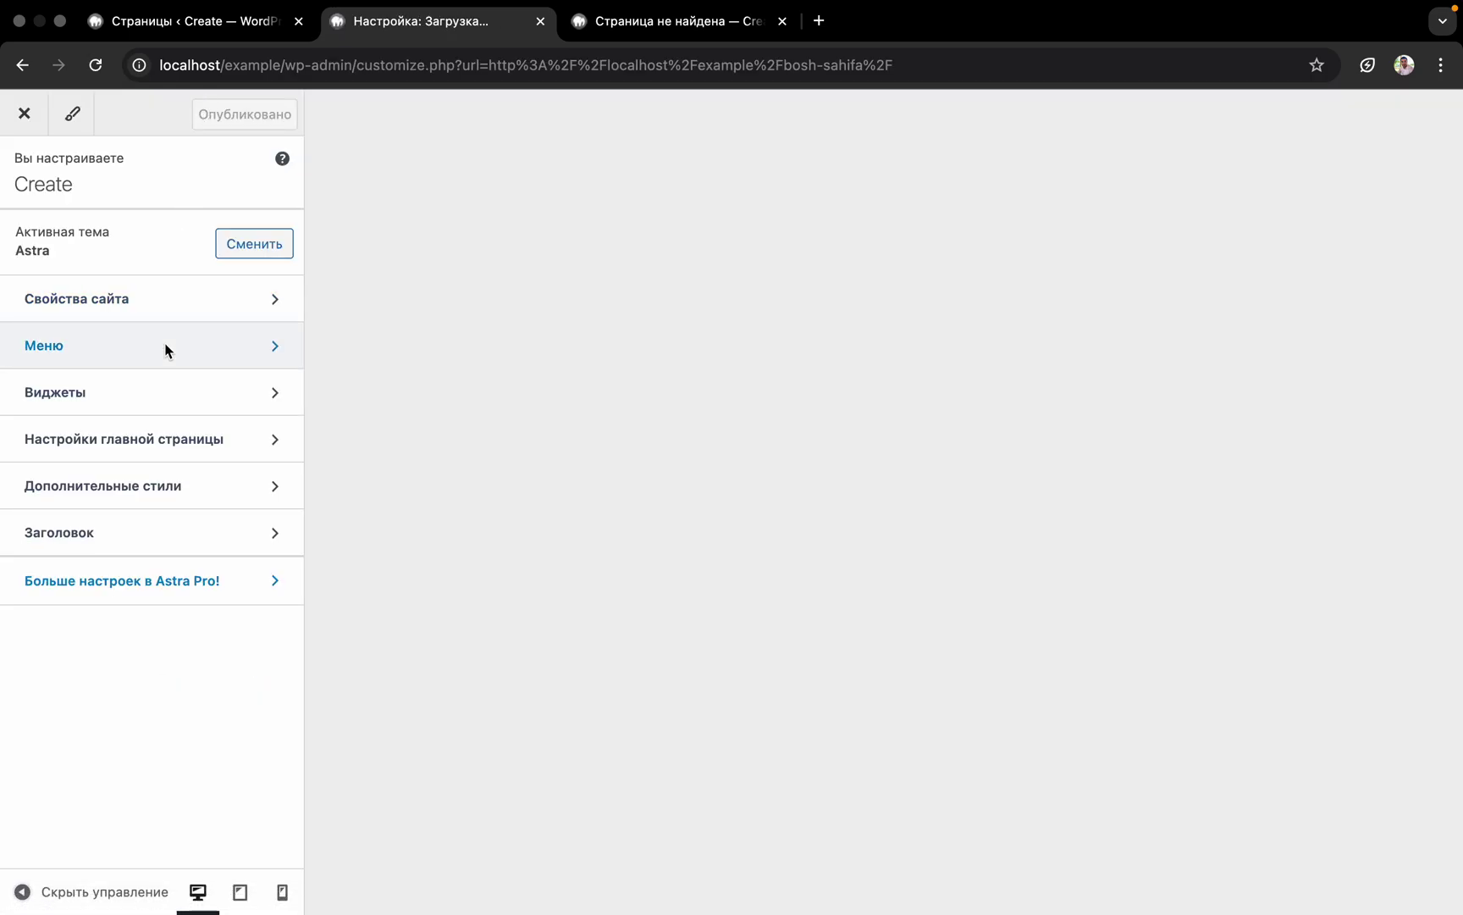
{"action": "left_click", "coordinate": [99, 711]}
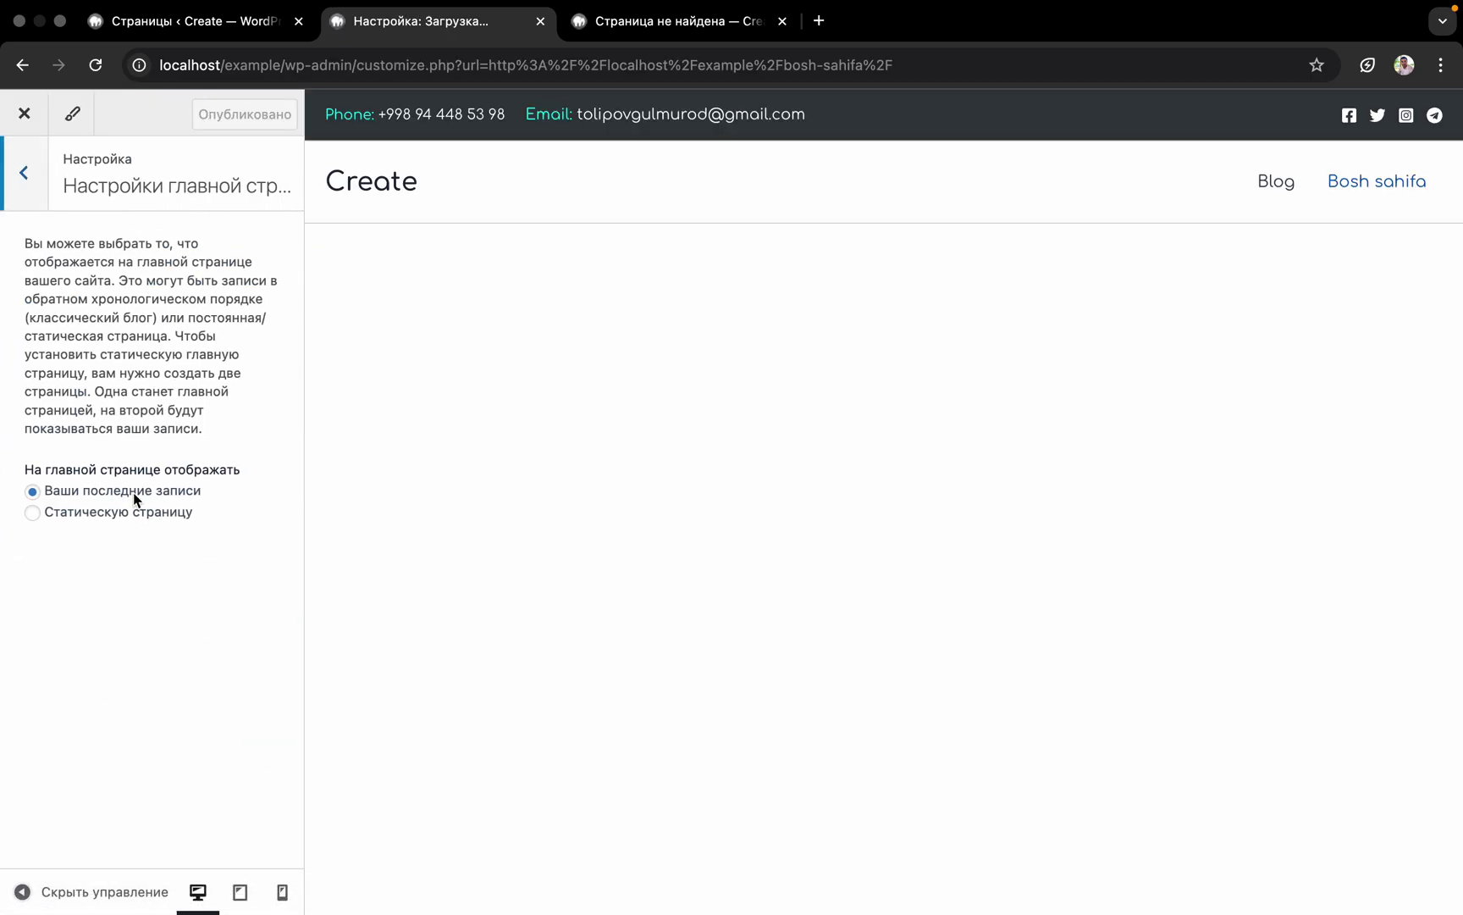
{"action": "left_click", "coordinate": [118, 512]}
{"action": "left_click", "coordinate": [118, 598]}
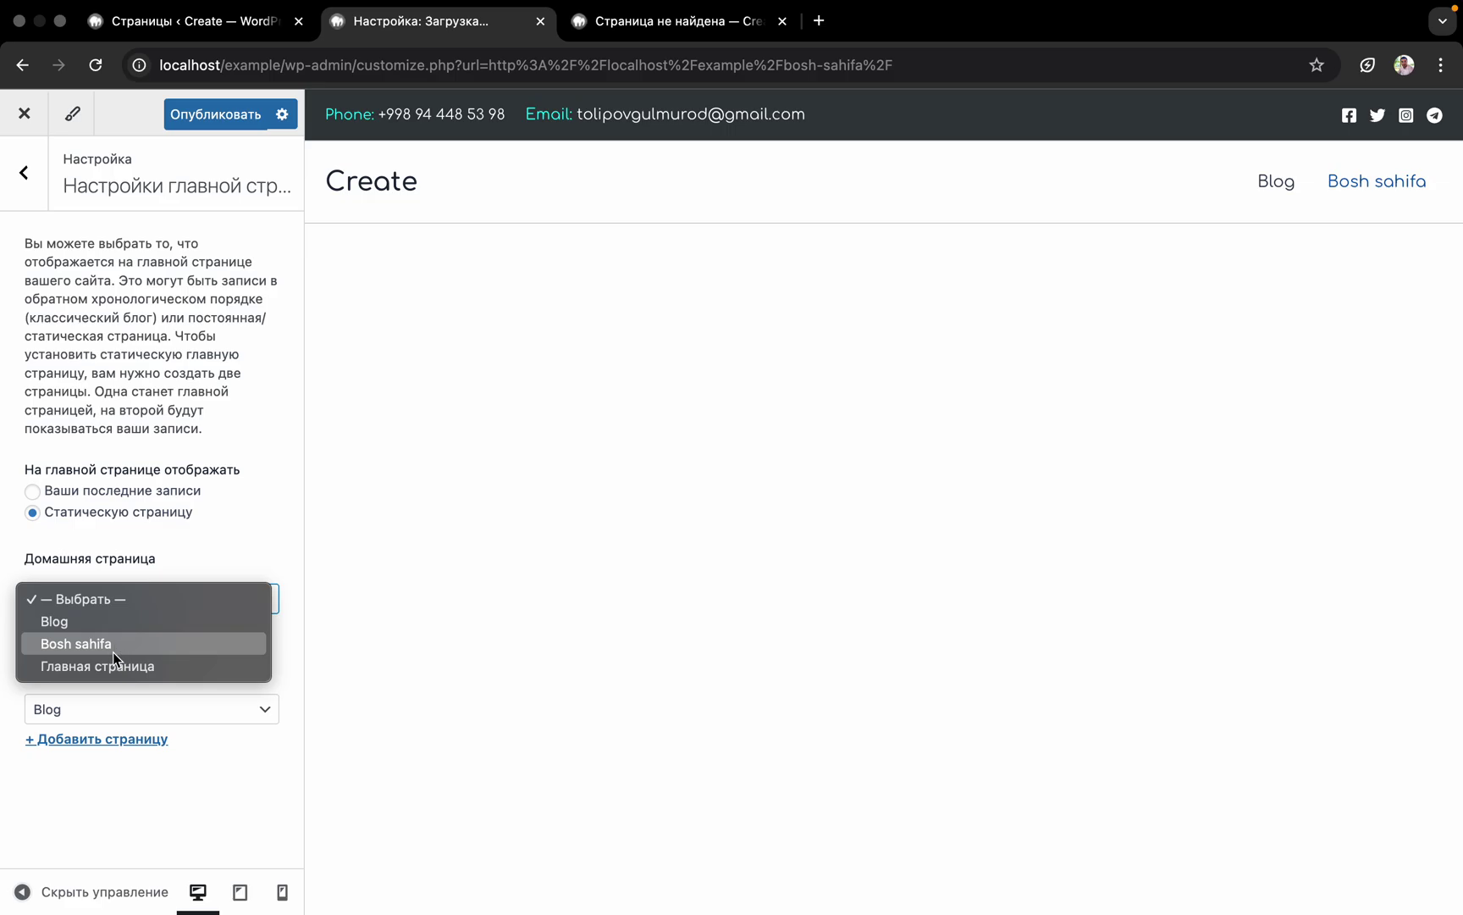
{"action": "left_click", "coordinate": [114, 646]}
{"action": "left_click", "coordinate": [225, 114]}
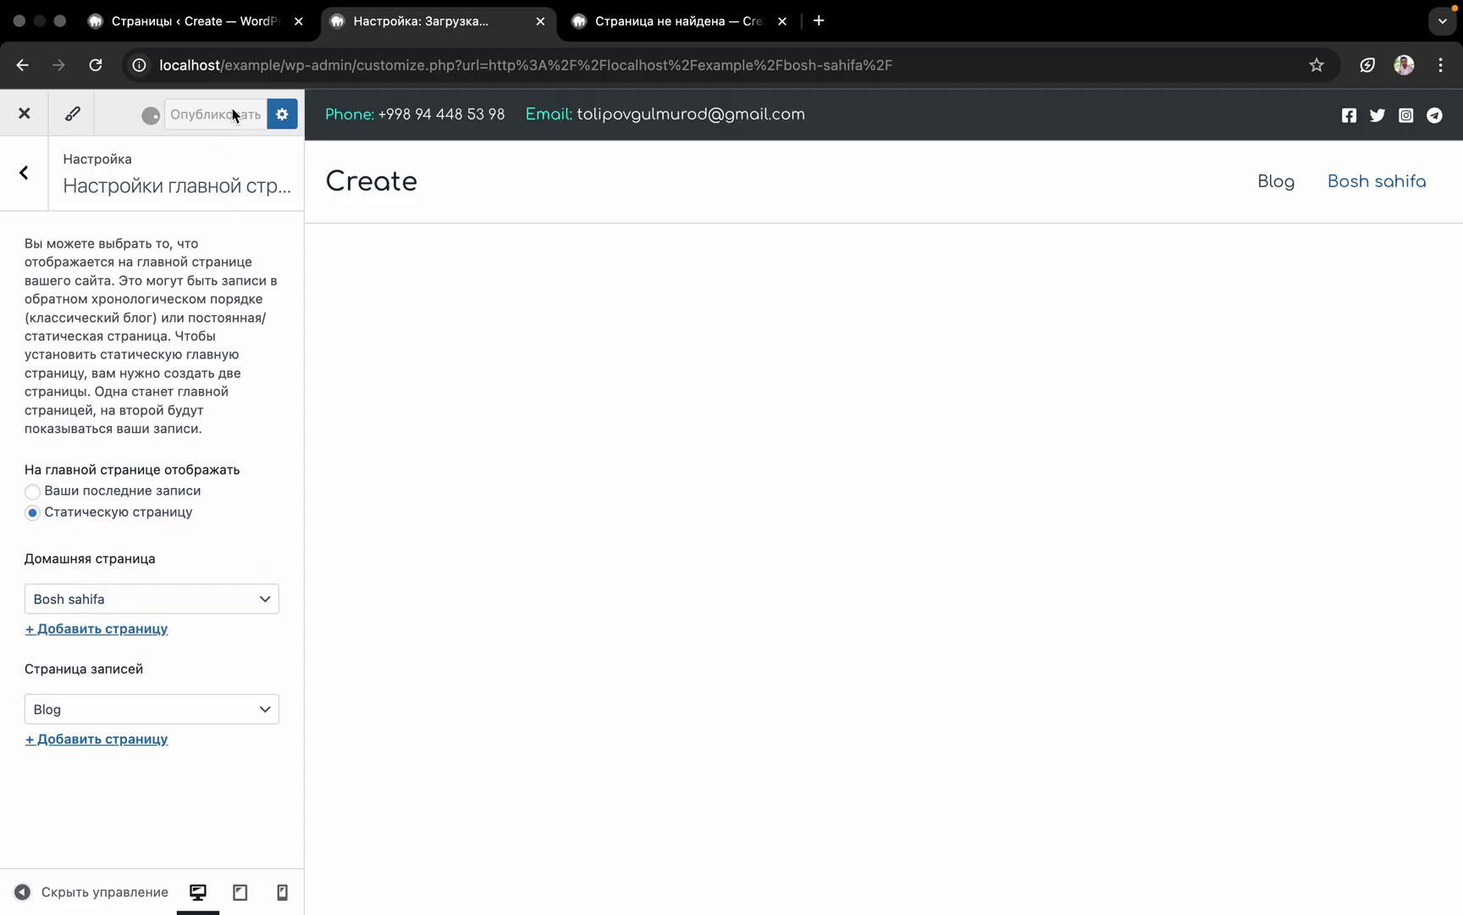
Refresh the dashboard's list of pages and open the site's front end in a new browser tab
{"action": "left_click", "coordinate": [219, 29]}
{"action": "left_click", "coordinate": [95, 65]}
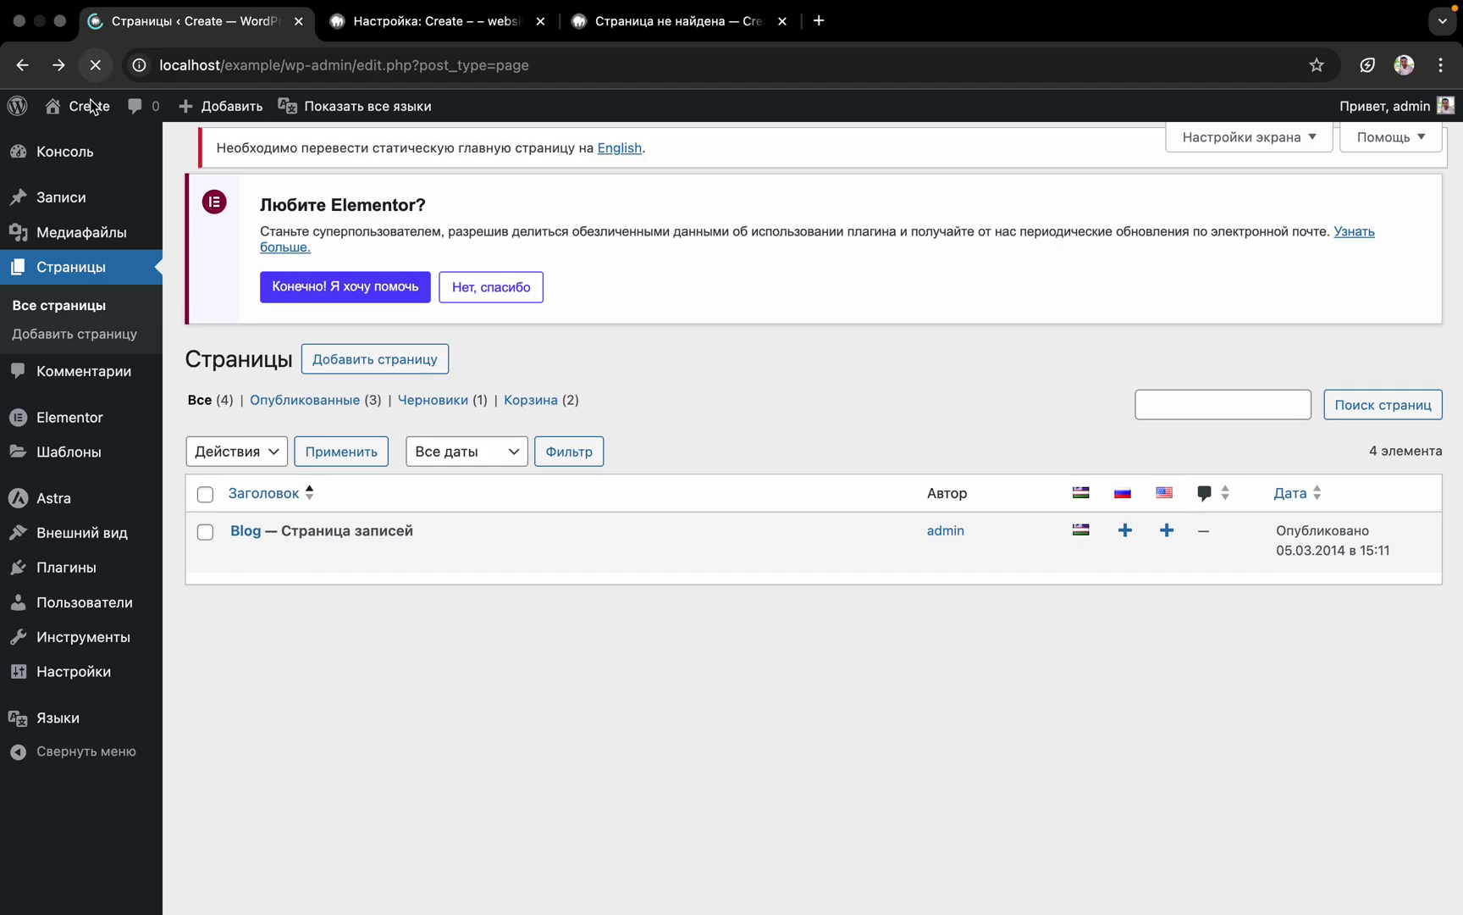
{"action": "right_click", "coordinate": [94, 136]}
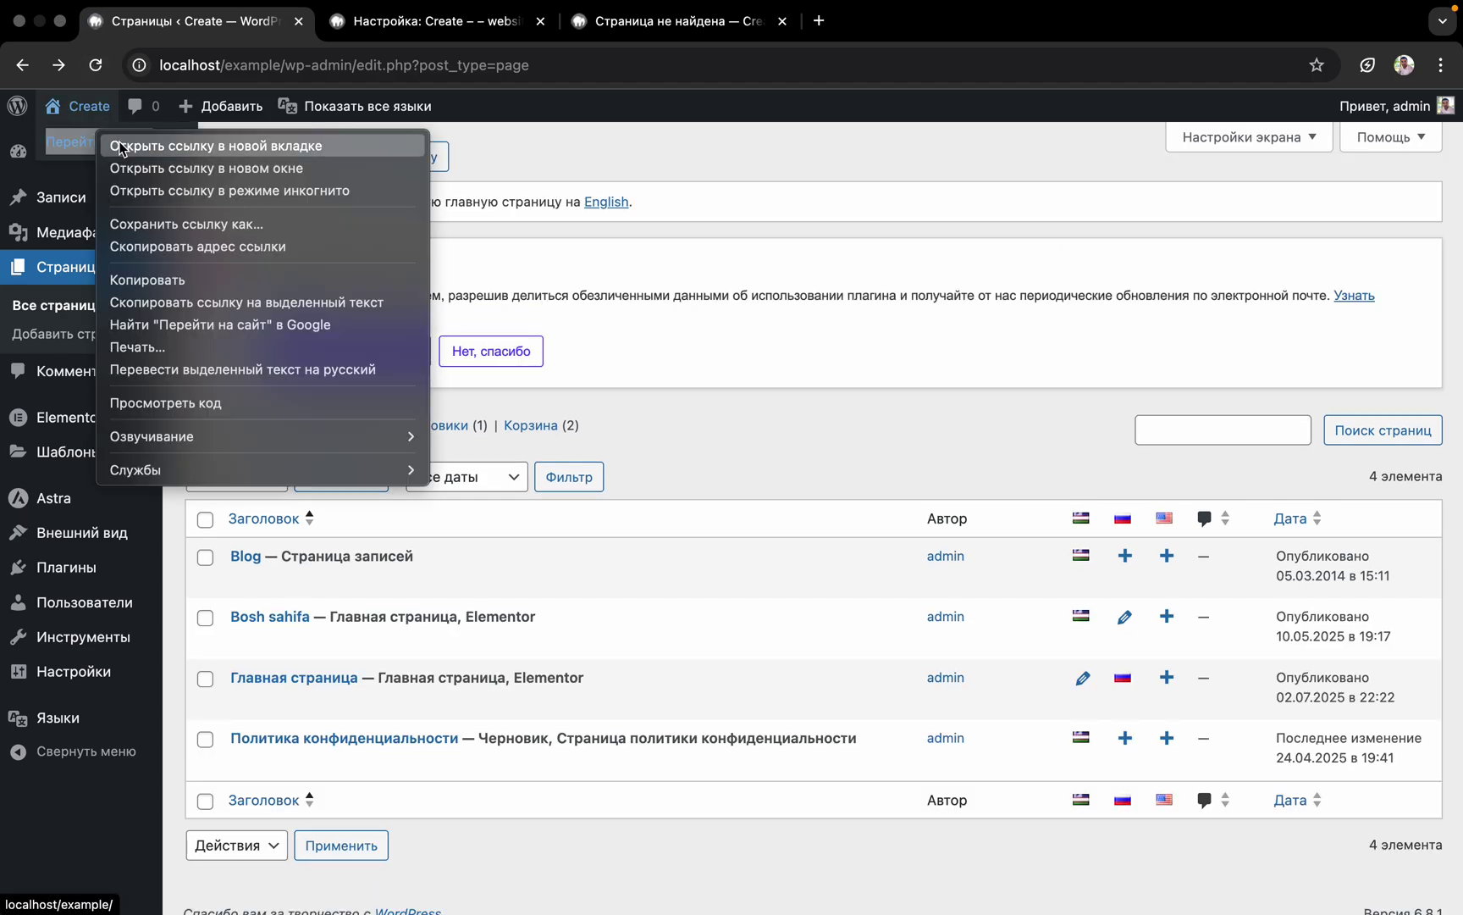
{"action": "left_click", "coordinate": [127, 146]}
Close the customizer and earlier Главная страница browser tabs, and look through the sections of the site's home page
{"action": "left_click", "coordinate": [540, 21]}
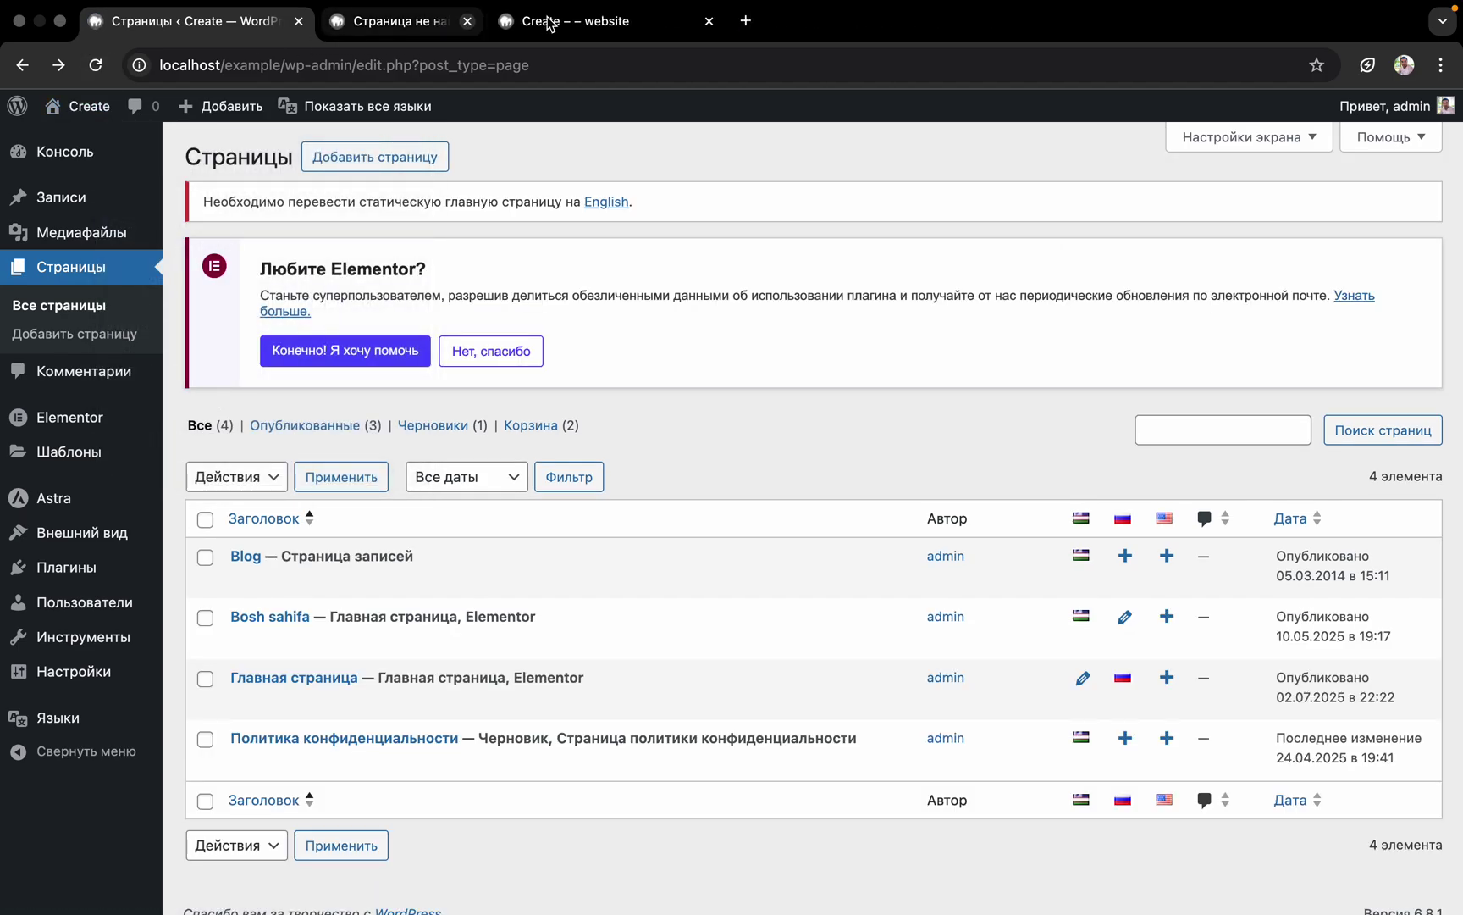
{"action": "left_click", "coordinate": [541, 22]}
{"action": "left_click", "coordinate": [432, 21]}
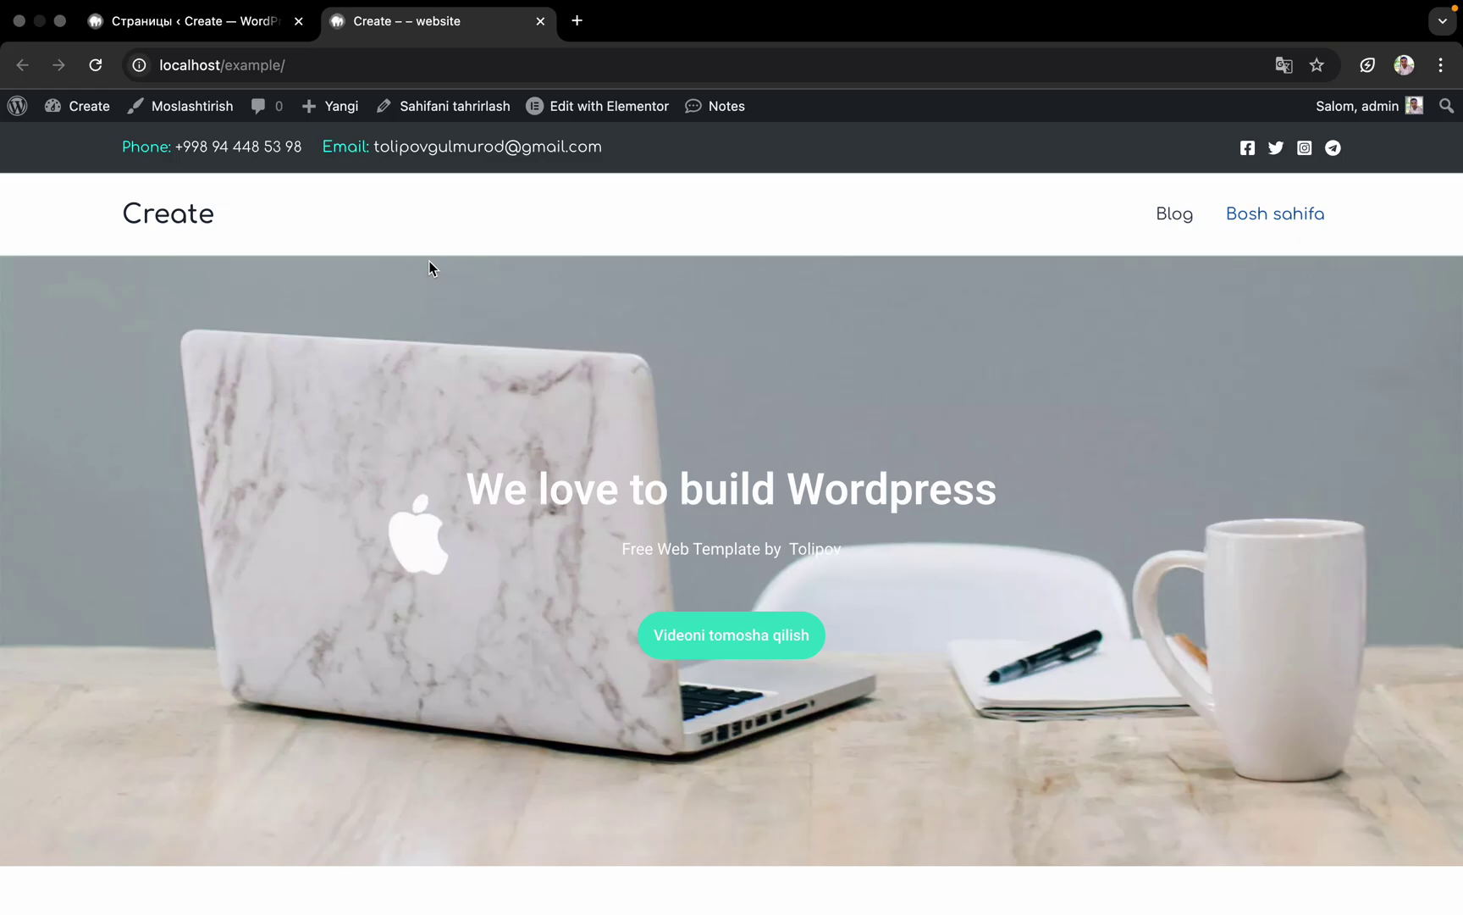
{"action": "scroll", "coordinate": [429, 269], "scroll_direction": "down", "scroll_amount": 10}
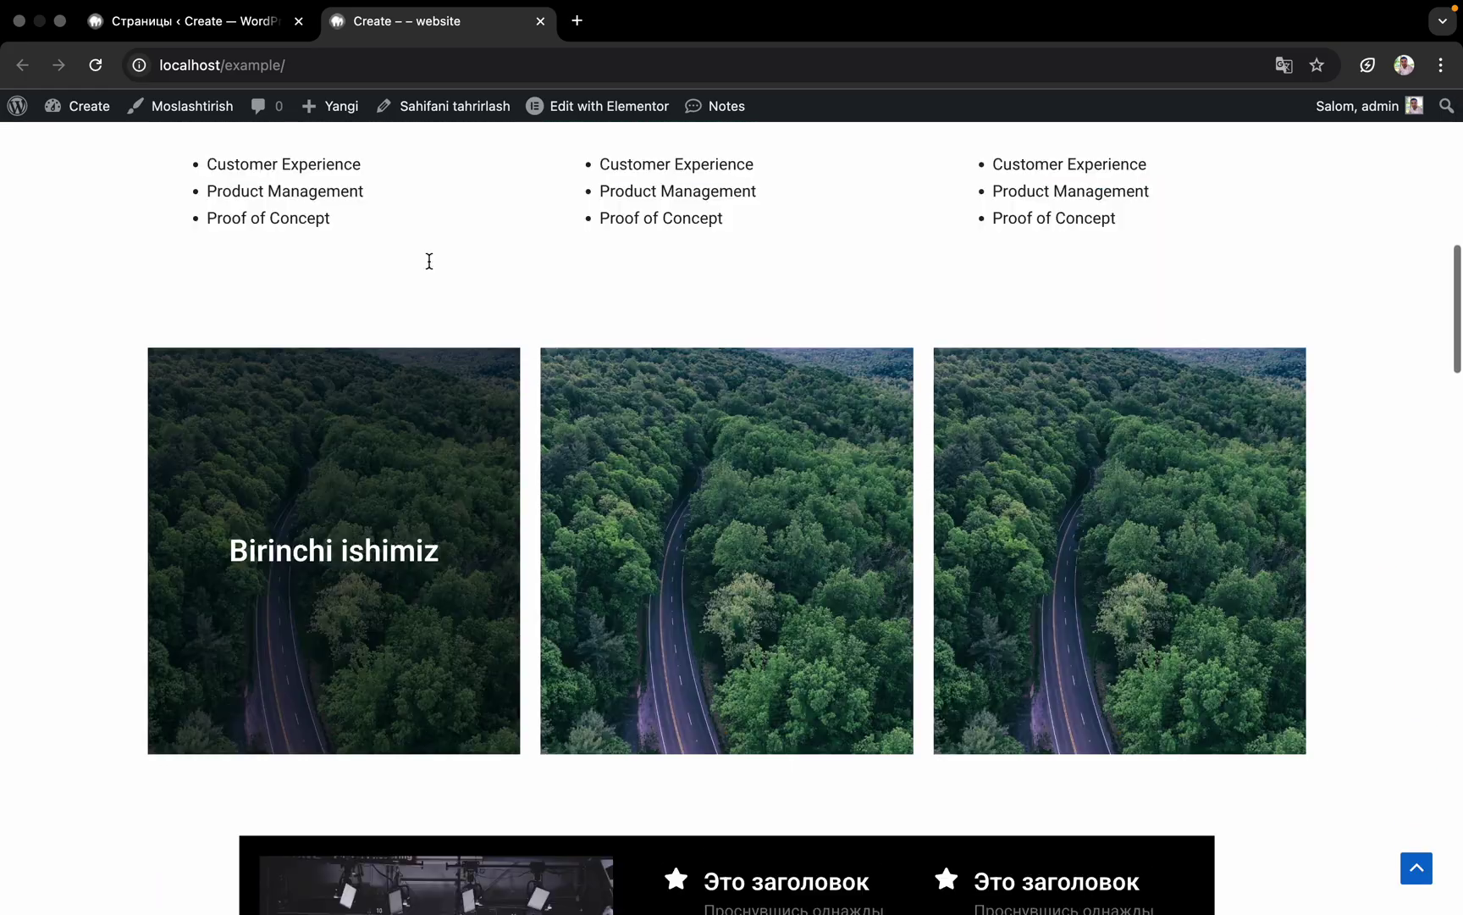
{"action": "scroll", "coordinate": [429, 261], "scroll_direction": "up", "scroll_amount": 10}
Open the Главная страница page from the dashboard's page list in the Elementor editor and look through its copied sections
{"action": "left_click", "coordinate": [203, 21]}
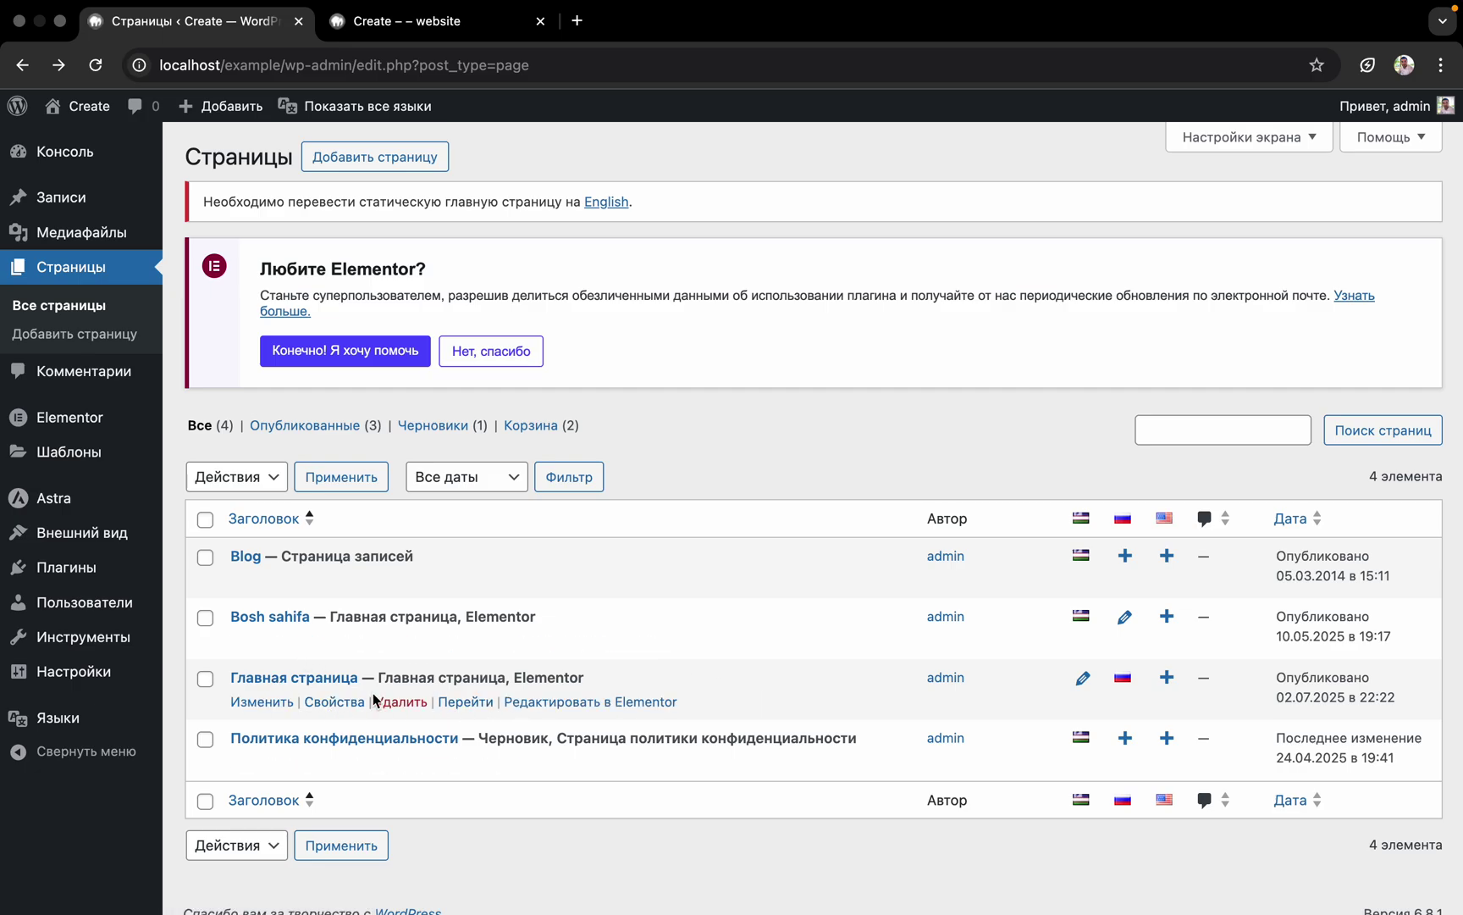
{"action": "left_click", "coordinate": [261, 702]}
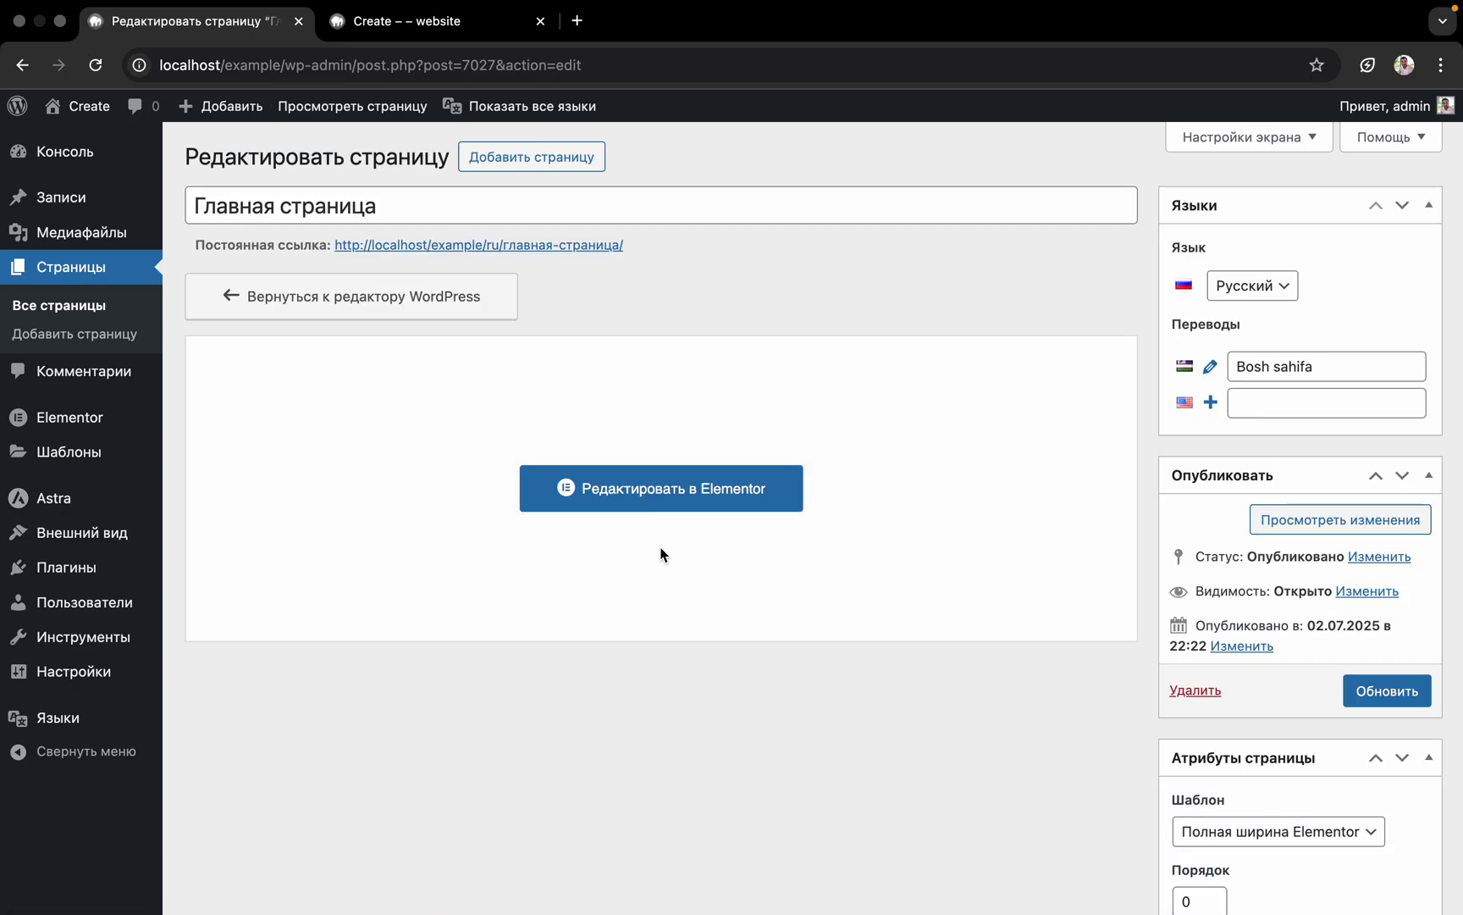
{"action": "left_click", "coordinate": [710, 490]}
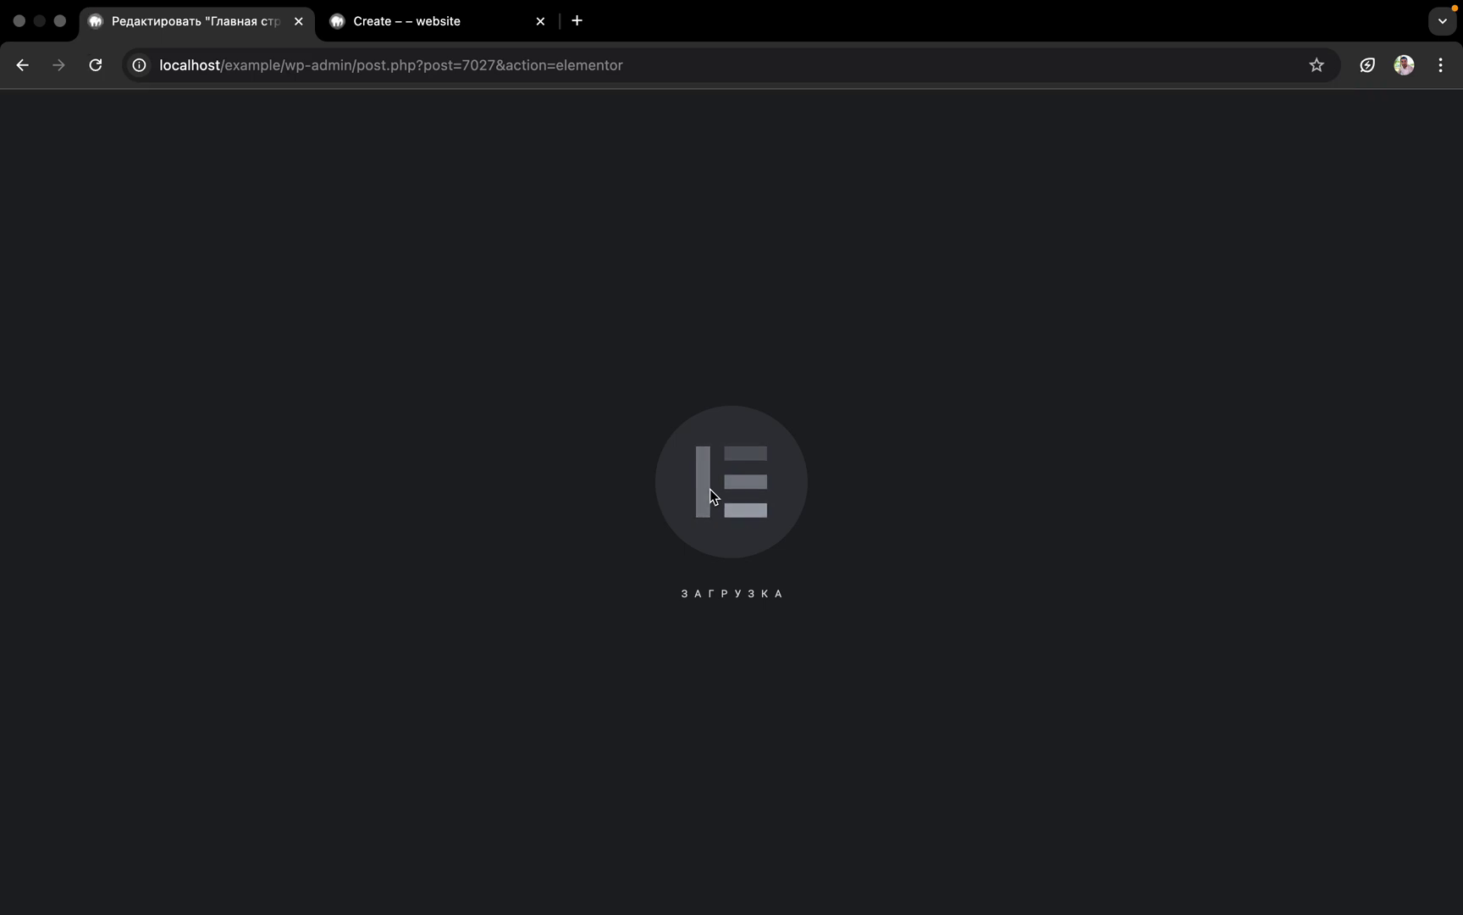
{"action": "scroll", "coordinate": [709, 488], "scroll_direction": "down", "scroll_amount": 15}
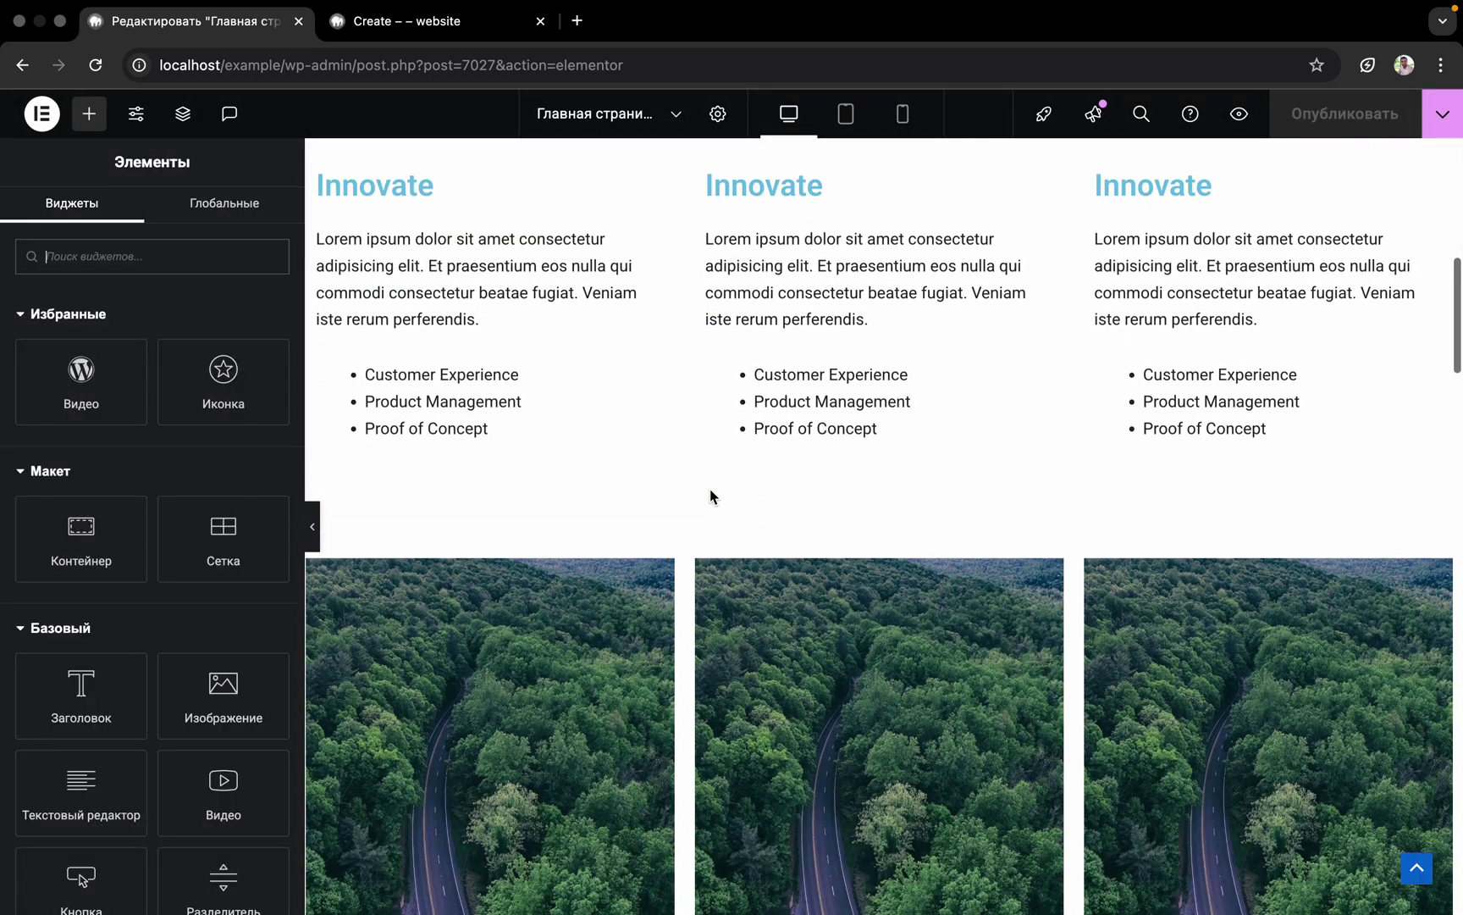
{"action": "scroll", "coordinate": [710, 489], "scroll_direction": "down", "scroll_amount": 19}
{"action": "scroll", "coordinate": [710, 502], "scroll_direction": "up", "scroll_amount": 20}
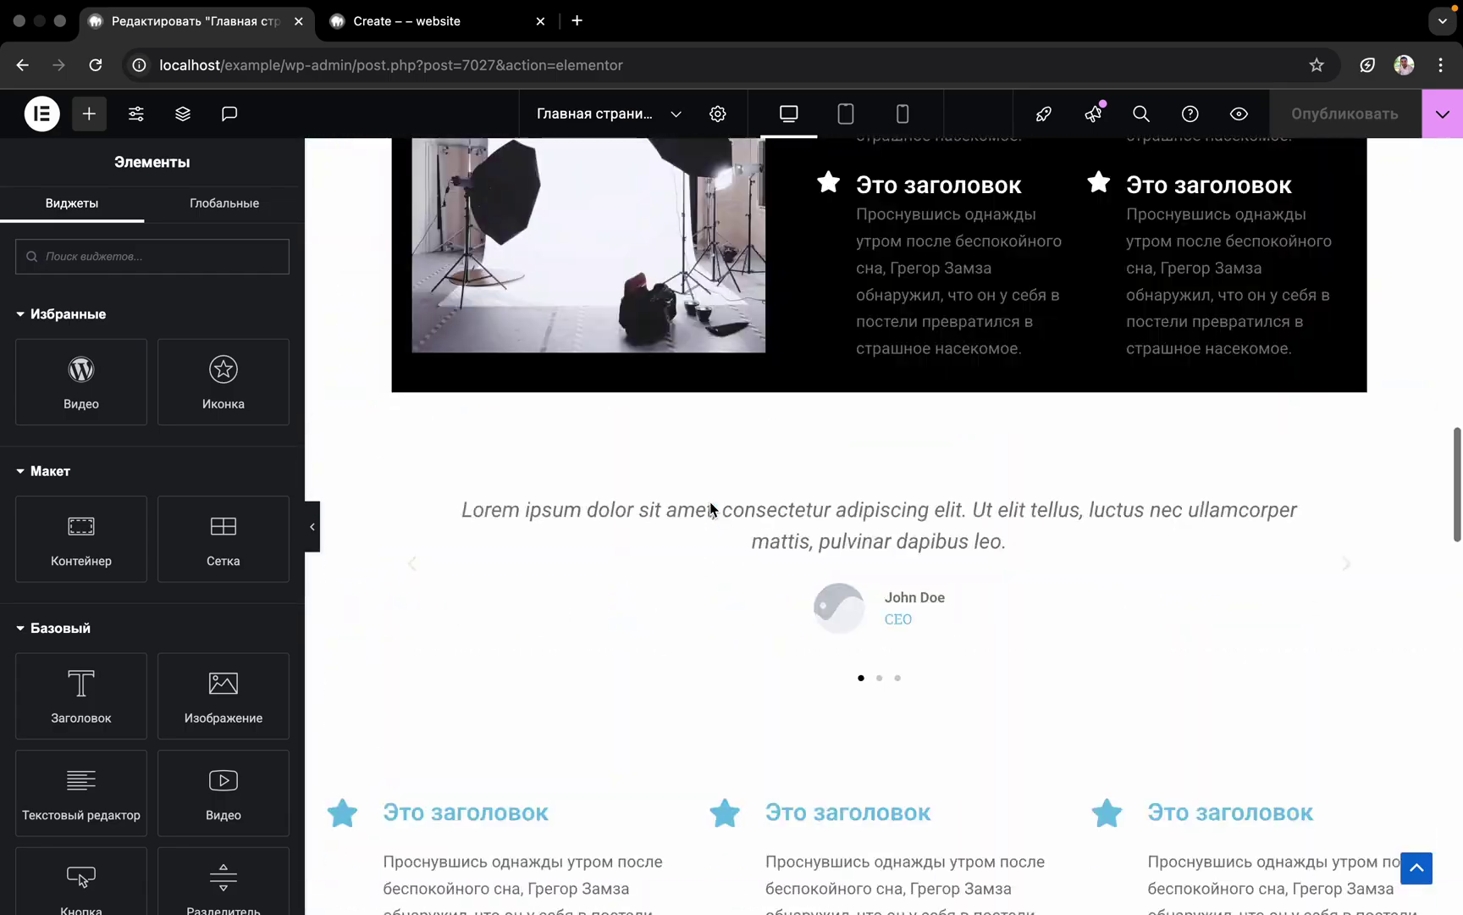
{"action": "scroll", "coordinate": [711, 508], "scroll_direction": "up", "scroll_amount": 8}
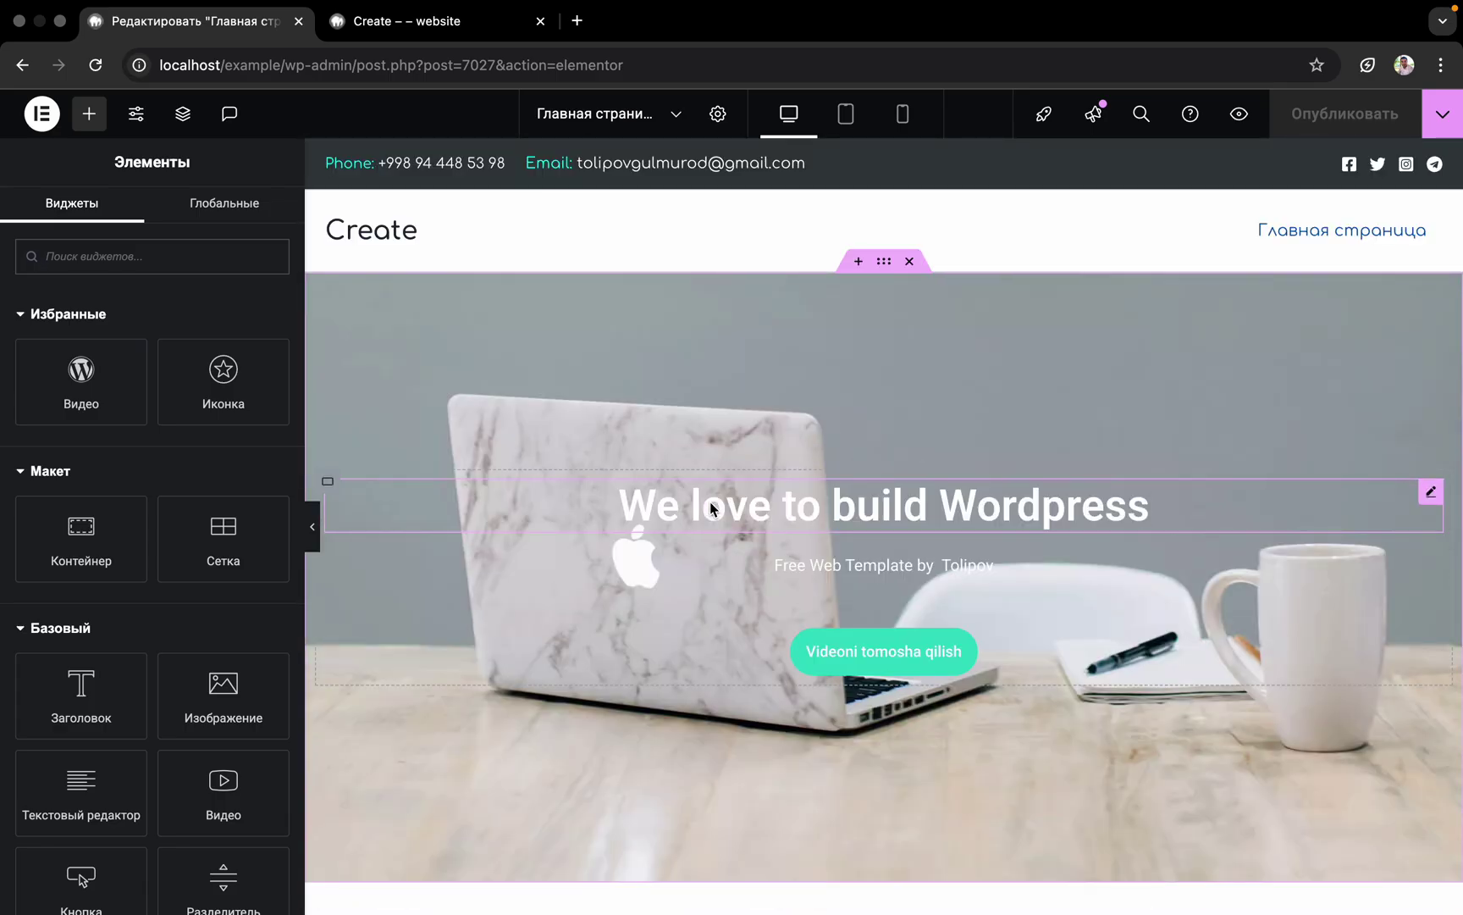
{"action": "key", "text": "alt+shift+Left"}
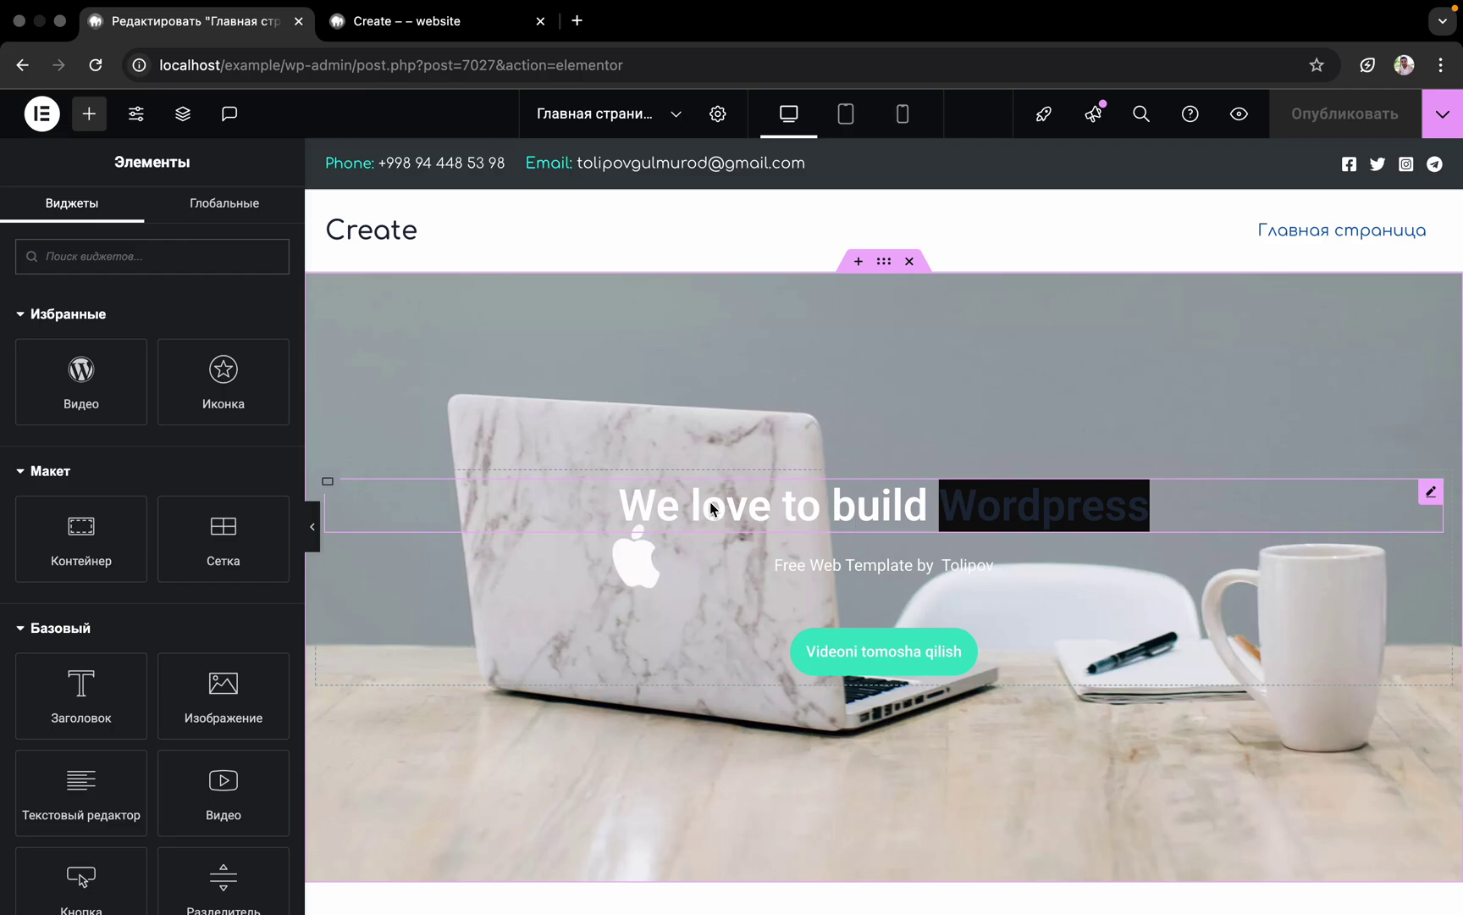
{"action": "key", "text": "BackSpace"}
{"action": "type", "text": "Mobile App"}
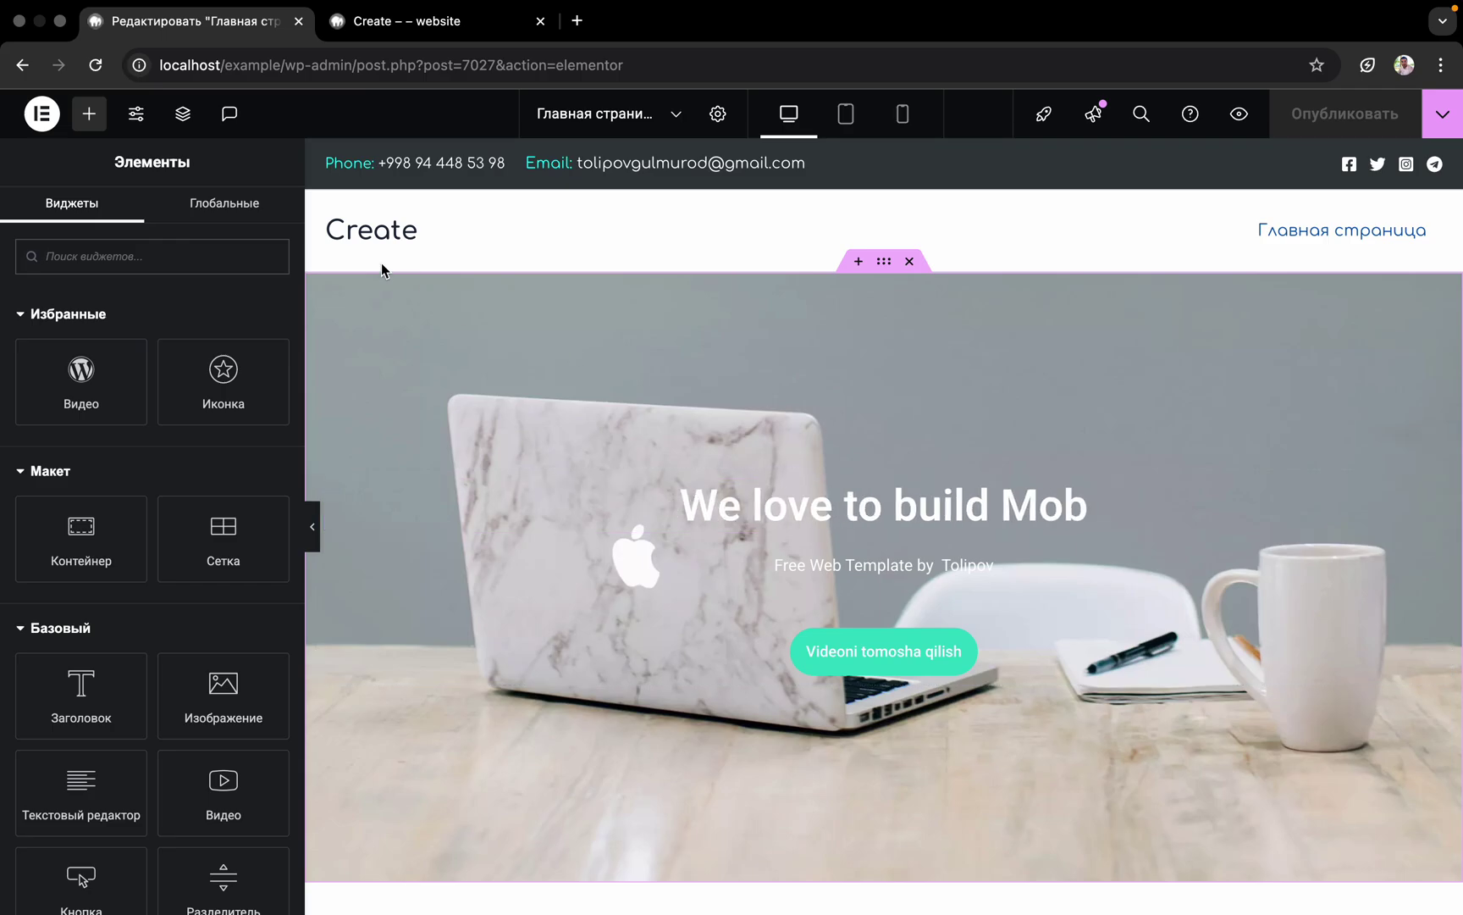
Replace the hero animated headline's Before Text with "Мы стоим" and publish the page changes
{"action": "left_click", "coordinate": [747, 483]}
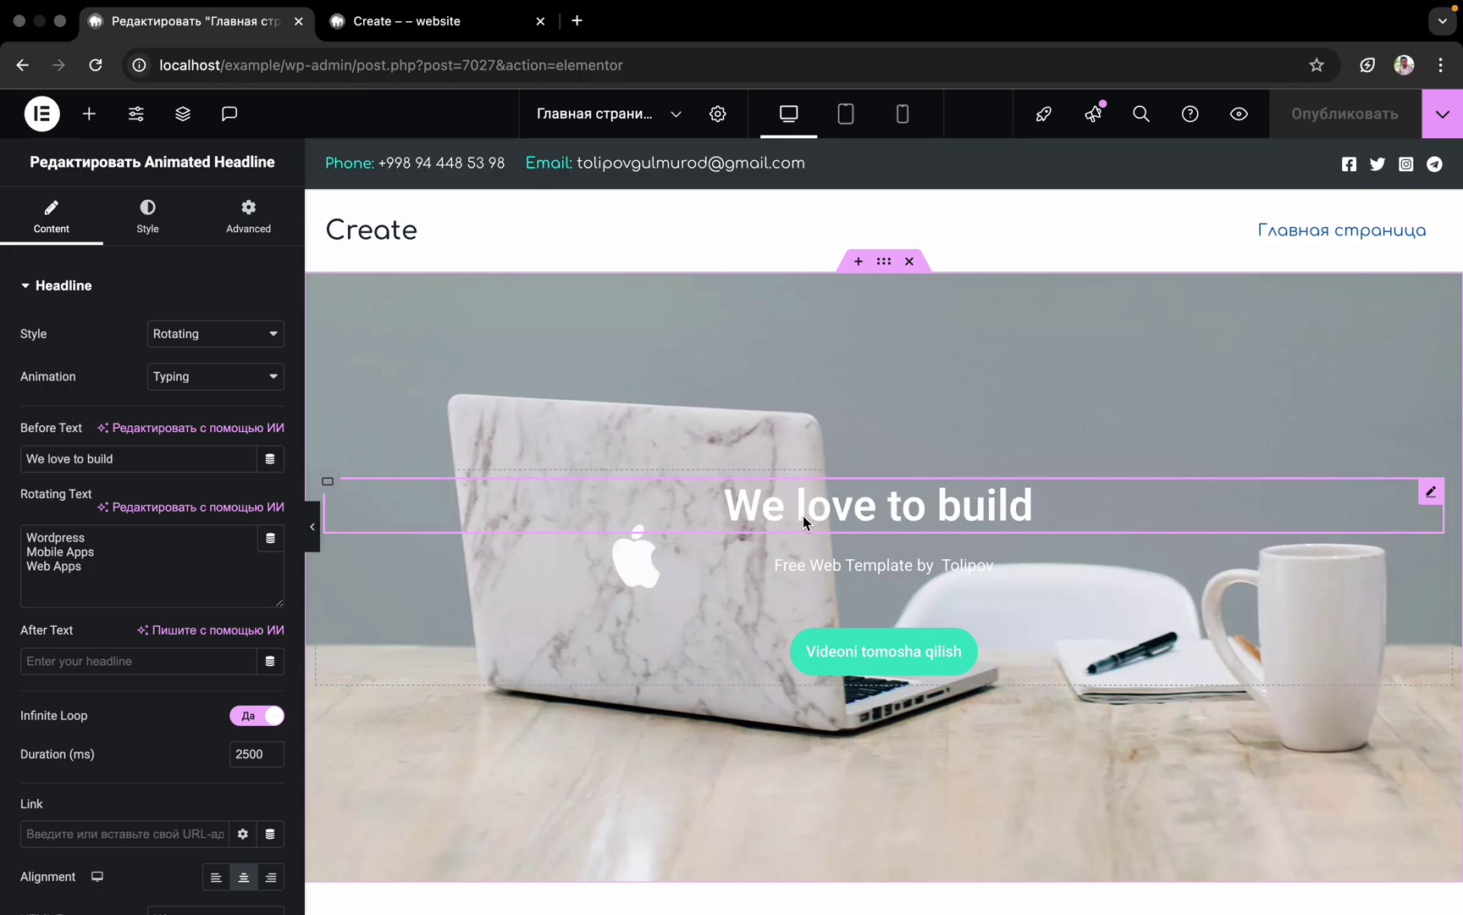
{"action": "triple_click", "coordinate": [116, 458]}
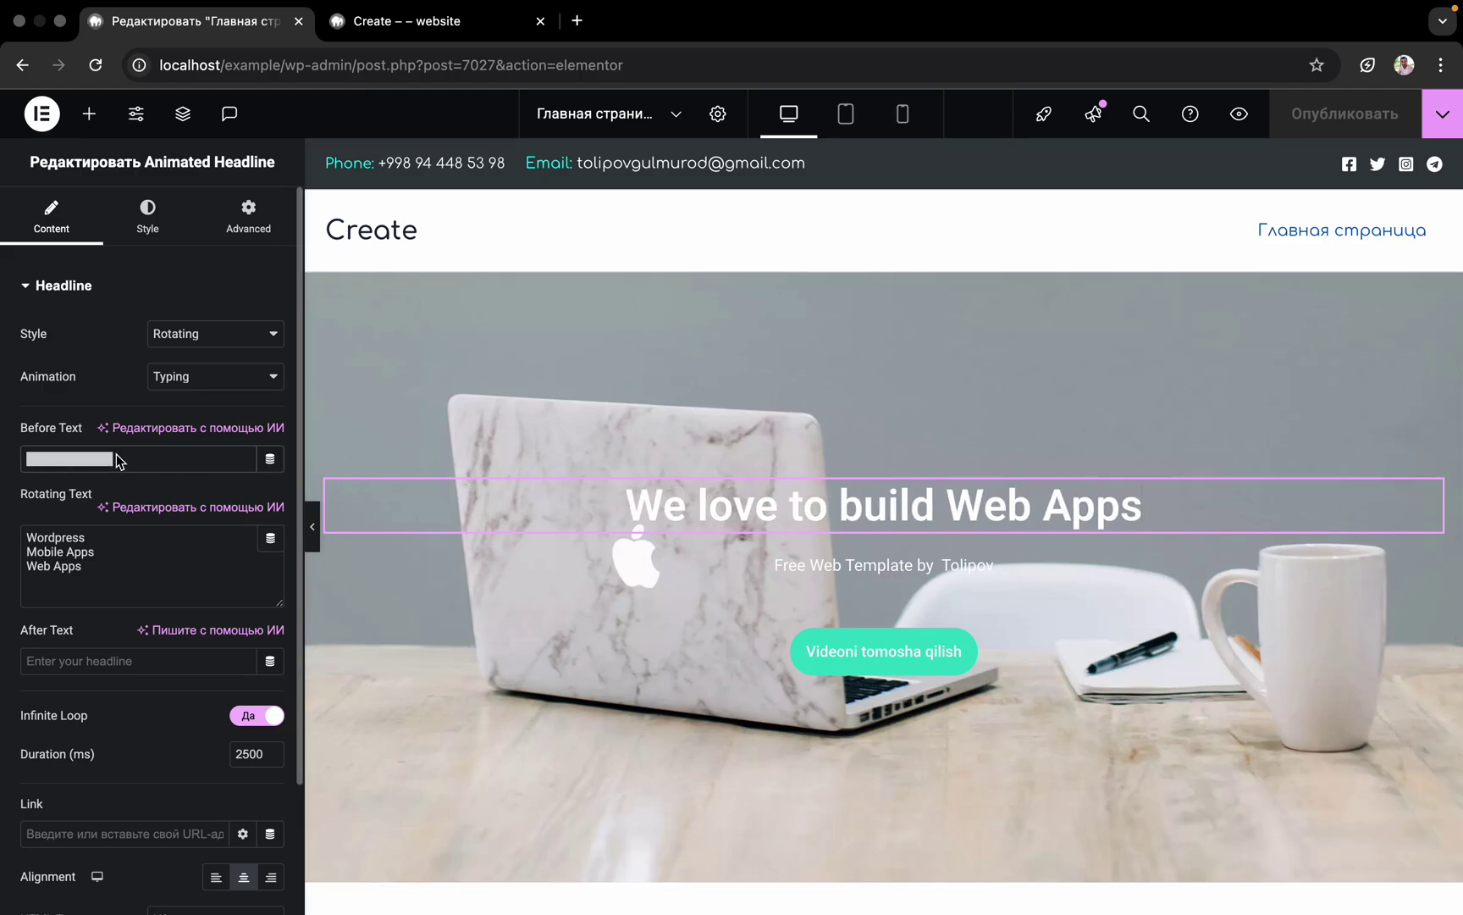
{"action": "type", "text": "мы"}
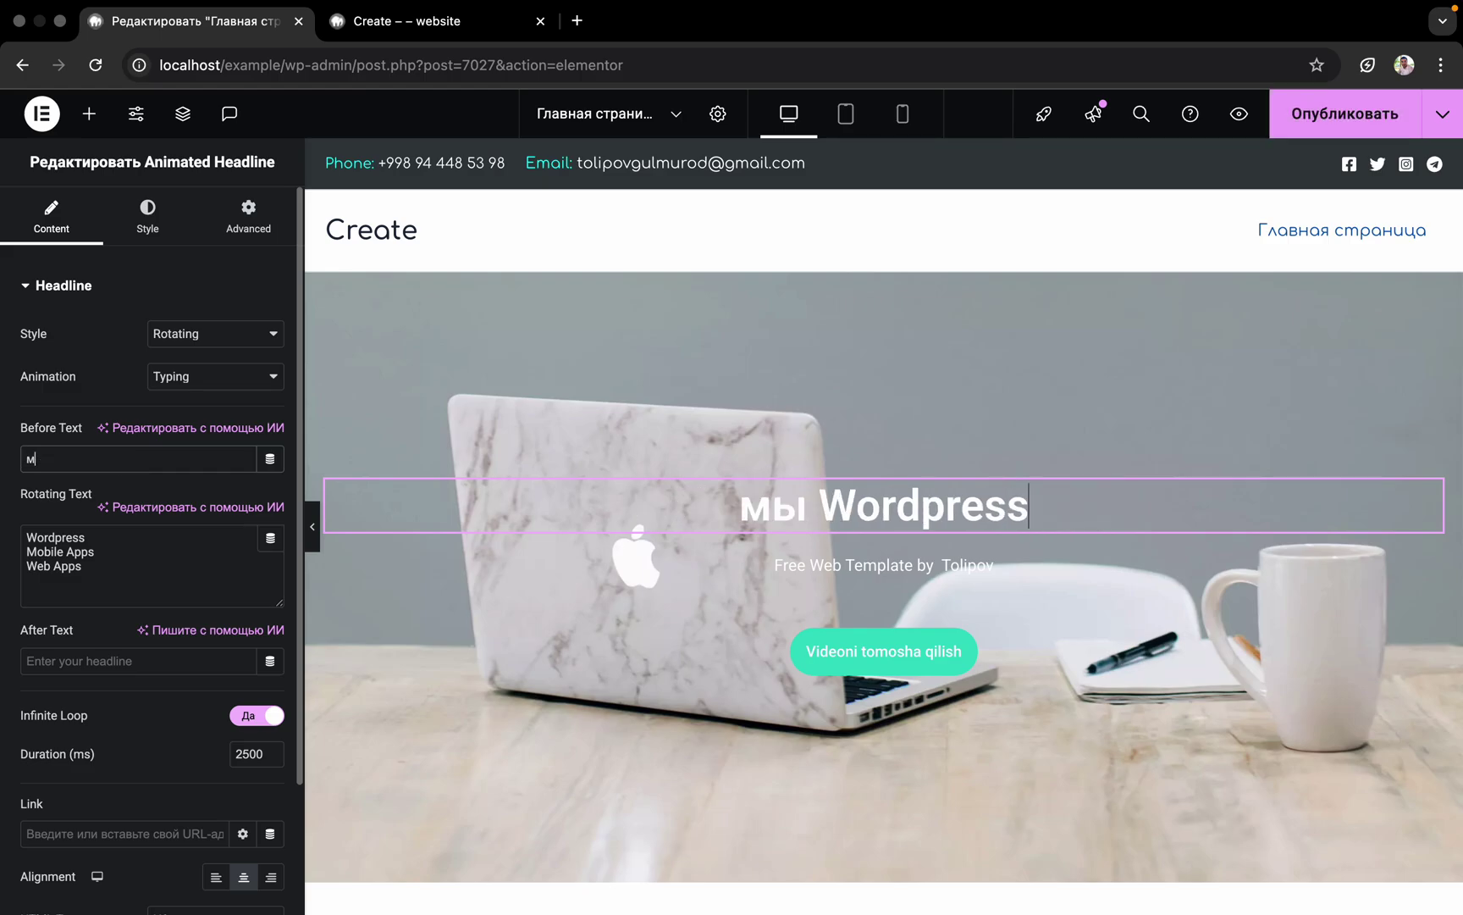
{"action": "key", "text": "BackSpace"}
{"action": "key", "text": "BackSpace"}
{"action": "type", "text": "Мы стоим"}
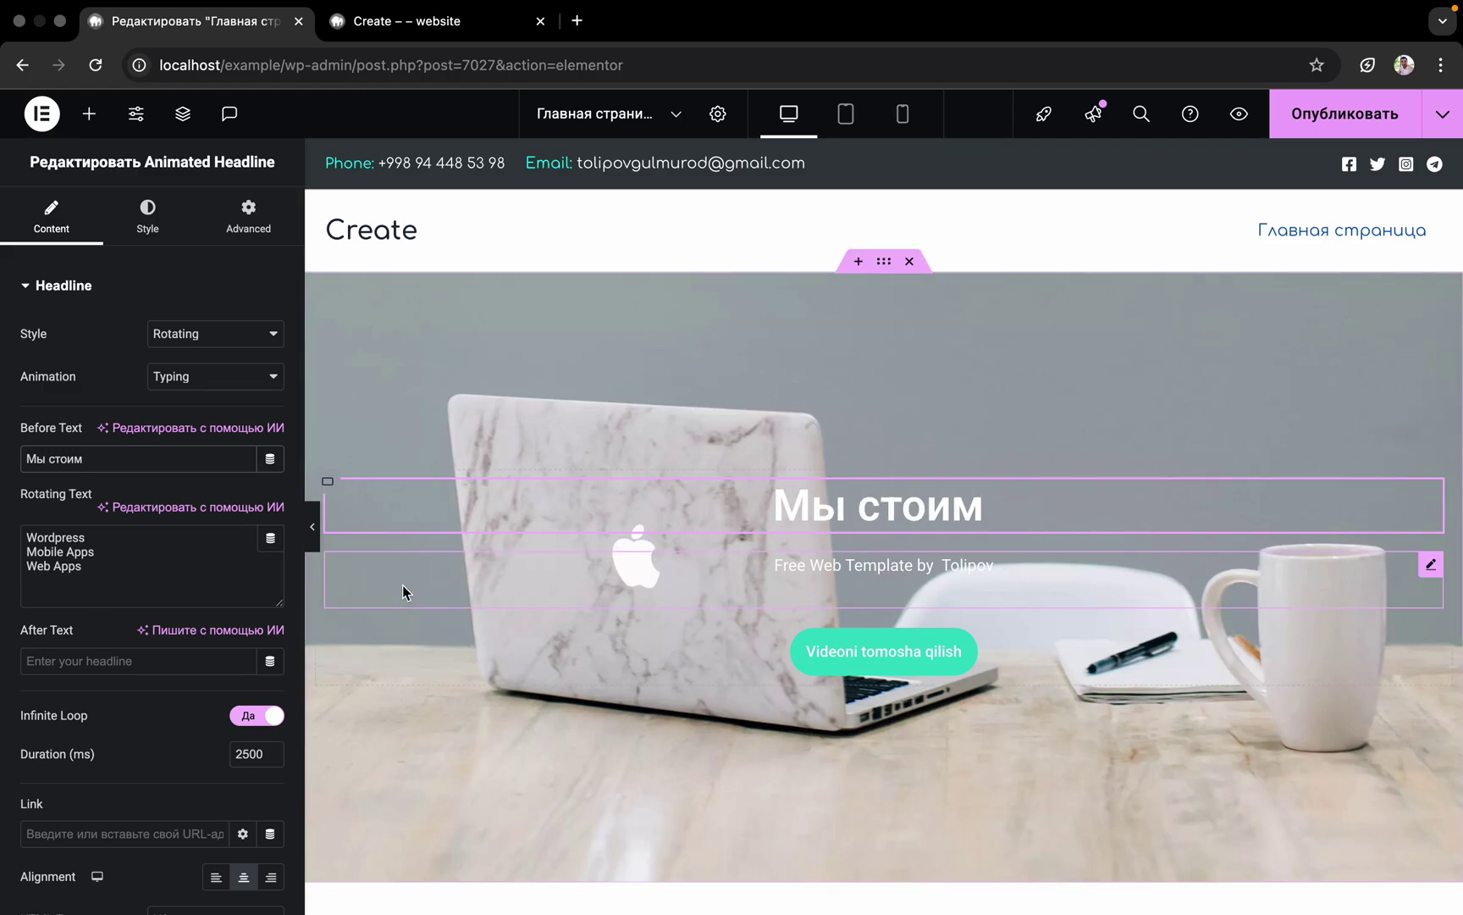
{"action": "left_click", "coordinate": [1342, 131]}
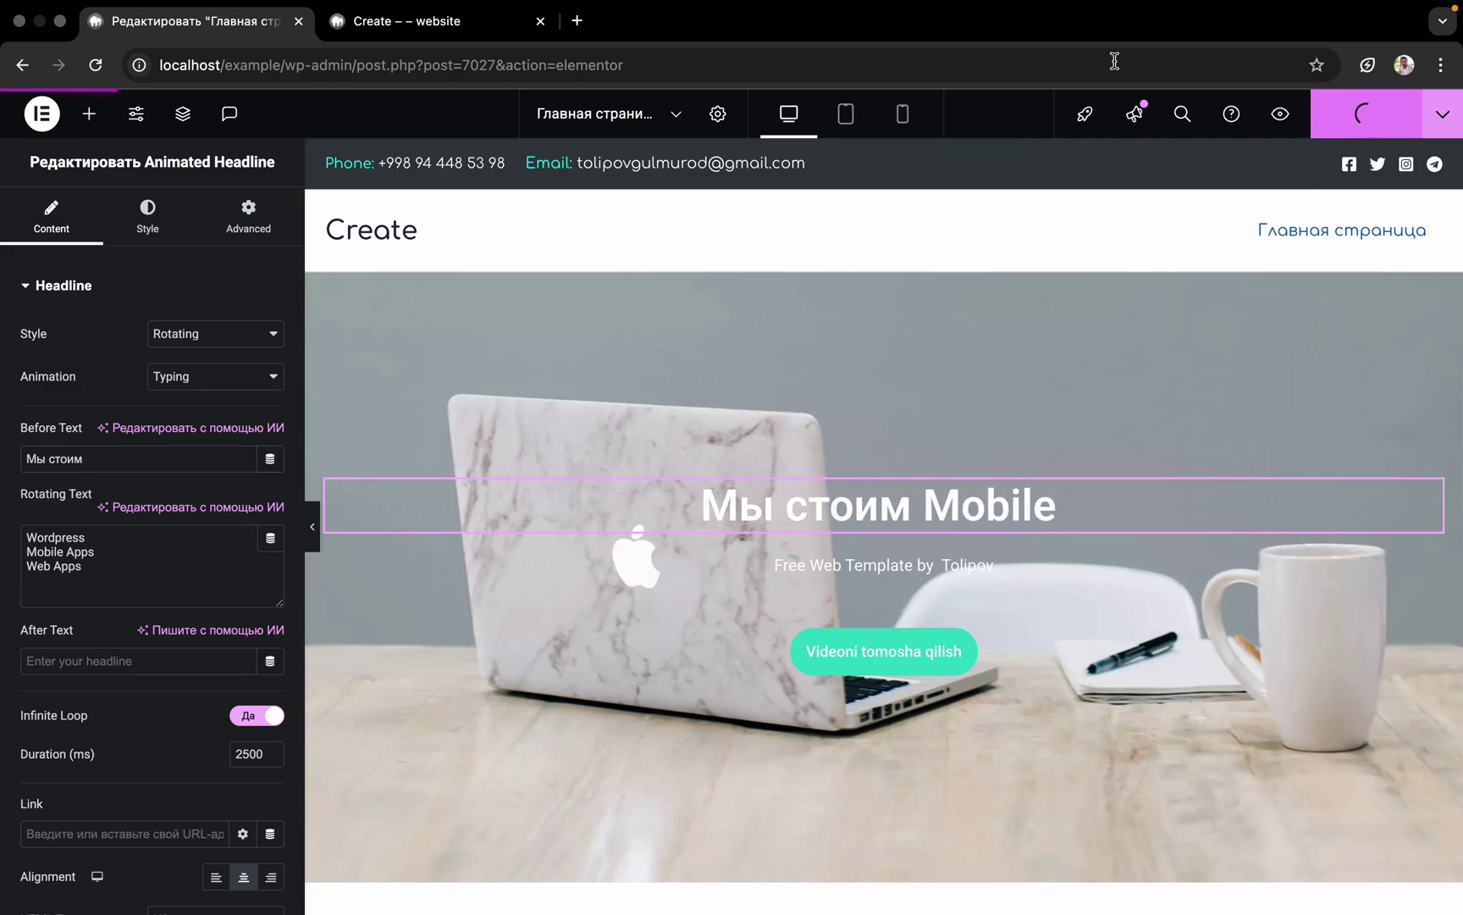
Switch to the site's browser tab, go from there to the dashboard, and open the list of all pages
{"action": "left_click", "coordinate": [383, 22]}
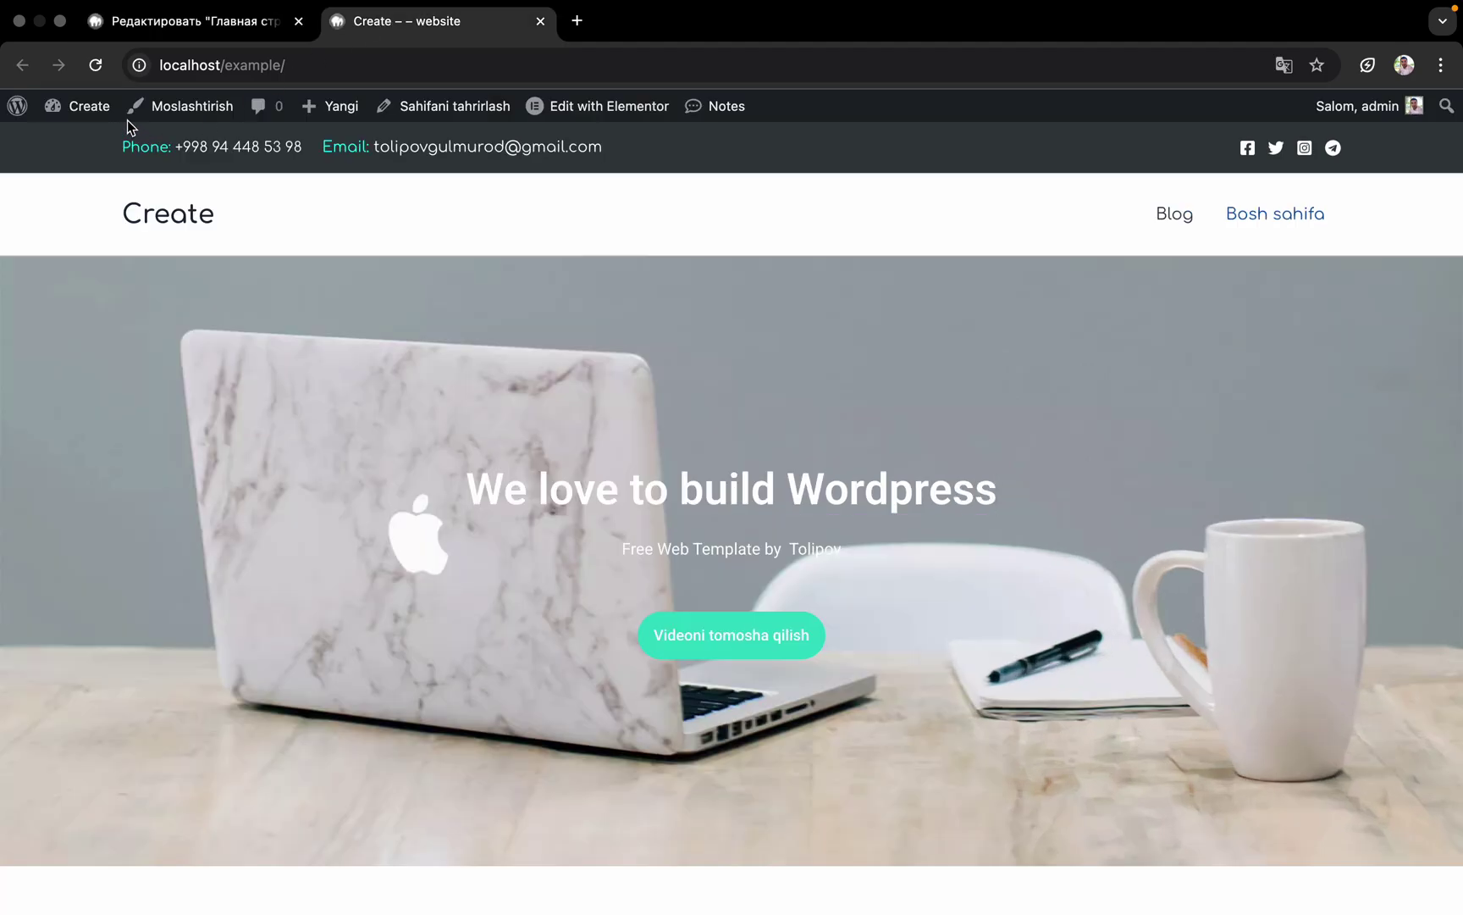
{"action": "mouse_move", "coordinate": [81, 106]}
{"action": "left_click", "coordinate": [85, 138]}
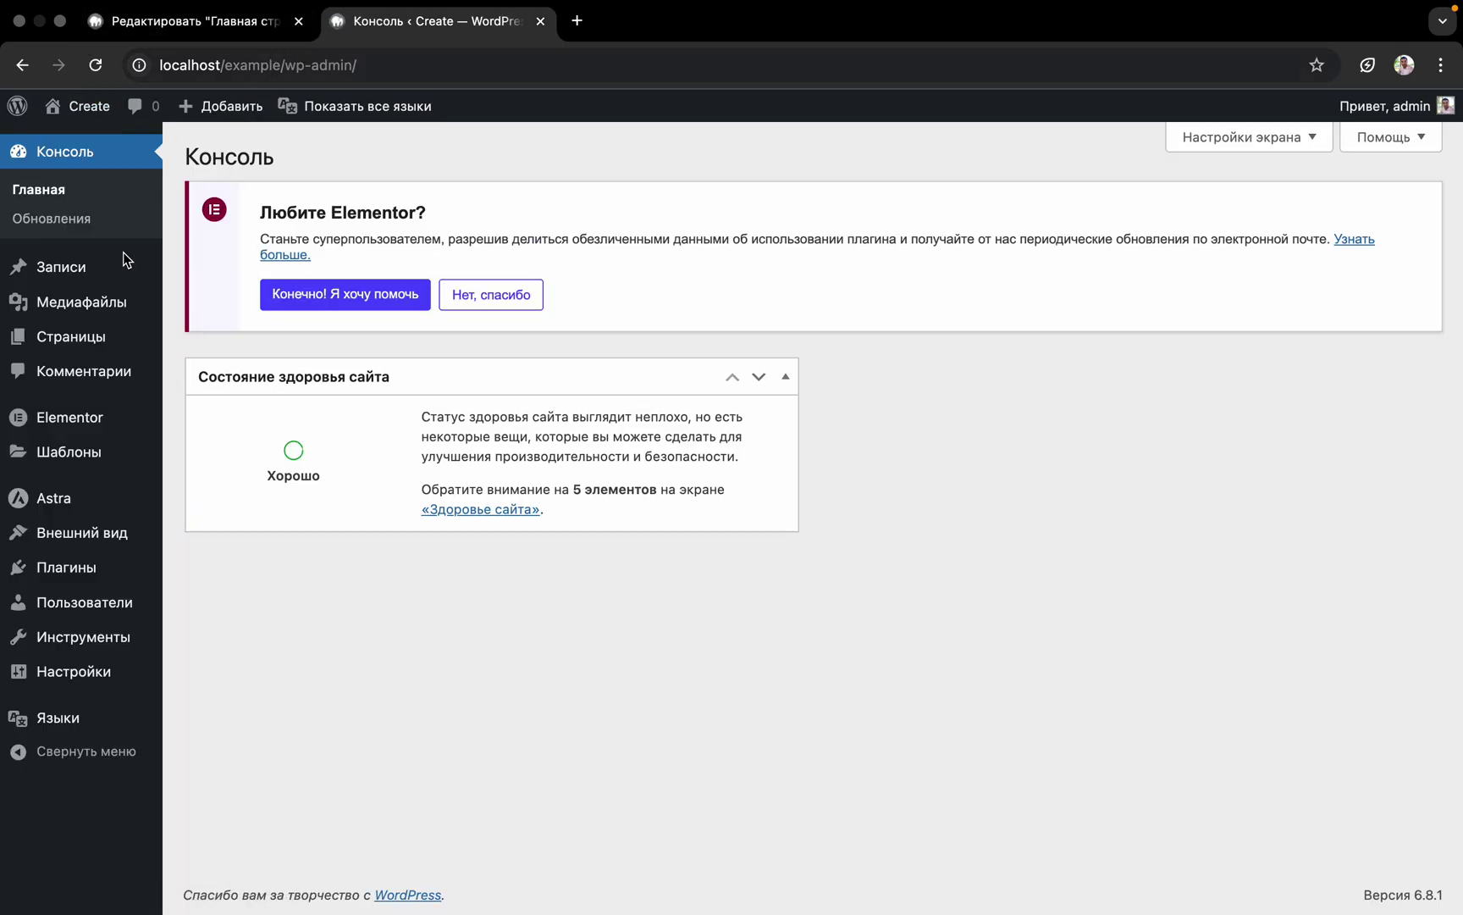
{"action": "left_click", "coordinate": [93, 339]}
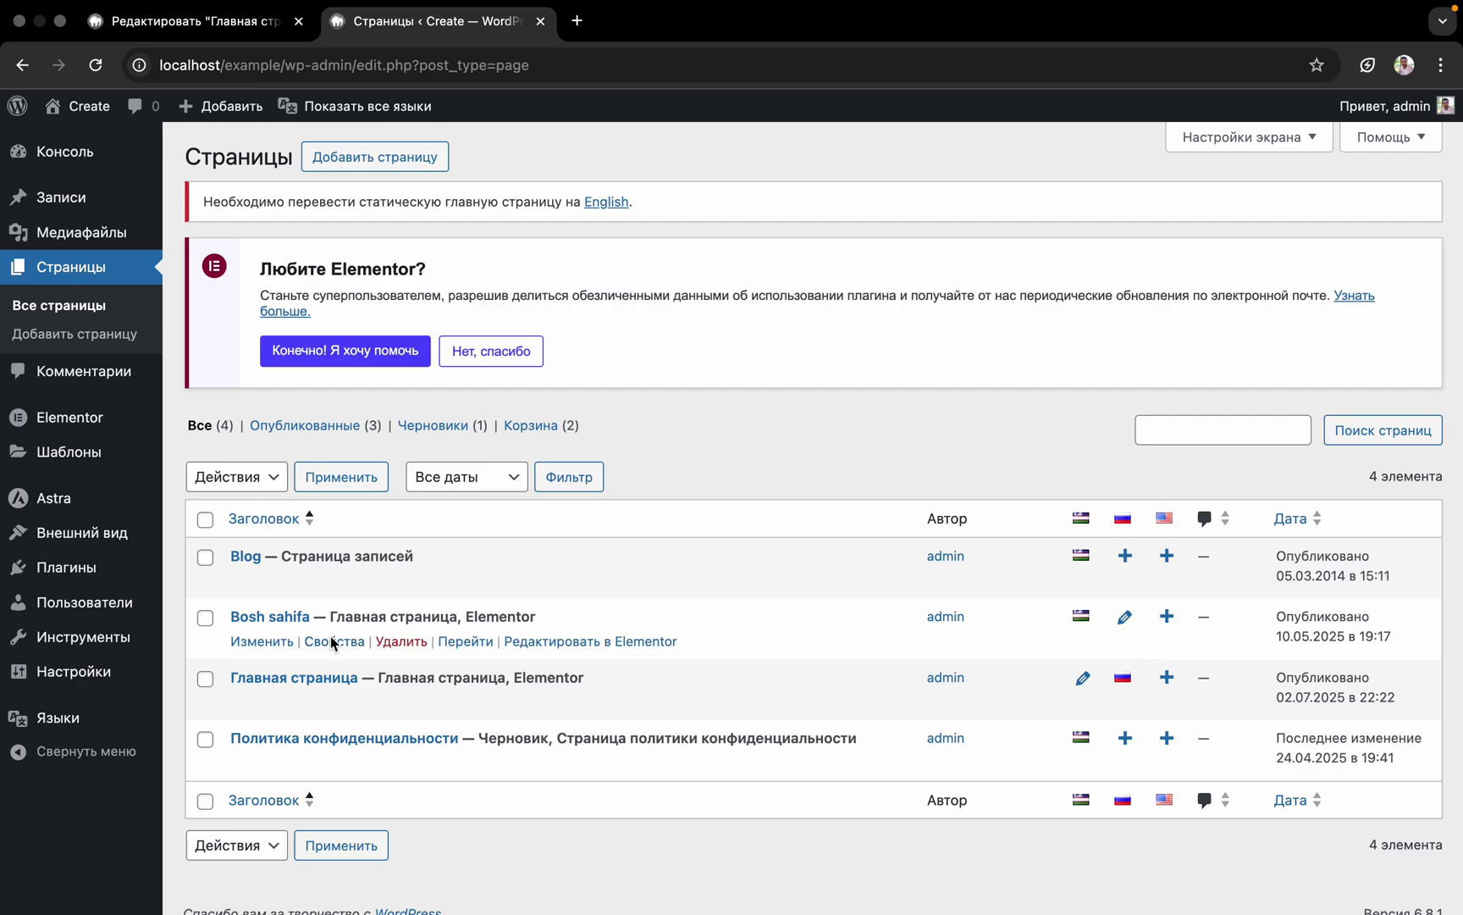
Open the Bosh sahifa page in the Elementor editor and replace the hero animated headline's Before Text with "Biz saytlar yaratamiz"
{"action": "left_click", "coordinate": [551, 642]}
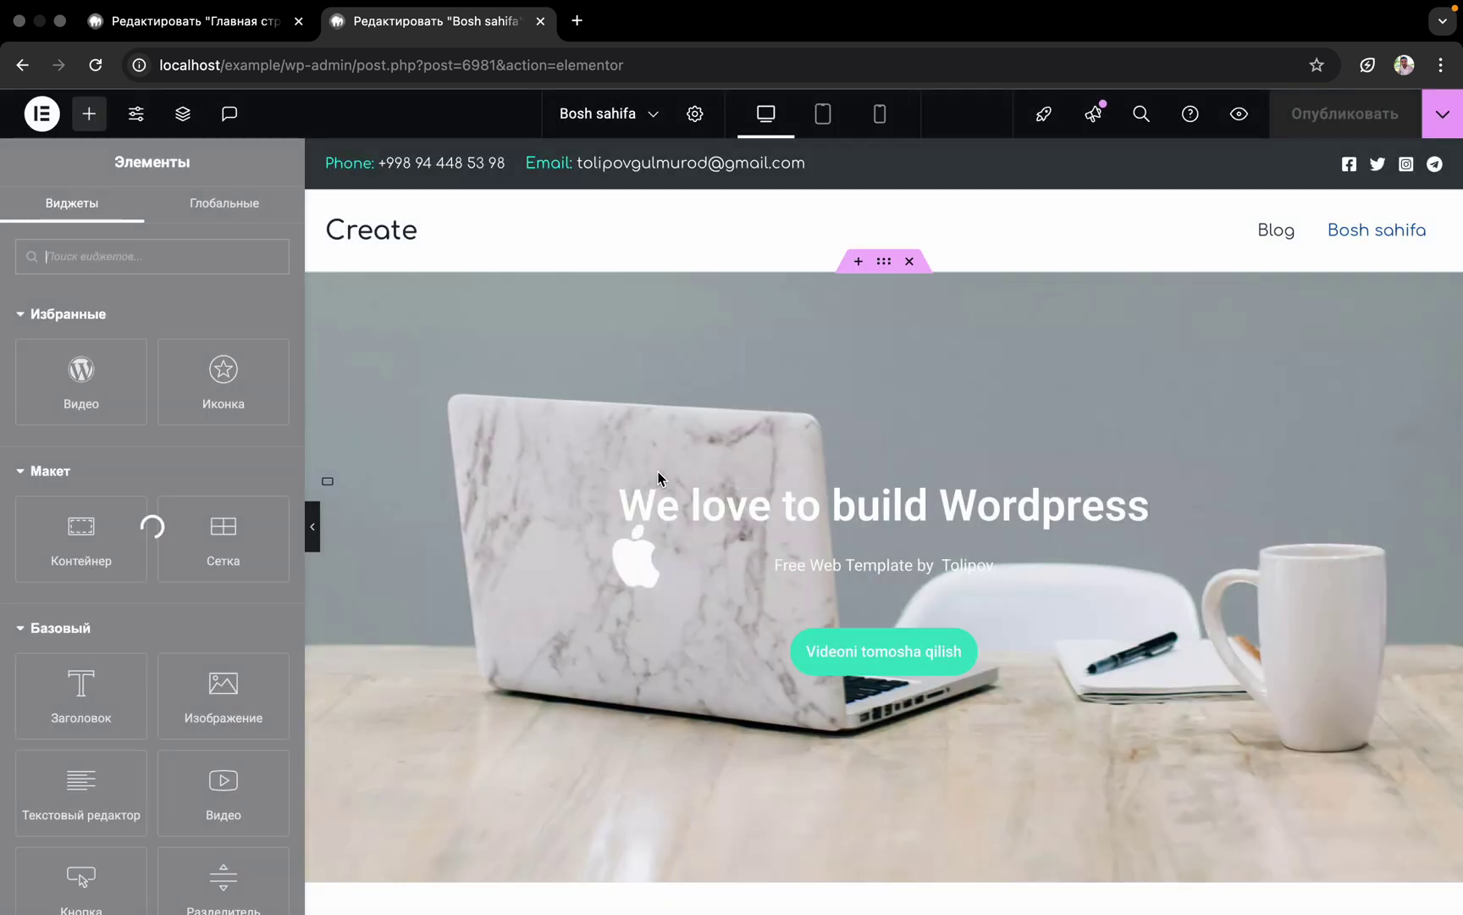
{"action": "left_click", "coordinate": [729, 515]}
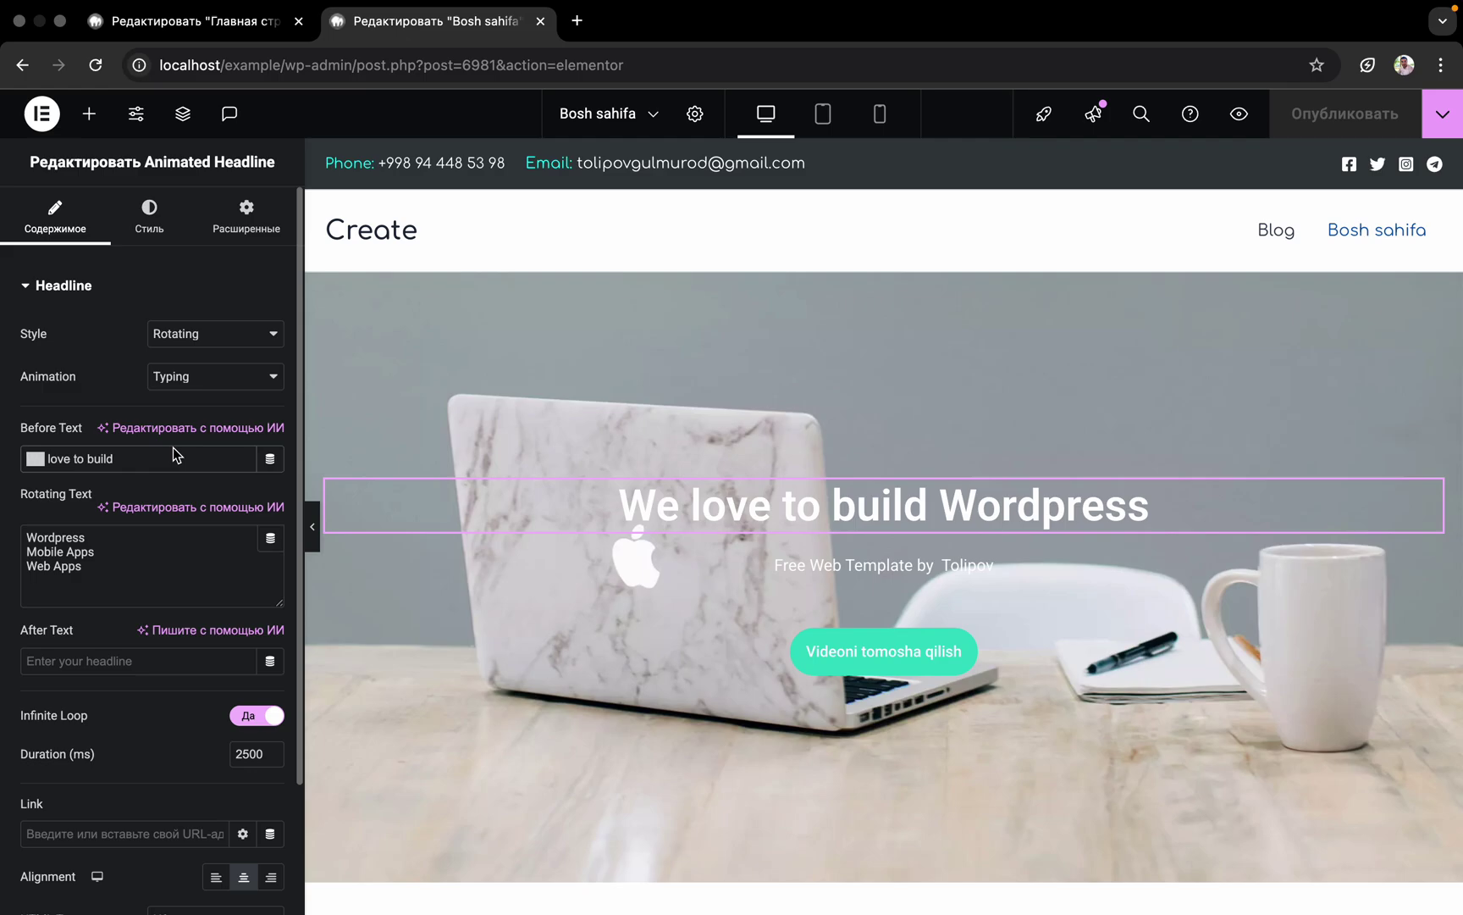
{"action": "triple_click", "coordinate": [172, 448]}
{"action": "type", "text": "Ишят"}
{"action": "key", "text": "BackSpace"}
{"action": "key", "text": "BackSpace"}
{"action": "key", "text": "BackSpace"}
{"action": "key", "text": "BackSpace"}
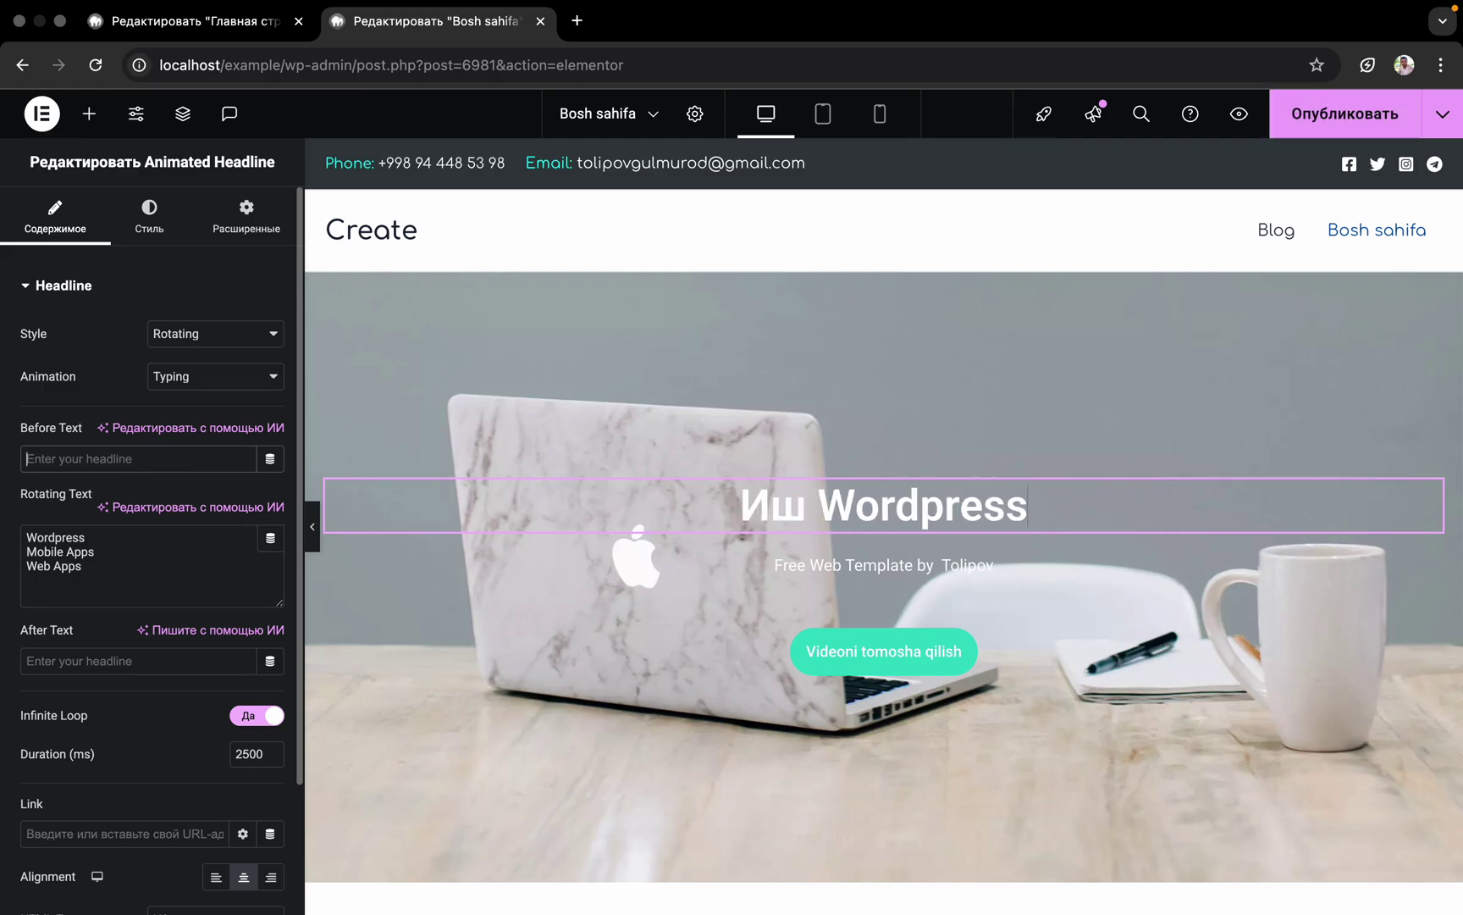
{"action": "type", "text": "Biz "}
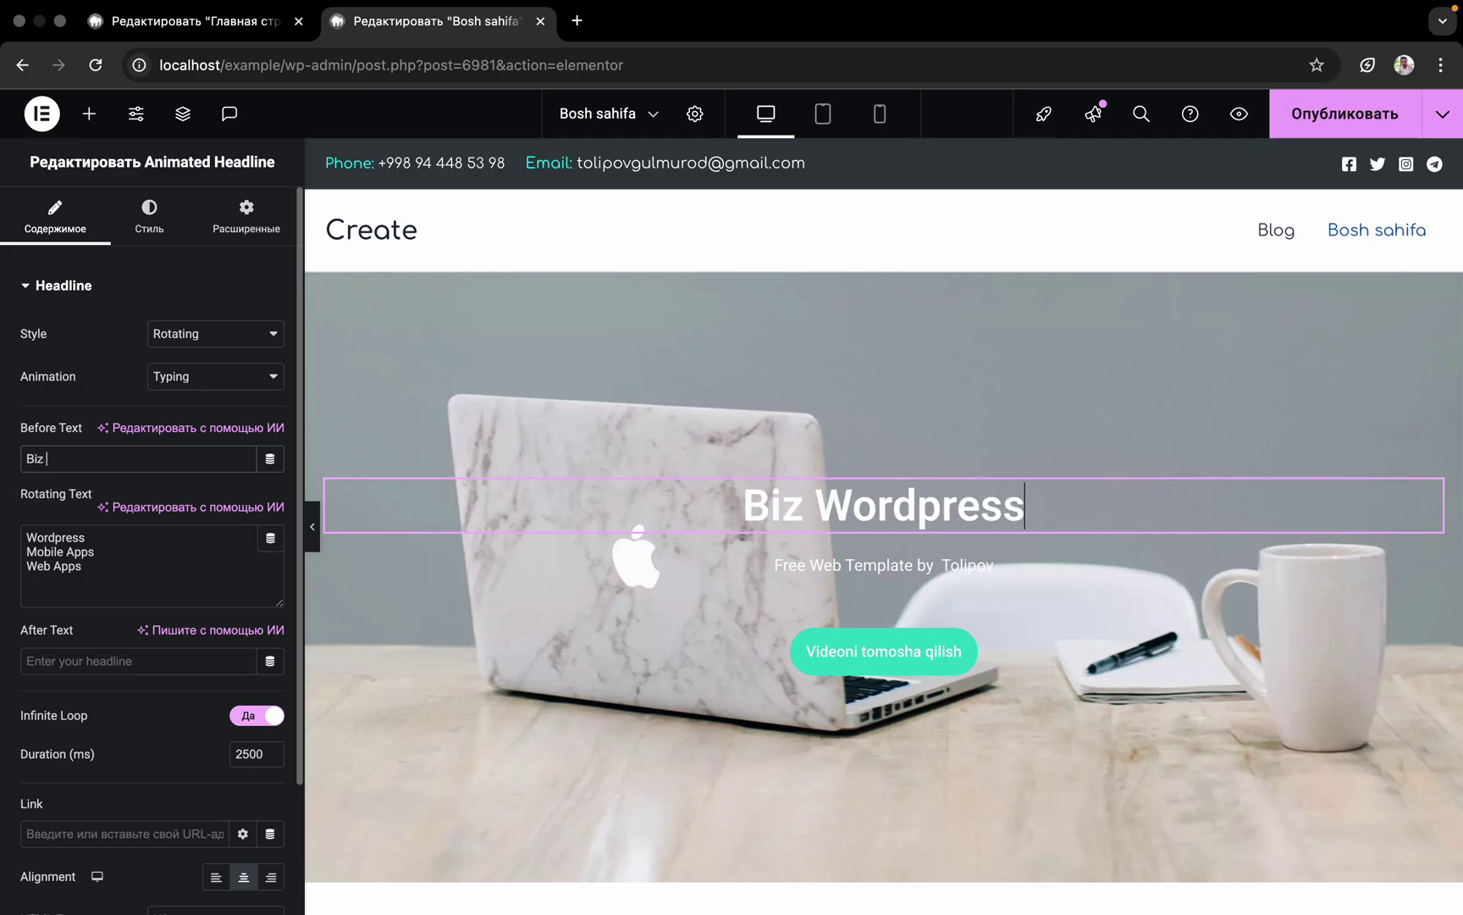
{"action": "type", "text": "say"}
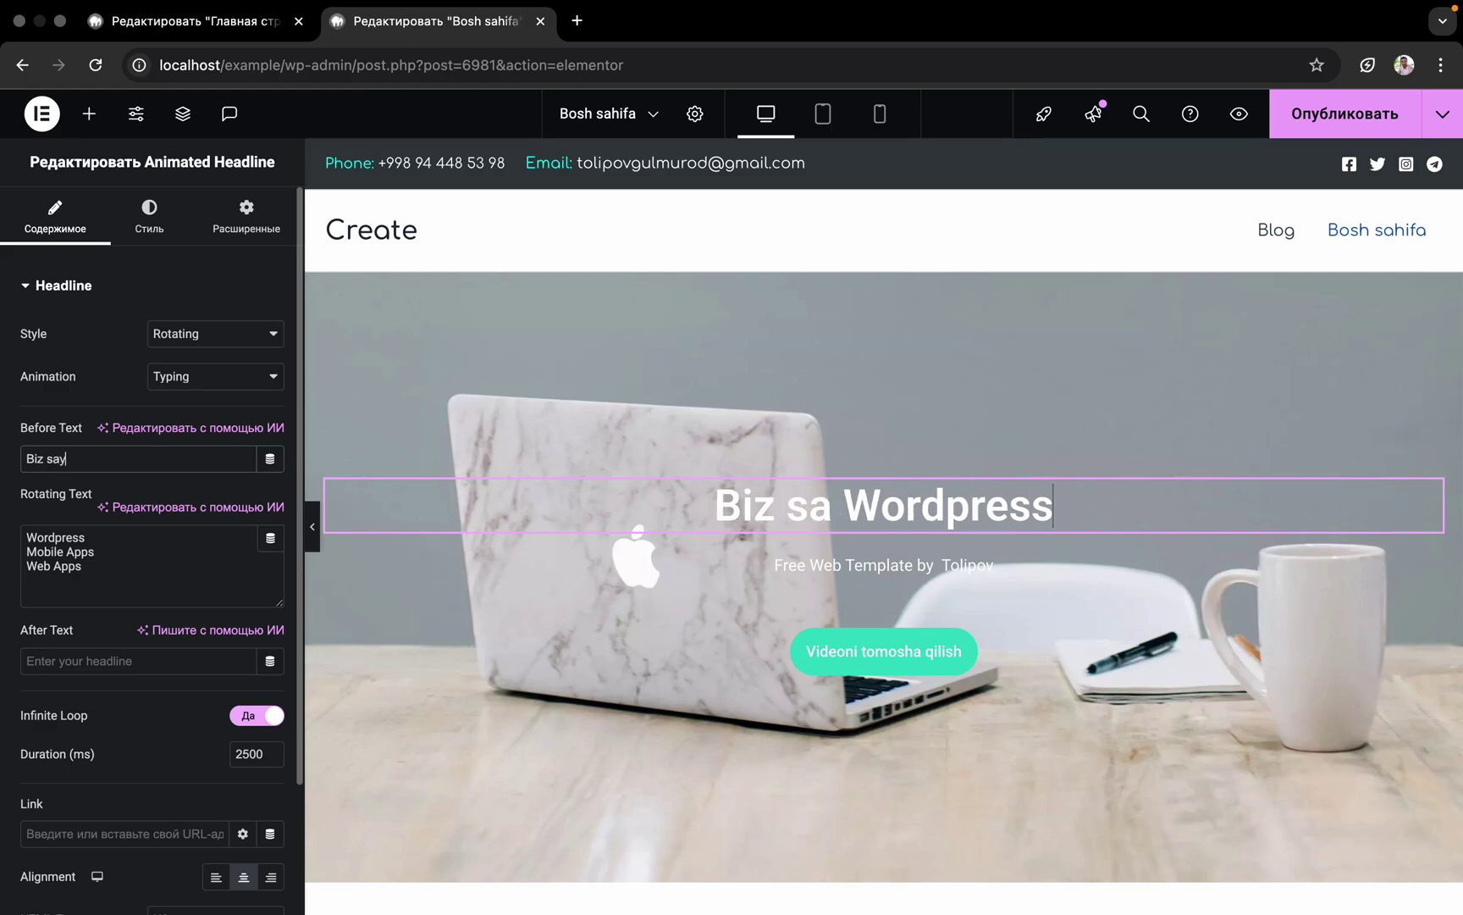
{"action": "type", "text": "tlar"}
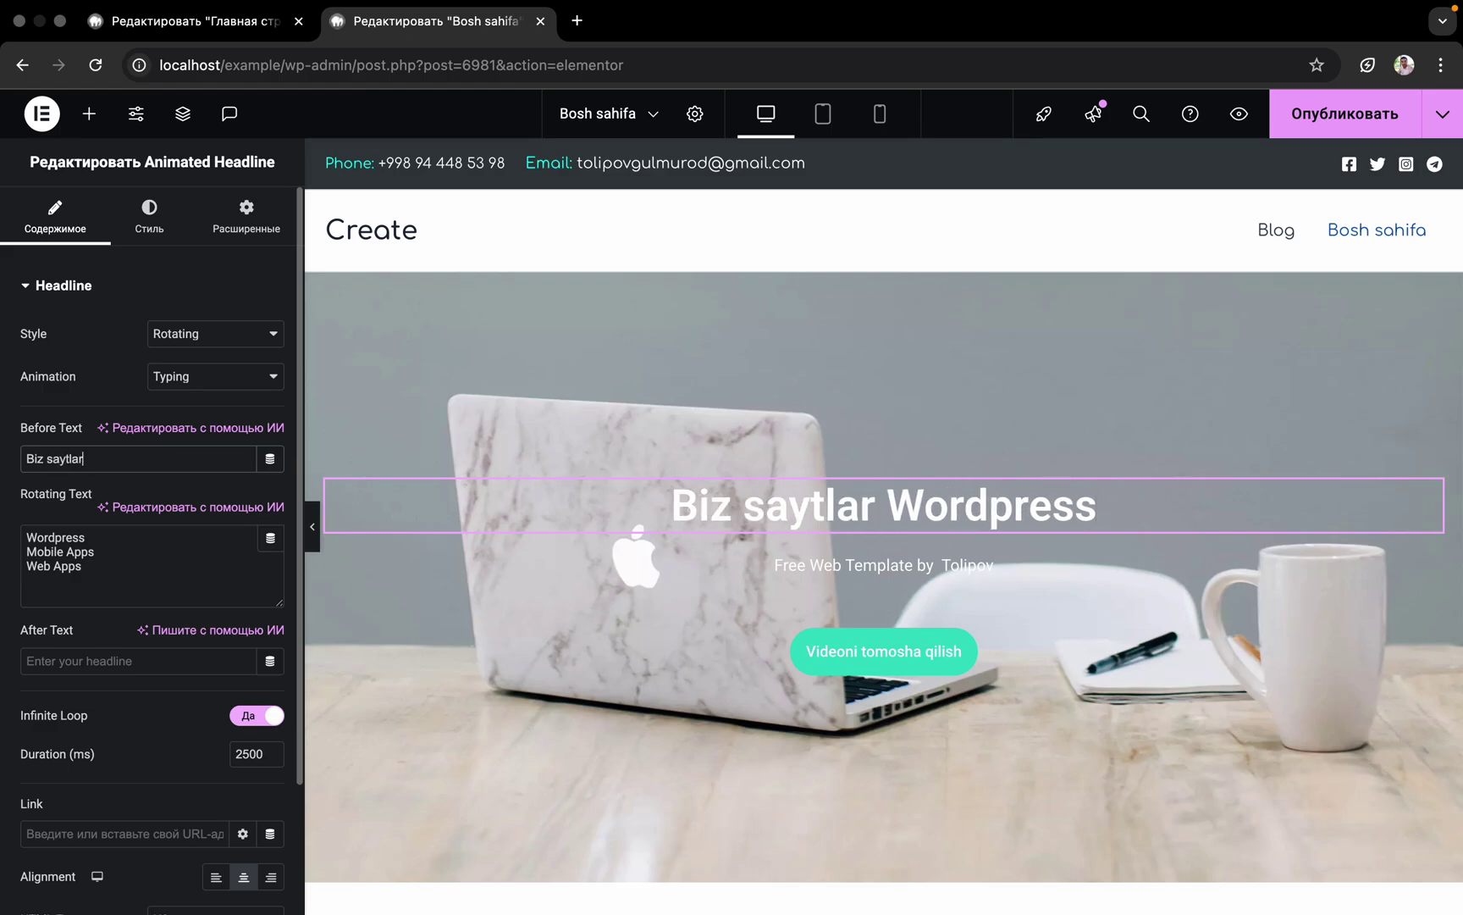
{"action": "key", "text": "BackSpace"}
{"action": "type", "text": "r yaratami"}
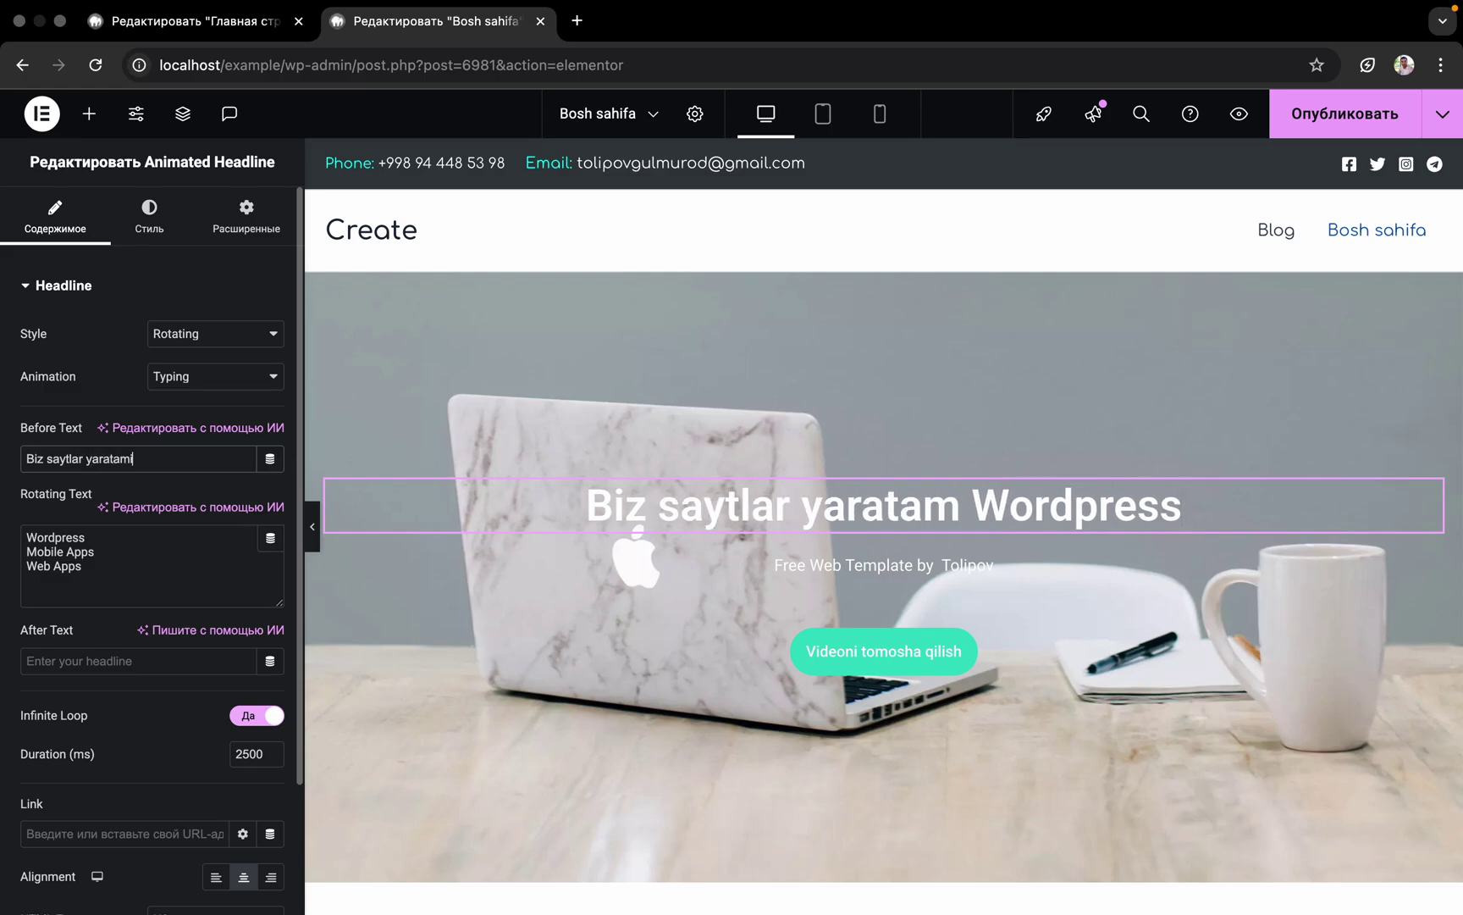
{"action": "type", "text": "nz"}
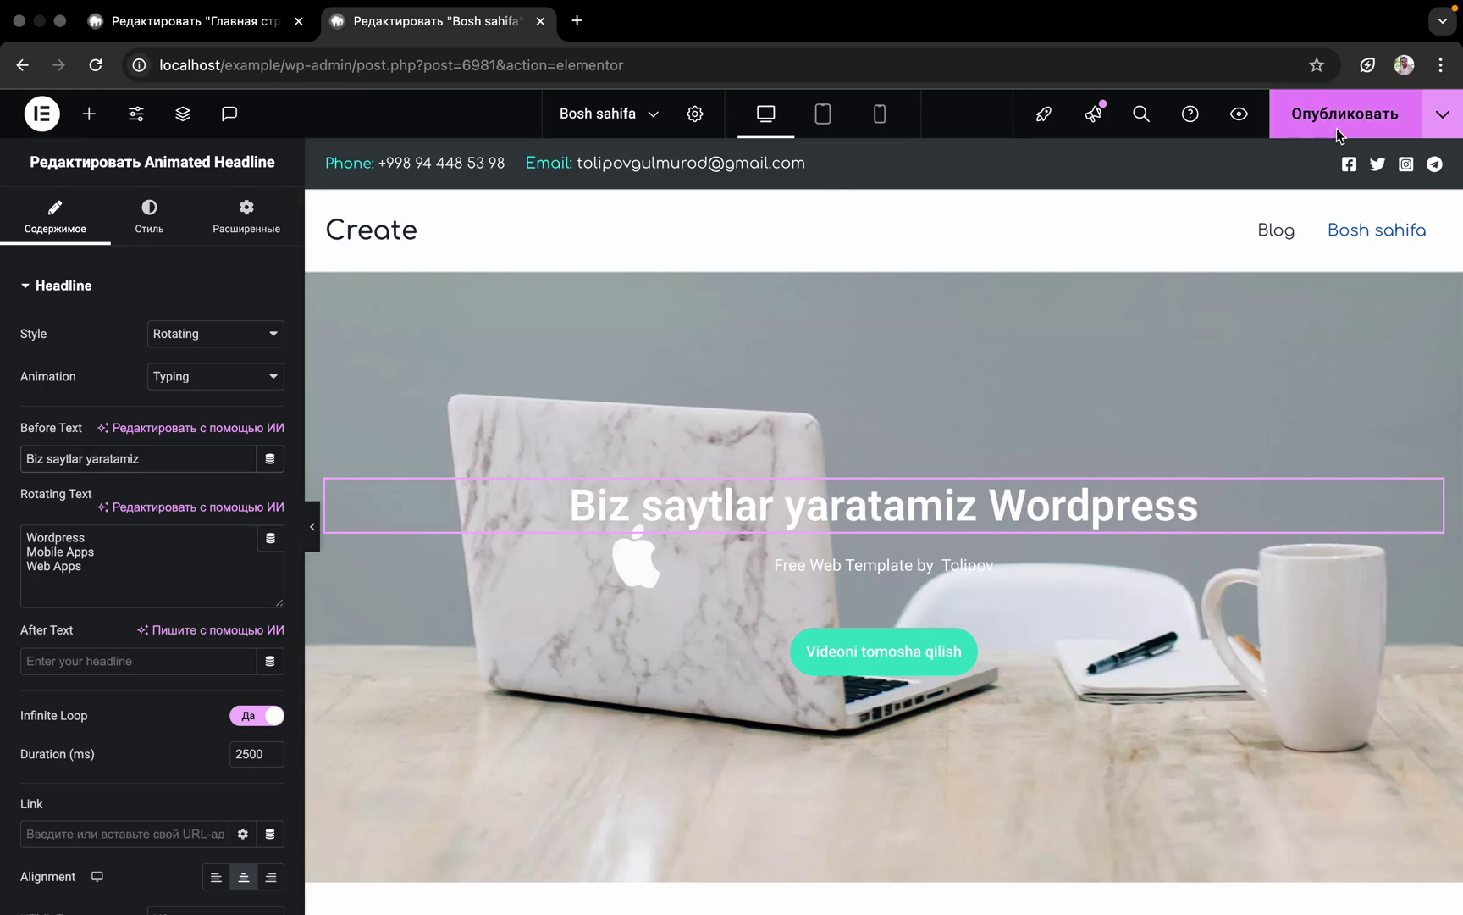
Publish and preview the Bosh sahifa page, and return from the preview to the dashboard's list of pages
{"action": "left_click", "coordinate": [1345, 114]}
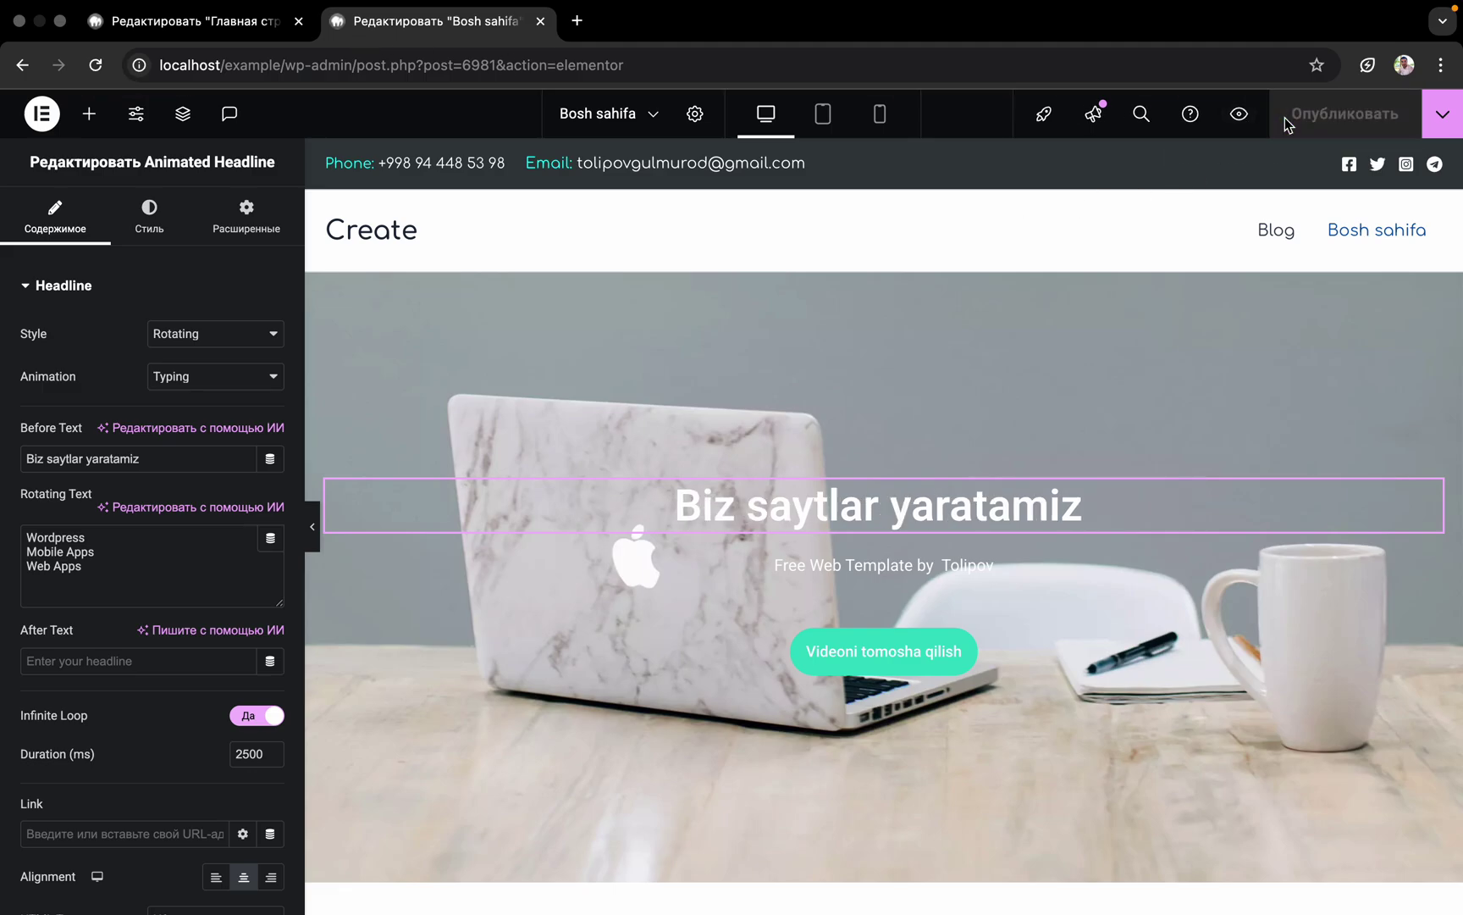
{"action": "left_click", "coordinate": [1238, 117]}
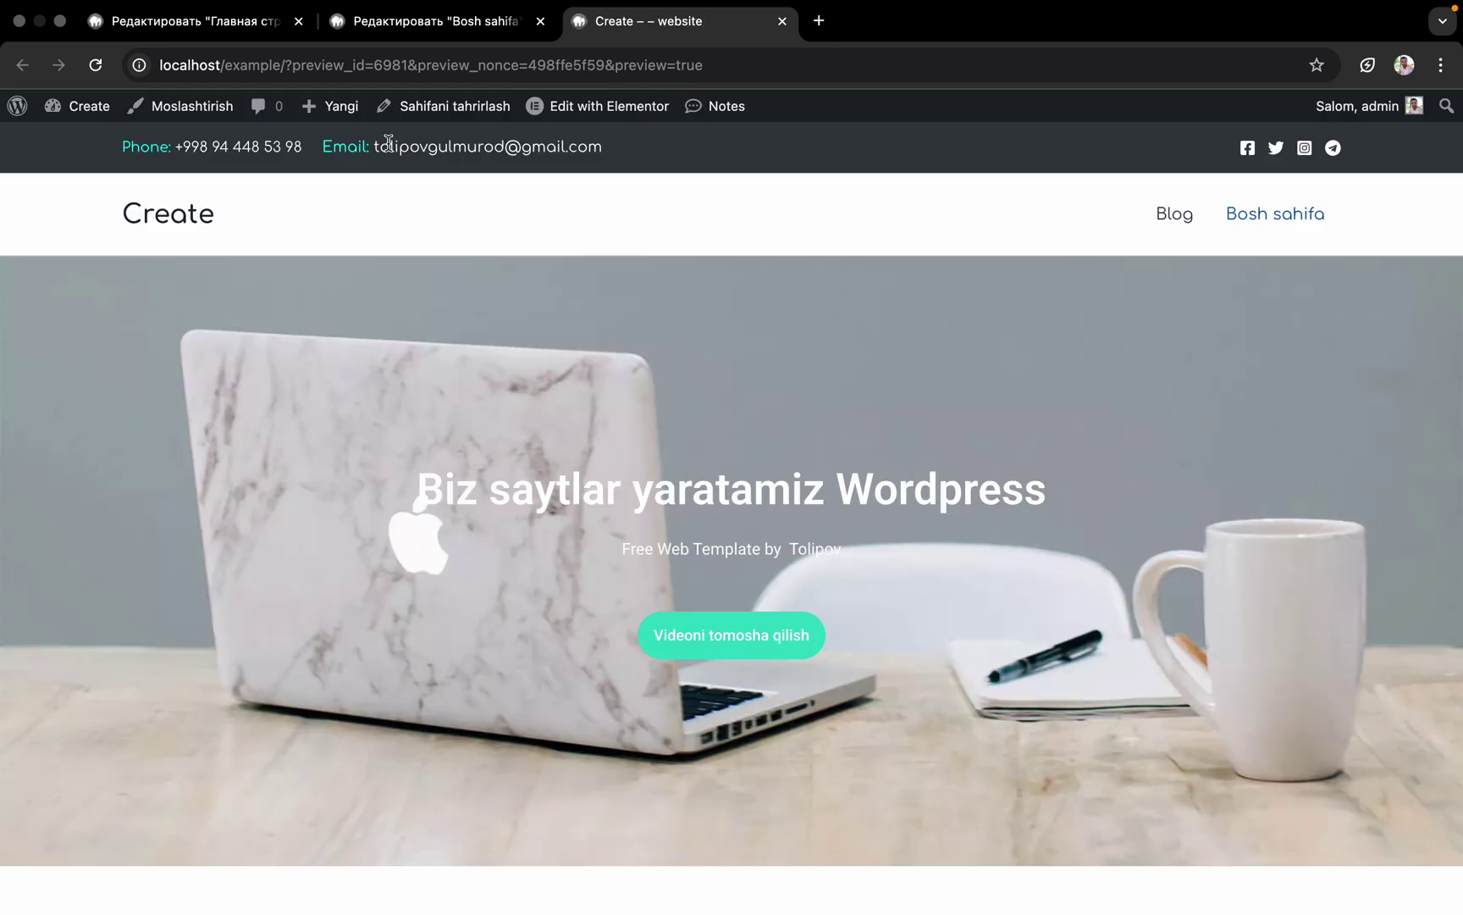
{"action": "mouse_move", "coordinate": [102, 110]}
{"action": "left_click", "coordinate": [72, 141]}
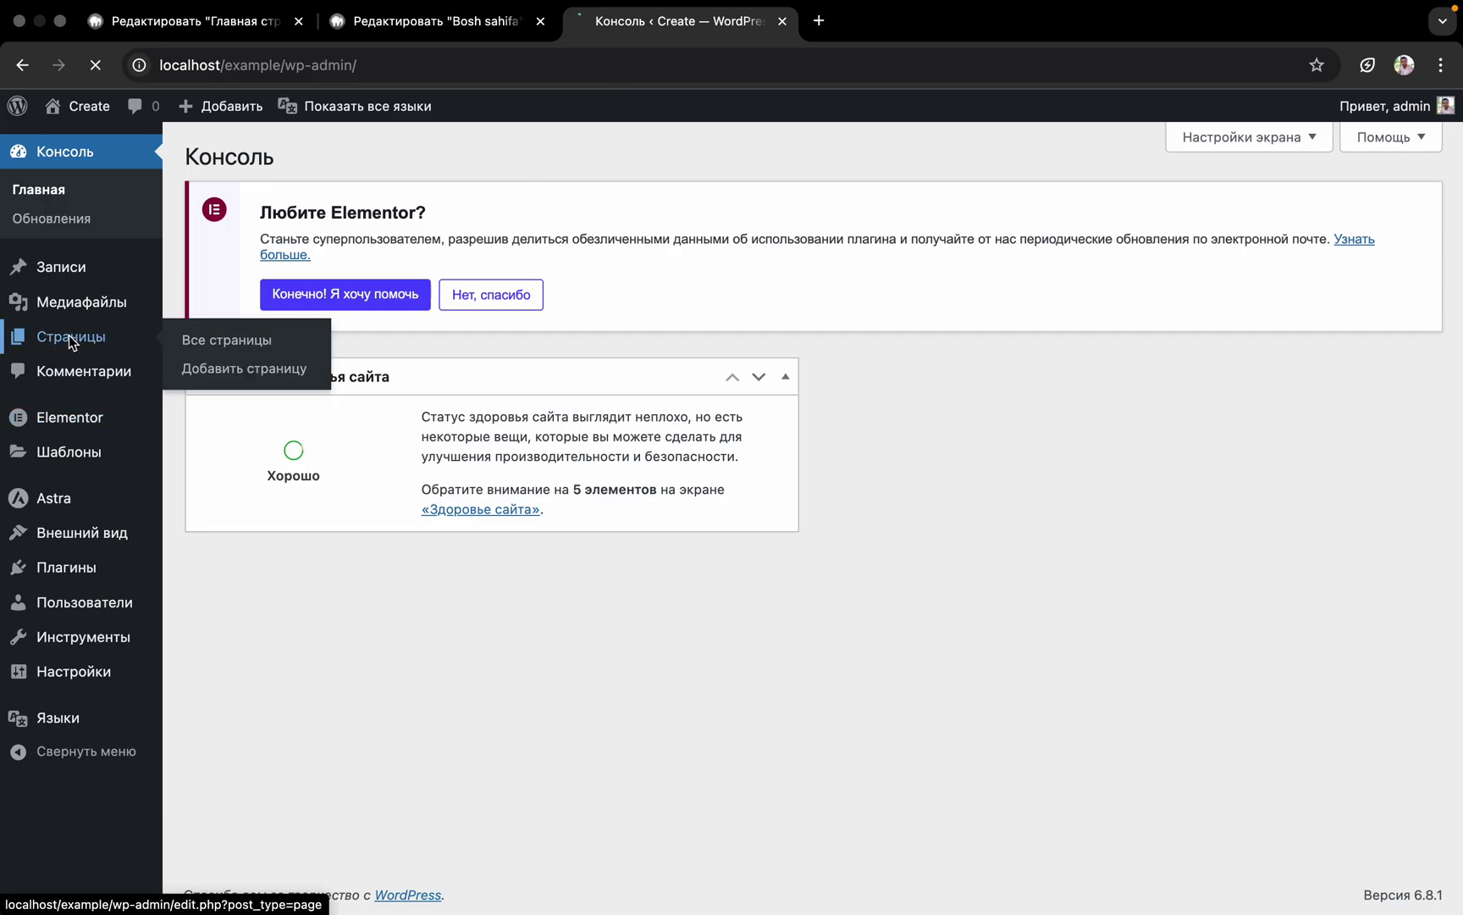
{"action": "left_click", "coordinate": [70, 336]}
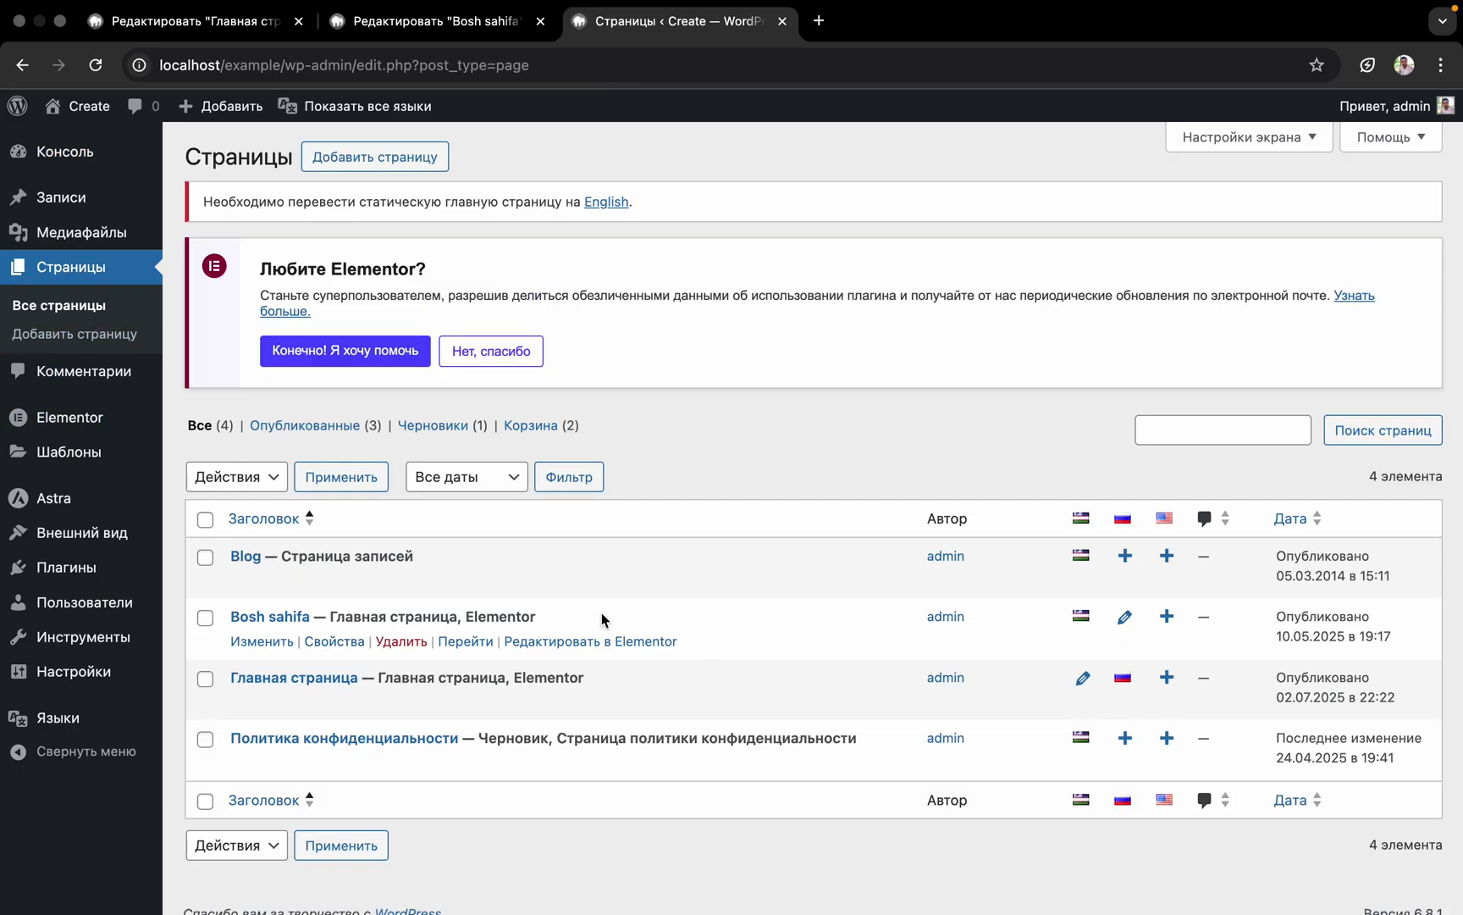
Start the English translation of the Bosh sahifa page in a separate browser tab and switch to it
{"action": "right_click", "coordinate": [1167, 617]}
{"action": "left_click", "coordinate": [1212, 624]}
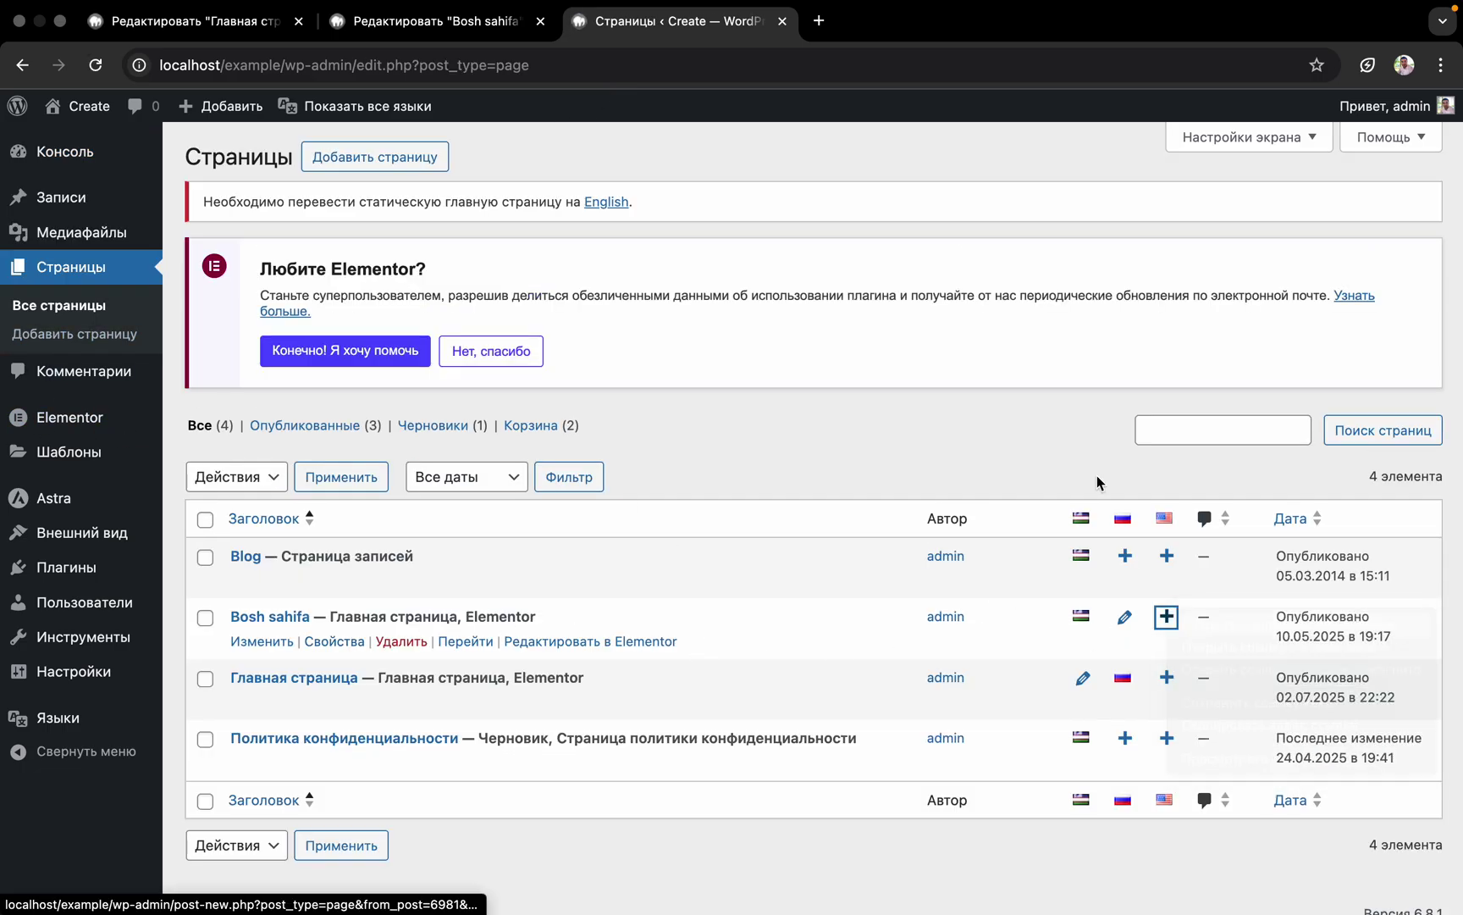
{"action": "left_click", "coordinate": [839, 30]}
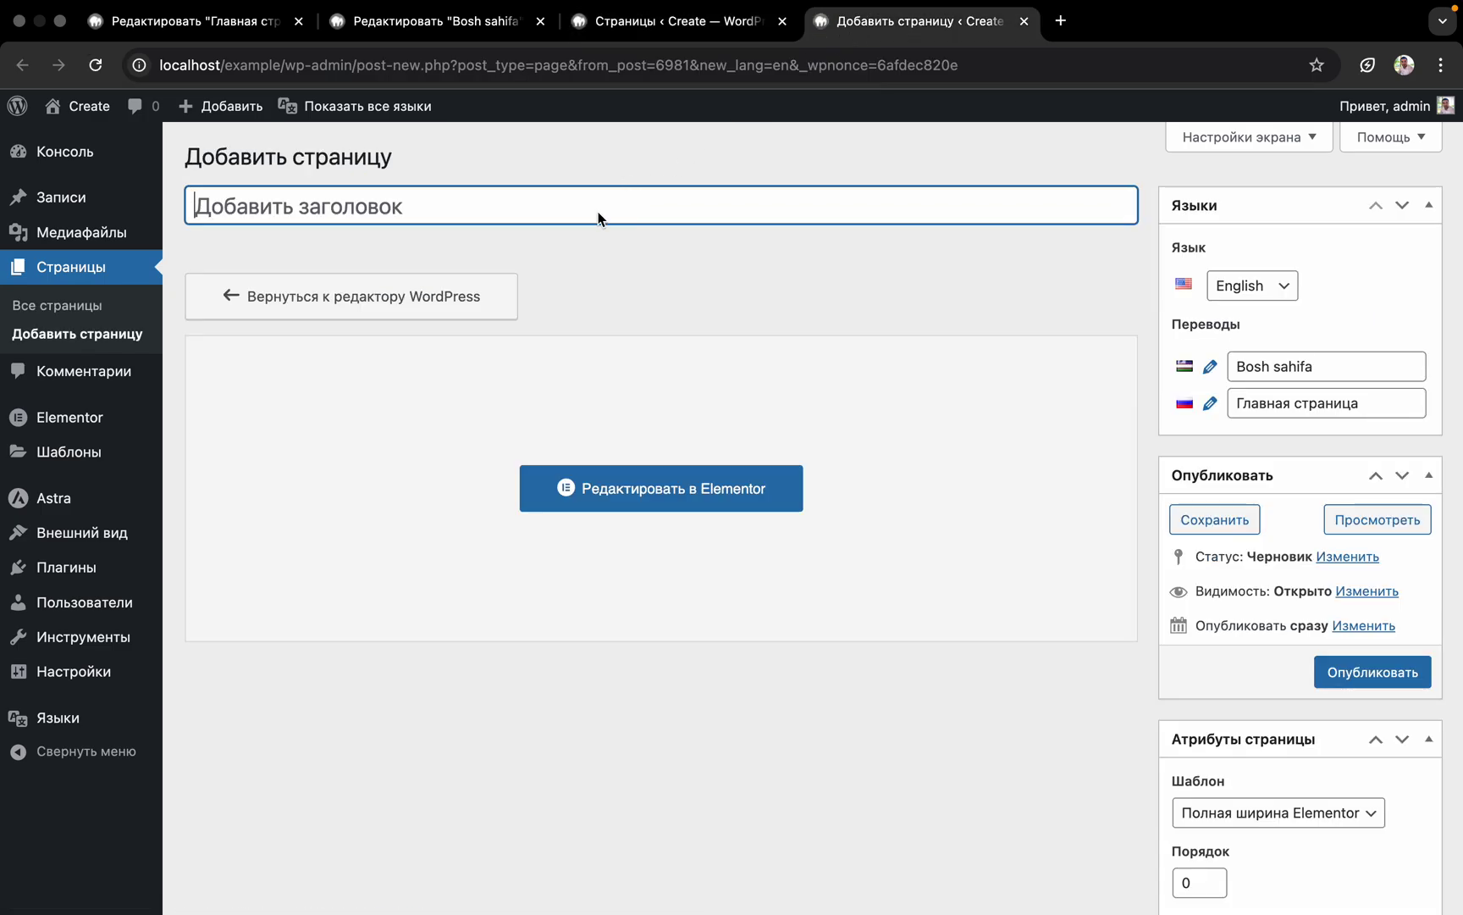
Enter "Home page" as the title of the new English translation
{"action": "type", "text": "Рщу"}
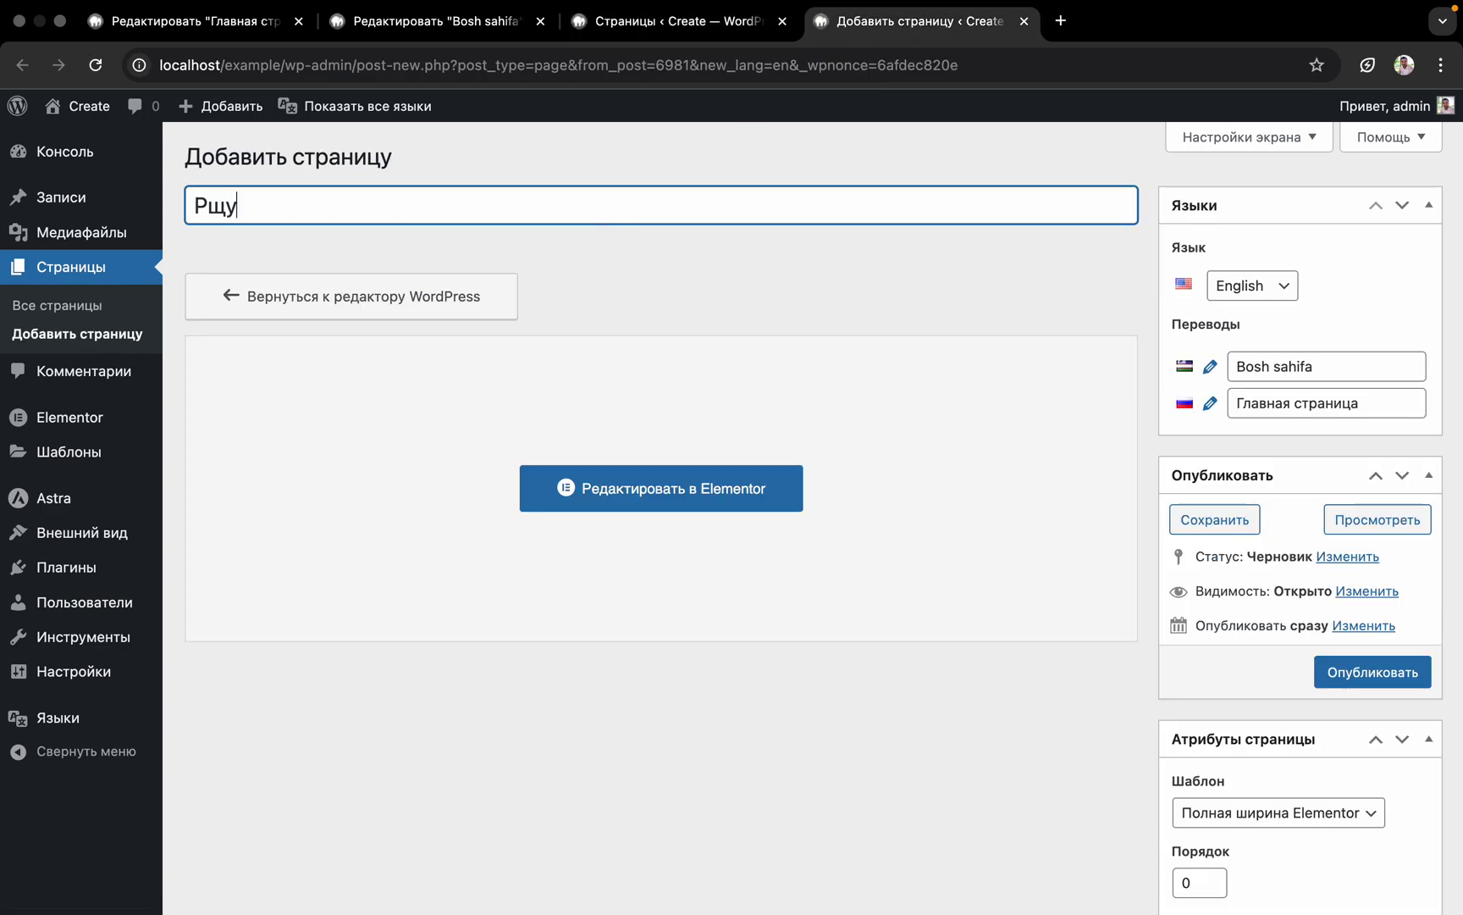
{"action": "key", "text": "BackSpace"}
{"action": "type", "text": "HO"}
{"action": "key", "text": "BackSpace"}
{"action": "type", "text": "ome a"}
{"action": "key", "text": "BackSpace"}
{"action": "type", "text": "page"}
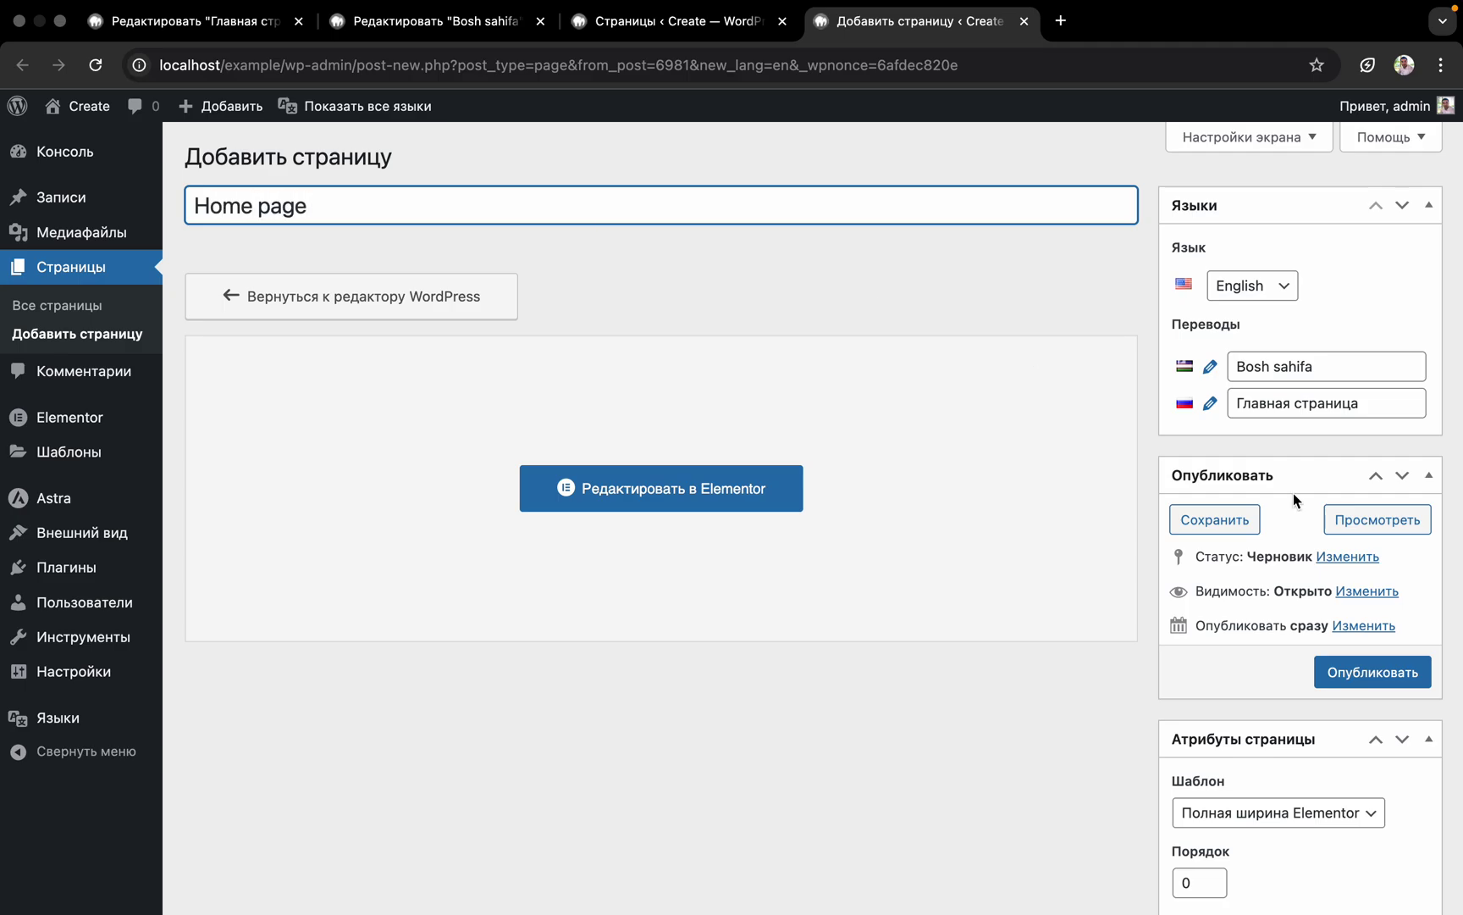
Publish the English page and open it from its preview in the Elementor editor
{"action": "left_click", "coordinate": [1423, 675]}
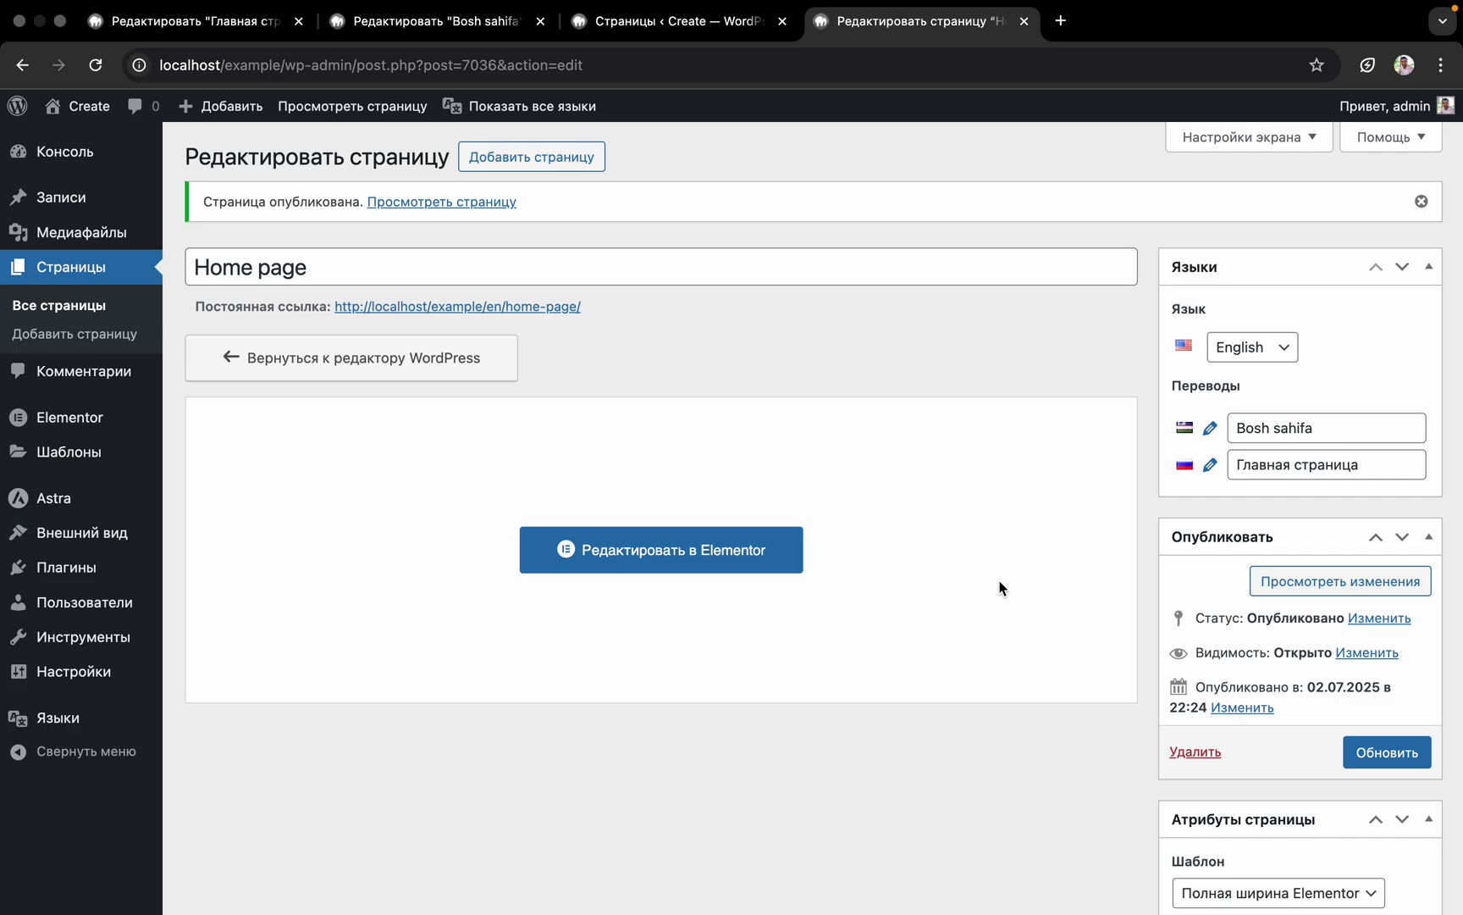
{"action": "left_click", "coordinate": [1285, 587]}
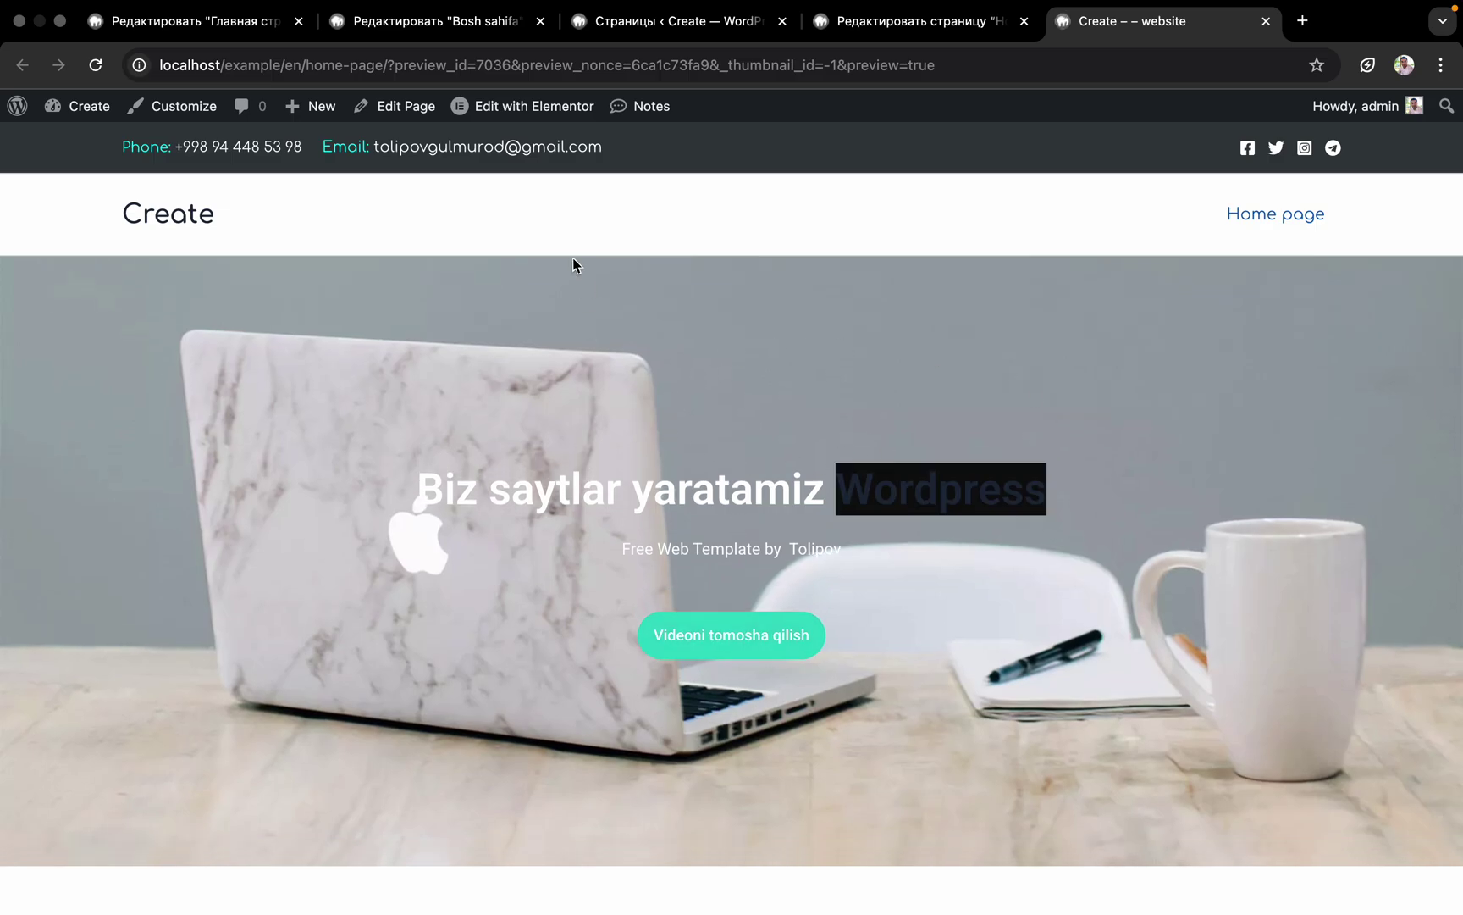
{"action": "left_click", "coordinate": [533, 108]}
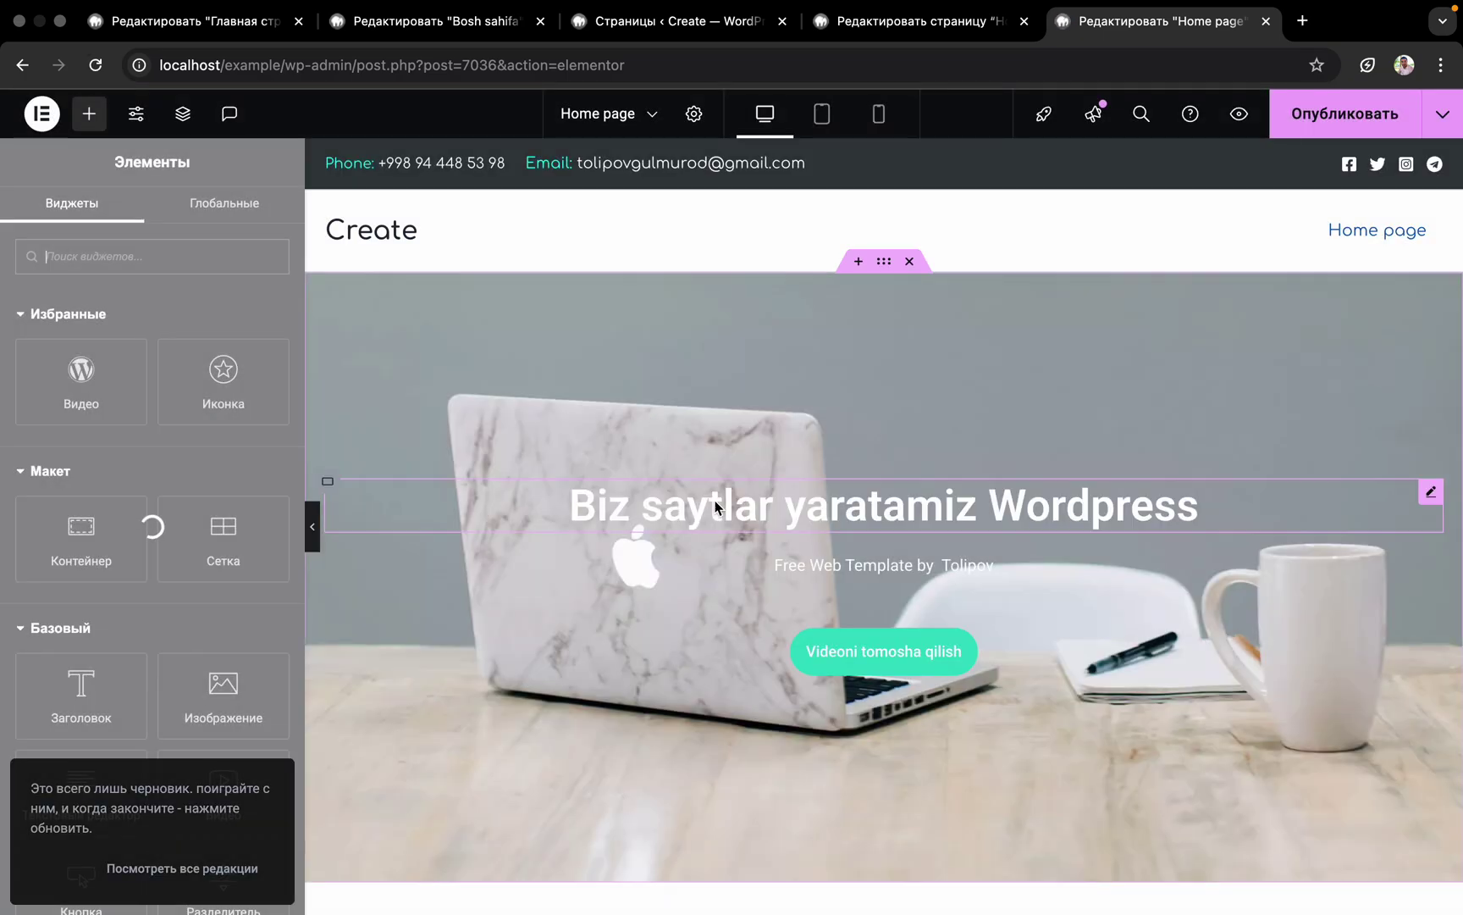
Replace the English page's hero headline Before Text with "We build" and publish the changes
{"action": "left_click", "coordinate": [713, 509]}
{"action": "left_click", "coordinate": [169, 465]}
{"action": "left_click_drag", "start_coordinate": [170, 466], "coordinate": [6, 464]}
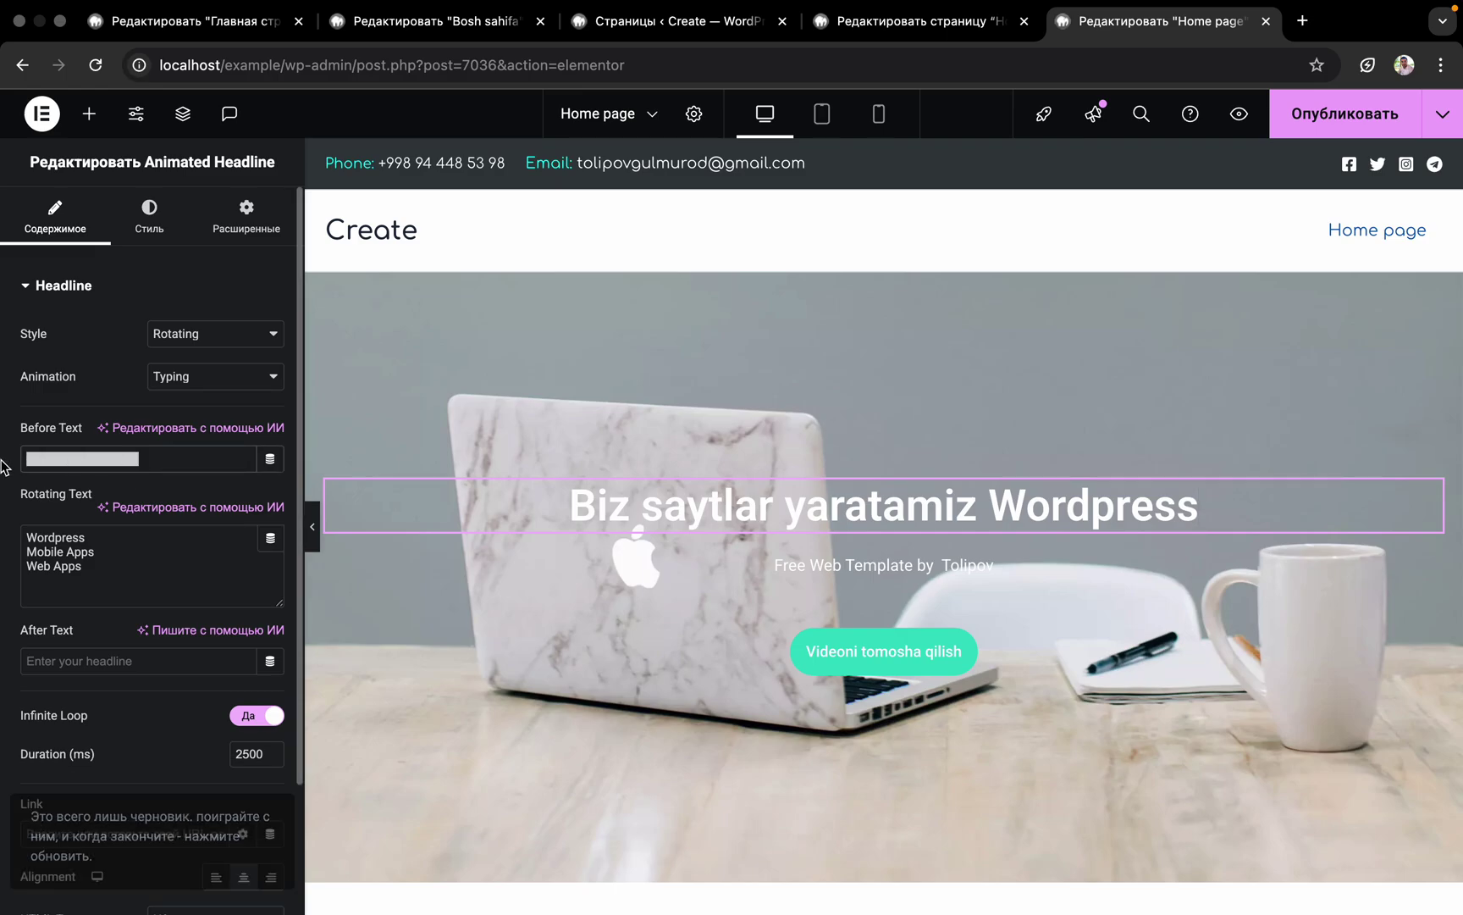
{"action": "type", "text": "We b"}
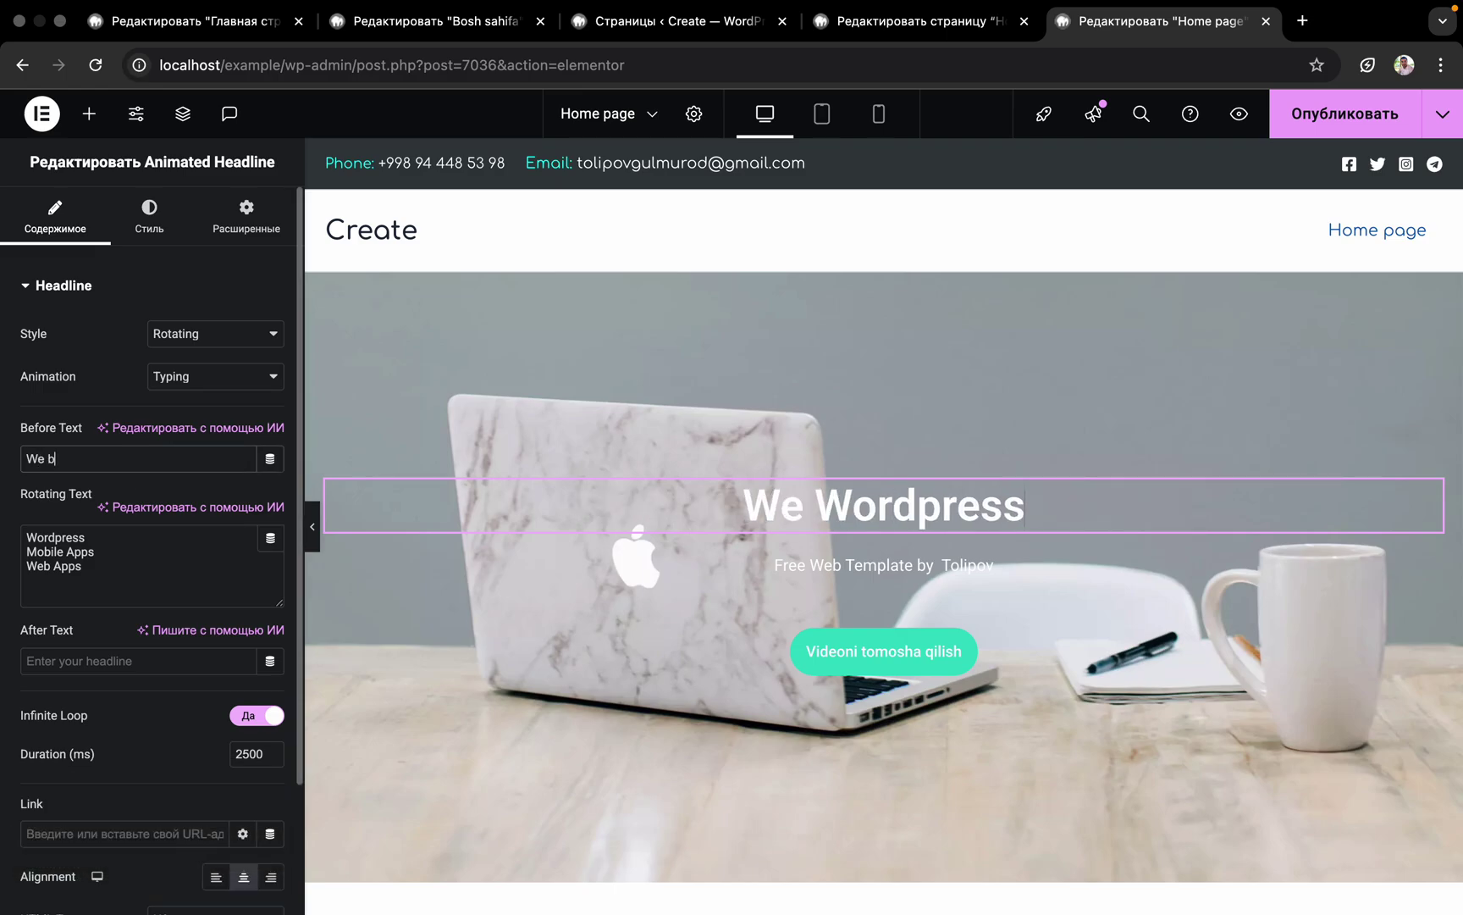
{"action": "type", "text": "uild"}
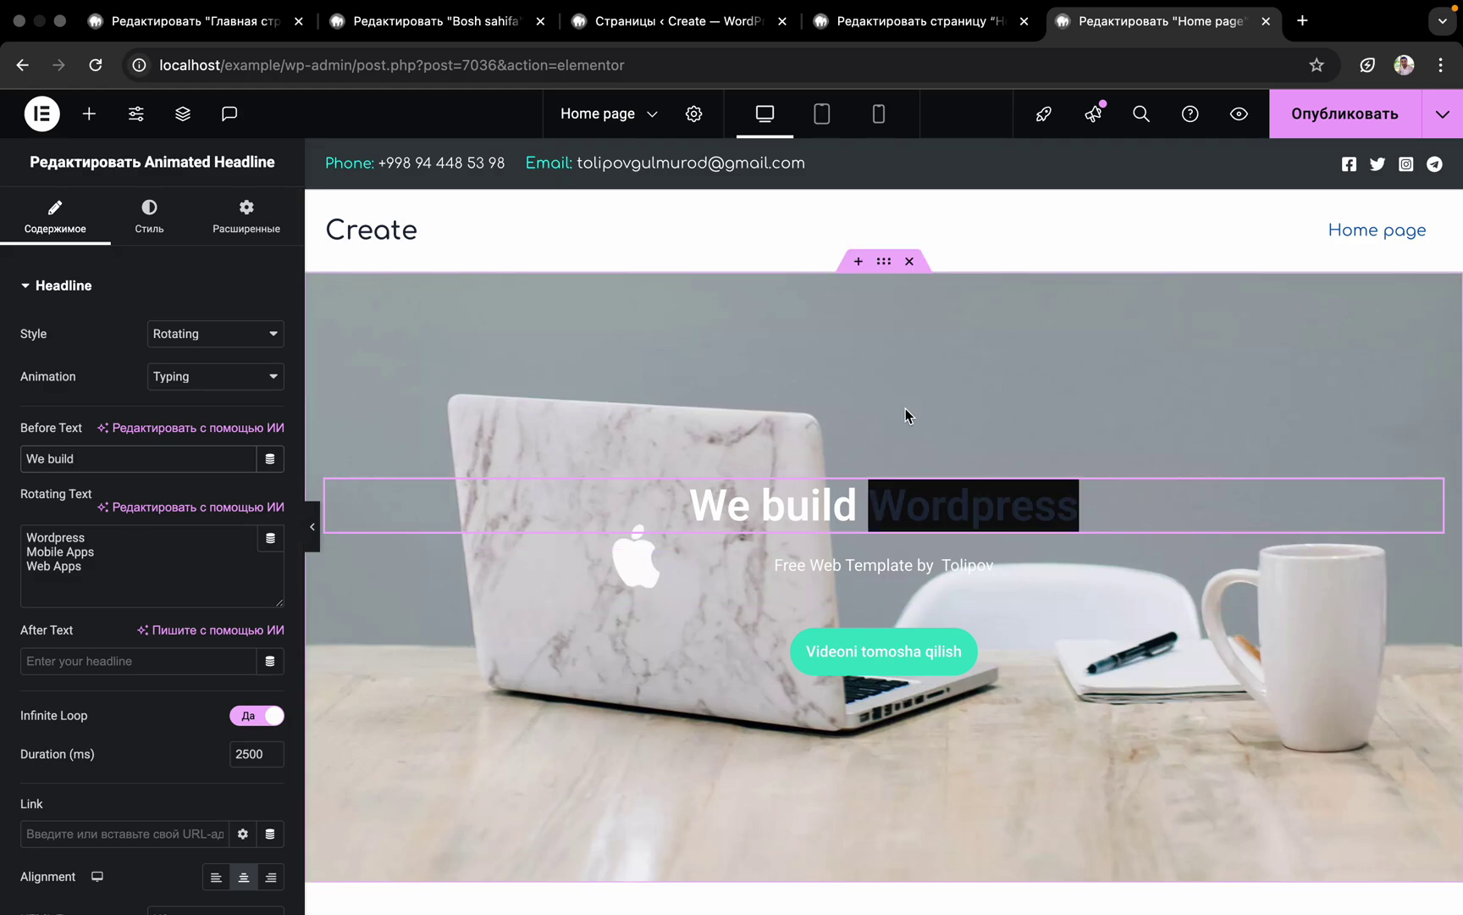
{"action": "left_click", "coordinate": [1327, 129]}
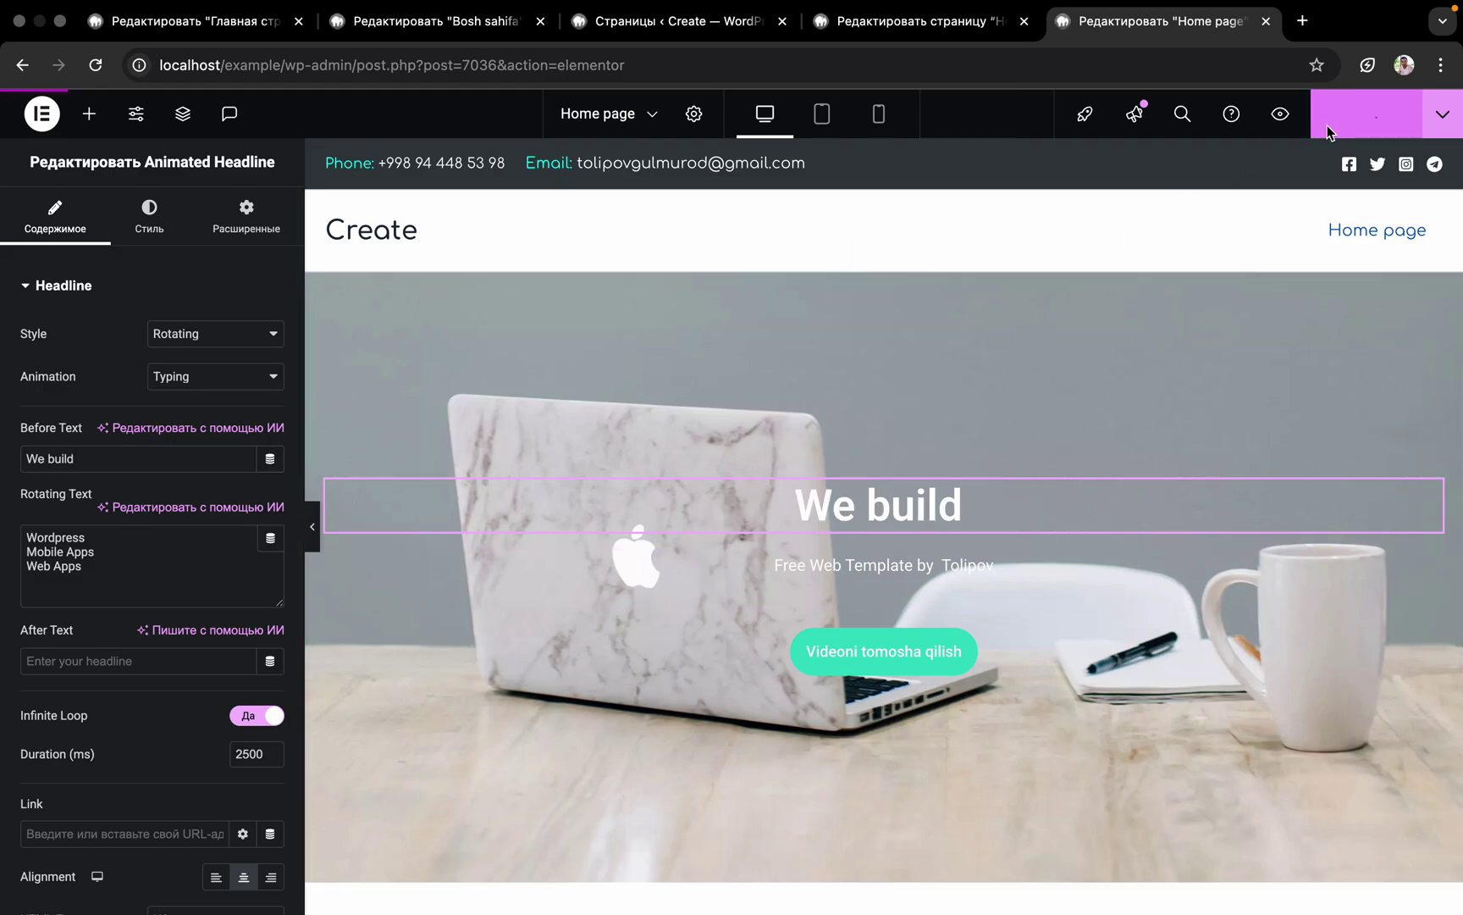
Compare the open page editor tabs and reload the dashboard's page list to check the linked translations
{"action": "left_click", "coordinate": [694, 20]}
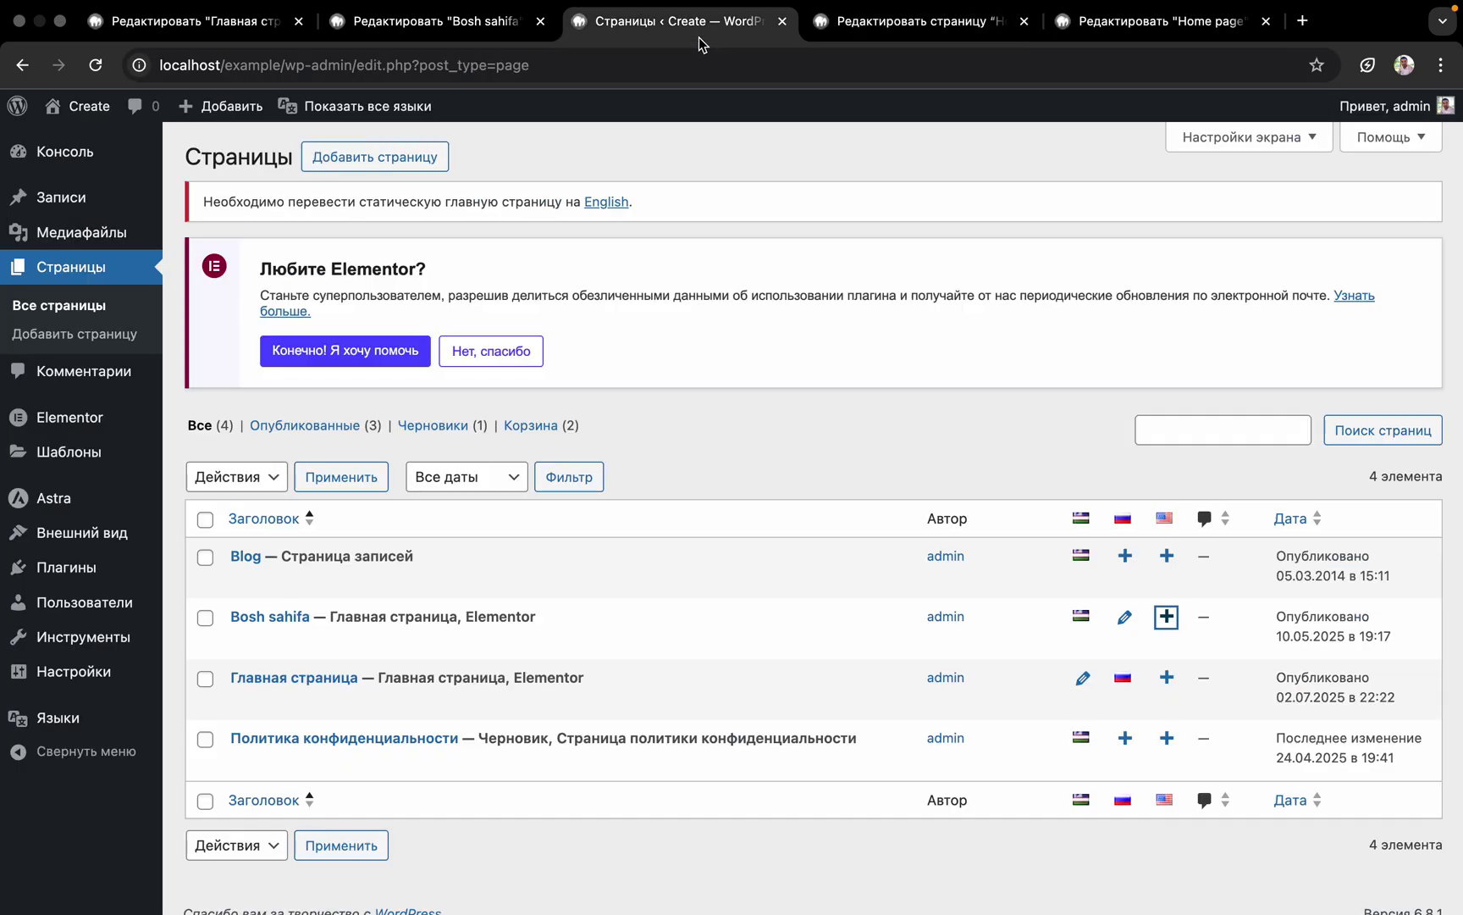
{"action": "left_click", "coordinate": [457, 20]}
{"action": "left_click", "coordinate": [216, 22]}
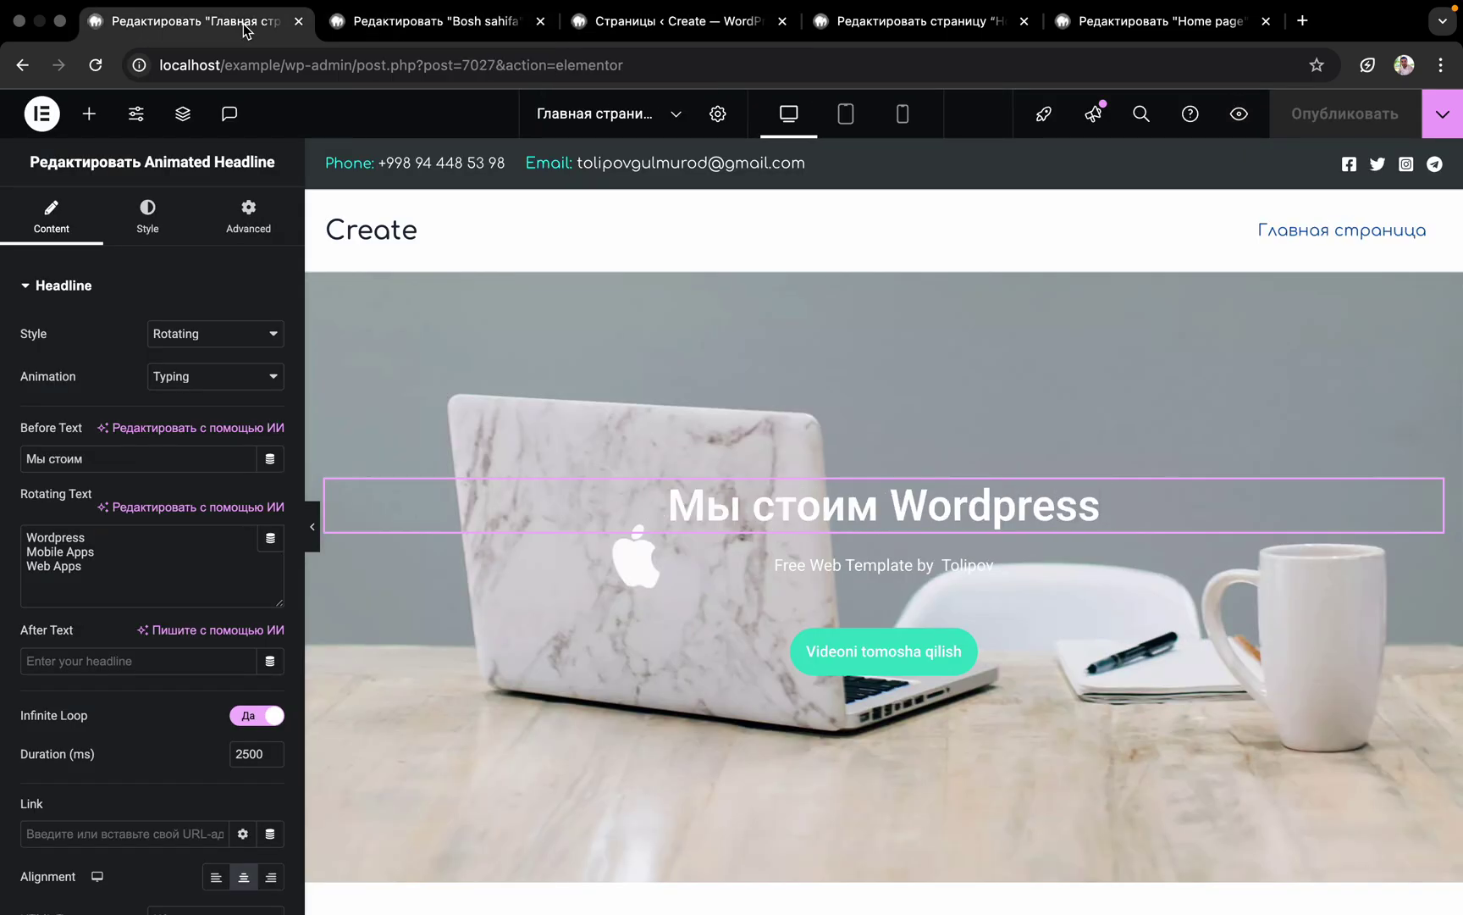
{"action": "left_click", "coordinate": [340, 25]}
{"action": "left_click", "coordinate": [610, 24]}
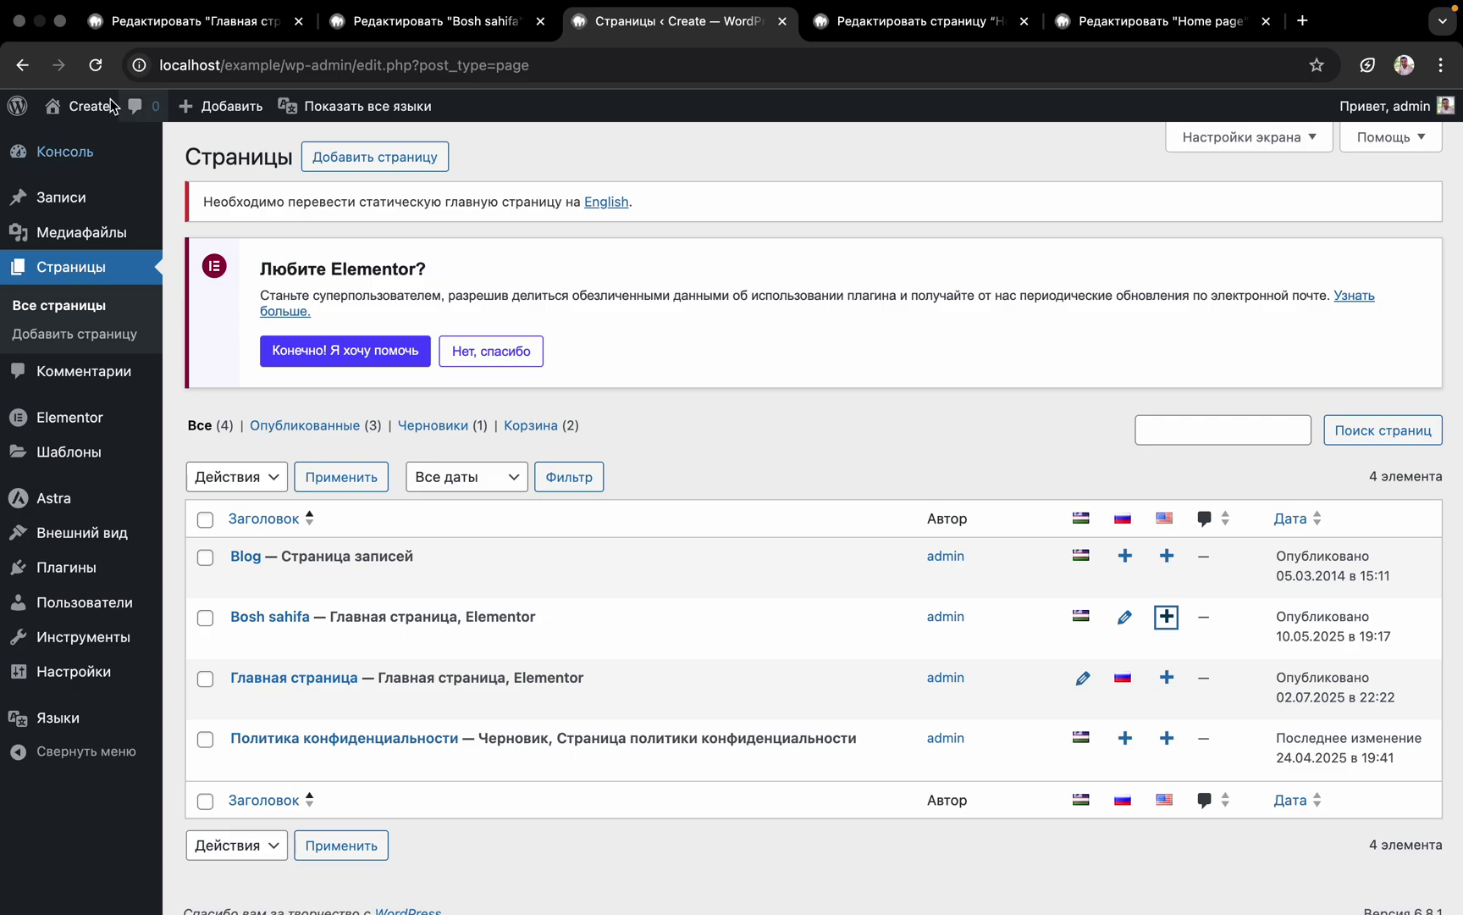
{"action": "left_click", "coordinate": [96, 67]}
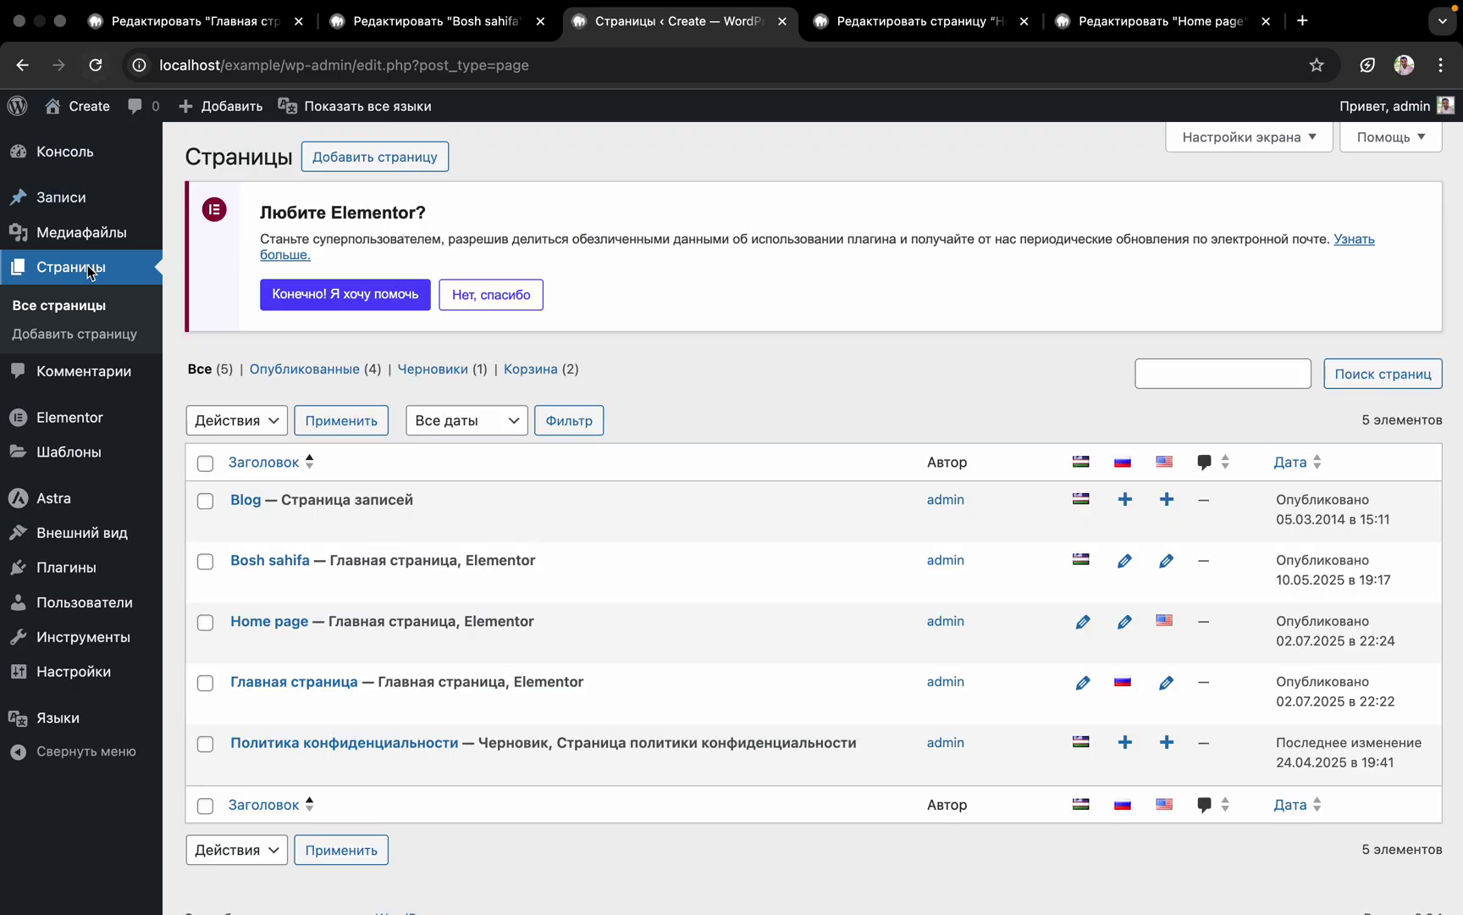
Return to the page list and open the site's front page in a separate browser tab
{"action": "left_click", "coordinate": [891, 26]}
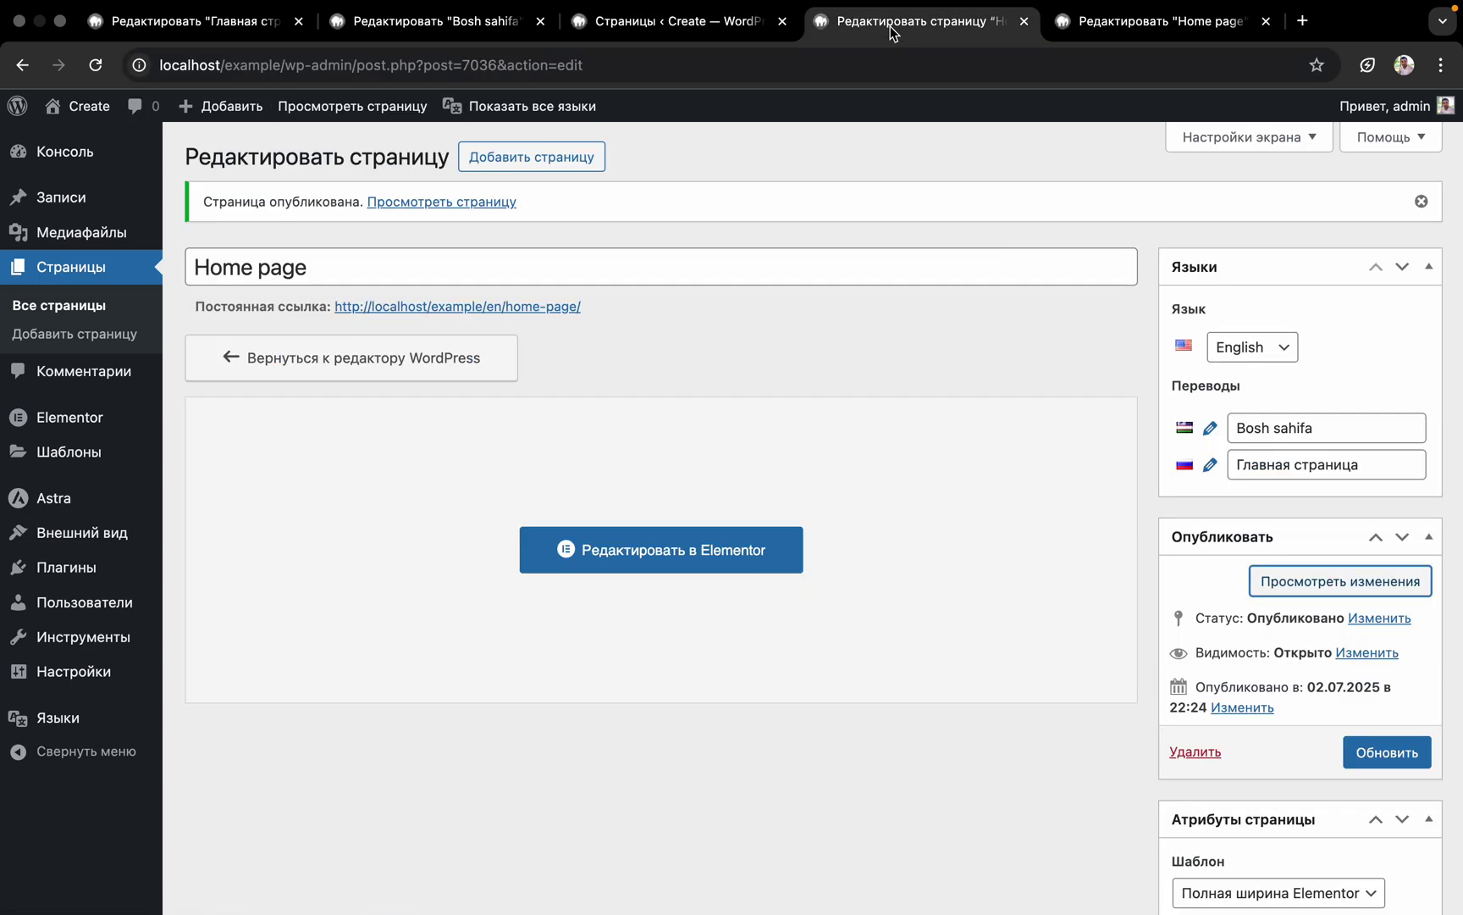
{"action": "left_click", "coordinate": [760, 16]}
{"action": "mouse_move", "coordinate": [38, 157]}
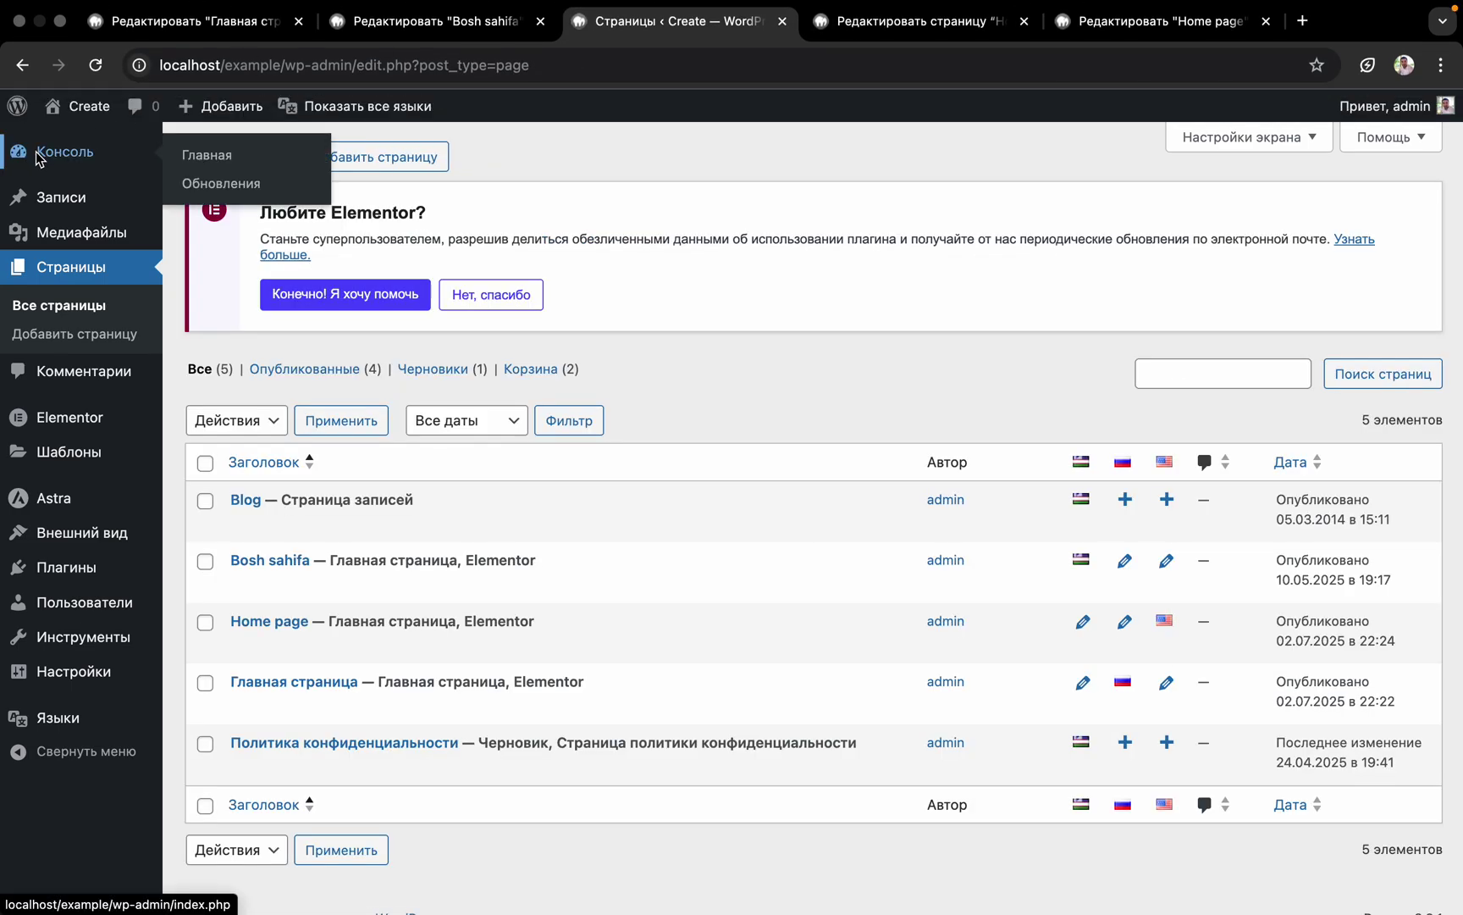
{"action": "right_click", "coordinate": [89, 108]}
{"action": "left_click", "coordinate": [170, 140]}
{"action": "left_click", "coordinate": [821, 34]}
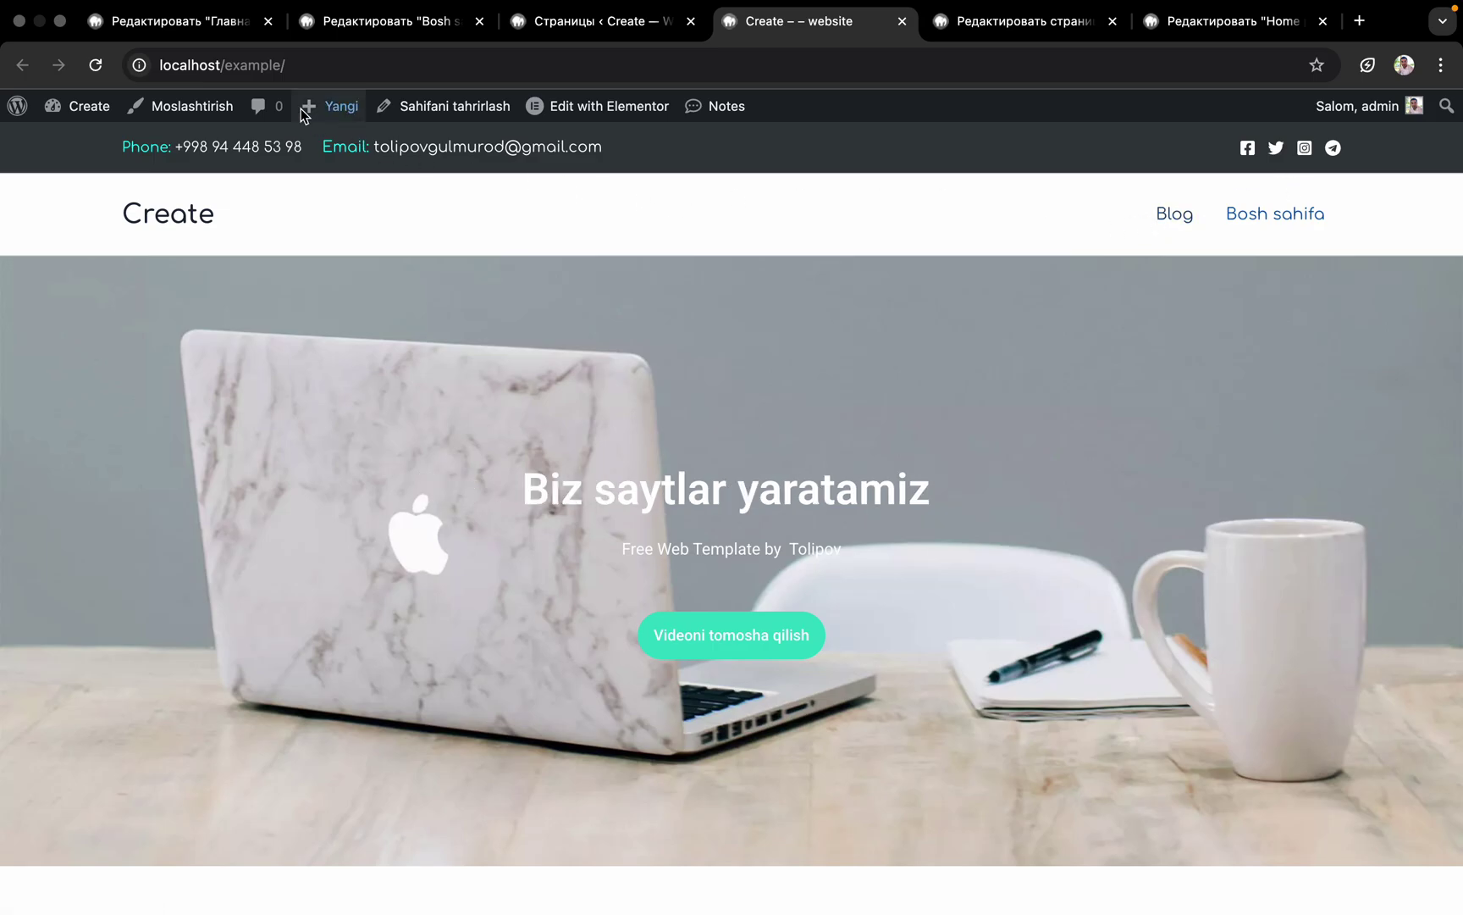
Open the Main menu in the site customizer and assign it to the Дополнительное меню O'zbek location as well
{"action": "left_click", "coordinate": [175, 109]}
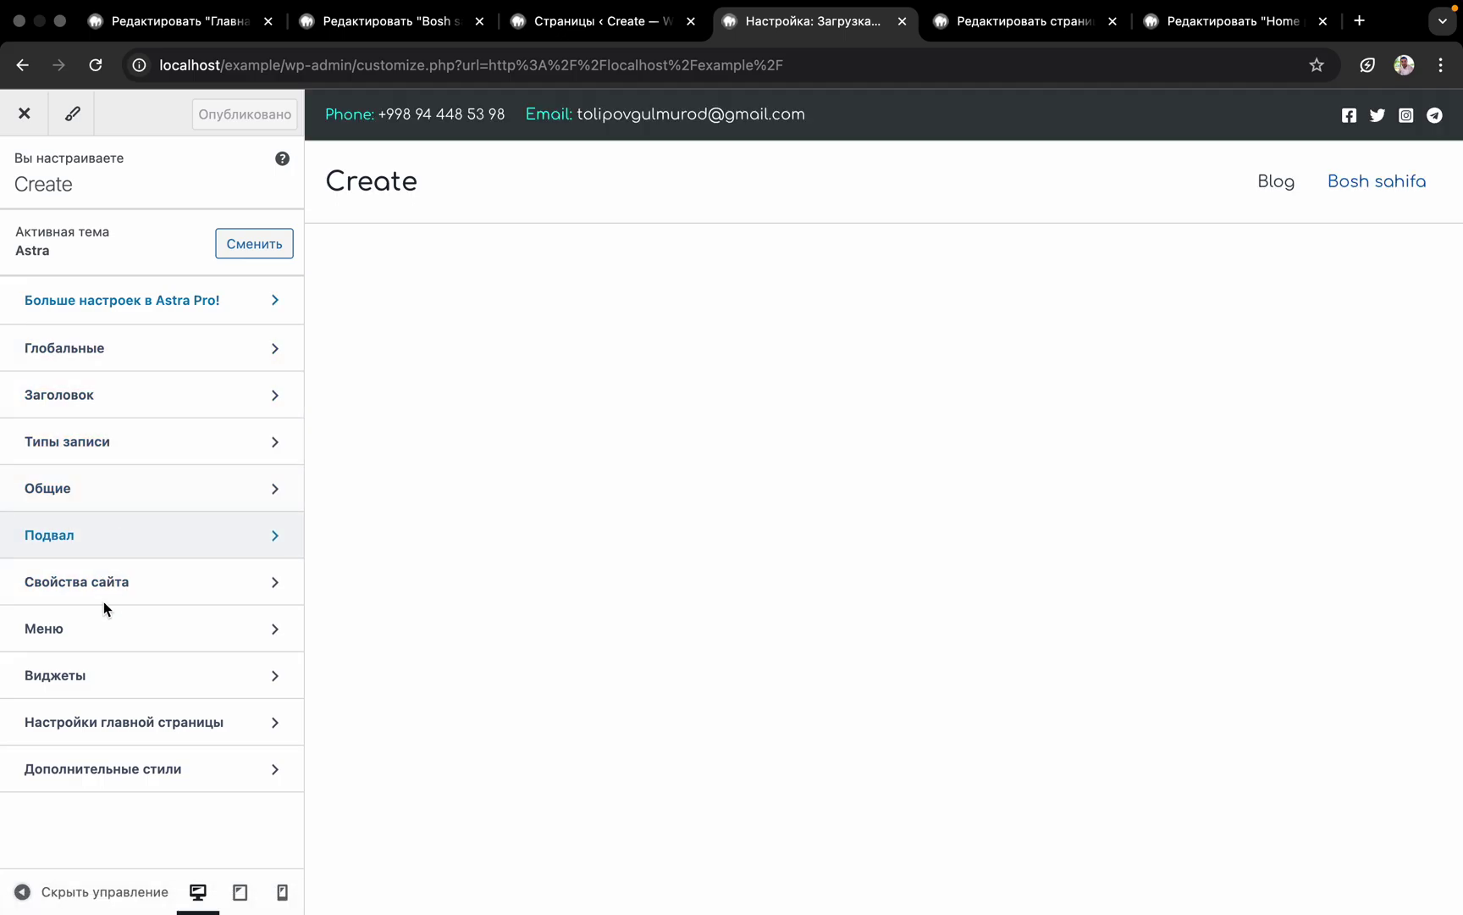
{"action": "left_click", "coordinate": [97, 628]}
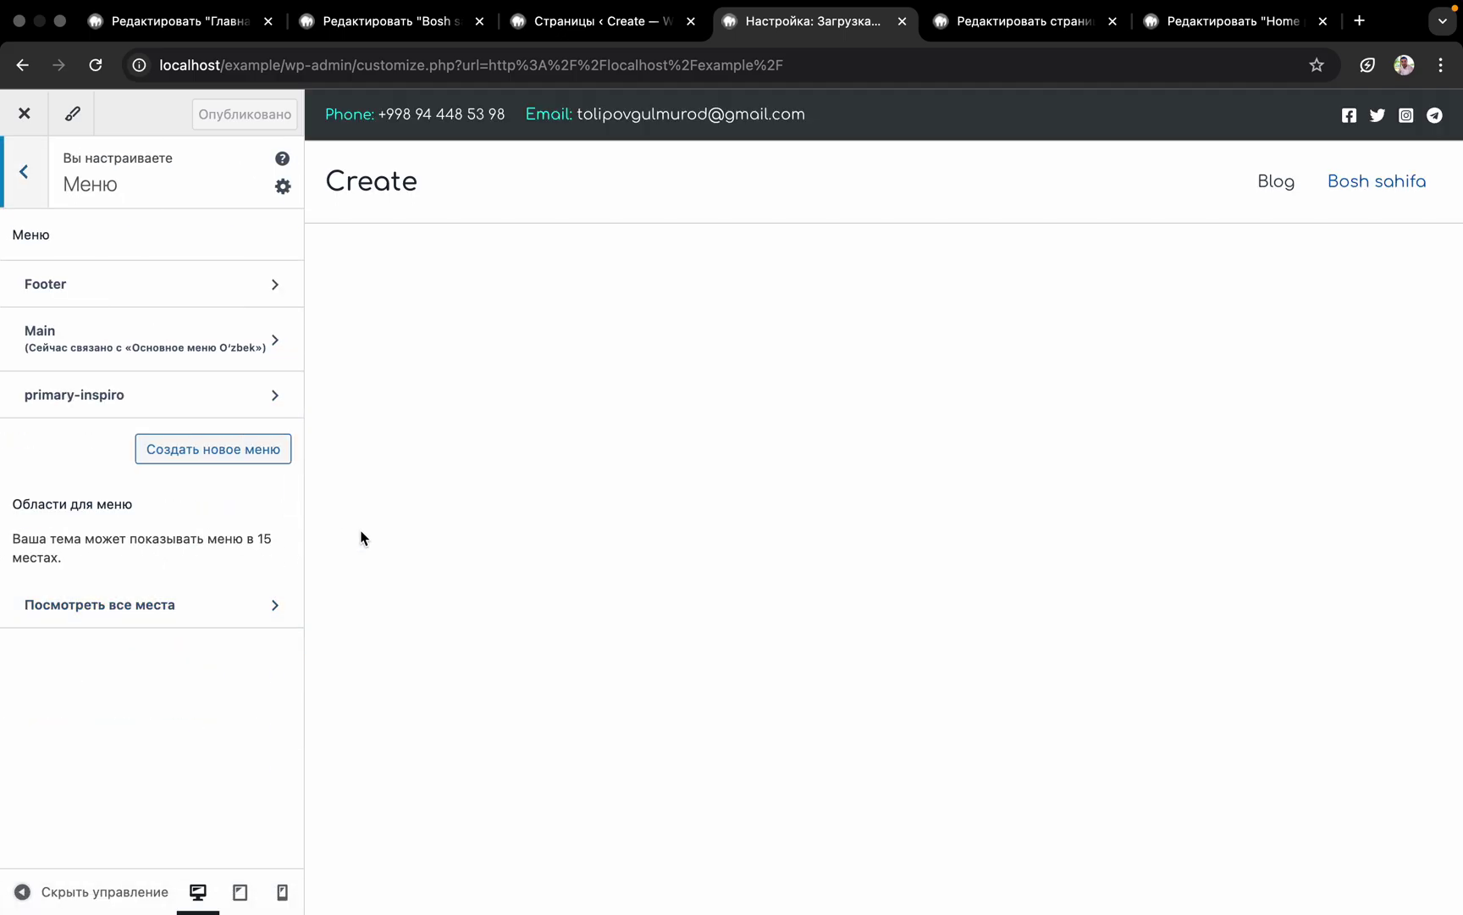
{"action": "left_click", "coordinate": [180, 351]}
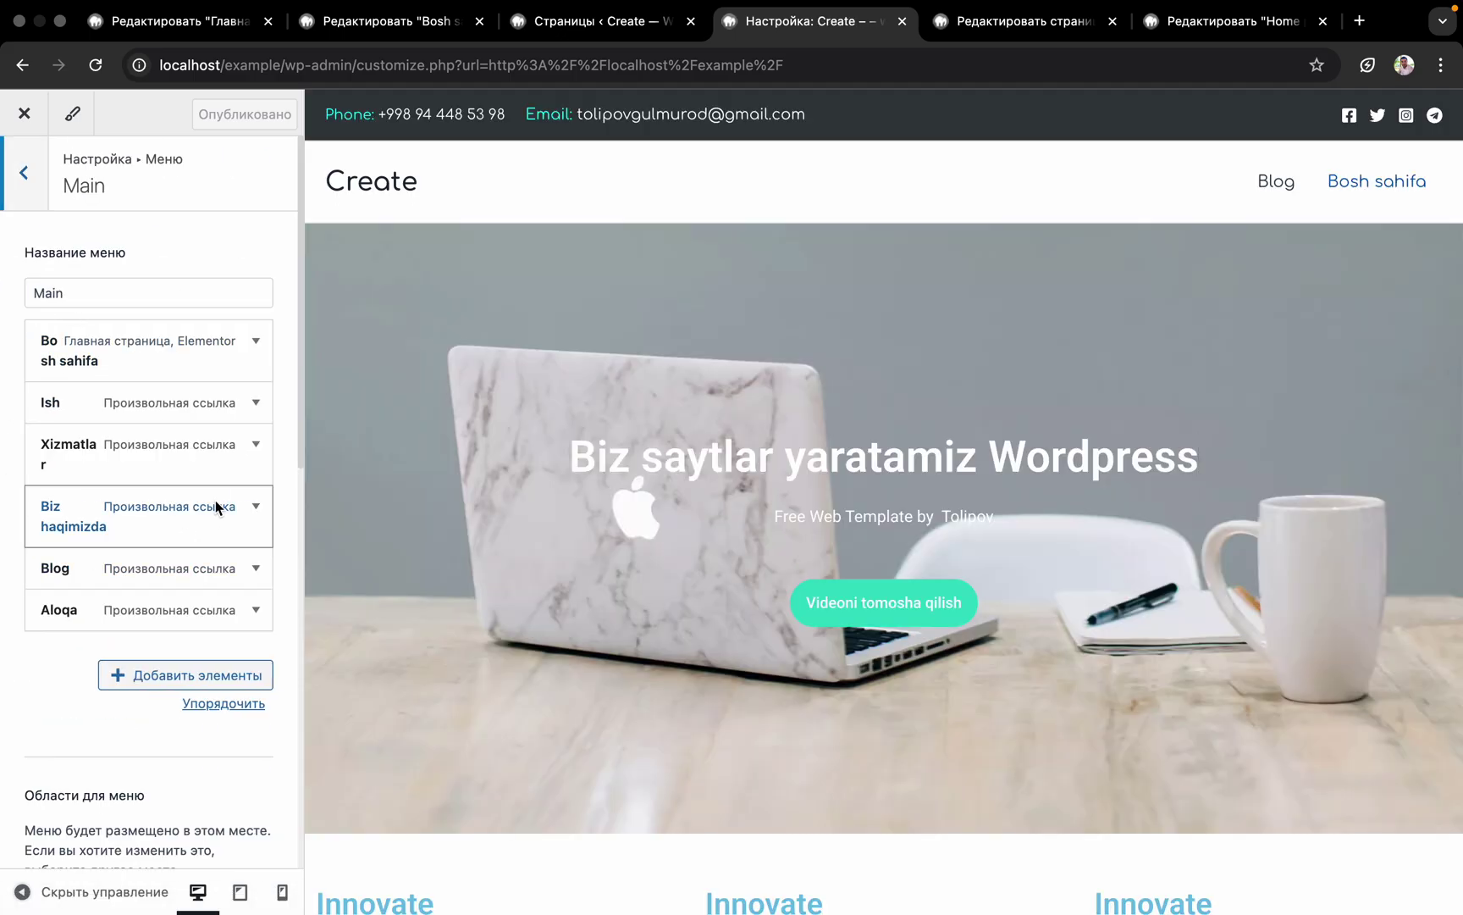
{"action": "scroll", "coordinate": [111, 531], "scroll_direction": "down", "scroll_amount": 10}
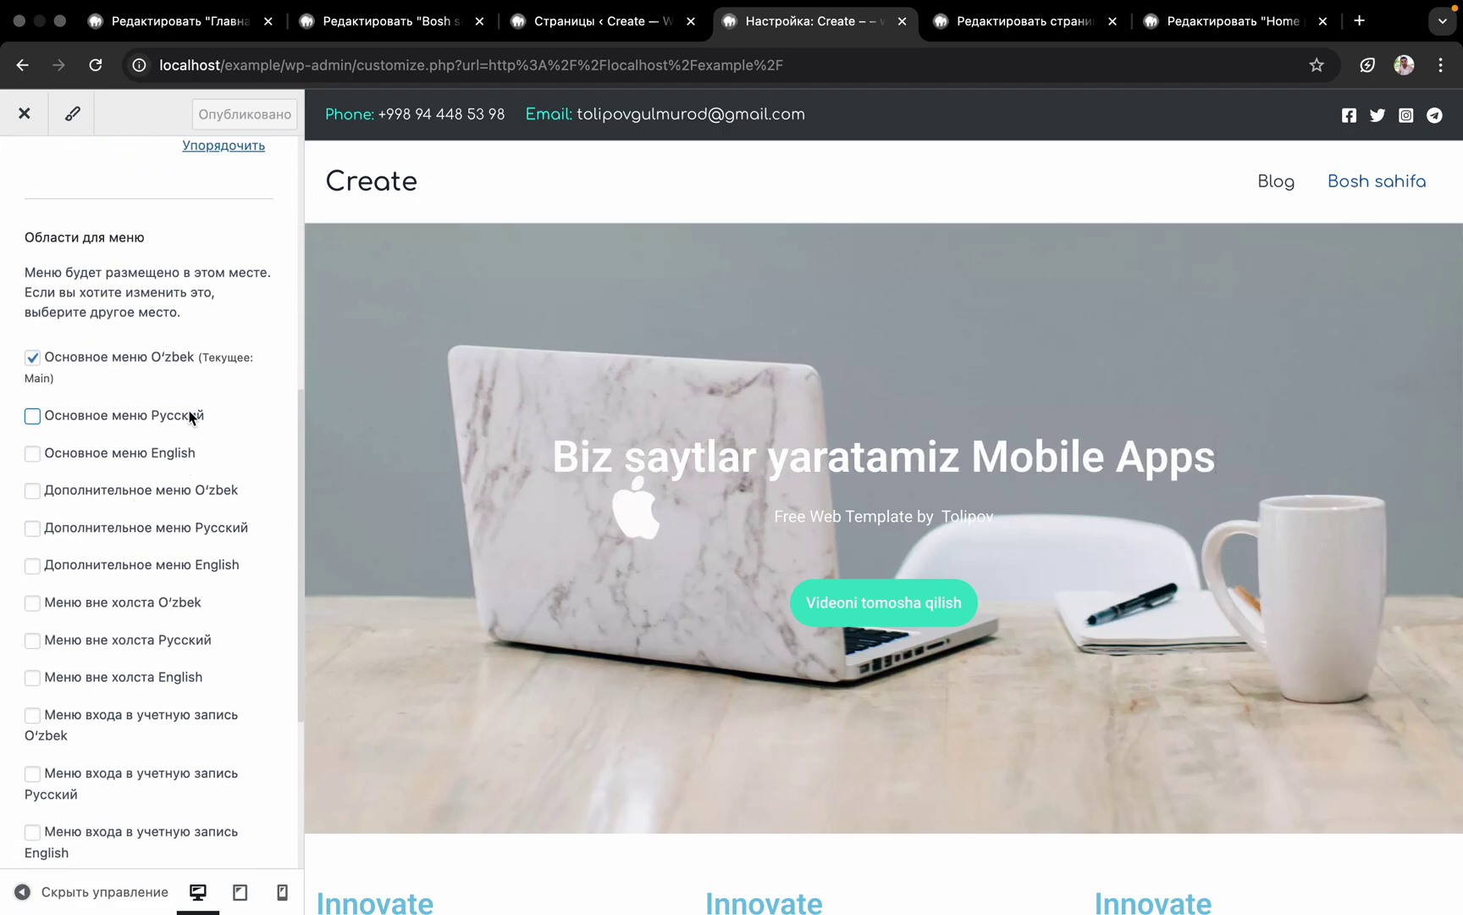
{"action": "left_click", "coordinate": [32, 490]}
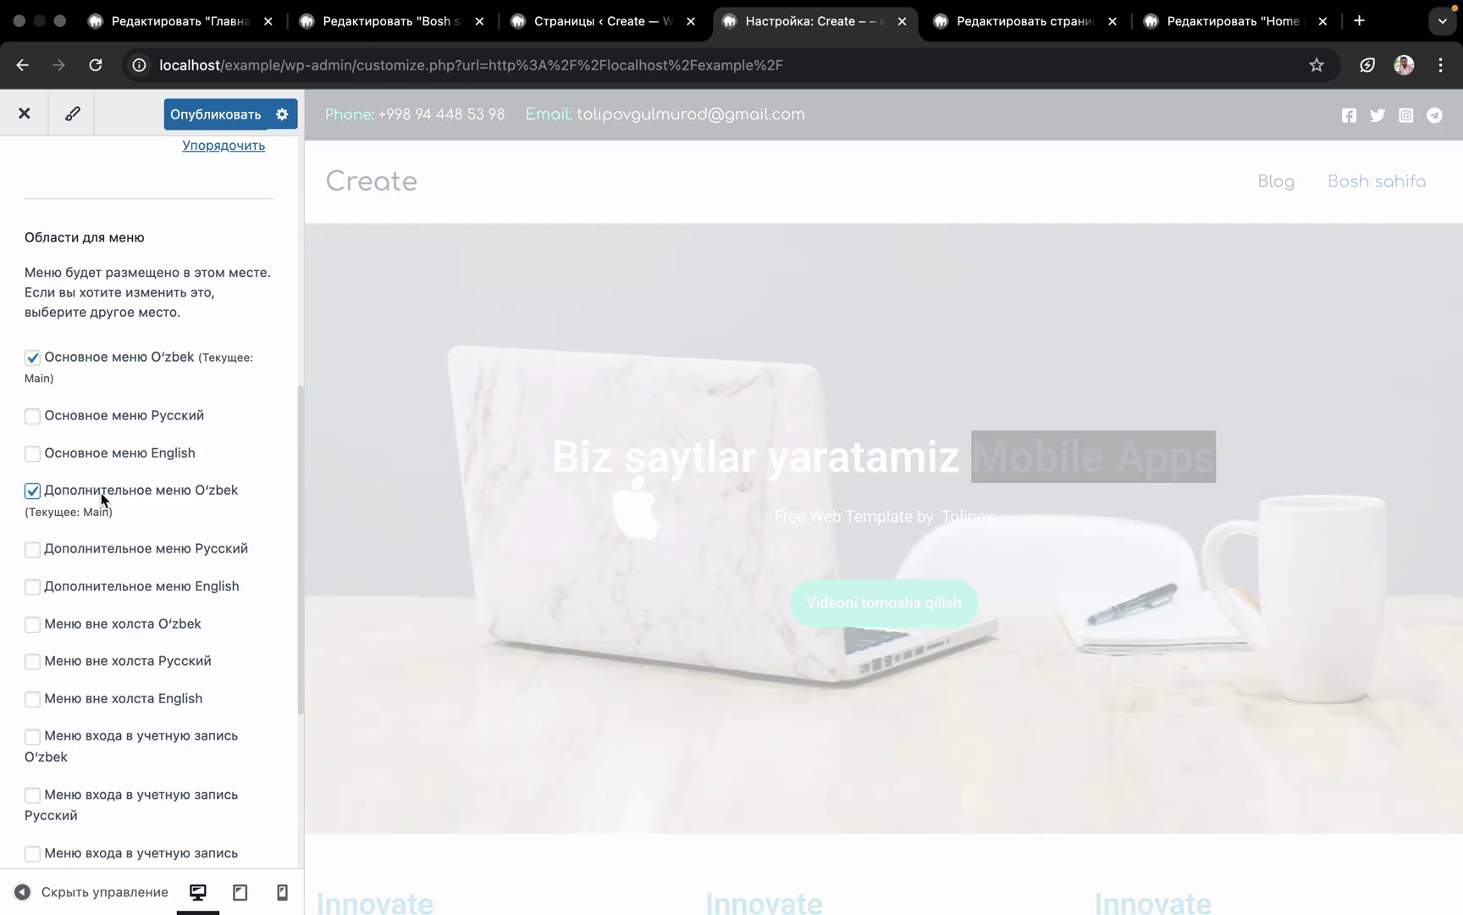
Review the Main menu's items and location assignments, return to the menu overview and publish the customizer changes
{"action": "scroll", "coordinate": [127, 483], "scroll_direction": "up", "scroll_amount": 5}
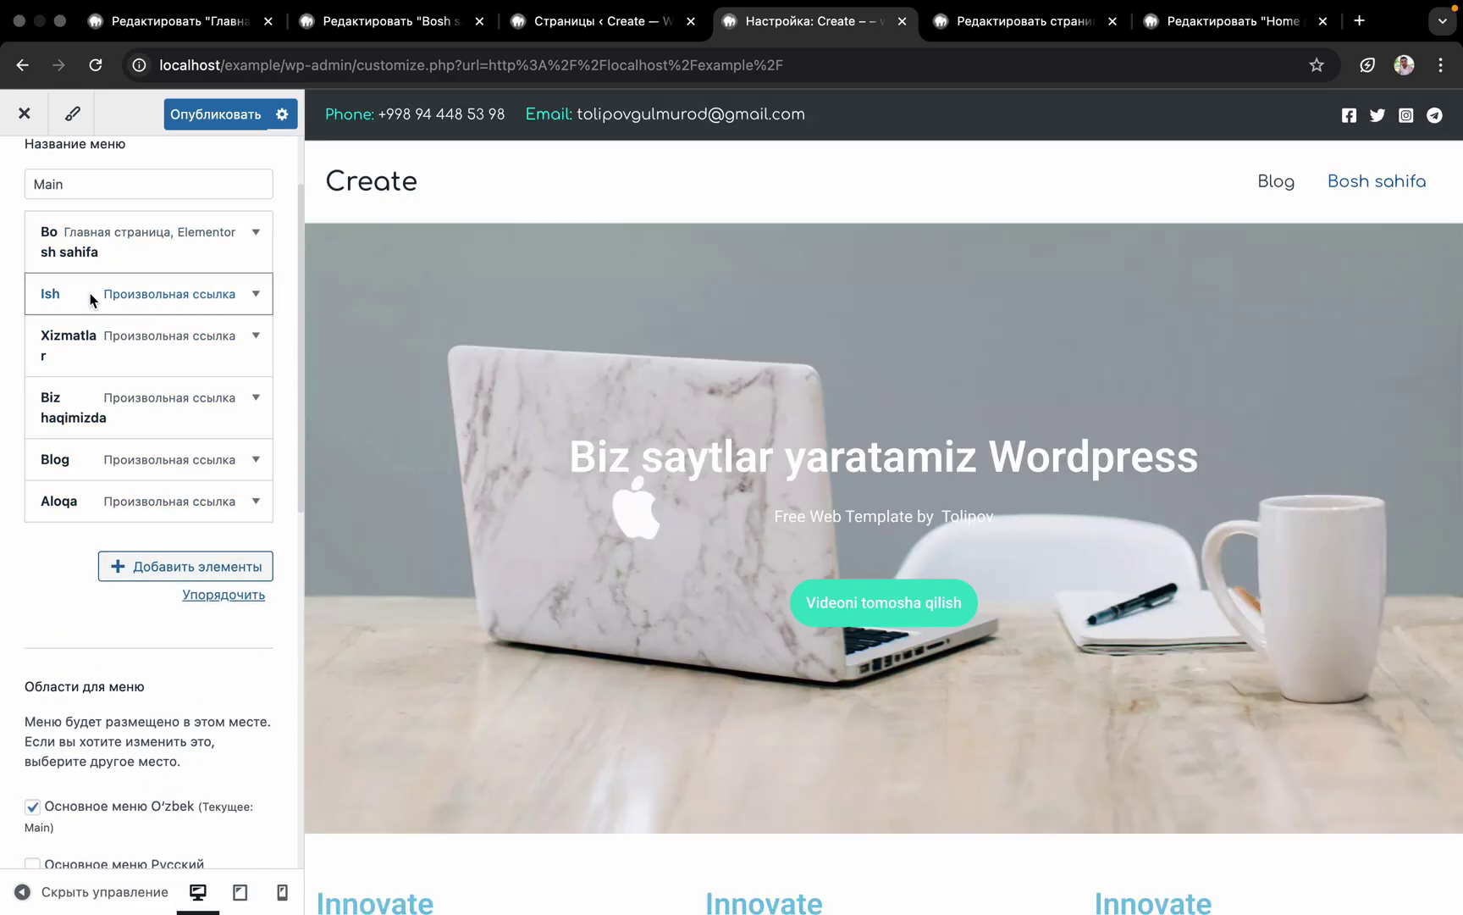
{"action": "scroll", "coordinate": [352, 292], "scroll_direction": "down", "scroll_amount": 7}
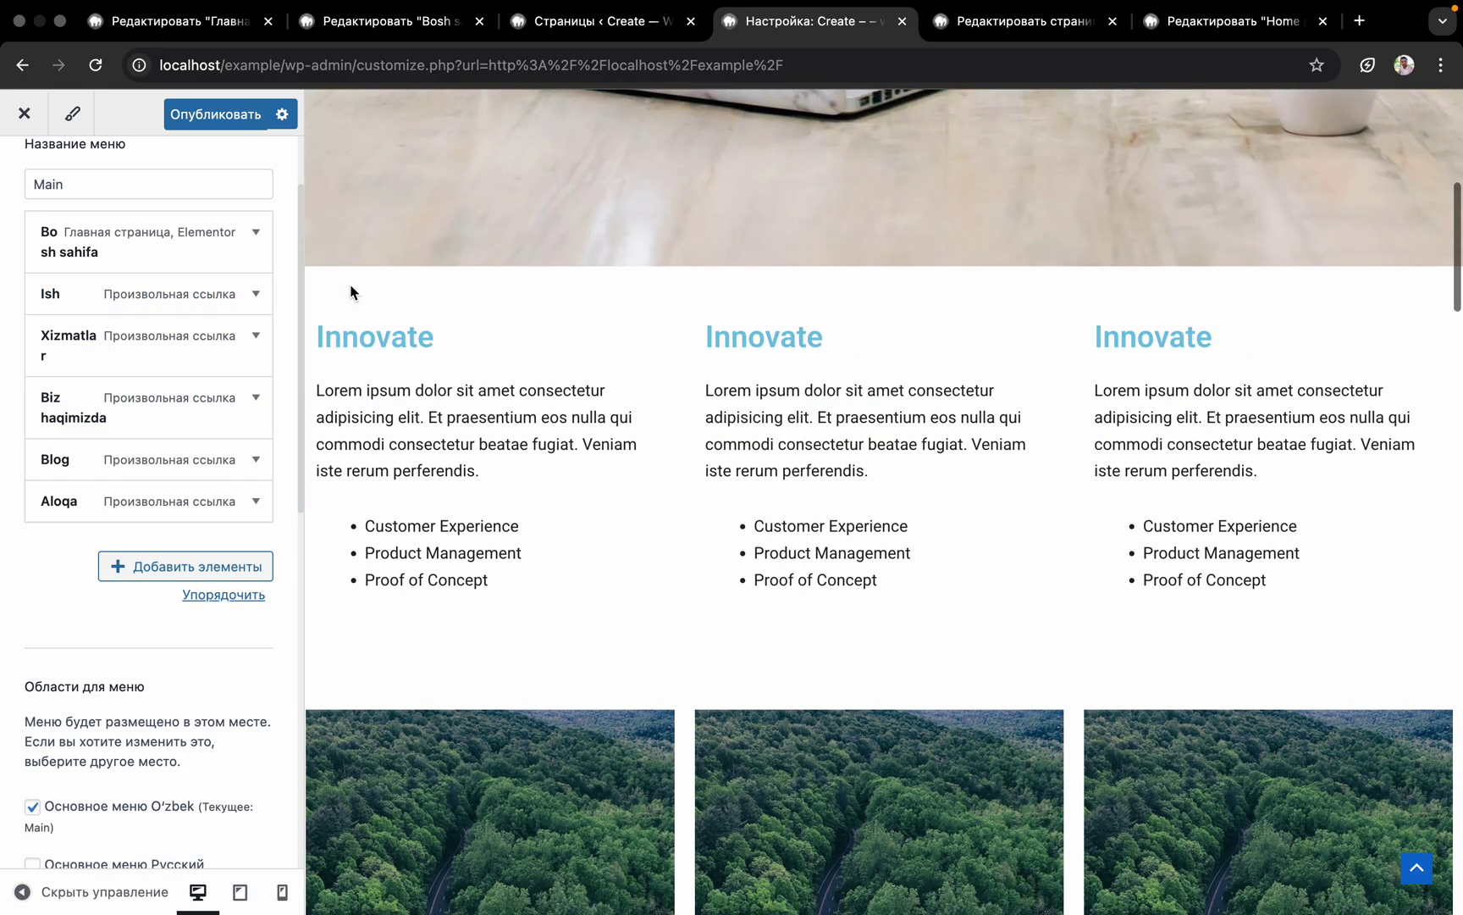
{"action": "scroll", "coordinate": [199, 422], "scroll_direction": "down", "scroll_amount": 7}
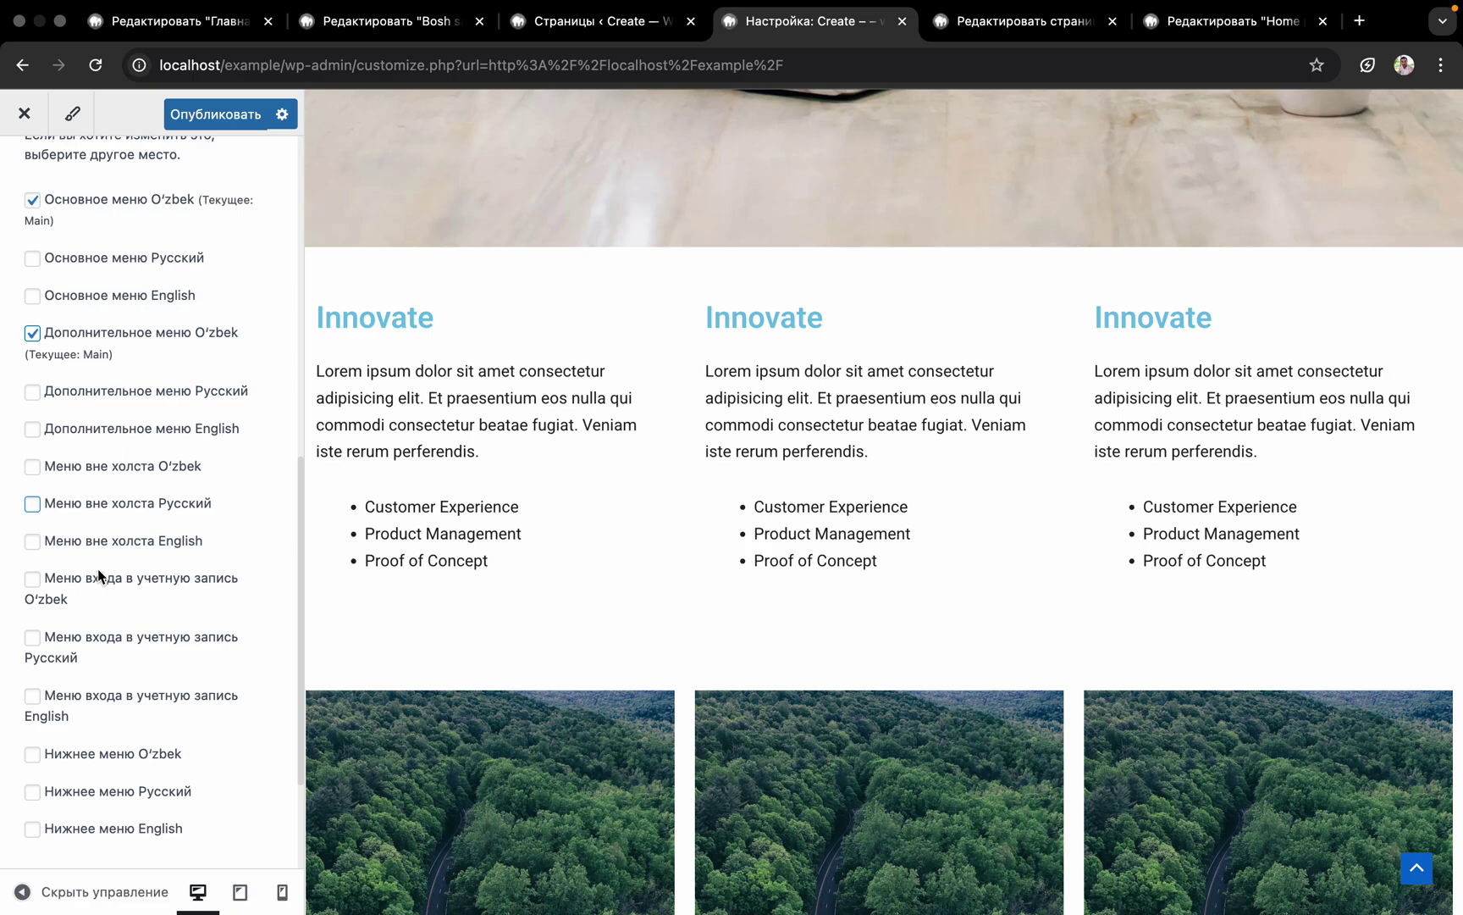
{"action": "scroll", "coordinate": [102, 598], "scroll_direction": "down", "scroll_amount": 2}
{"action": "scroll", "coordinate": [102, 598], "scroll_direction": "up", "scroll_amount": 8}
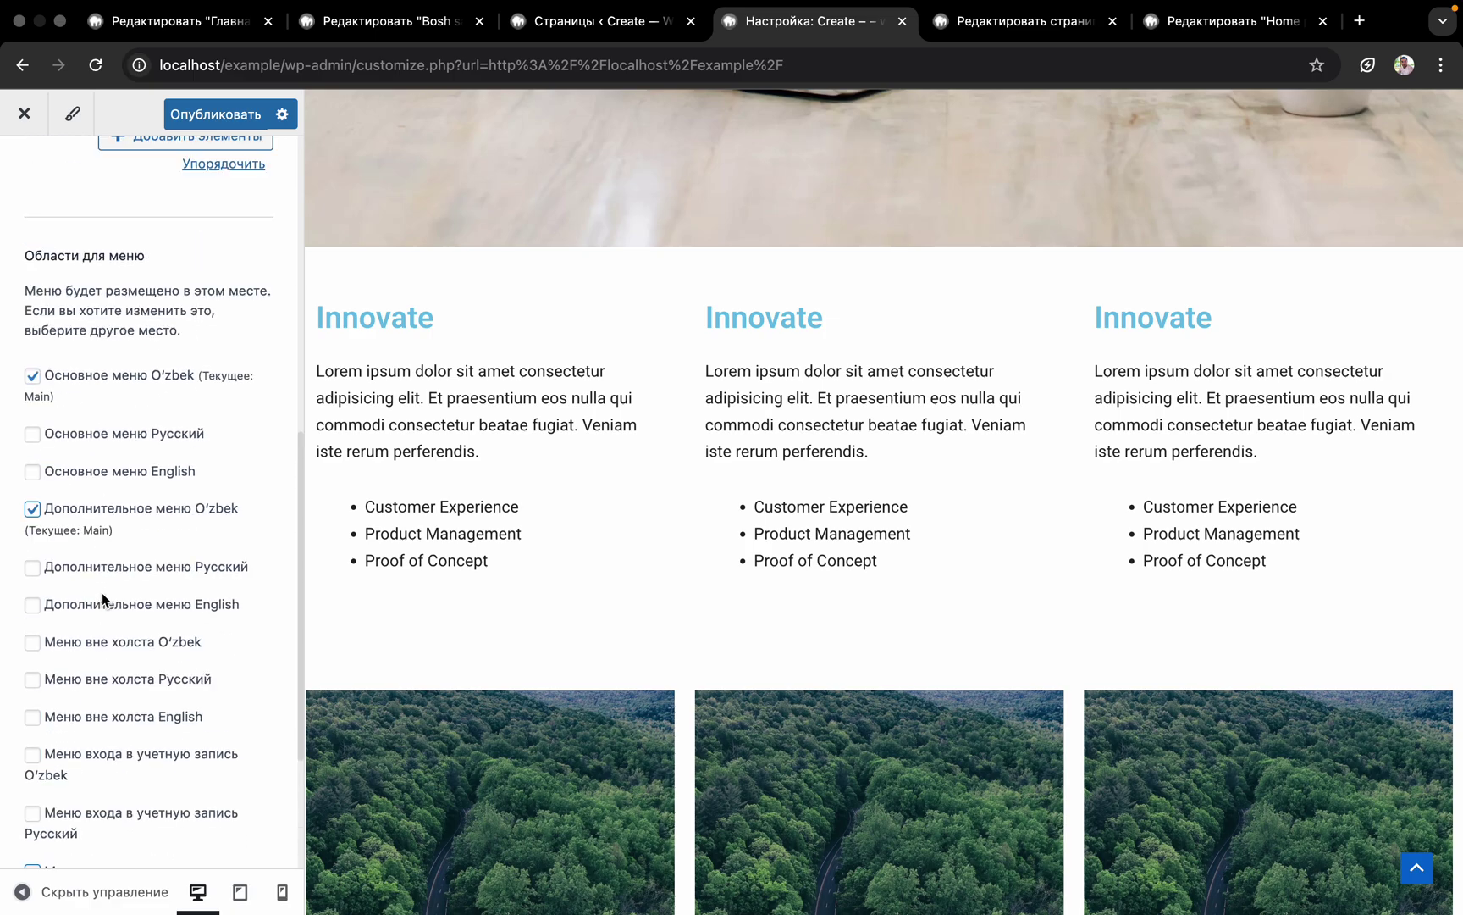
{"action": "scroll", "coordinate": [44, 169], "scroll_direction": "up", "scroll_amount": 2}
{"action": "left_click", "coordinate": [24, 171]}
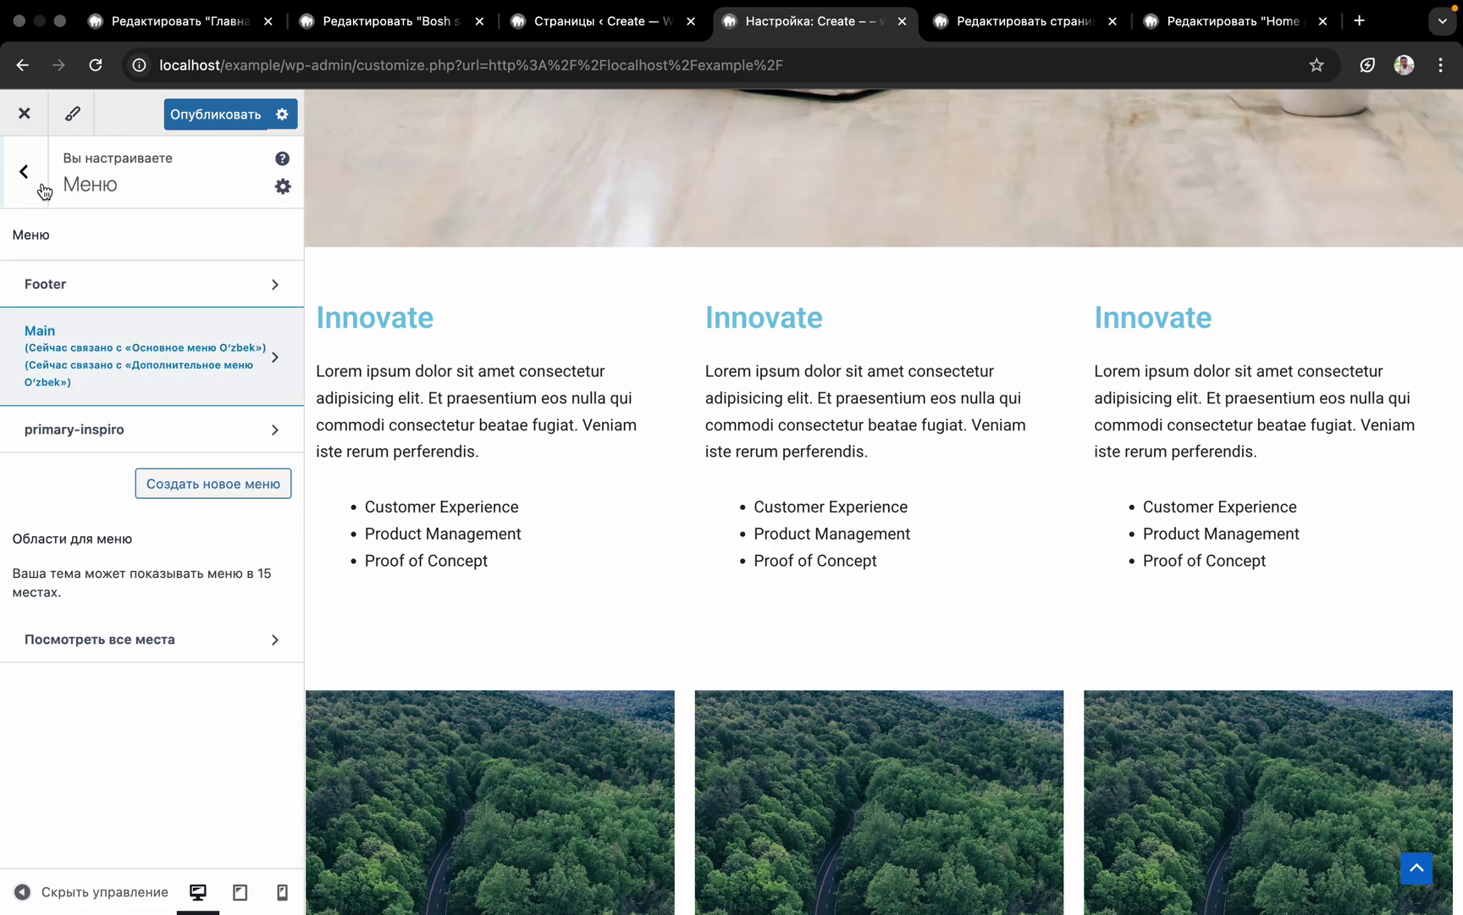
{"action": "left_click", "coordinate": [227, 118]}
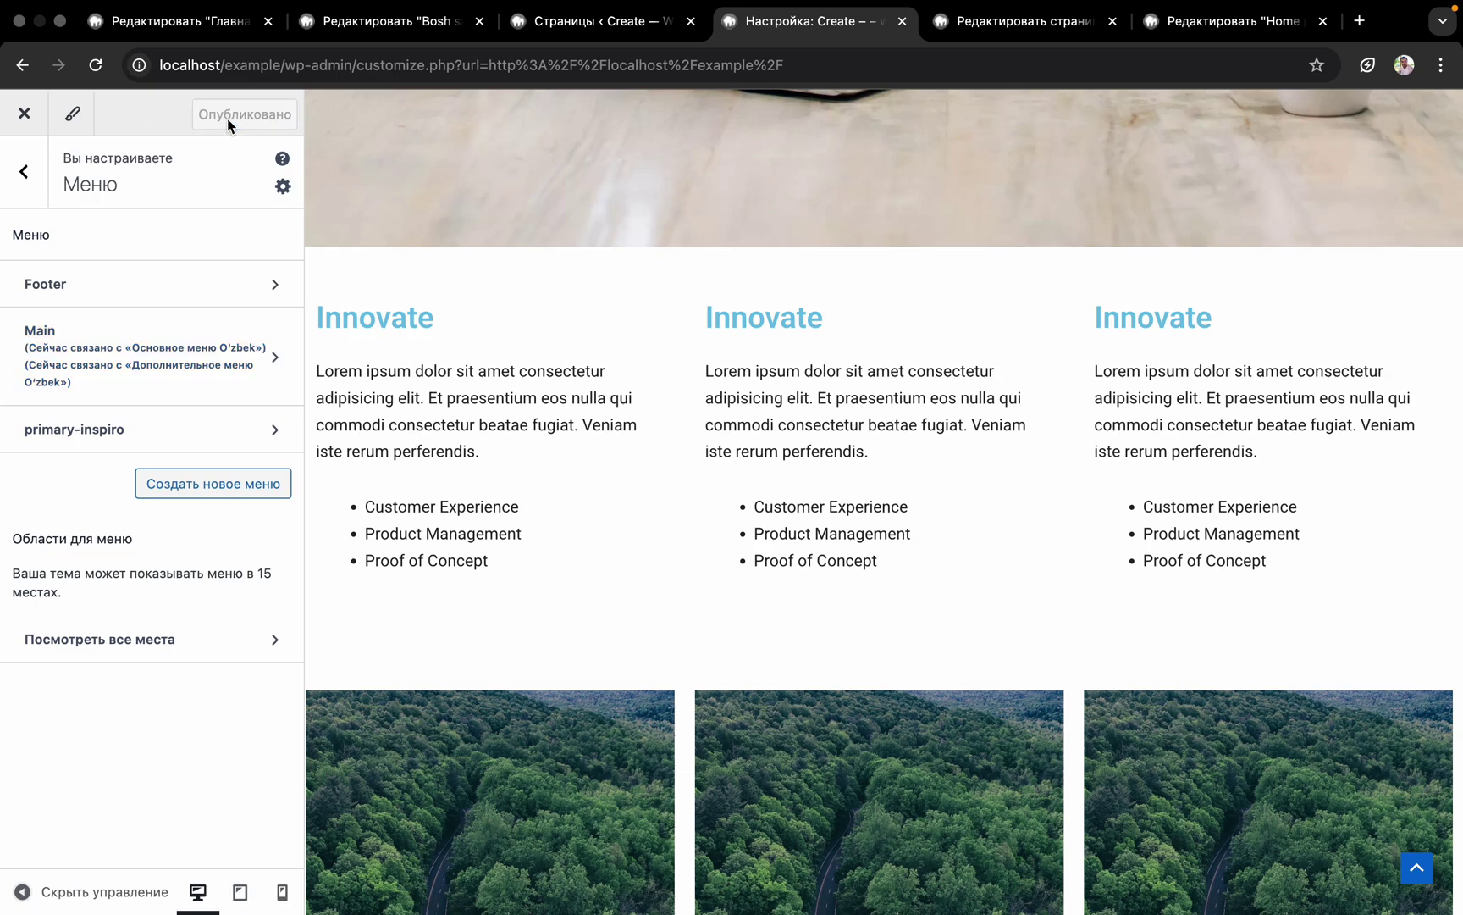
Open the site's front page in the English page editor's tab to check the header menu, and return to the customizer
{"action": "left_click", "coordinate": [1029, 21]}
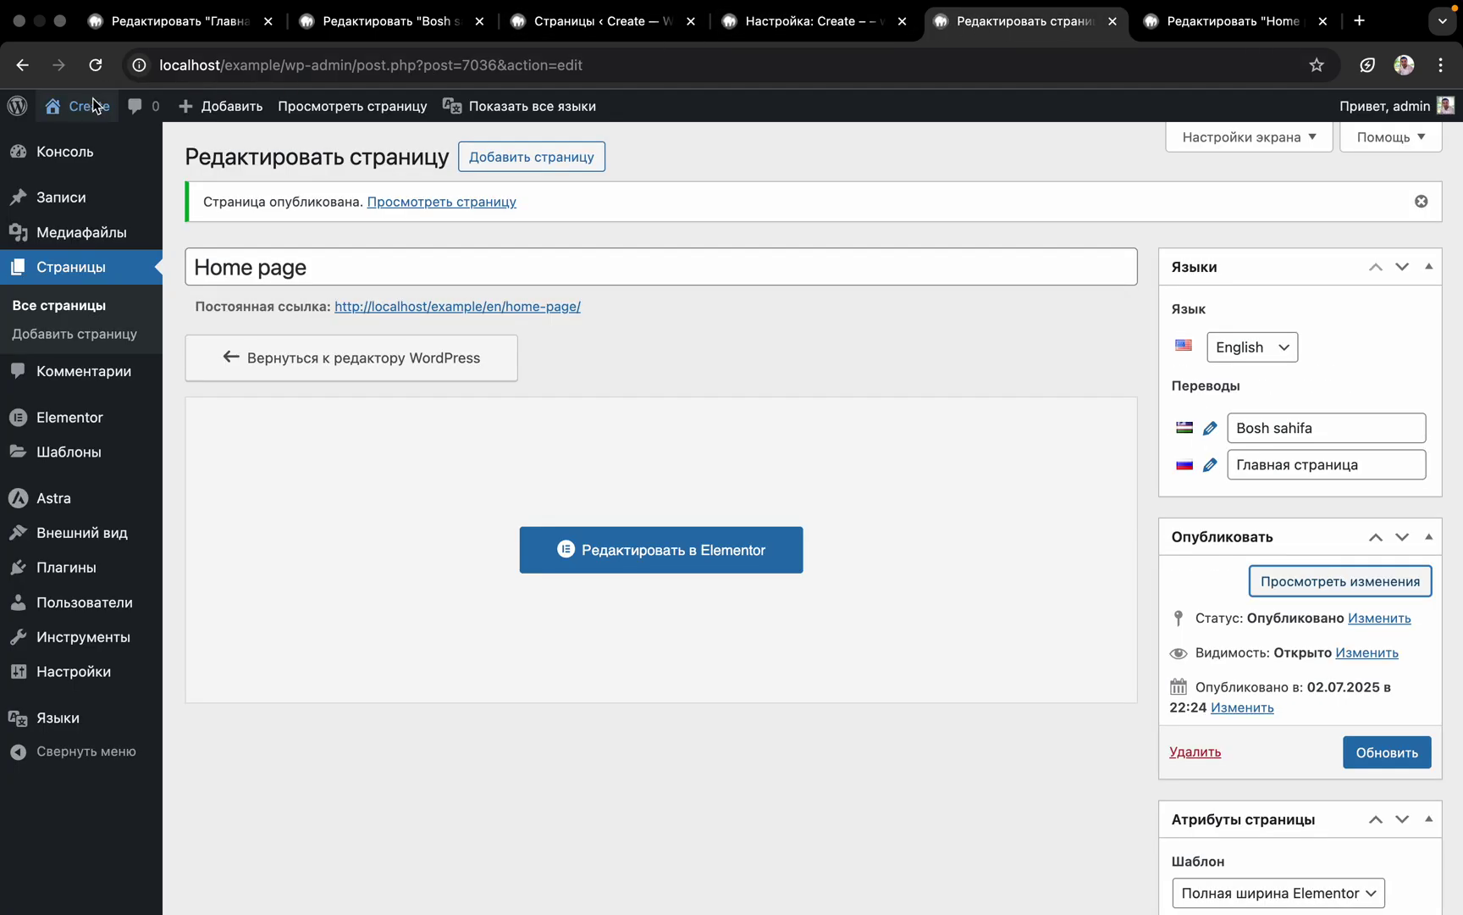
{"action": "left_click", "coordinate": [86, 138]}
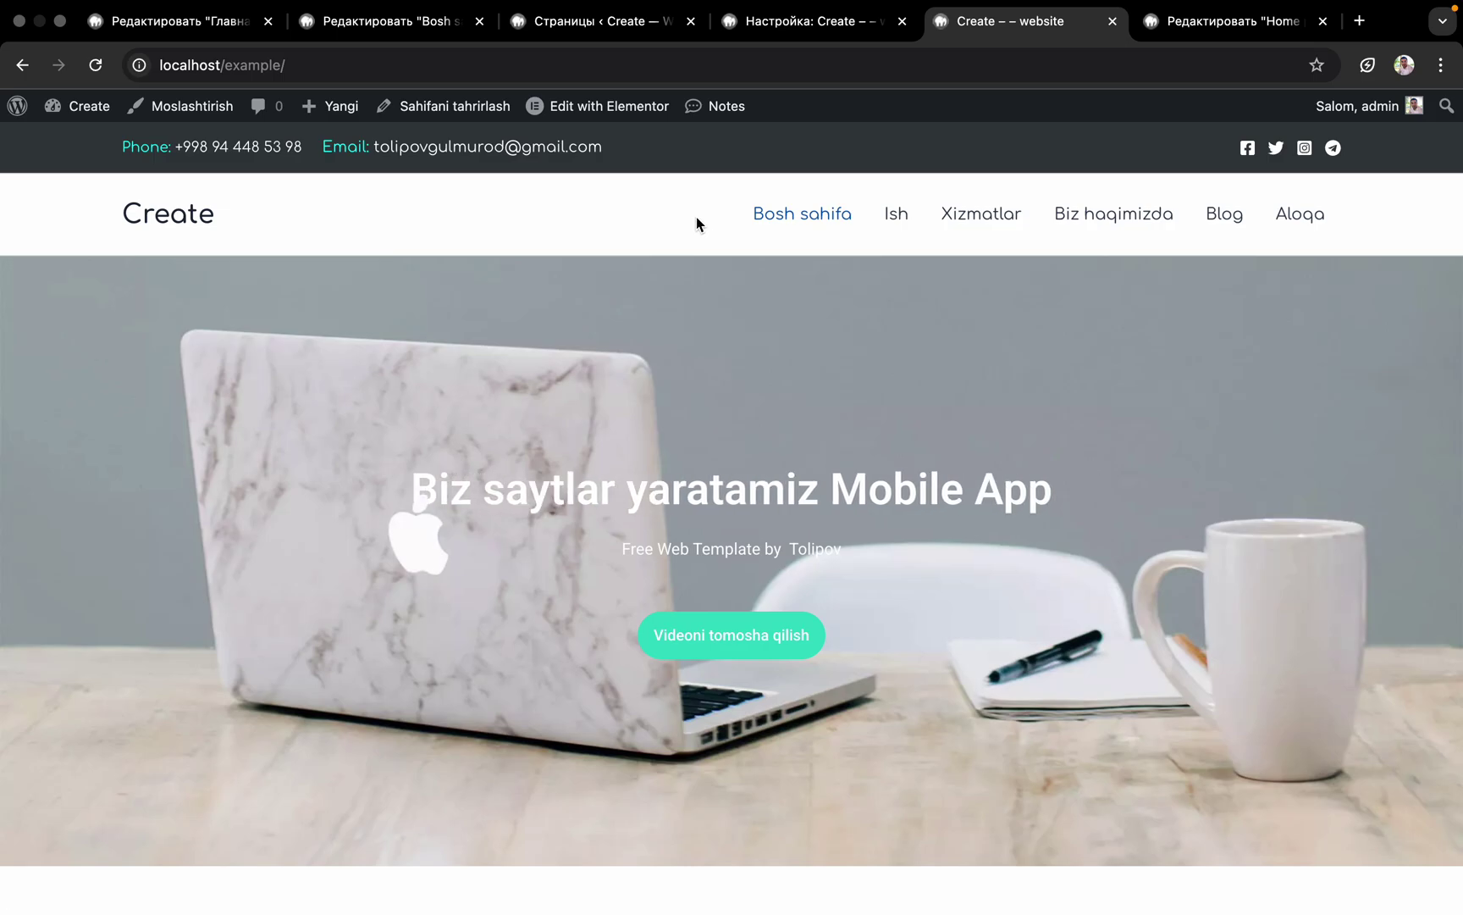
{"action": "left_click", "coordinate": [823, 23]}
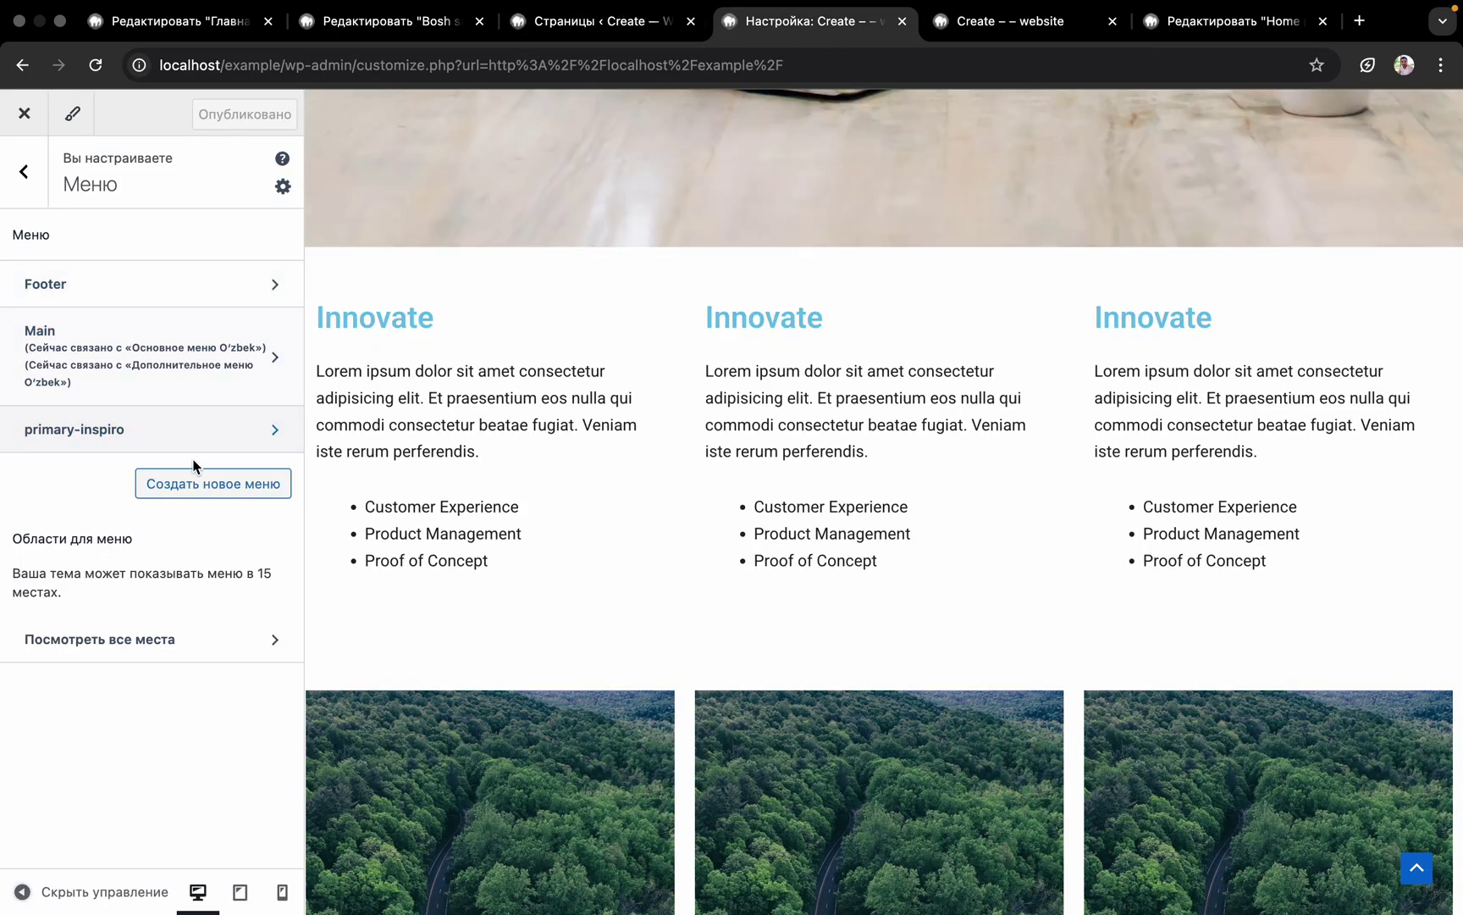
Create a menu named "Main ru" assigned to the Основное меню Русский location and start adding items to it
{"action": "left_click", "coordinate": [182, 486]}
{"action": "type", "text": "Main ru"}
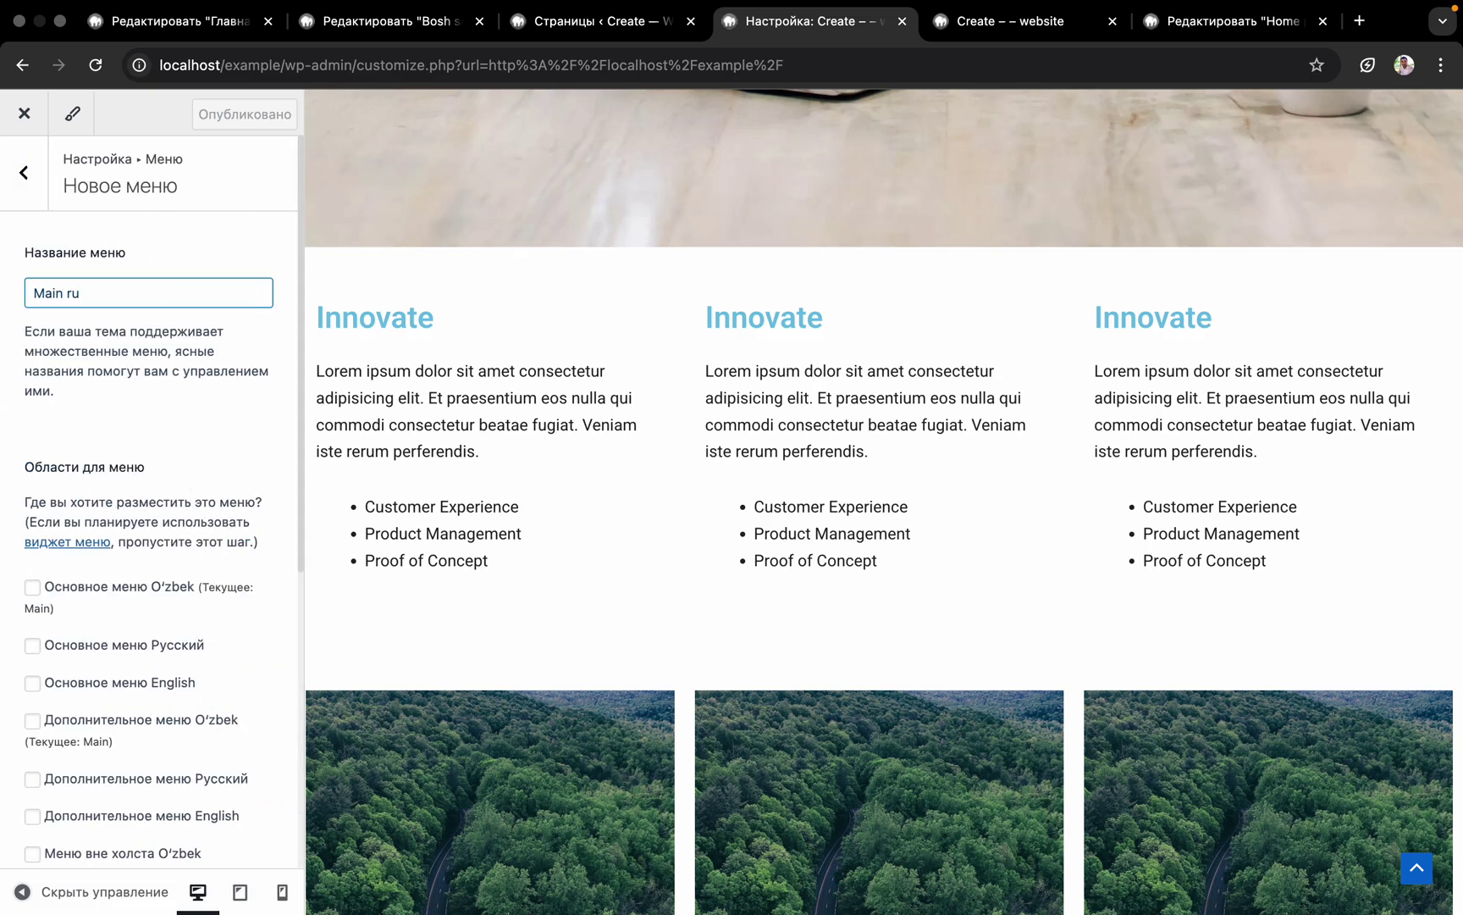
{"action": "left_click", "coordinate": [98, 645]}
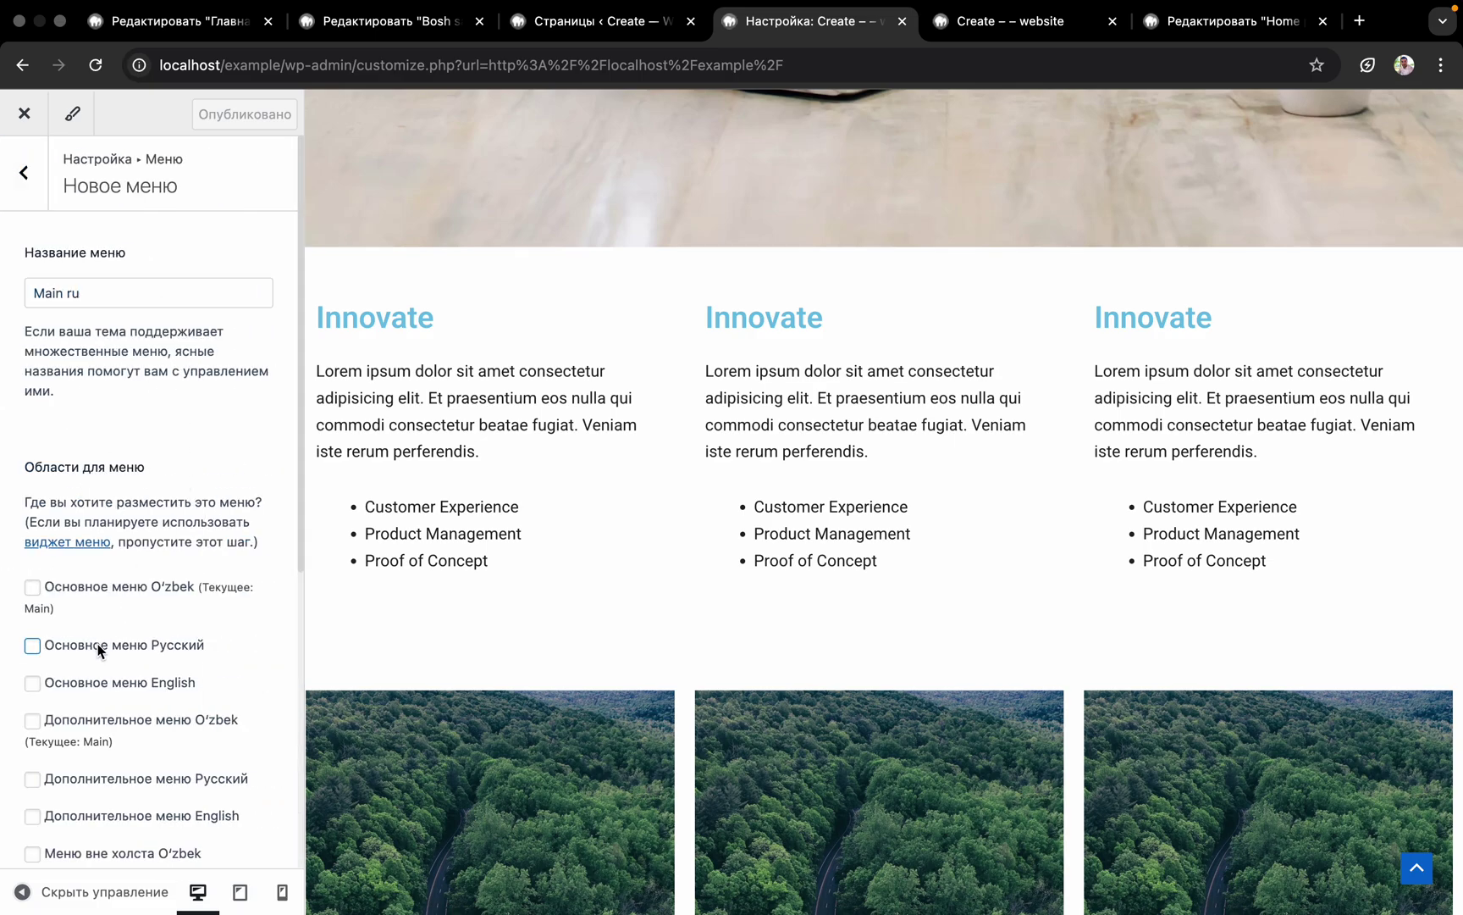
{"action": "scroll", "coordinate": [165, 804], "scroll_direction": "down", "scroll_amount": 10}
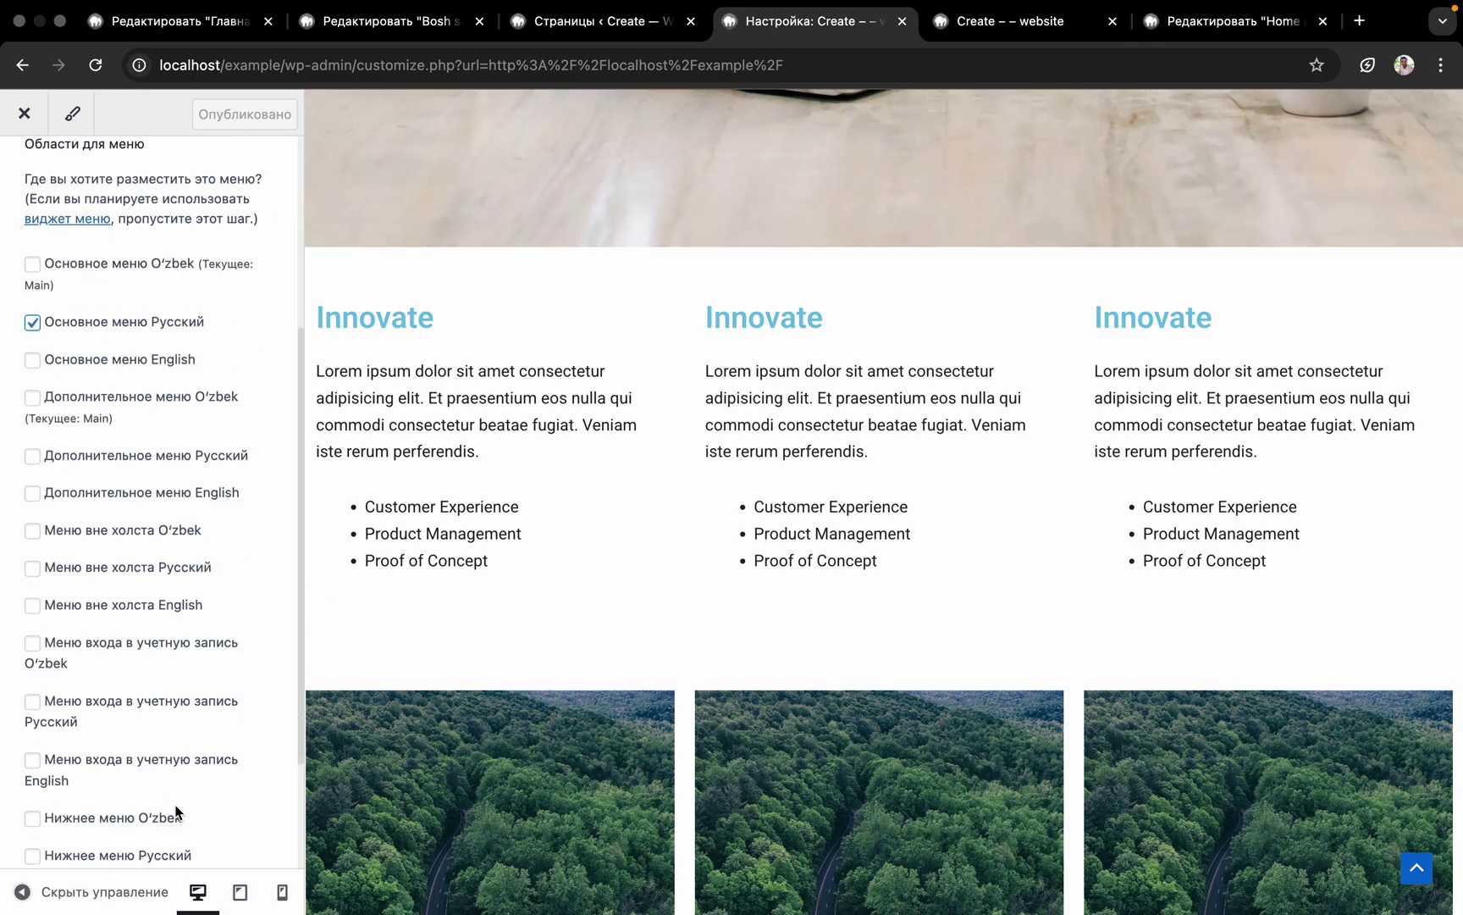
{"action": "left_click", "coordinate": [212, 828]}
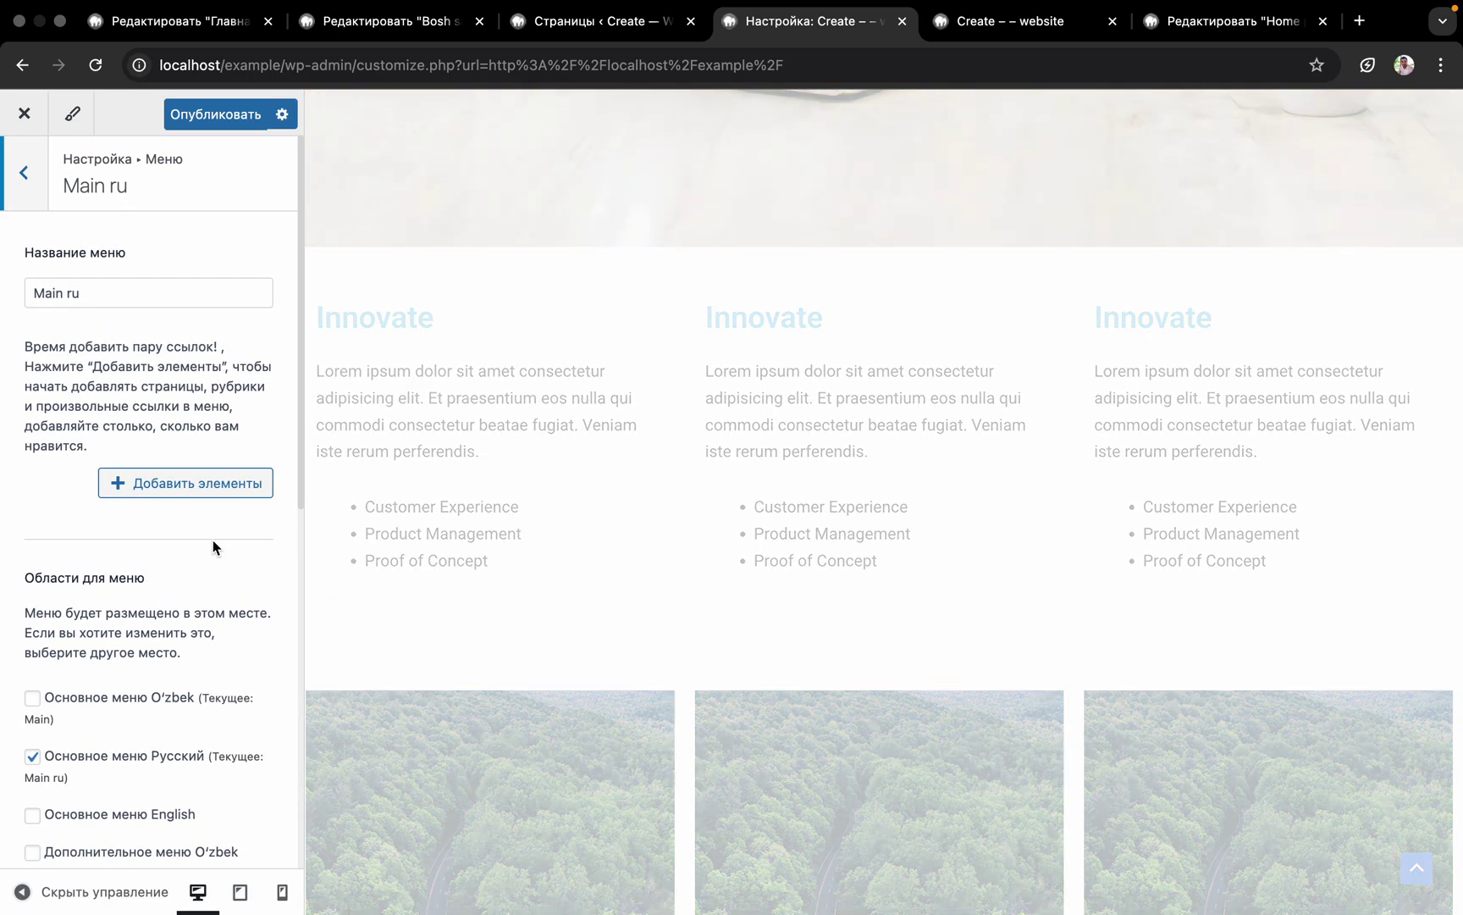
{"action": "left_click", "coordinate": [208, 483]}
{"action": "left_click", "coordinate": [465, 193]}
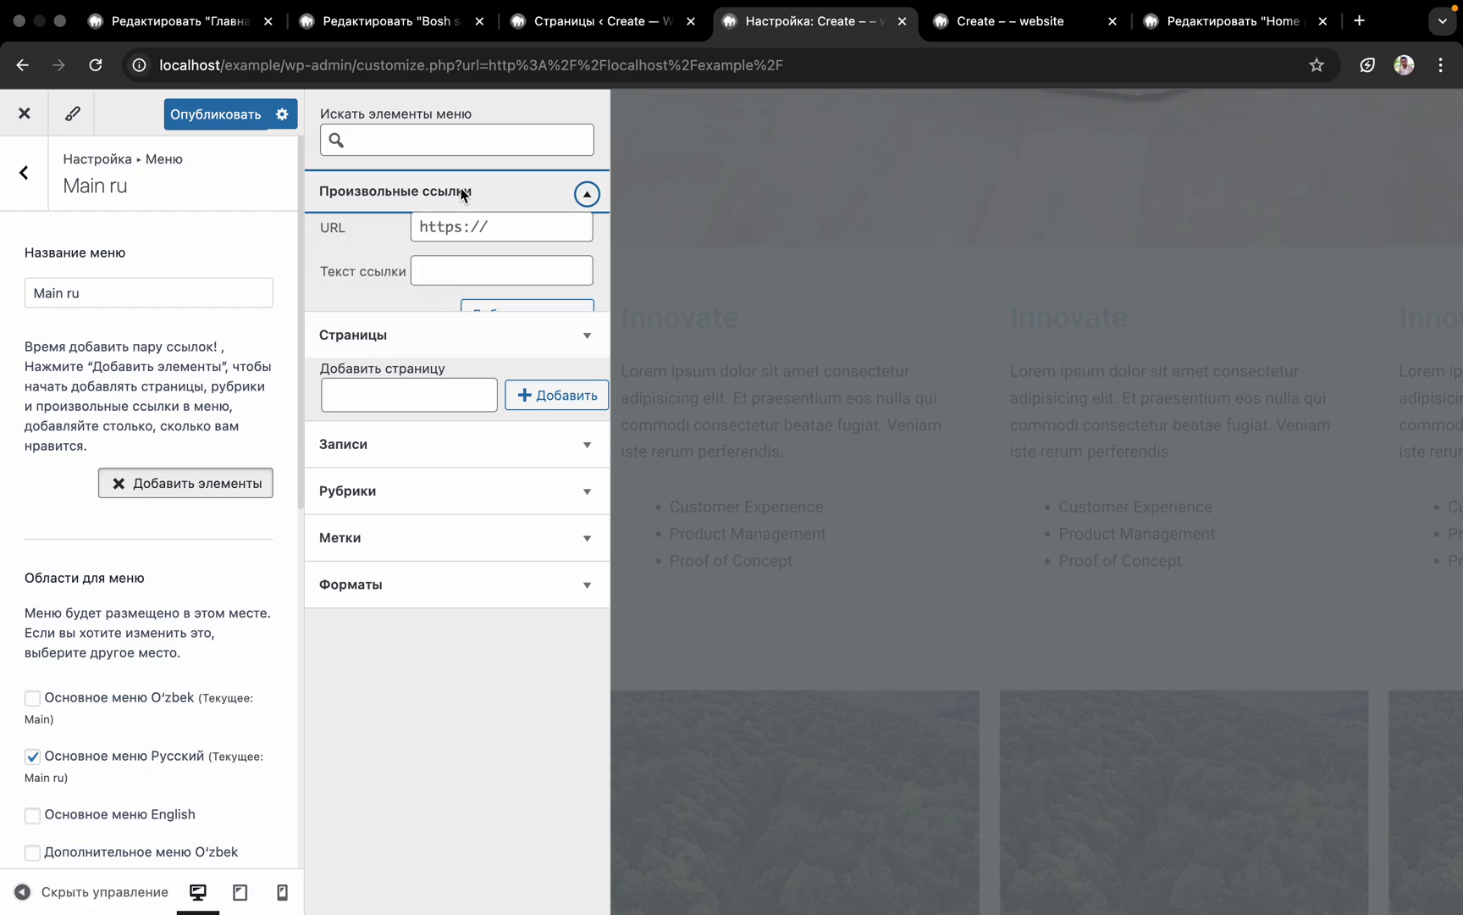
{"action": "left_click", "coordinate": [462, 240]}
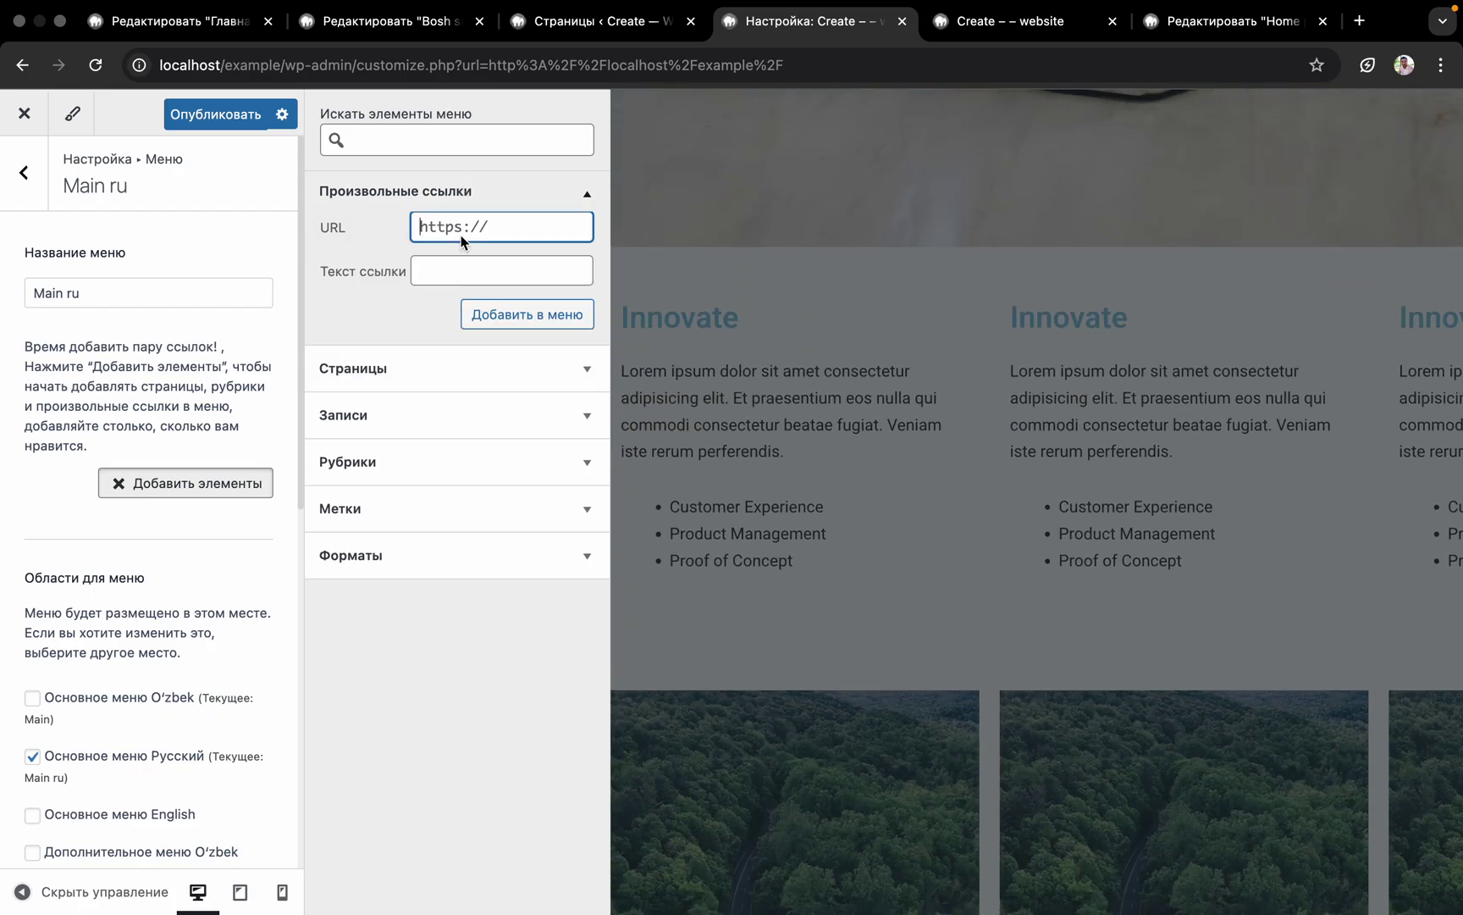
{"action": "type", "text": "#"}
{"action": "left_click", "coordinate": [465, 266]}
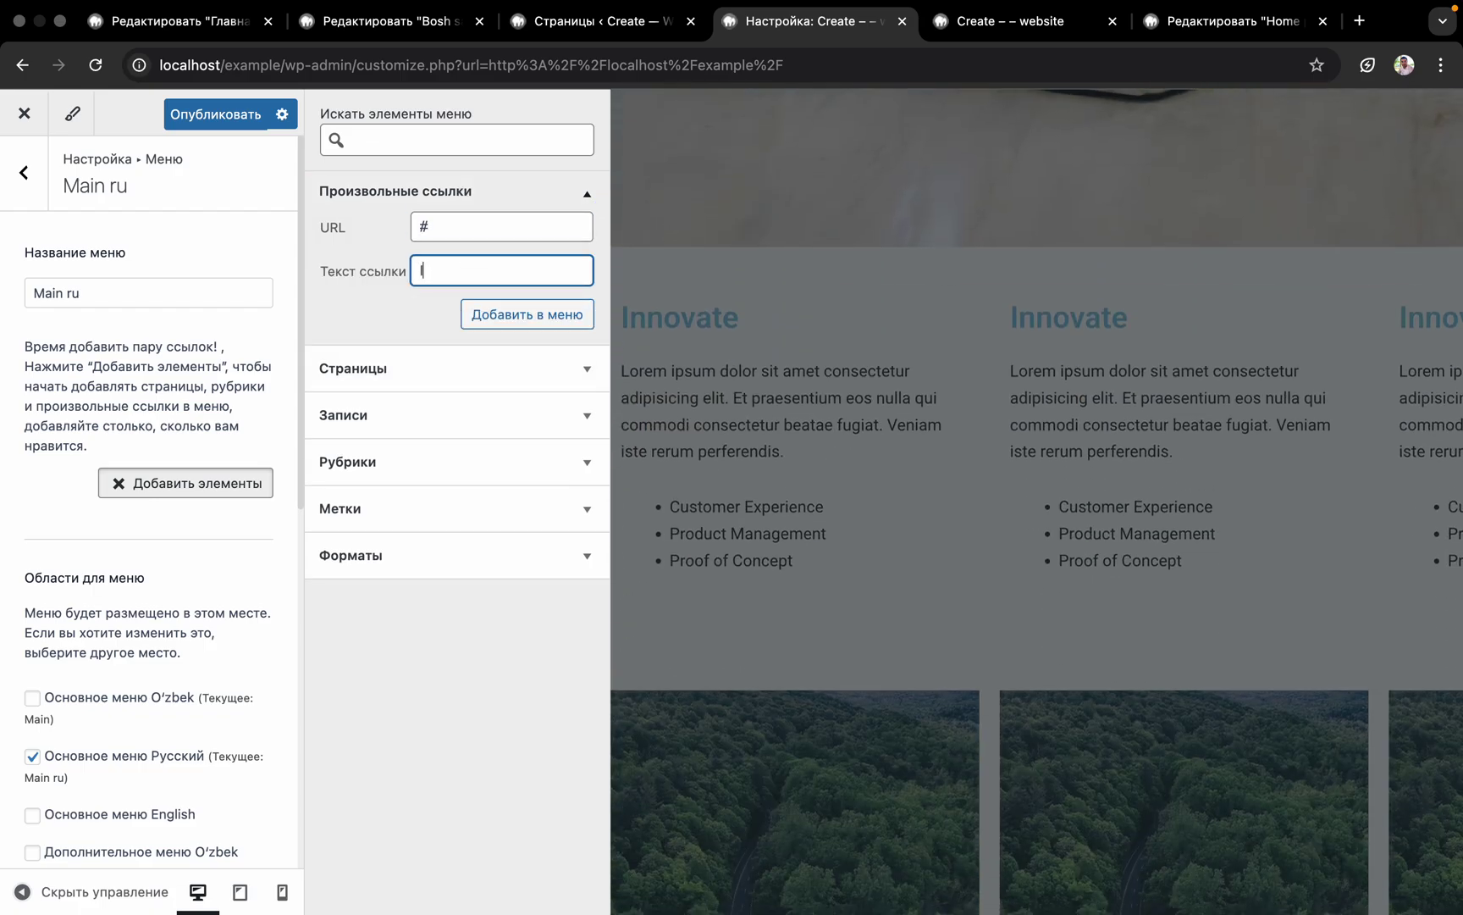
{"action": "left_click", "coordinate": [480, 231]}
{"action": "key", "text": "BackSpace"}
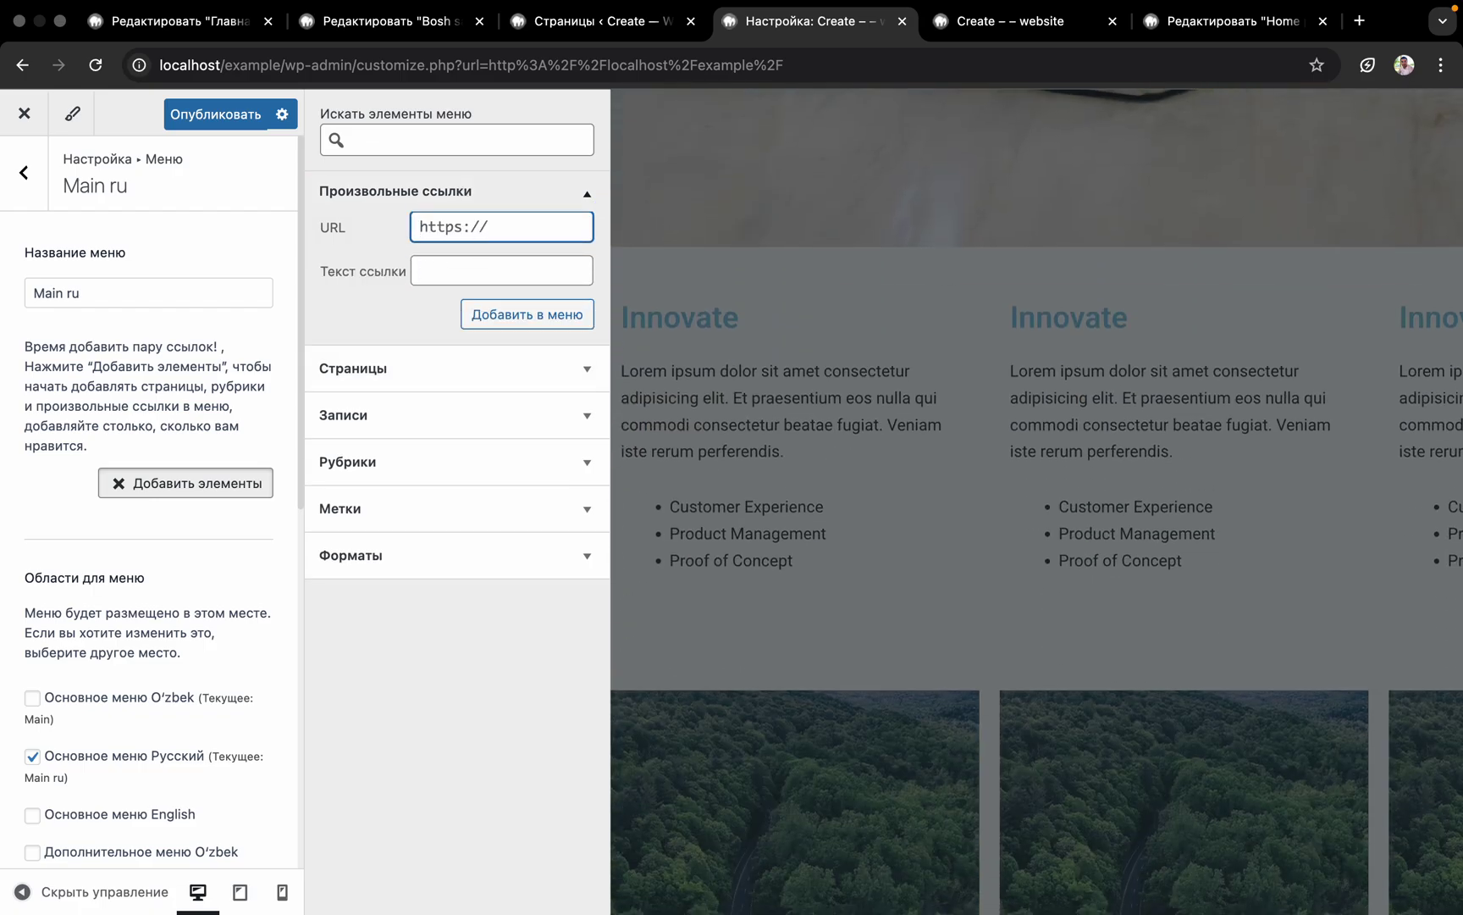
Add the existing Russian page "Главная страница" to the Main ru menu
{"action": "left_click", "coordinate": [388, 372]}
{"action": "scroll", "coordinate": [411, 399], "scroll_direction": "down", "scroll_amount": 1}
{"action": "left_click", "coordinate": [411, 399]}
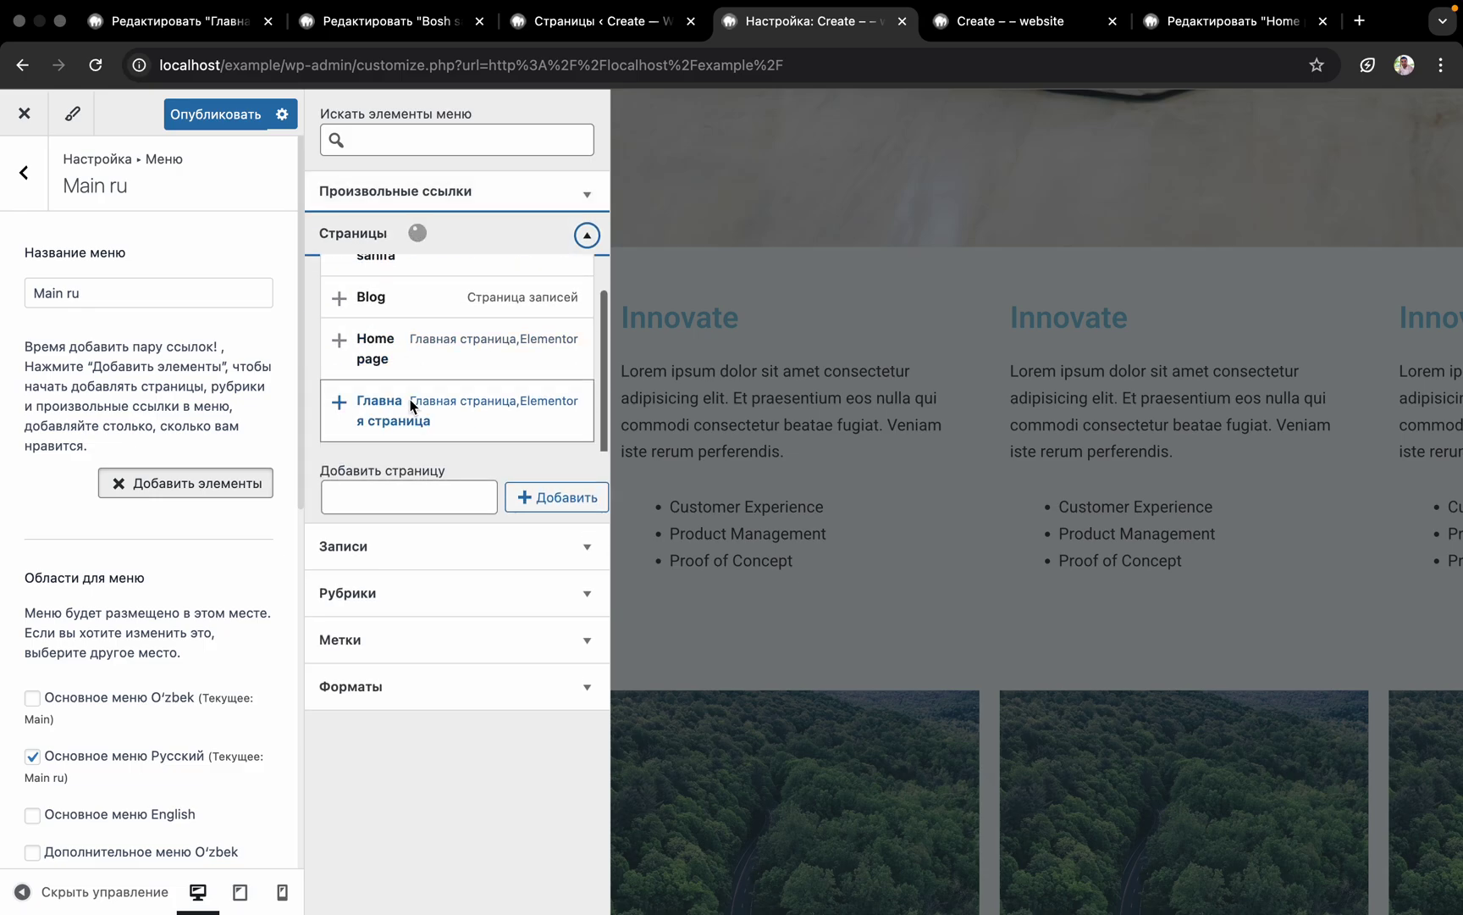
Add a custom link "О нас" with the URL "#" to the Main ru menu
{"action": "left_click", "coordinate": [454, 191]}
{"action": "left_click", "coordinate": [456, 269]}
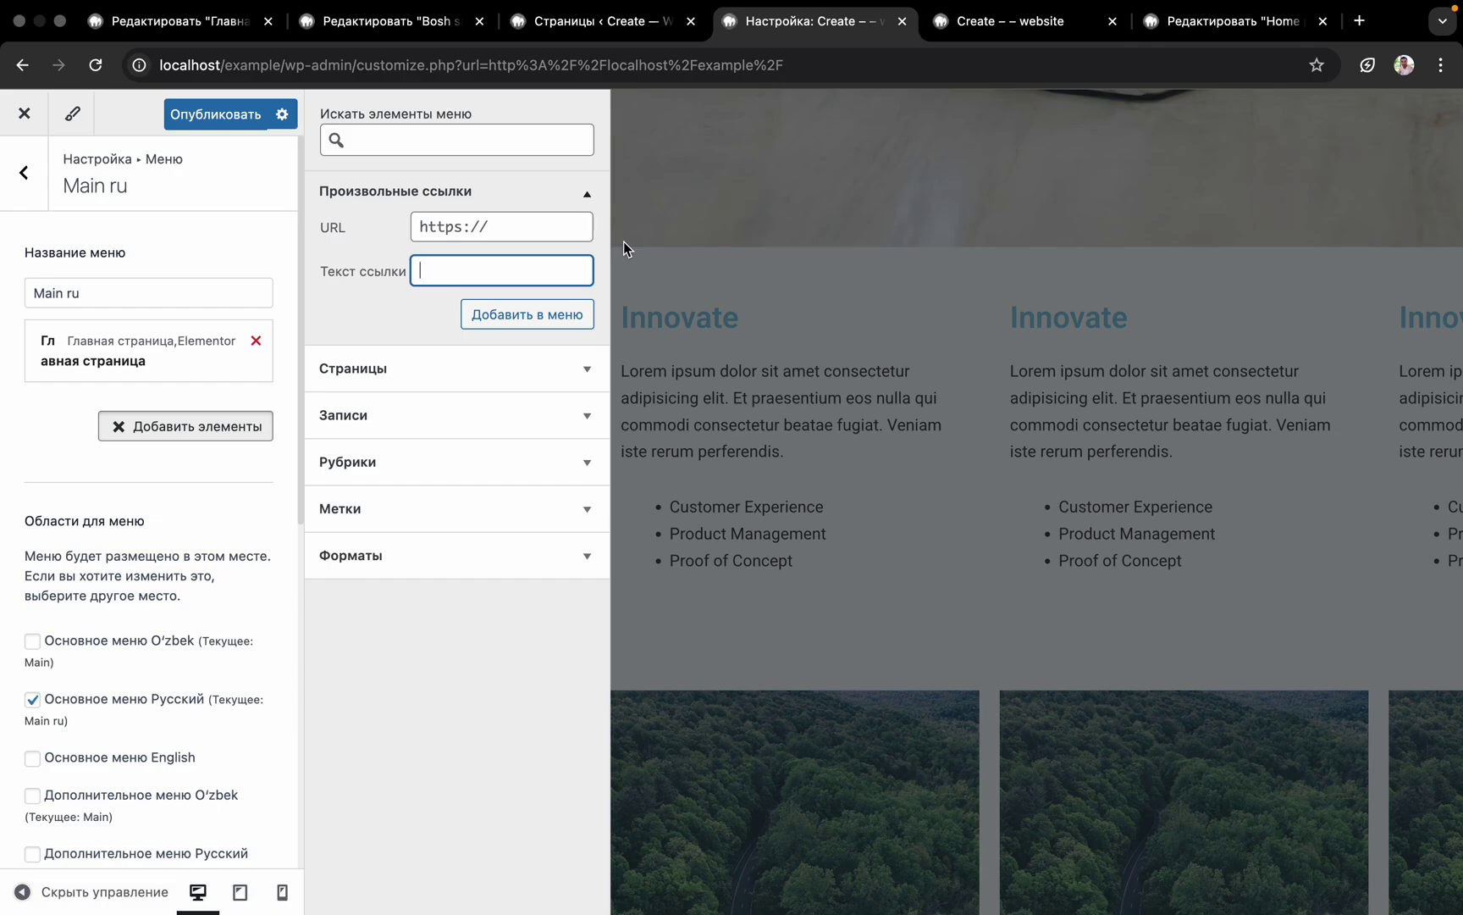
{"action": "left_click", "coordinate": [498, 223]}
{"action": "type", "text": "#"}
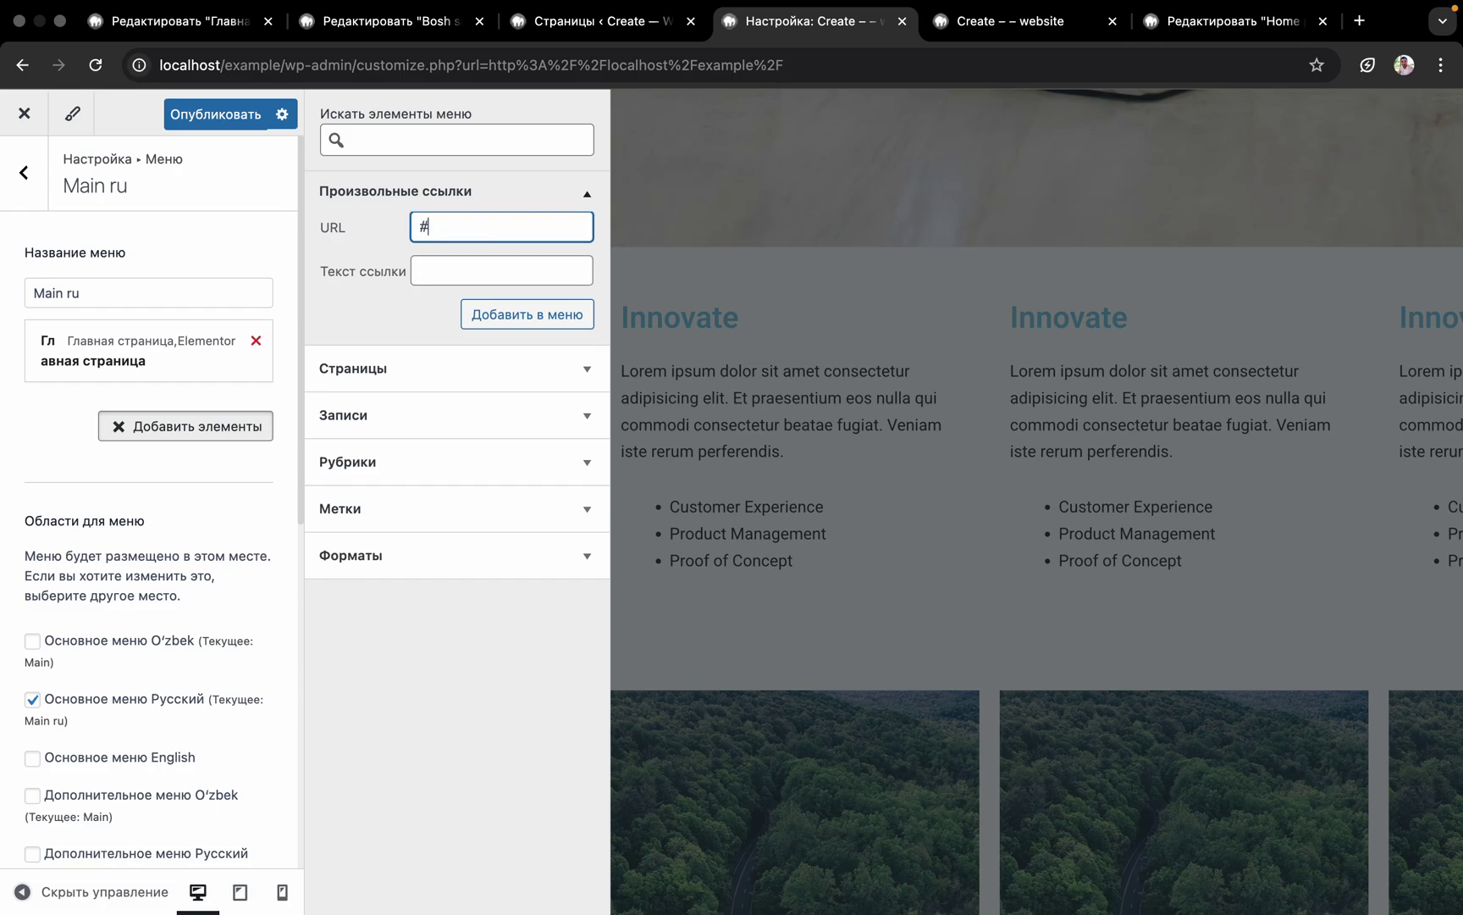
{"action": "left_click", "coordinate": [462, 273]}
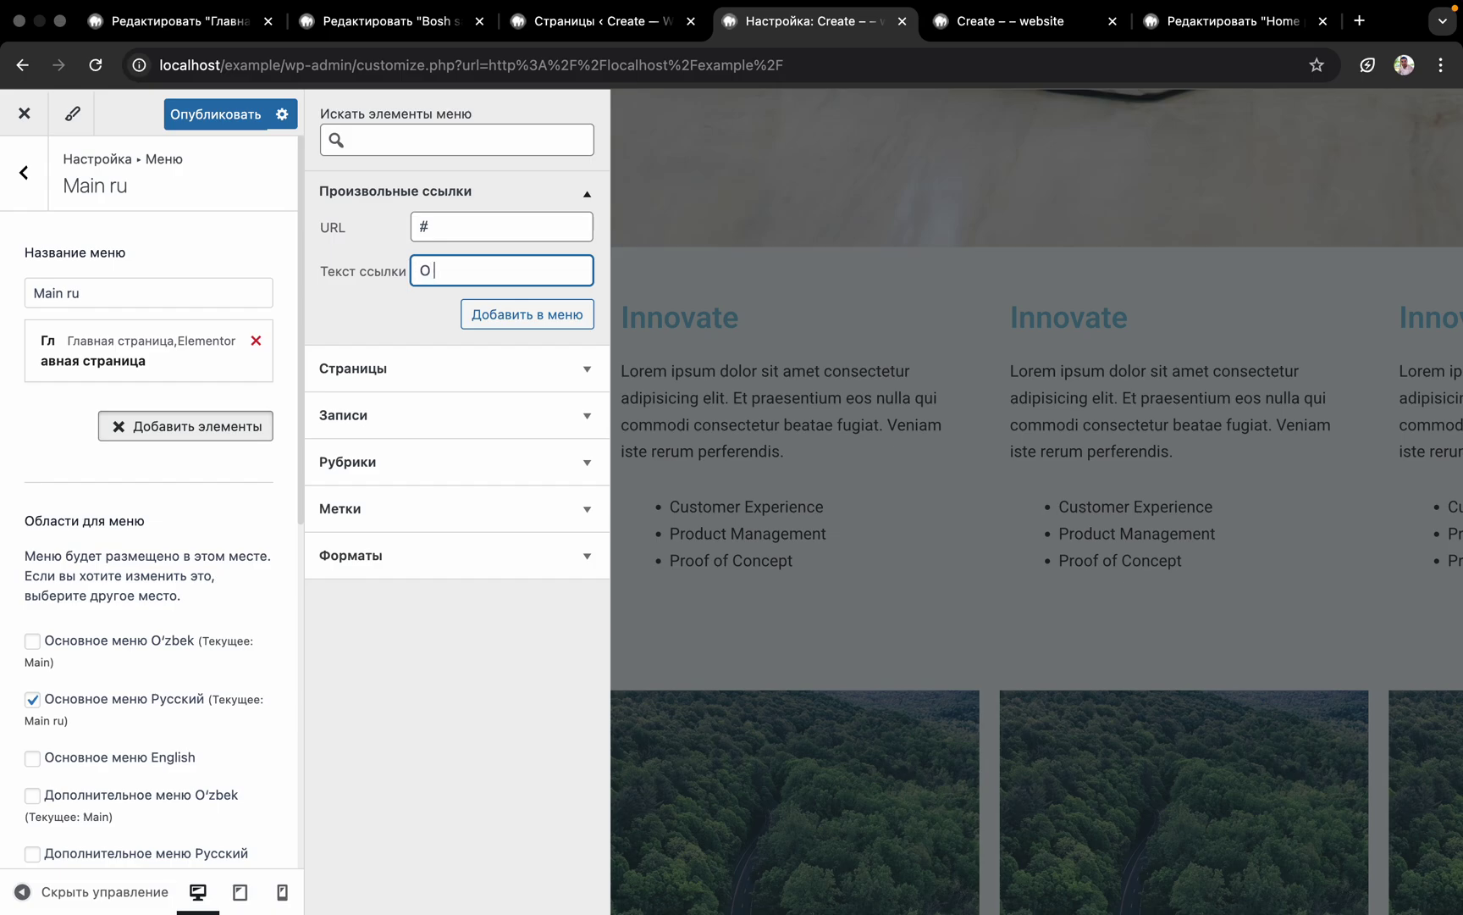
{"action": "left_click", "coordinate": [520, 310]}
Add a custom link "Контакты" with the URL "#" to the Main ru menu and publish the changes
{"action": "left_click", "coordinate": [504, 229]}
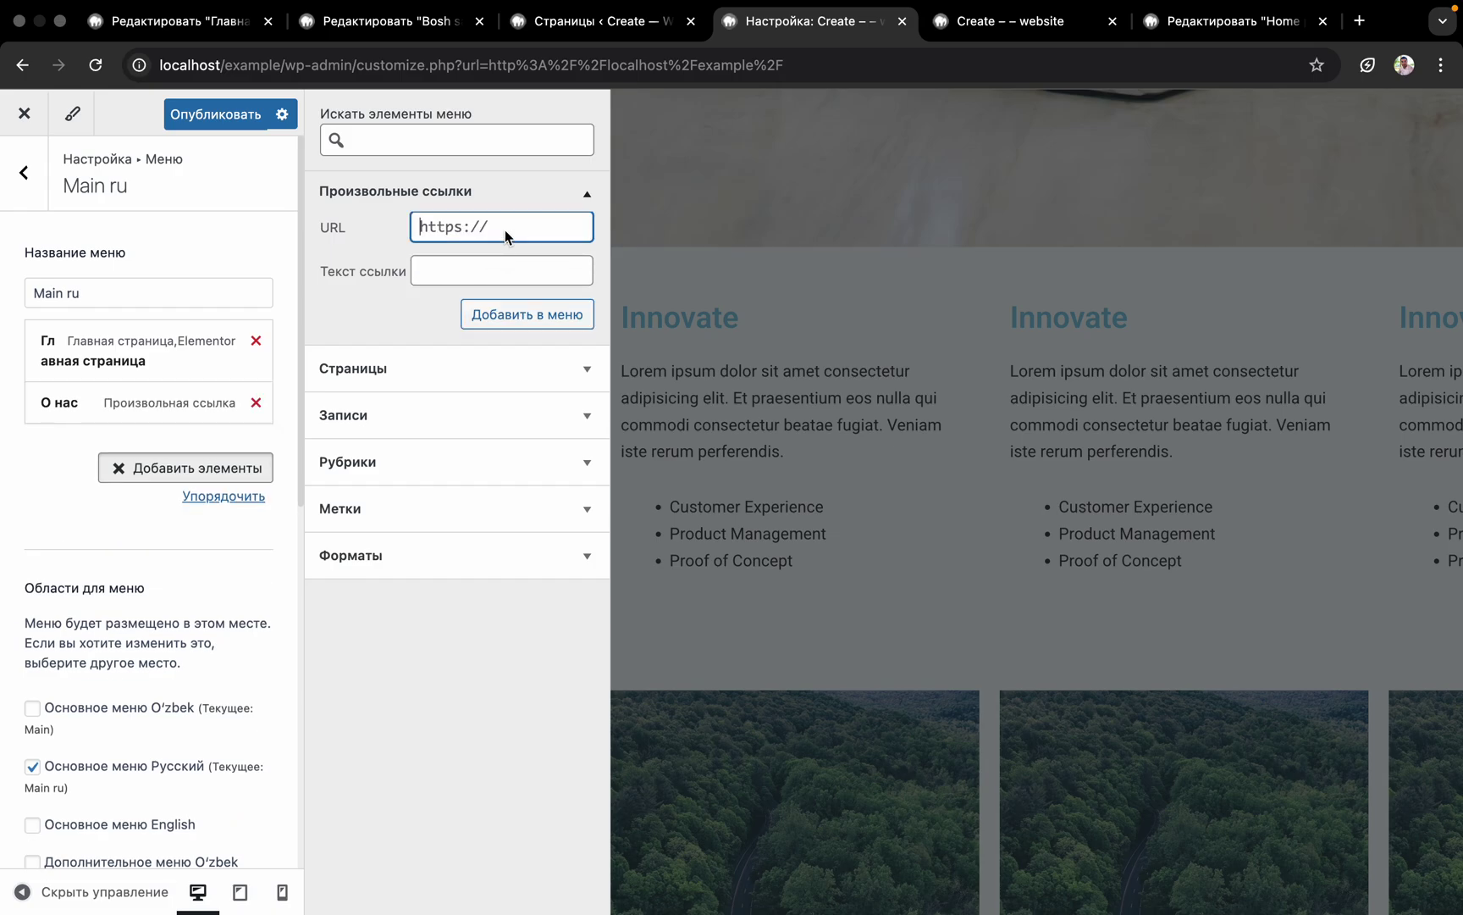
{"action": "type", "text": "3"}
{"action": "key", "text": "BackSpace"}
{"action": "type", "text": "№"}
{"action": "key", "text": "BackSpace"}
{"action": "type", "text": "#"}
{"action": "left_click", "coordinate": [497, 270]}
{"action": "type", "text": "УК"}
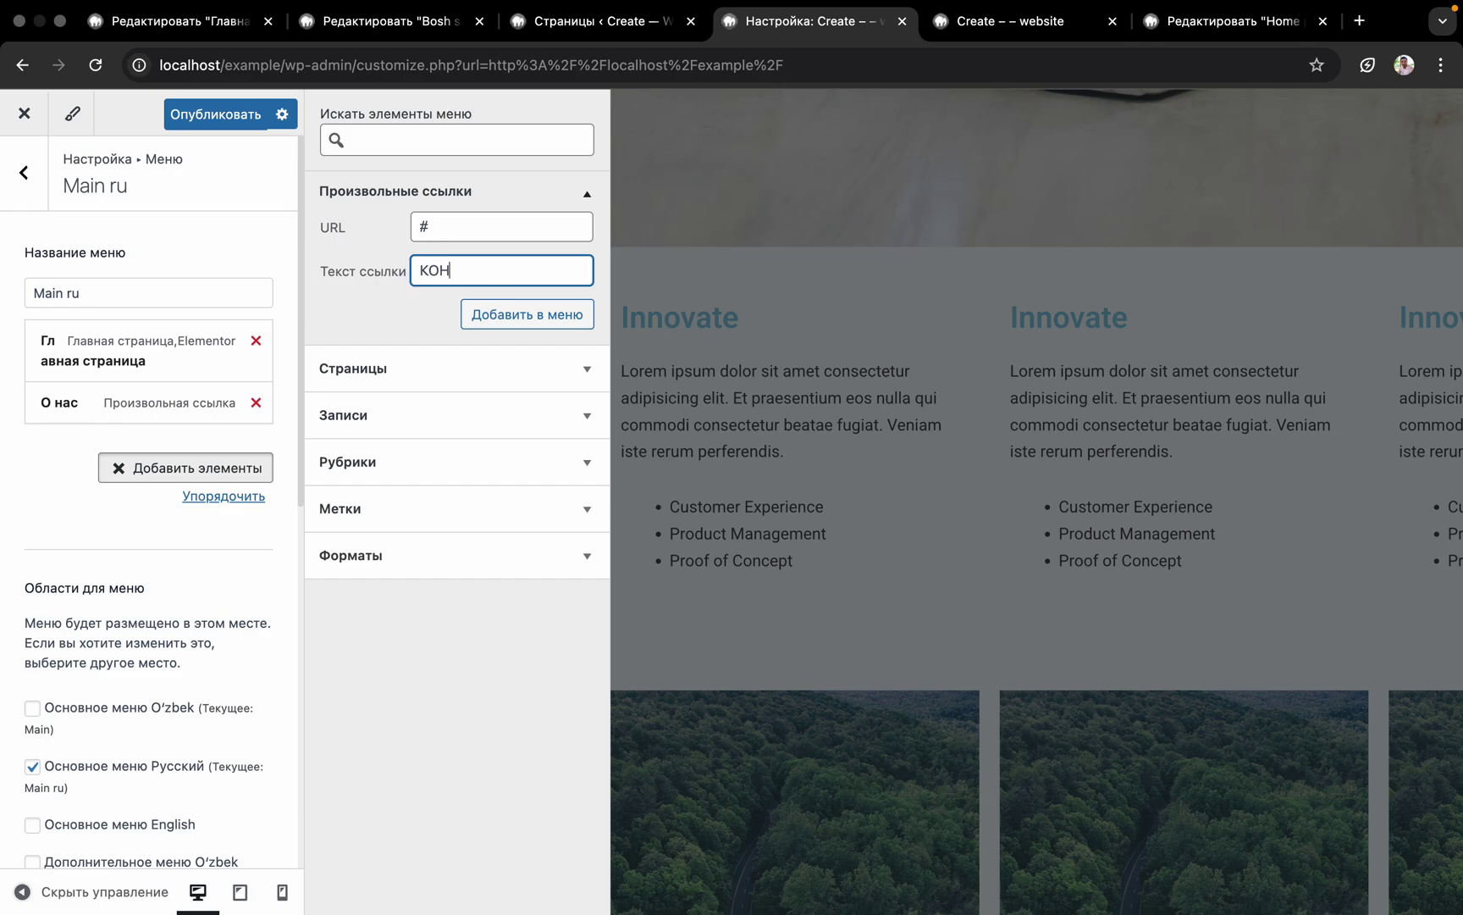
{"action": "type", "text": "КОЛ"}
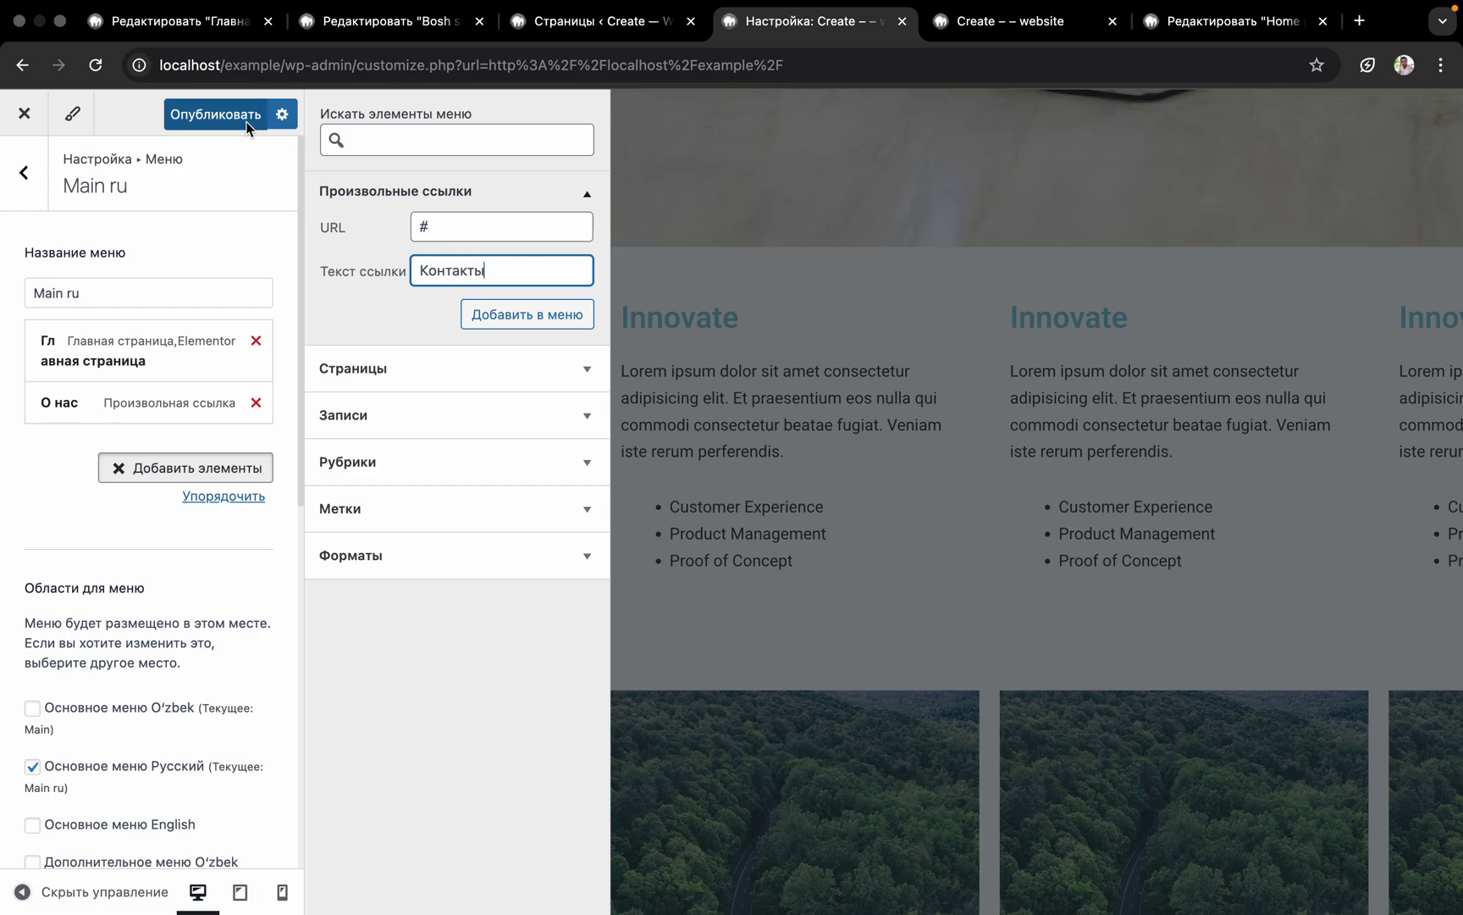
{"action": "left_click", "coordinate": [481, 314]}
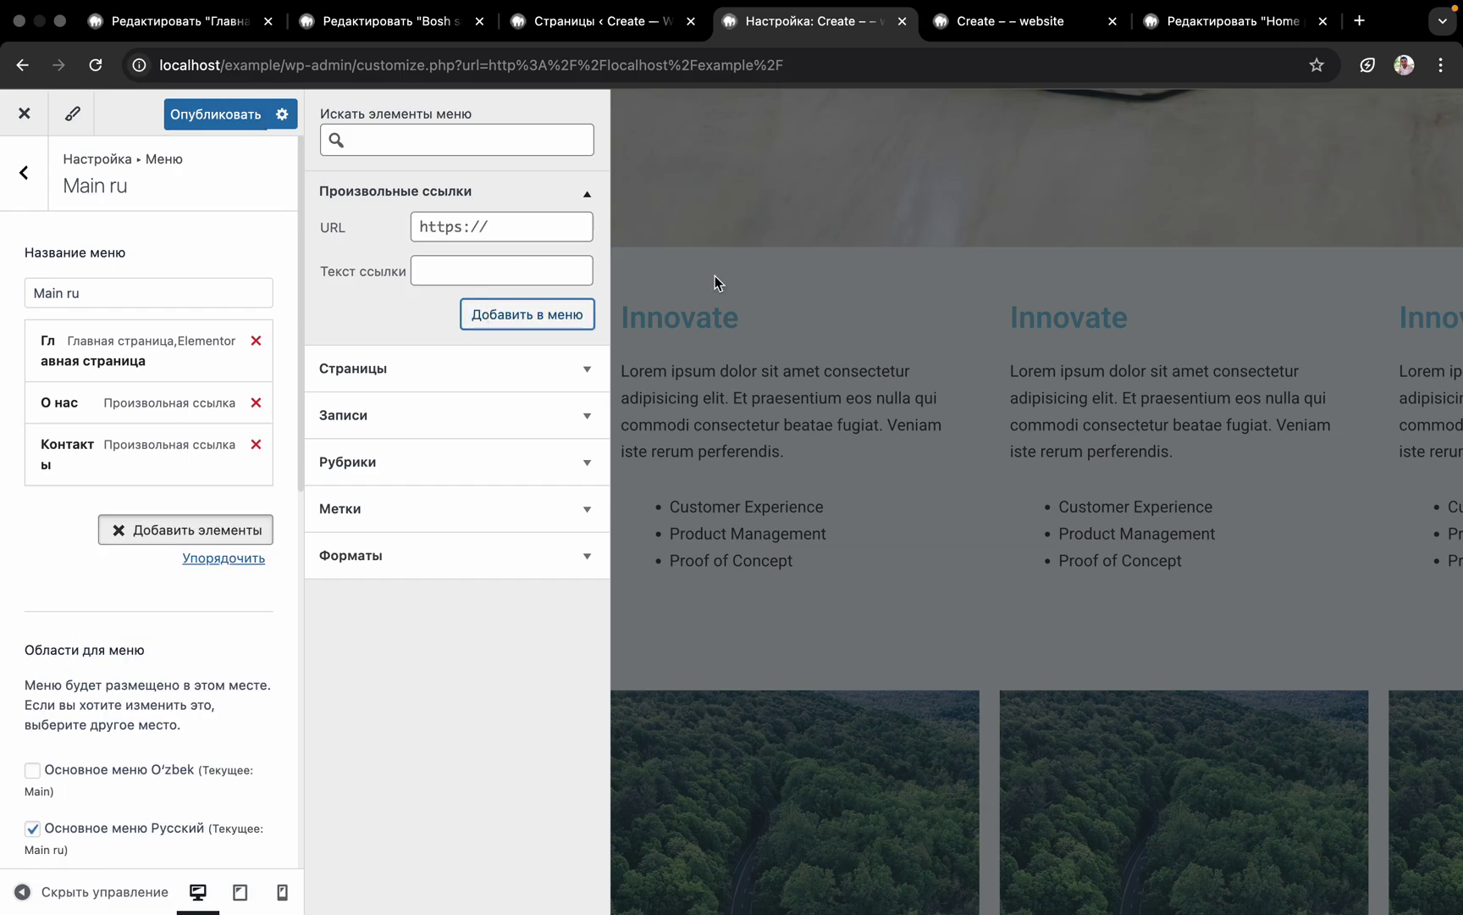
{"action": "left_click", "coordinate": [217, 114]}
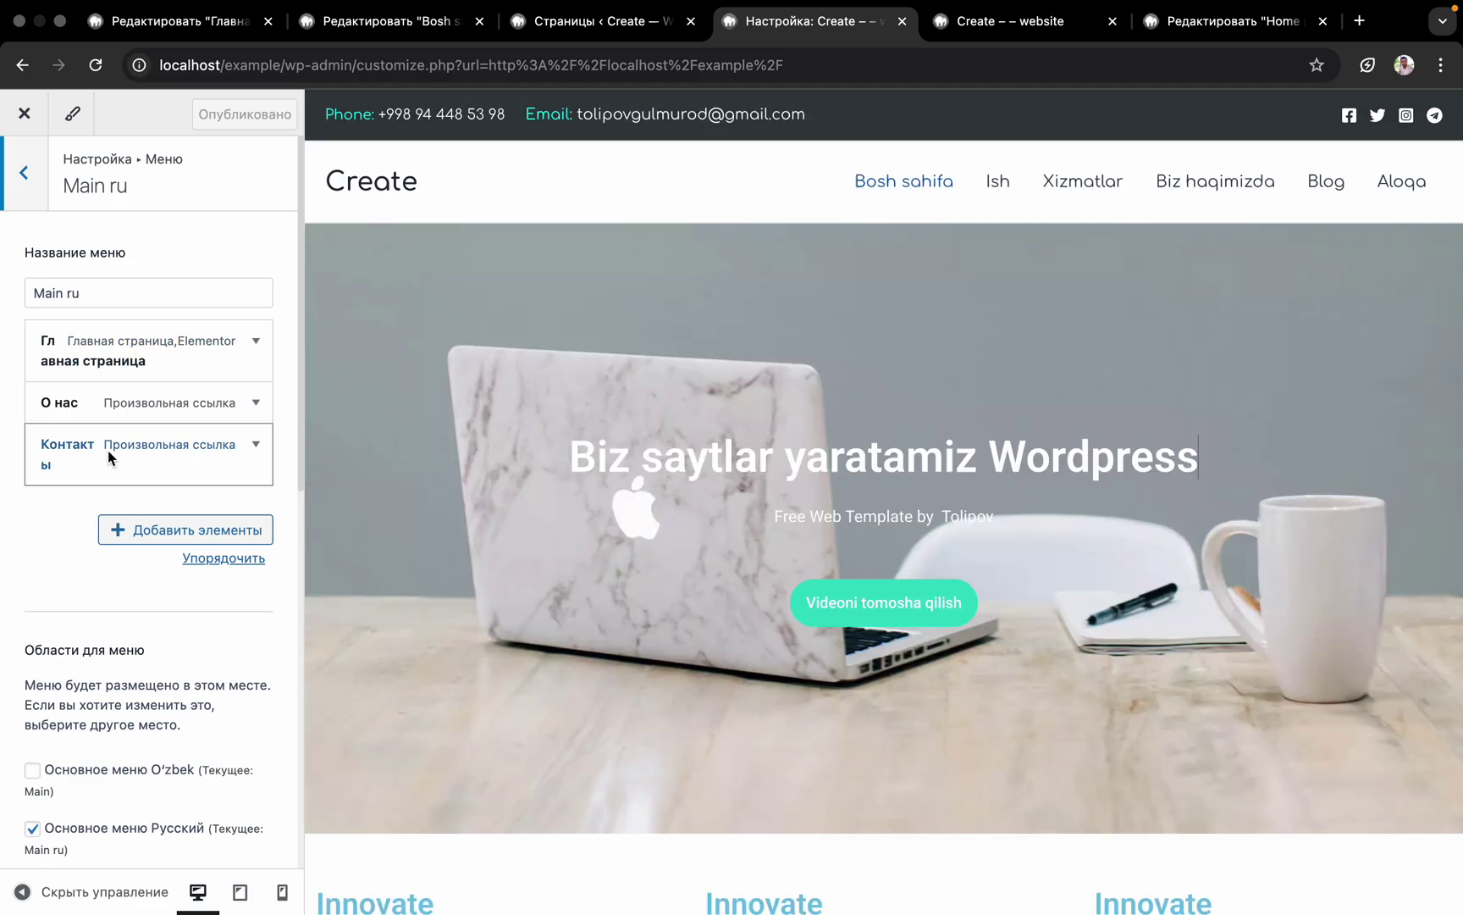
Add a custom link "Блог" with the URL "#" to the Main ru menu
{"action": "left_click", "coordinate": [153, 532]}
{"action": "left_click", "coordinate": [432, 229]}
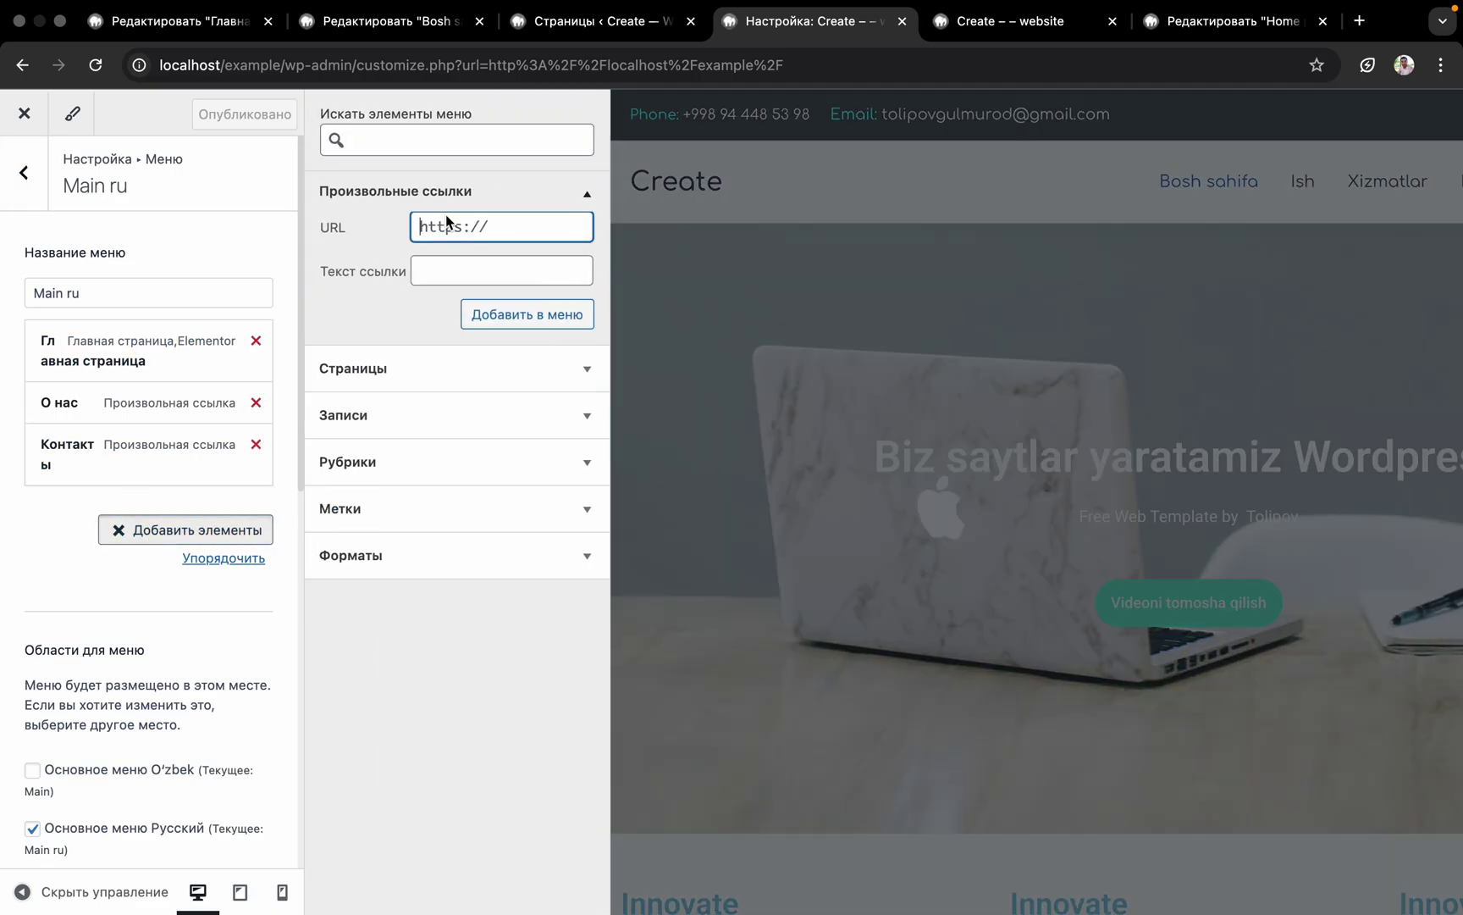
{"action": "type", "text": "h"}
{"action": "key", "text": "BackSpace"}
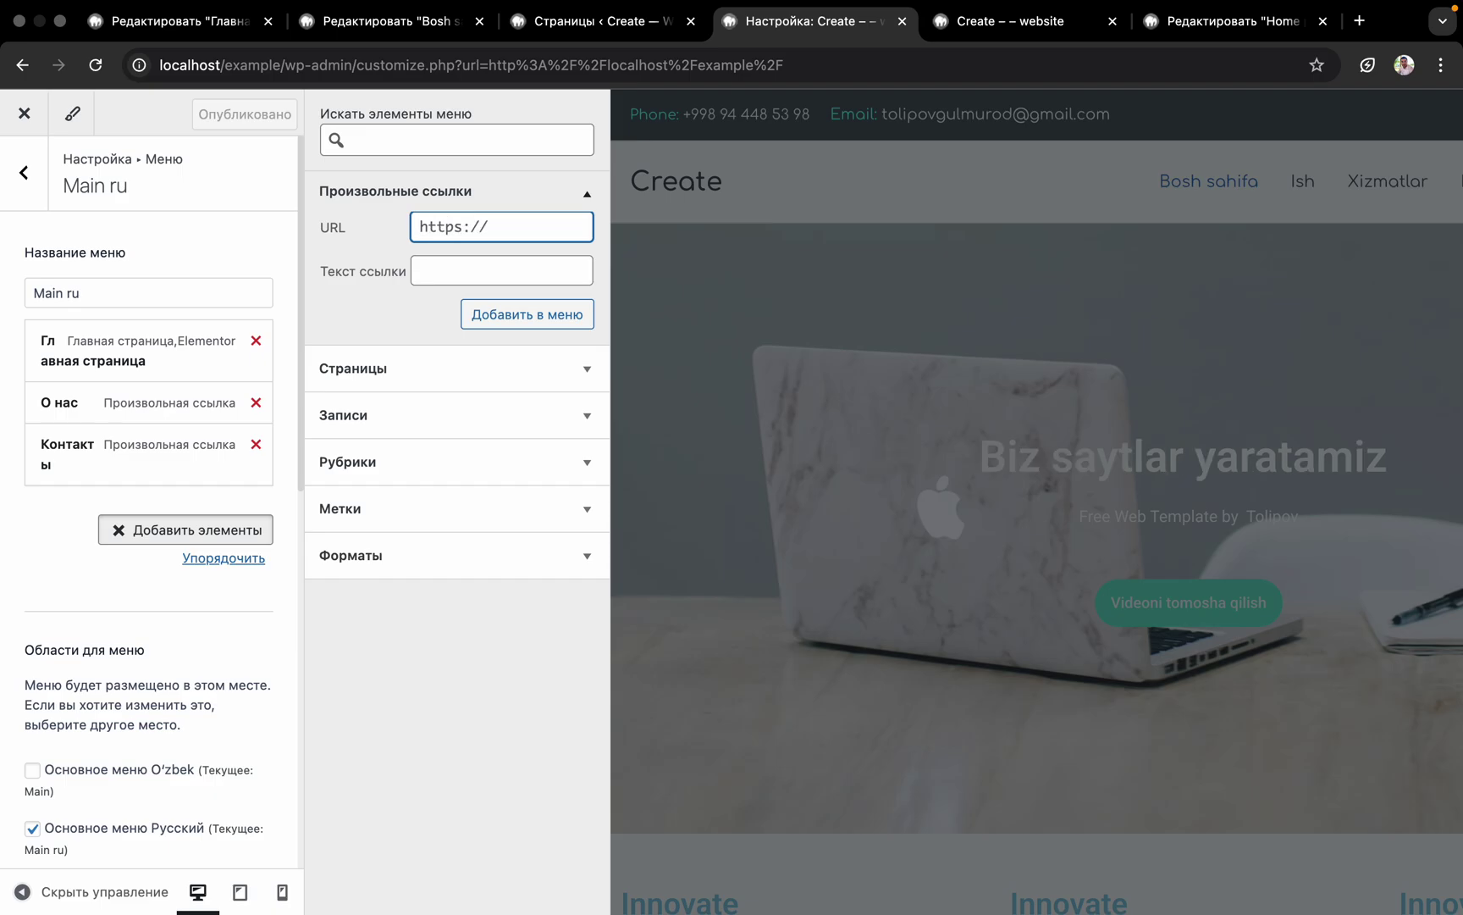
{"action": "key", "text": "ctrl+space"}
{"action": "type", "text": "#"}
{"action": "left_click", "coordinate": [464, 272]}
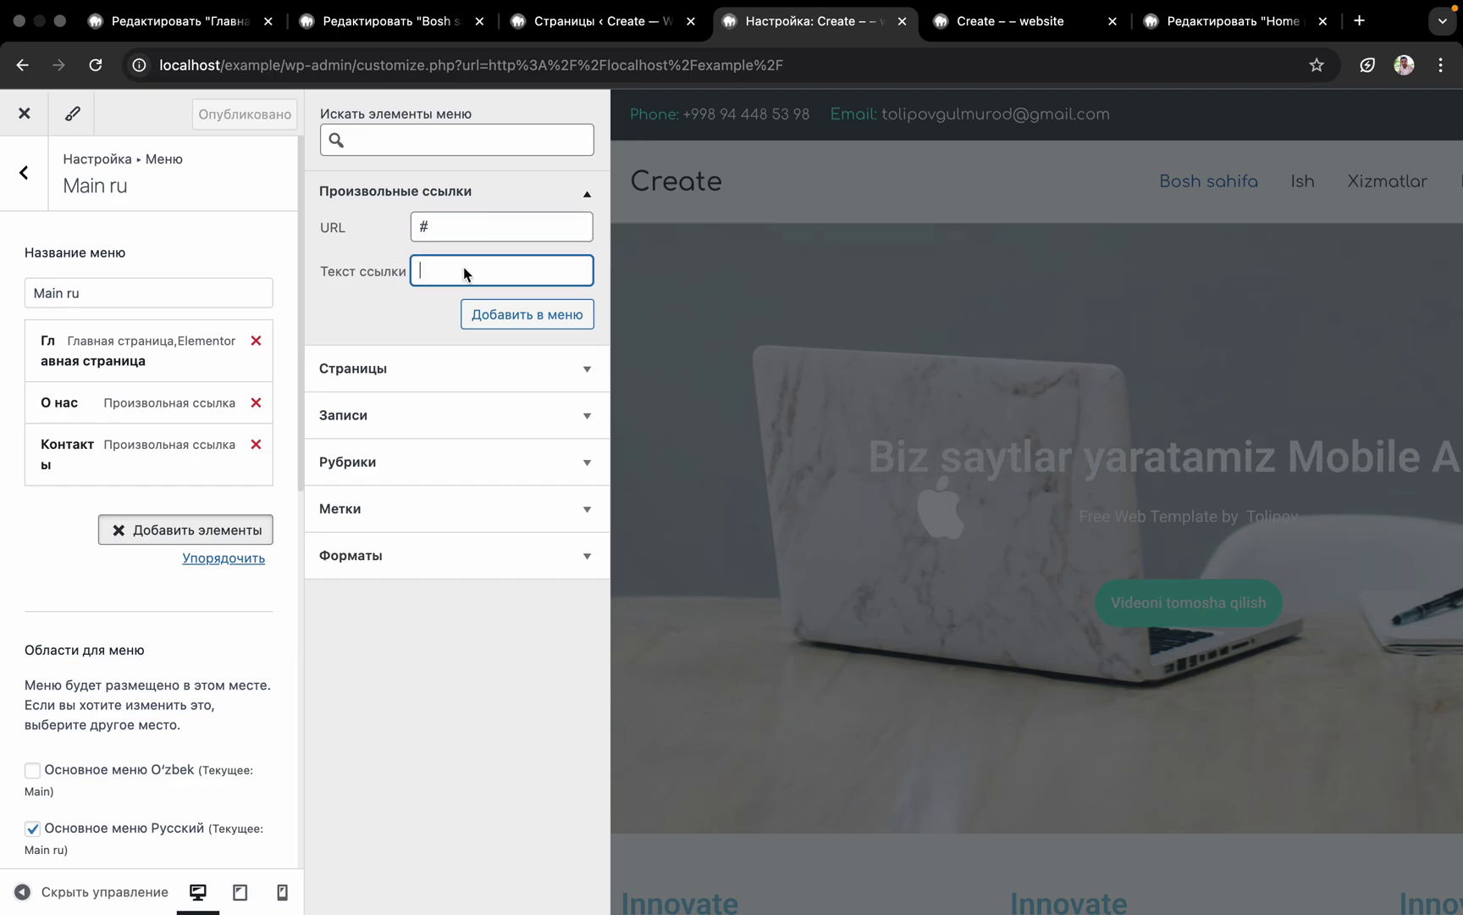
{"action": "type", "text": ">k"}
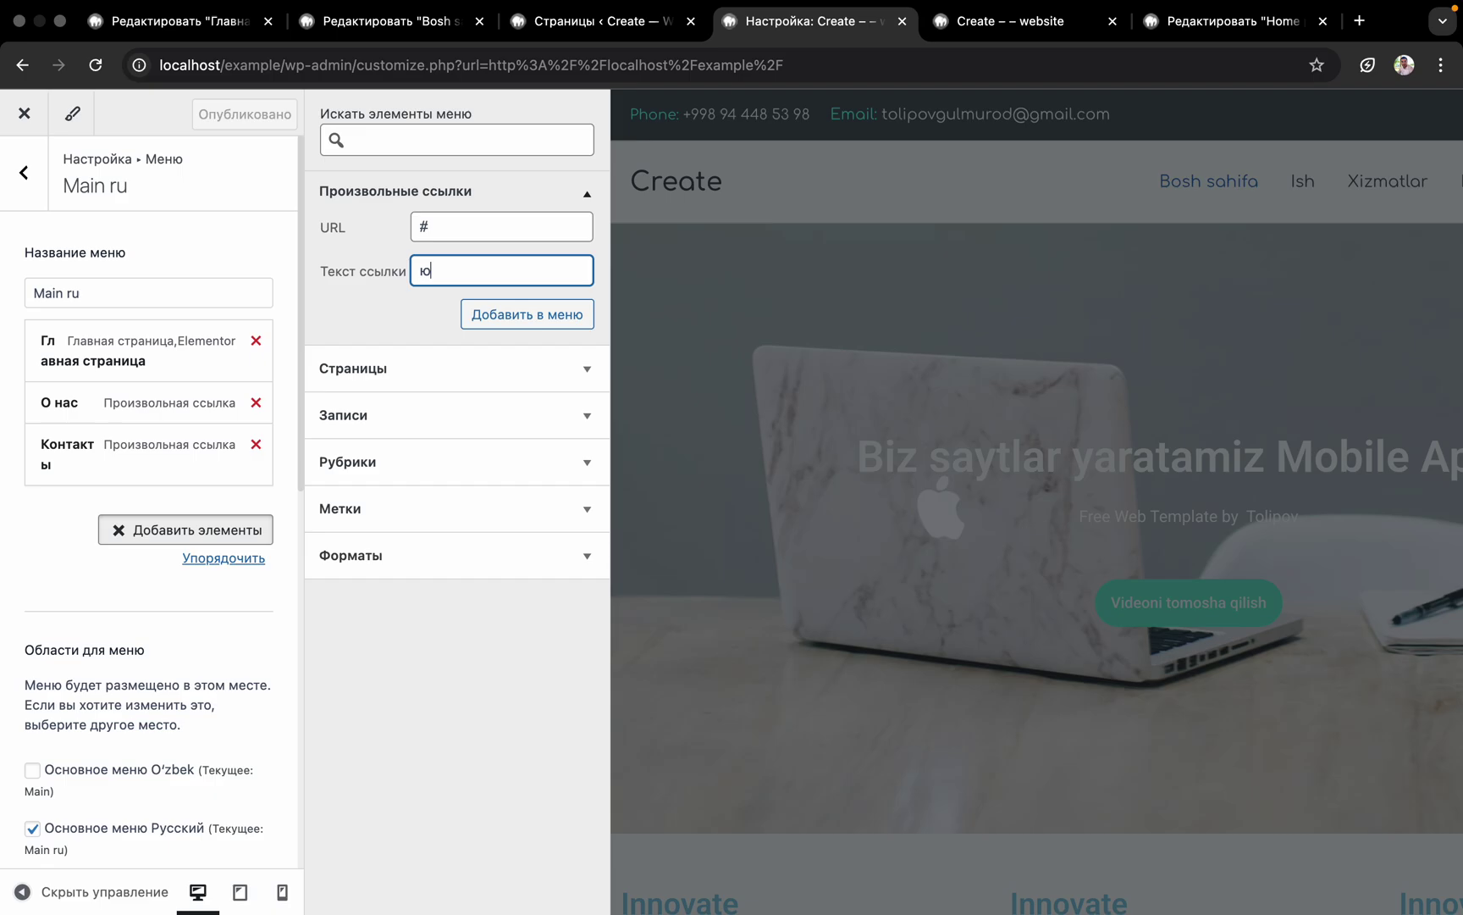
{"action": "type", "text": "ог"}
{"action": "key", "text": "Return"}
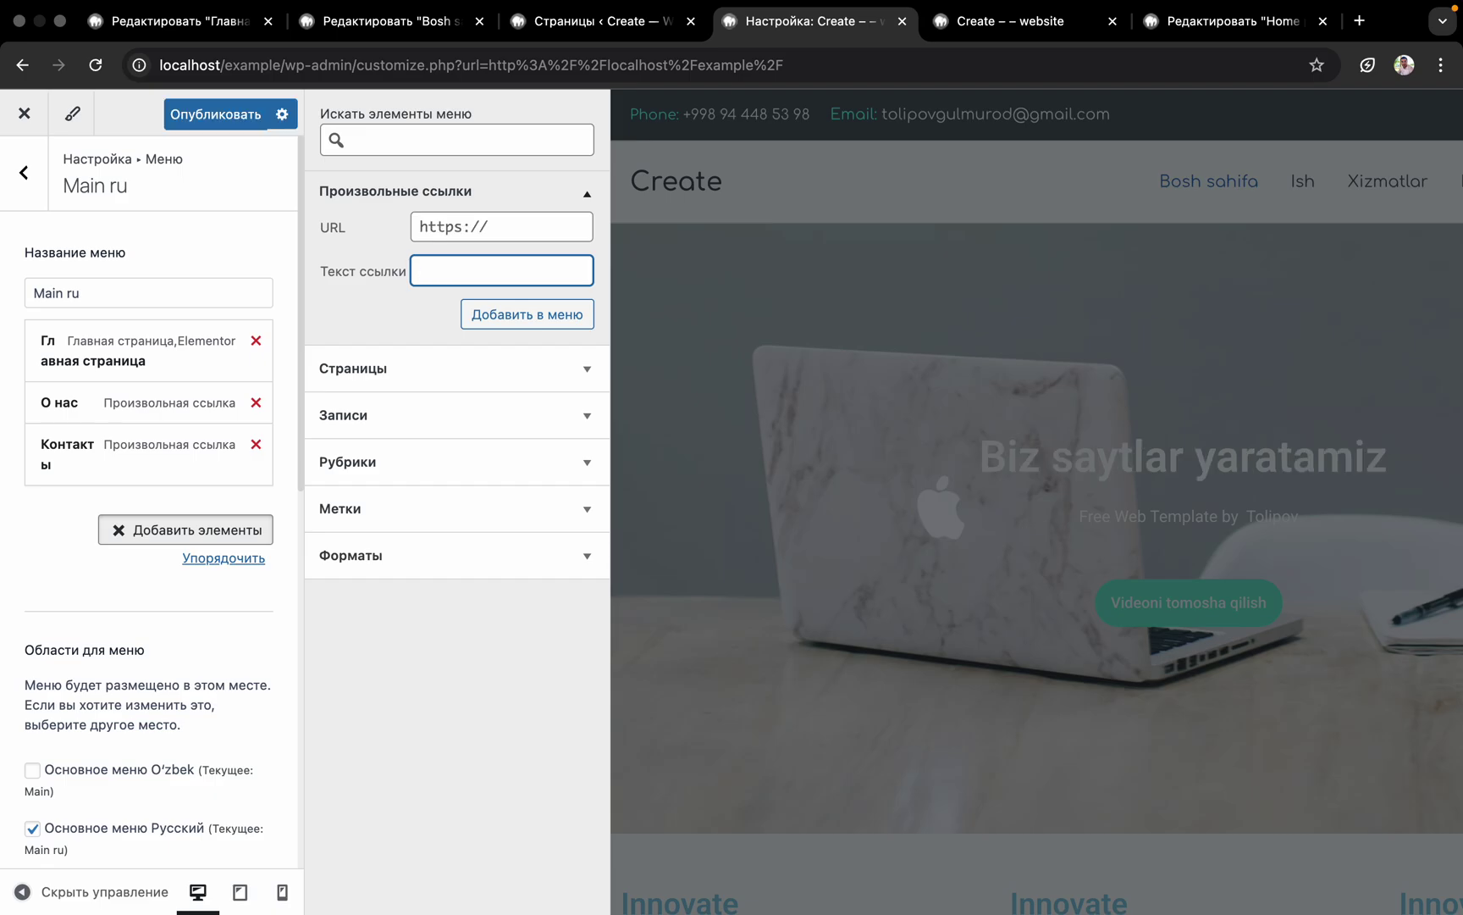
Add a custom link "Услуги" with the URL "#" to the Main ru menu
{"action": "left_click", "coordinate": [491, 224]}
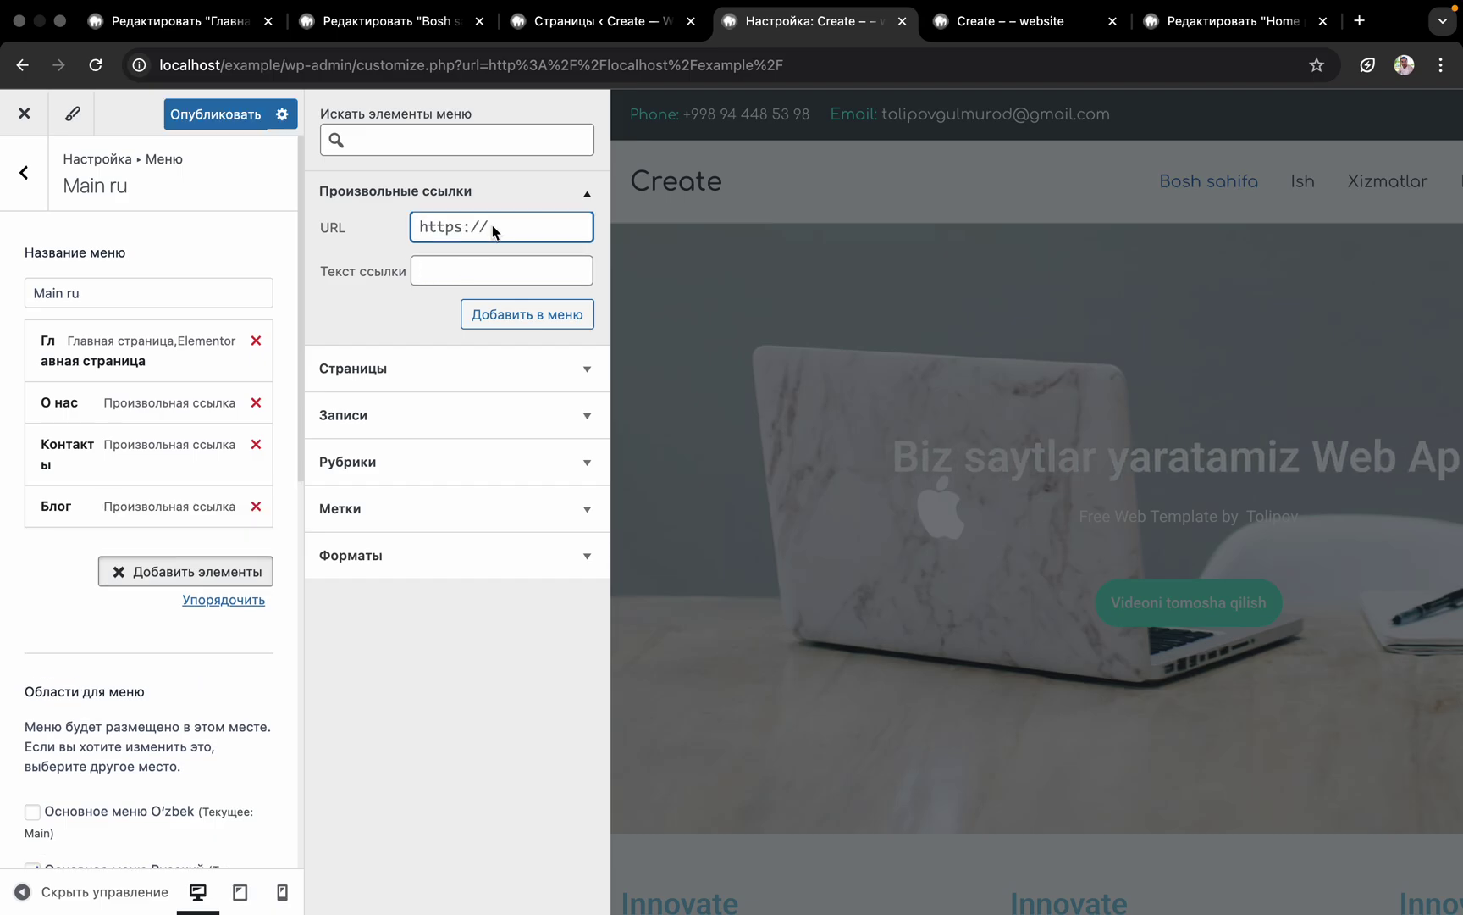
{"action": "key", "text": "super+a"}
{"action": "type", "text": "#"}
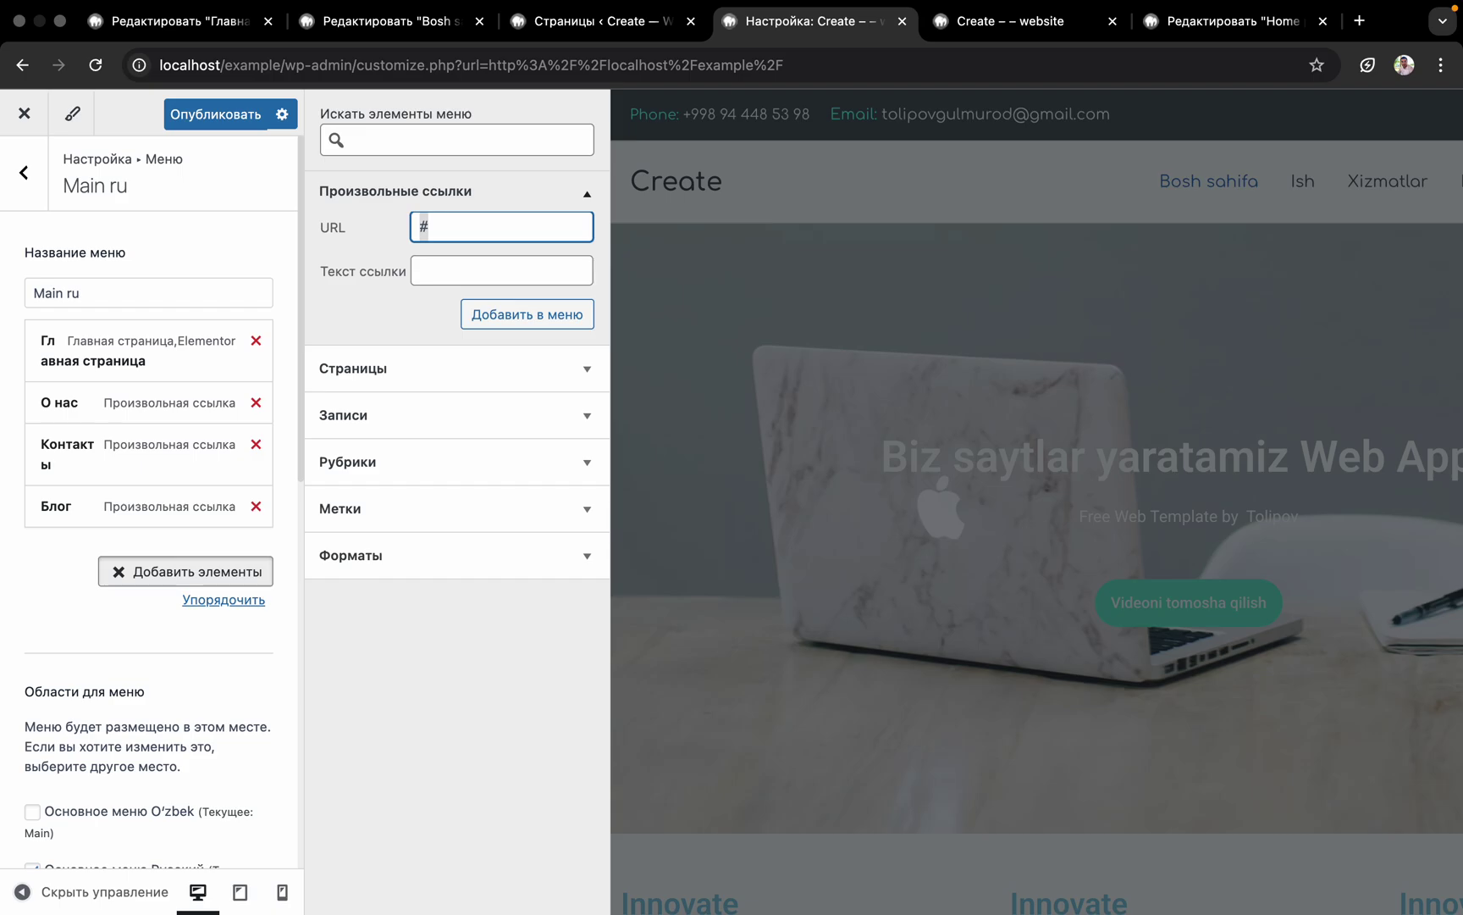
{"action": "left_click", "coordinate": [462, 267]}
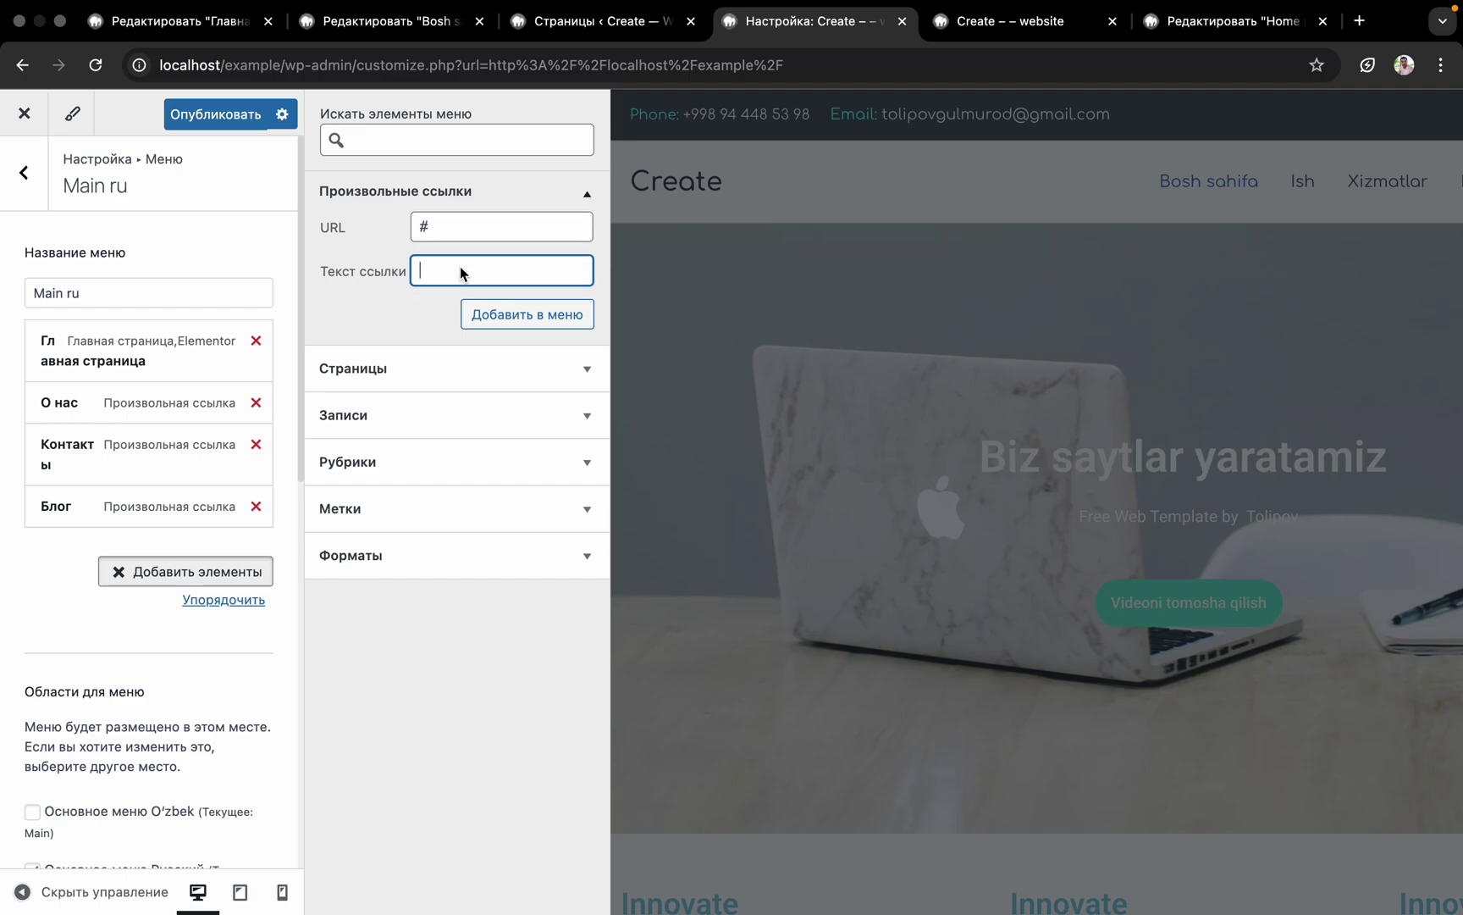
{"action": "type", "text": "Y"}
{"action": "key", "text": "BackSpace"}
{"action": "key", "text": "ctrl+space"}
{"action": "type", "text": "Усл"}
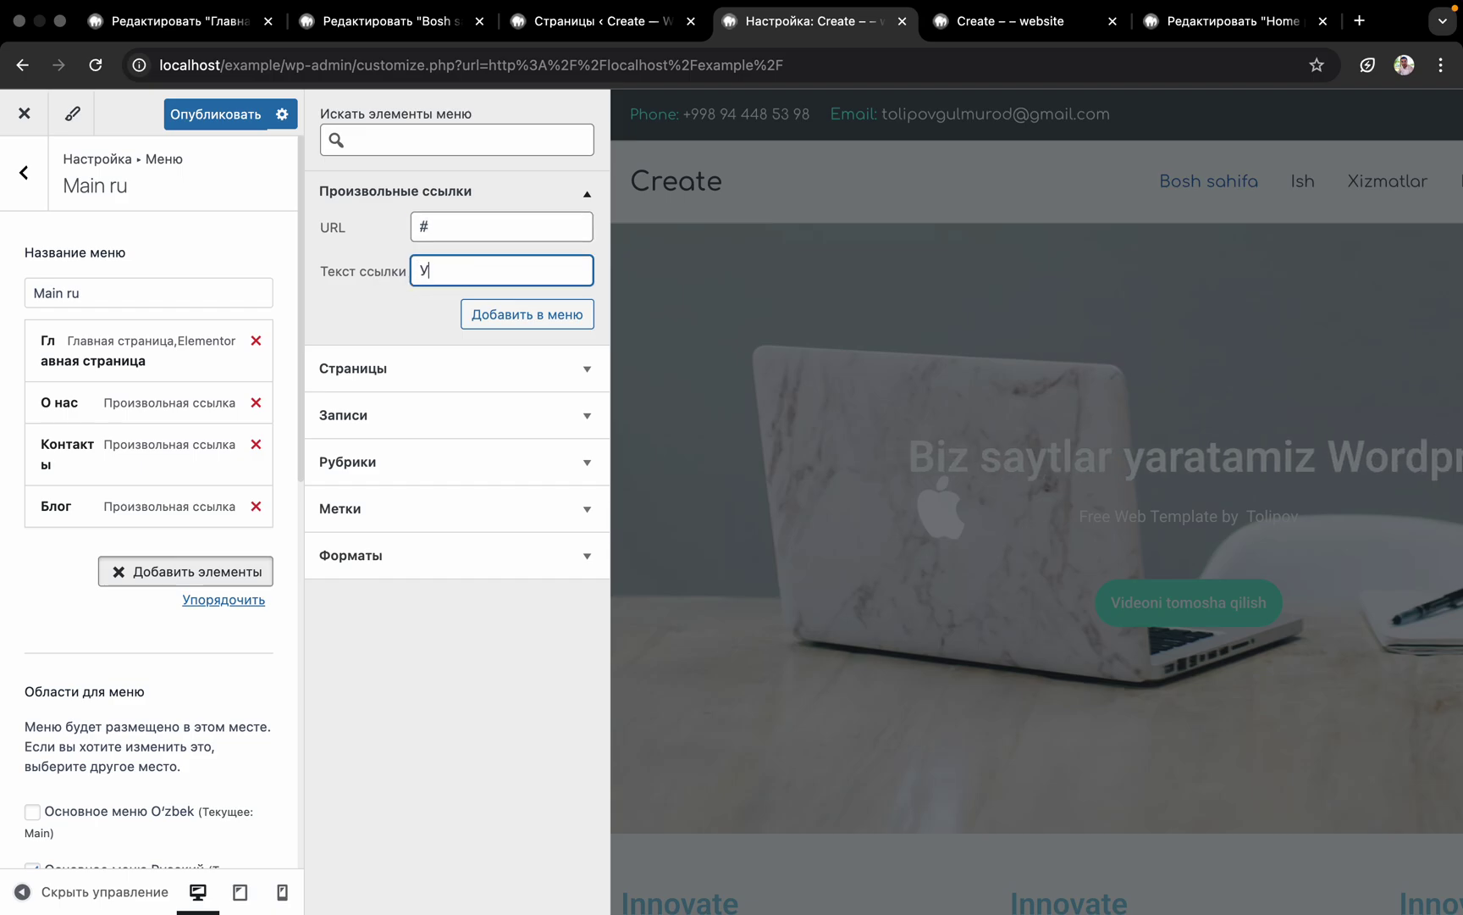
{"action": "left_click", "coordinate": [490, 315]}
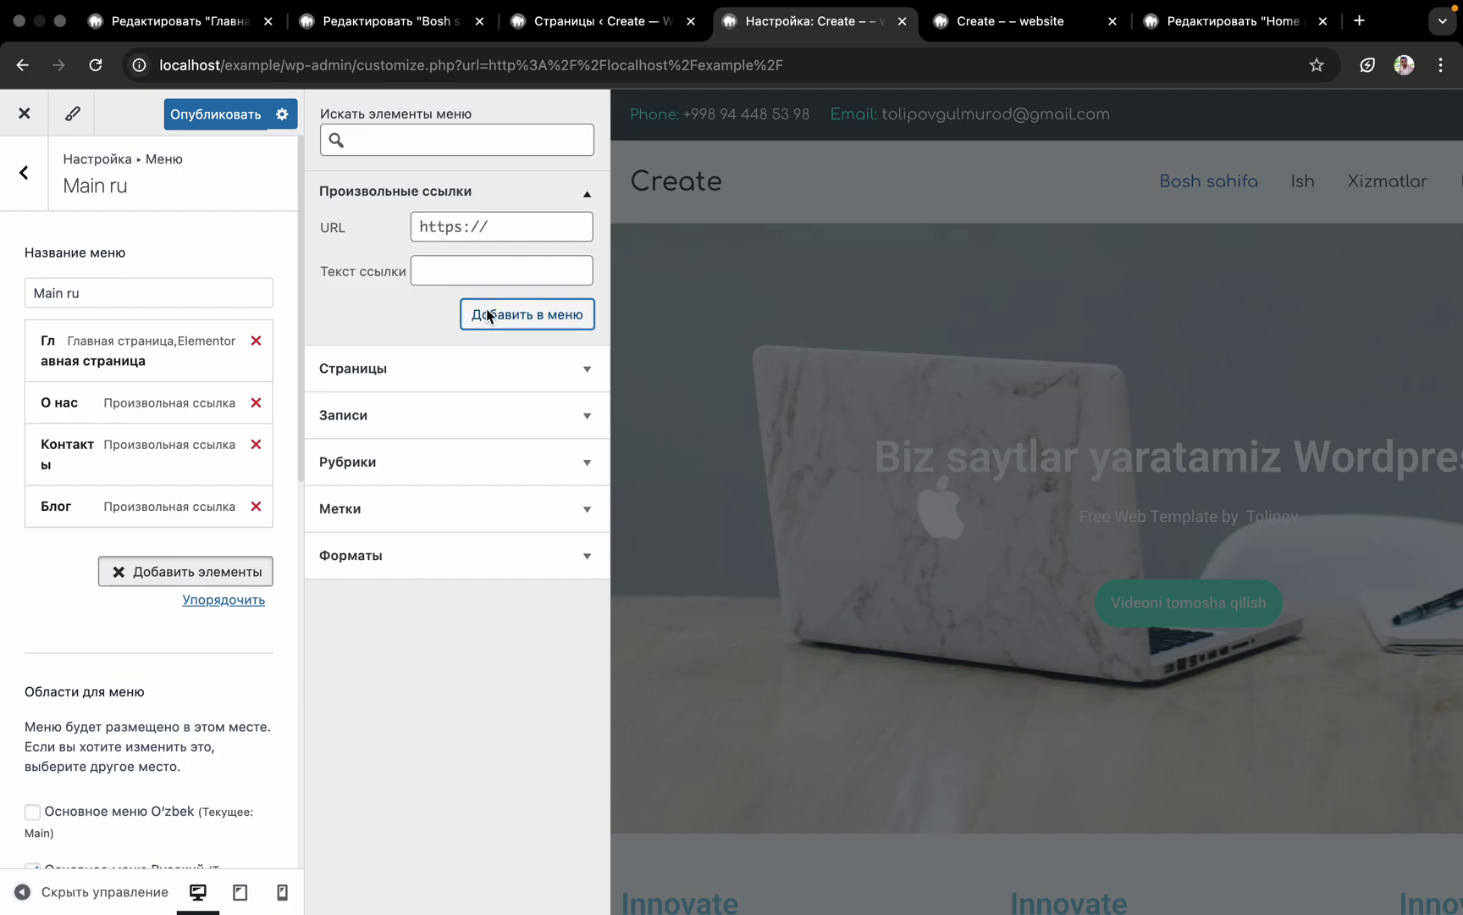
Reorder the Main ru items to Главная страница, О нас, Услуги, Блог, Контакты, publish the changes and return to the menu list
{"action": "mouse_move", "coordinate": [108, 457]}
{"action": "left_mouse_down"}
{"action": "mouse_move", "coordinate": [107, 555]}
{"action": "mouse_move", "coordinate": [92, 540]}
{"action": "mouse_move", "coordinate": [89, 406]}
{"action": "mouse_move", "coordinate": [85, 449]}
{"action": "left_mouse_up"}
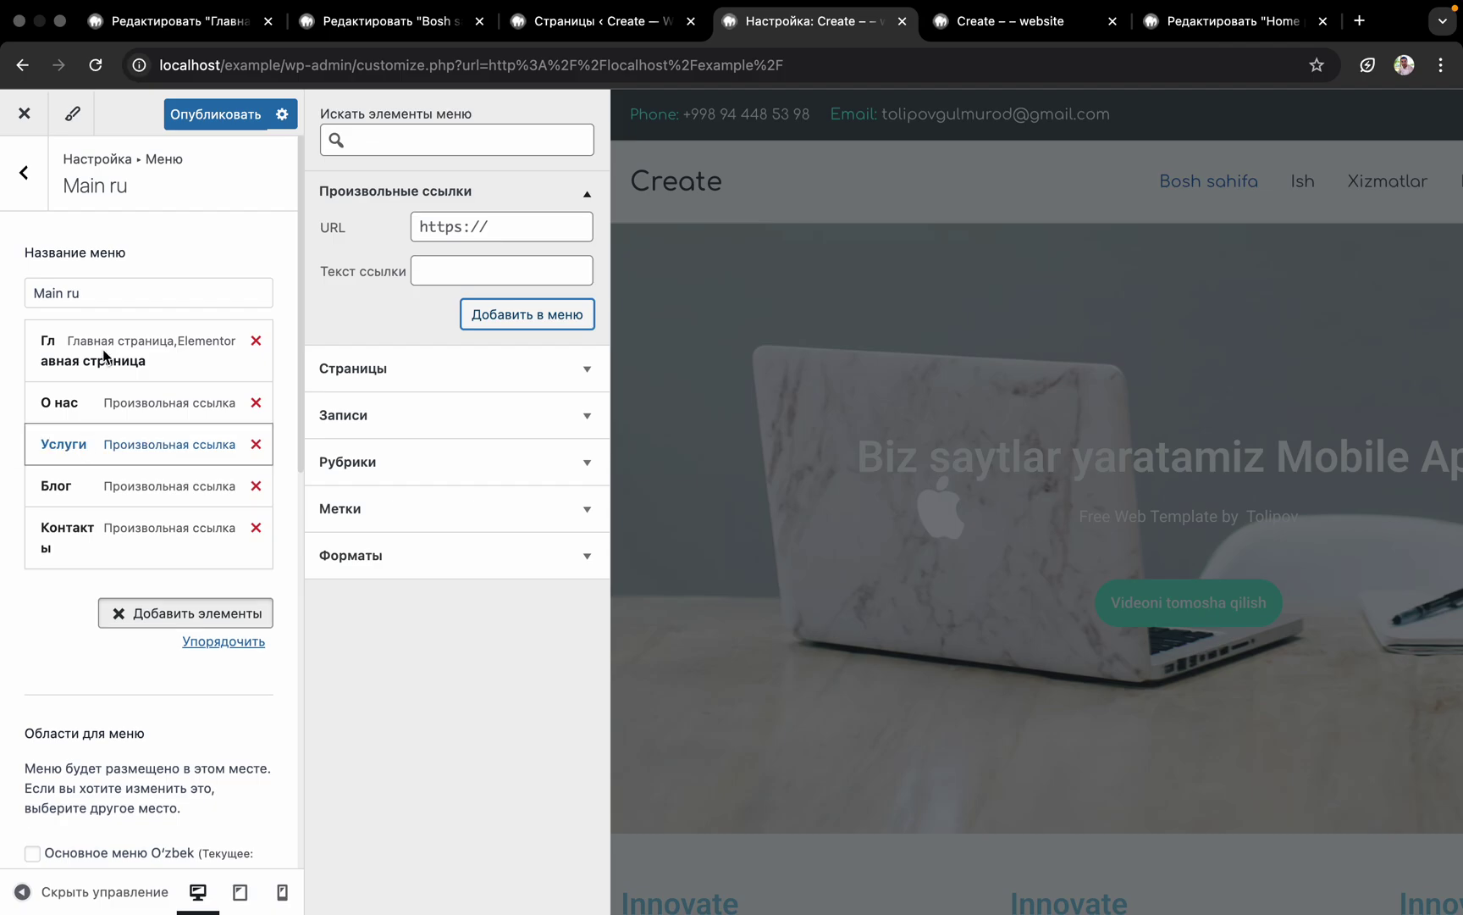
{"action": "left_click", "coordinate": [195, 114]}
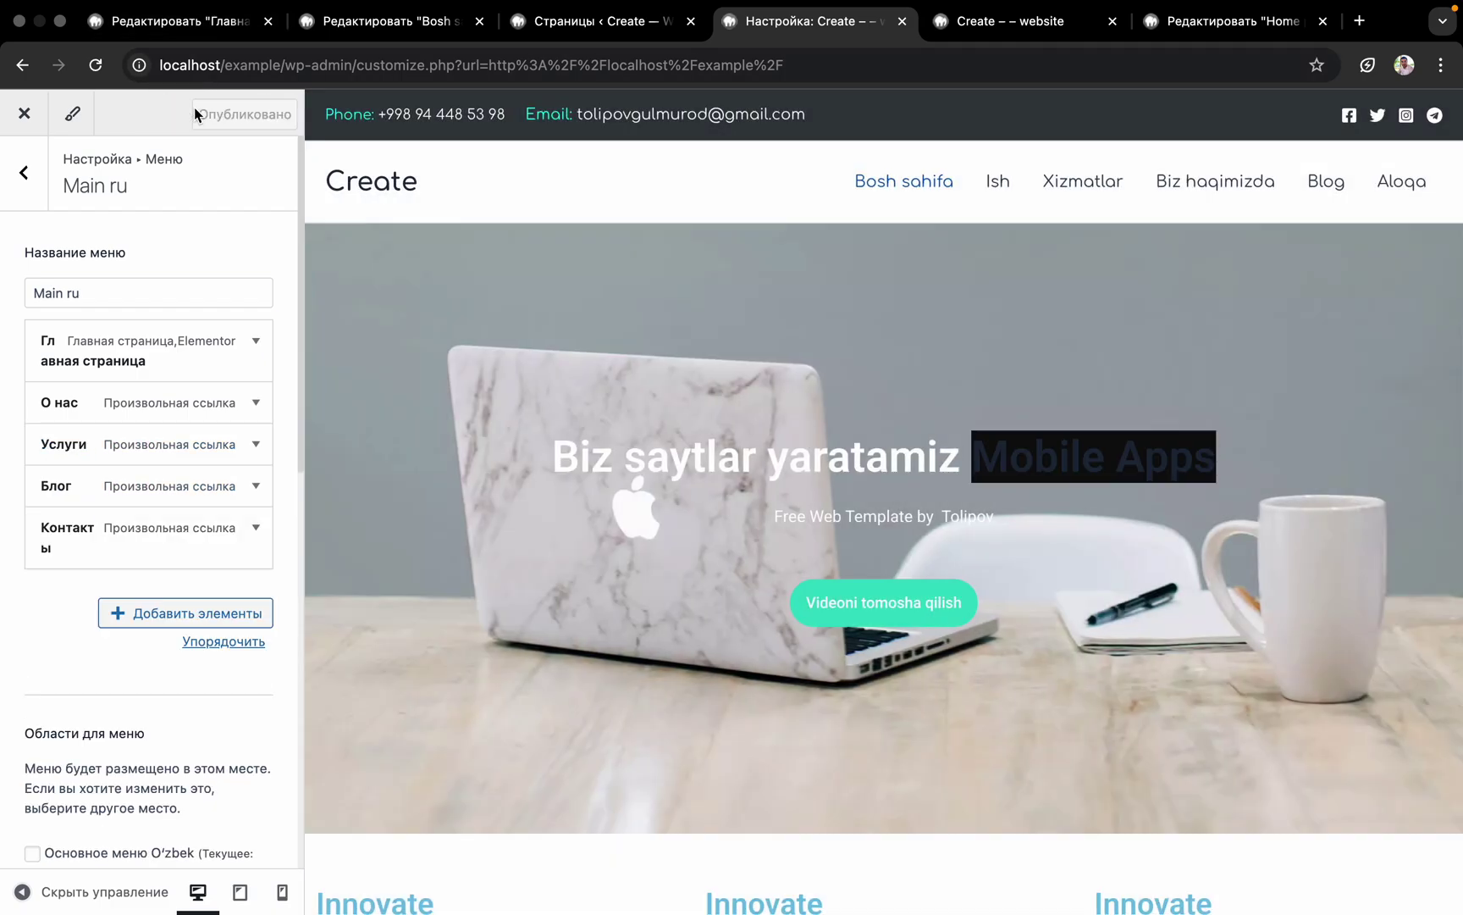
{"action": "left_click", "coordinate": [32, 194]}
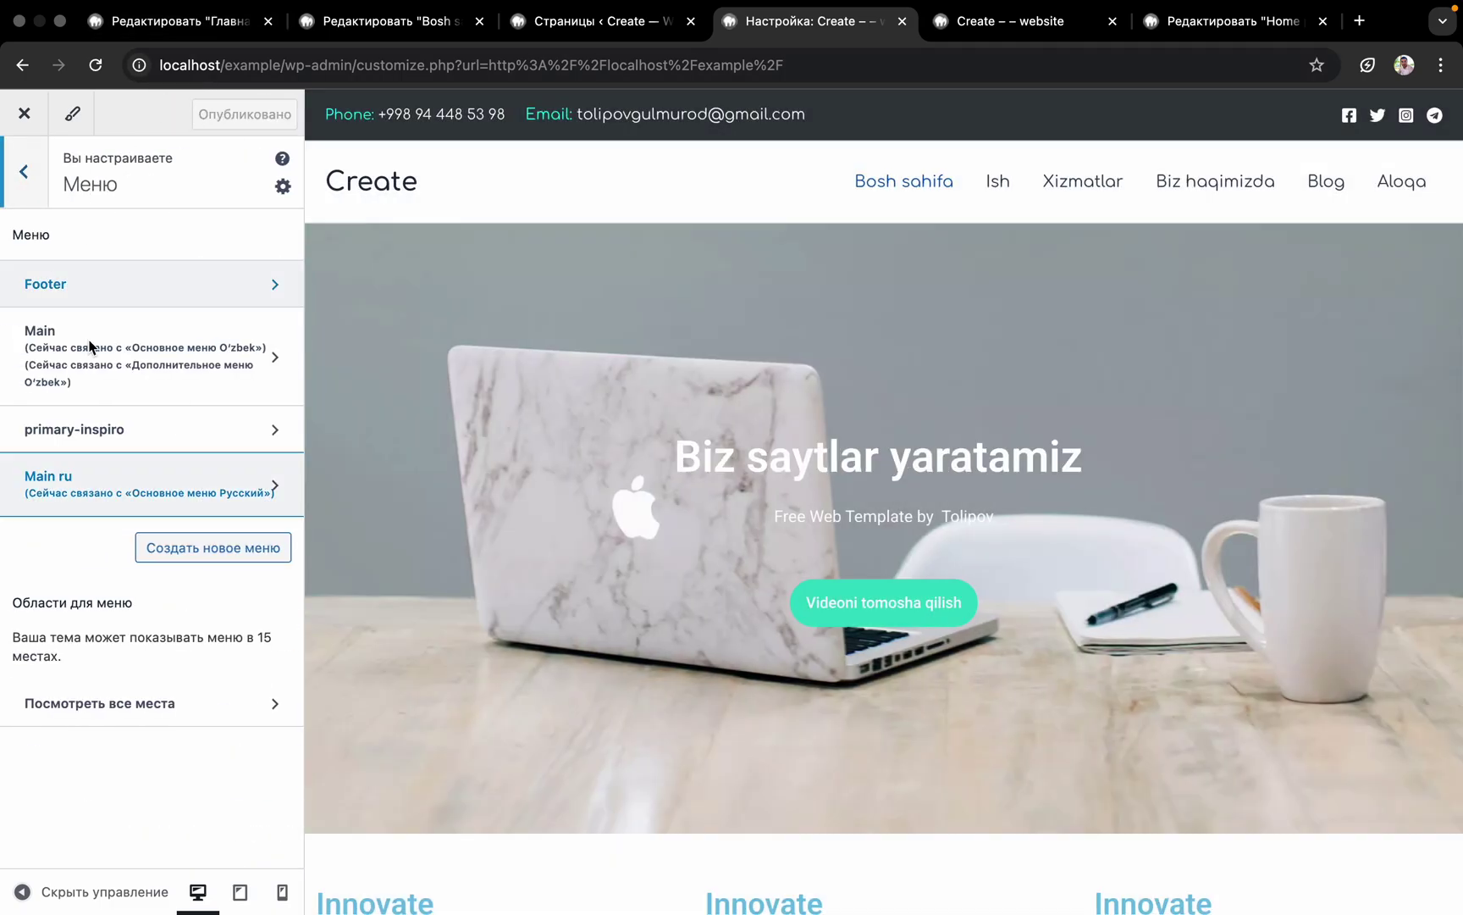
Create a new menu named "Main en" and assign it to the "Основное меню English" location
{"action": "left_click", "coordinate": [188, 546]}
{"action": "type", "text": "ьф"}
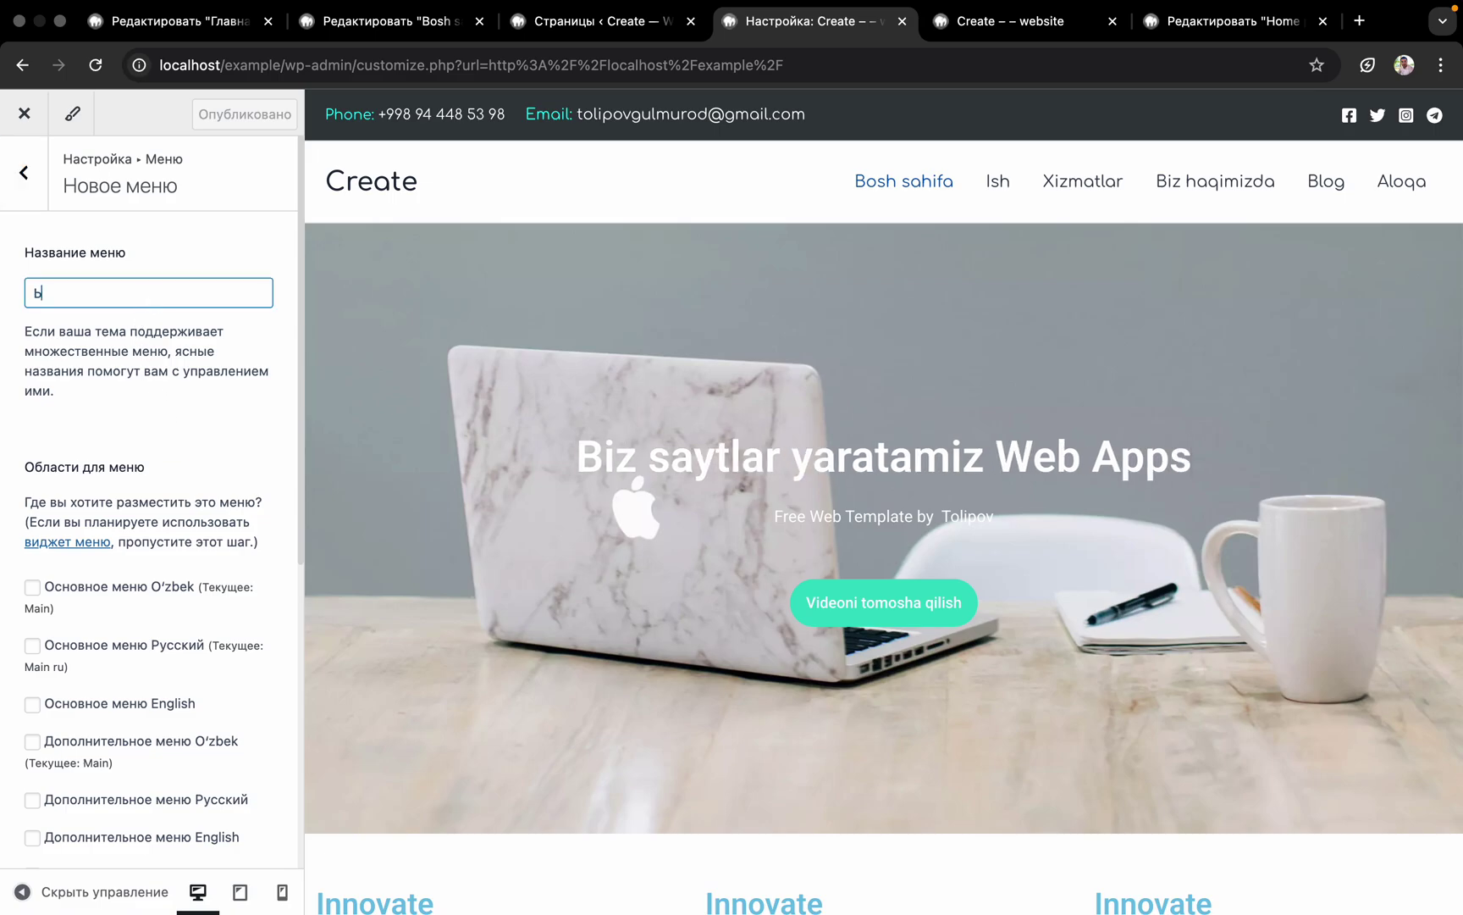
{"action": "key", "text": "ctrl+space"}
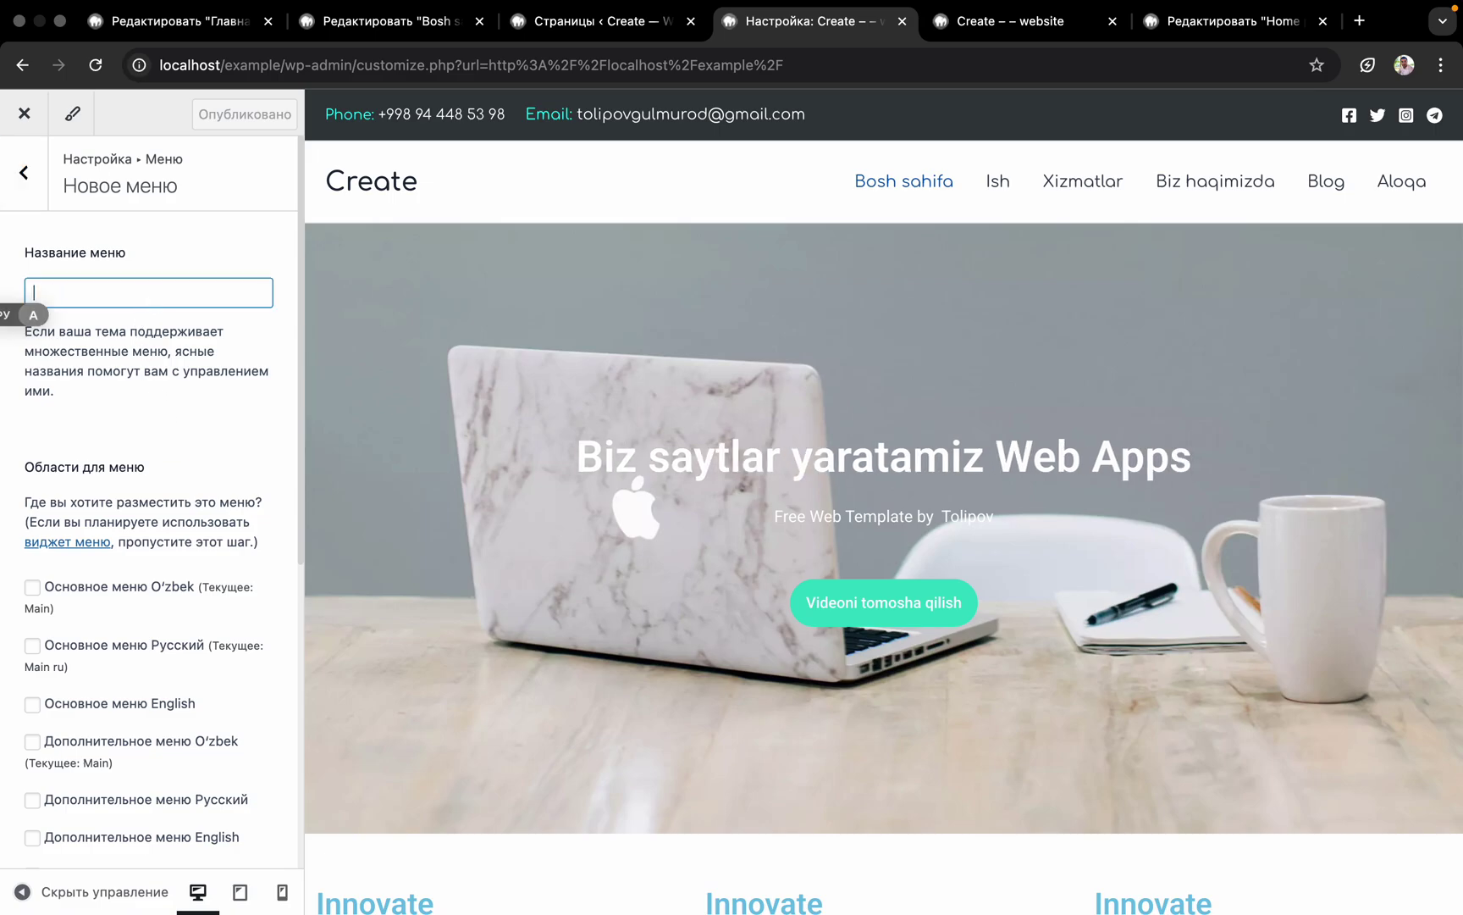
{"action": "type", "text": "Min"}
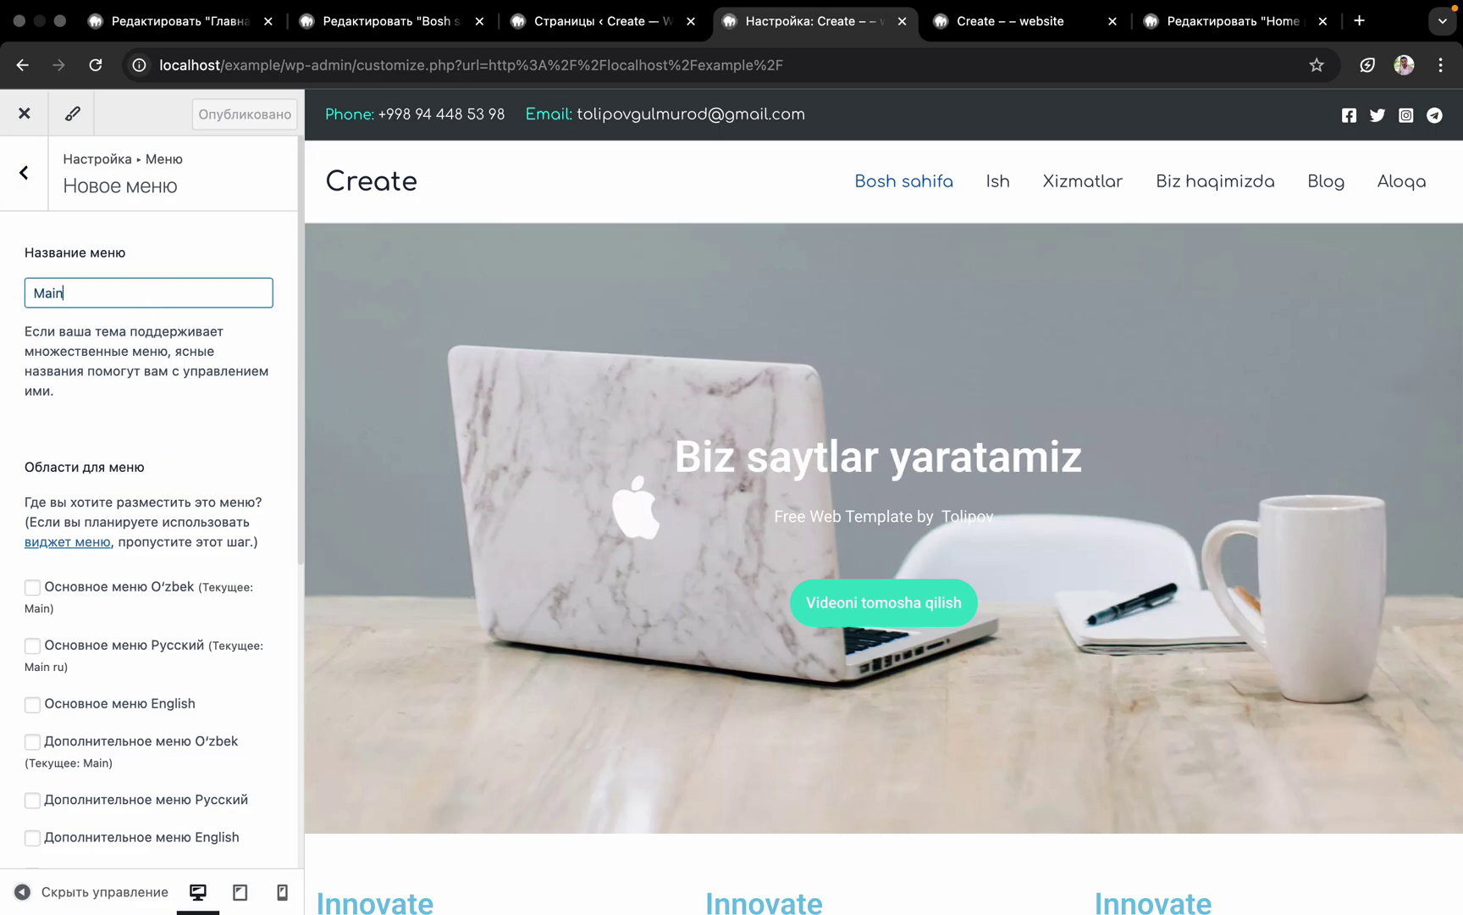
{"action": "type", "text": " ru"}
{"action": "key", "text": "BackSpace"}
{"action": "key", "text": "BackSpace"}
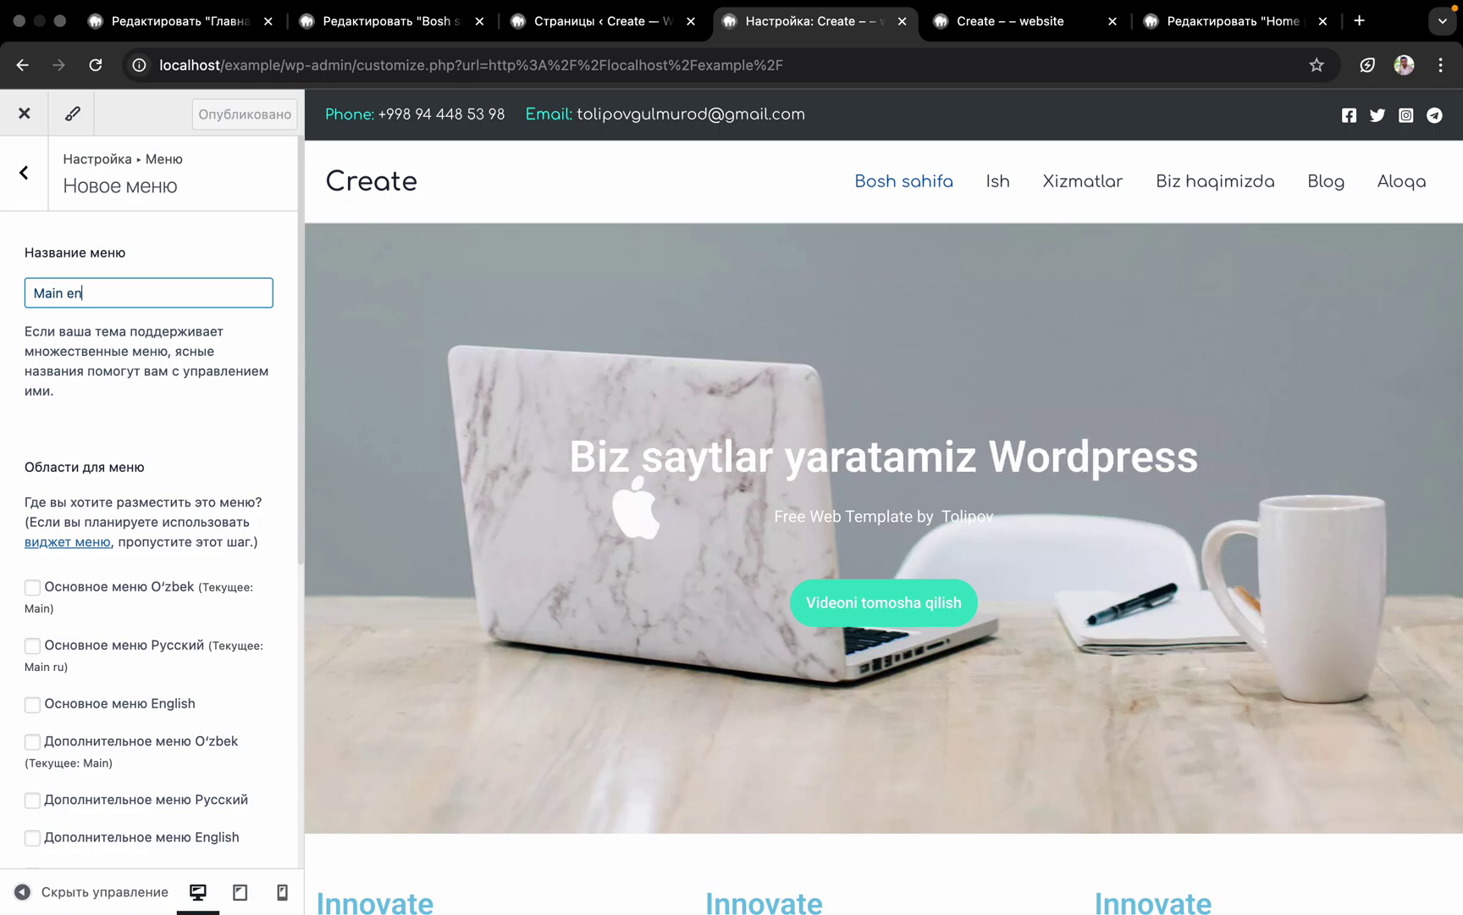
{"action": "left_click", "coordinate": [81, 702]}
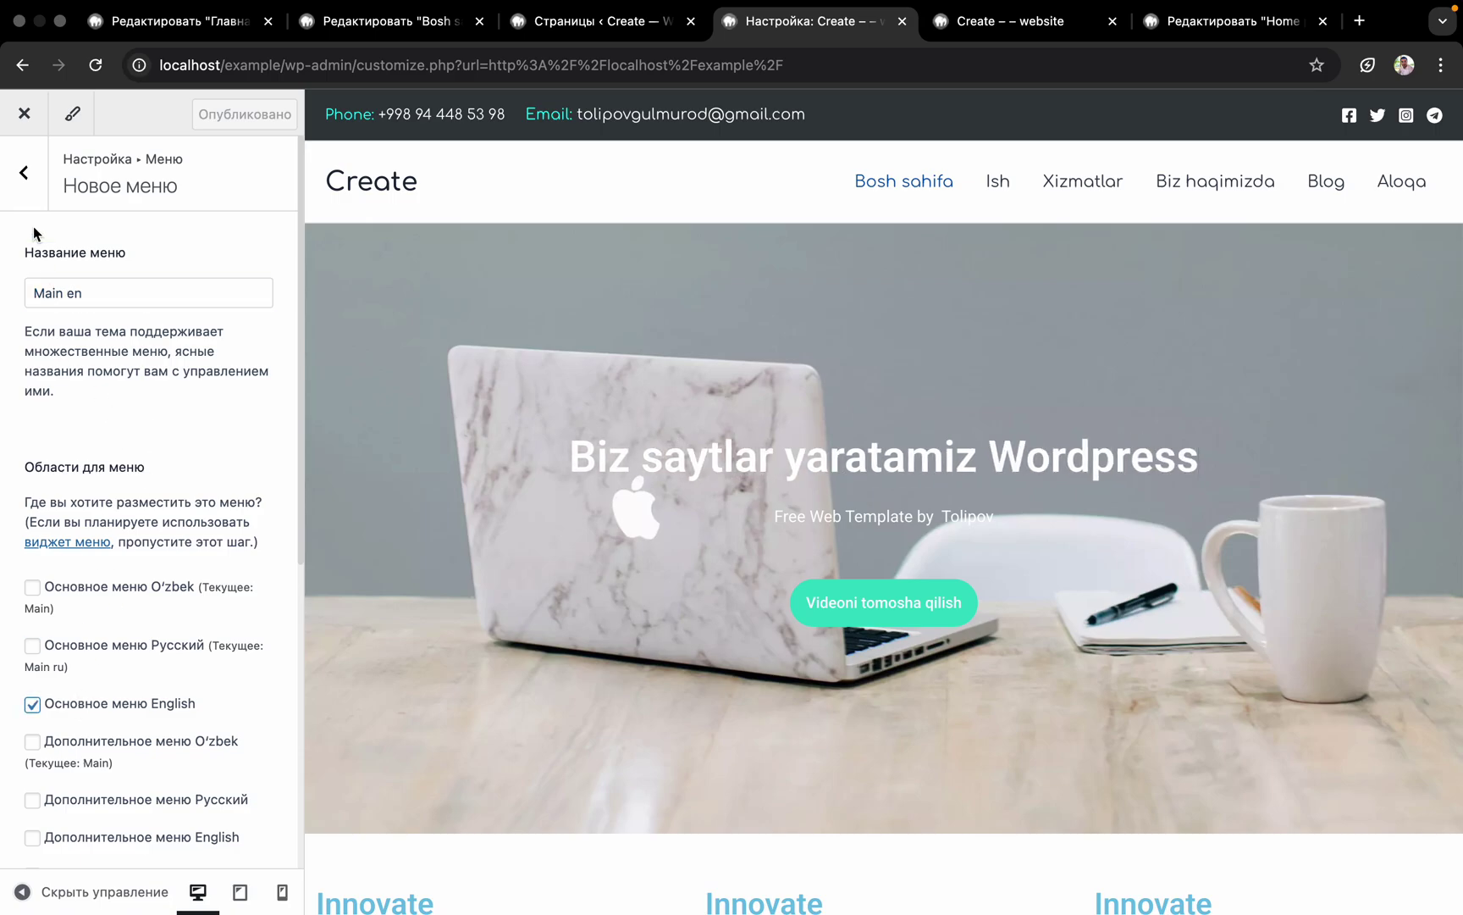
{"action": "left_click", "coordinate": [28, 185]}
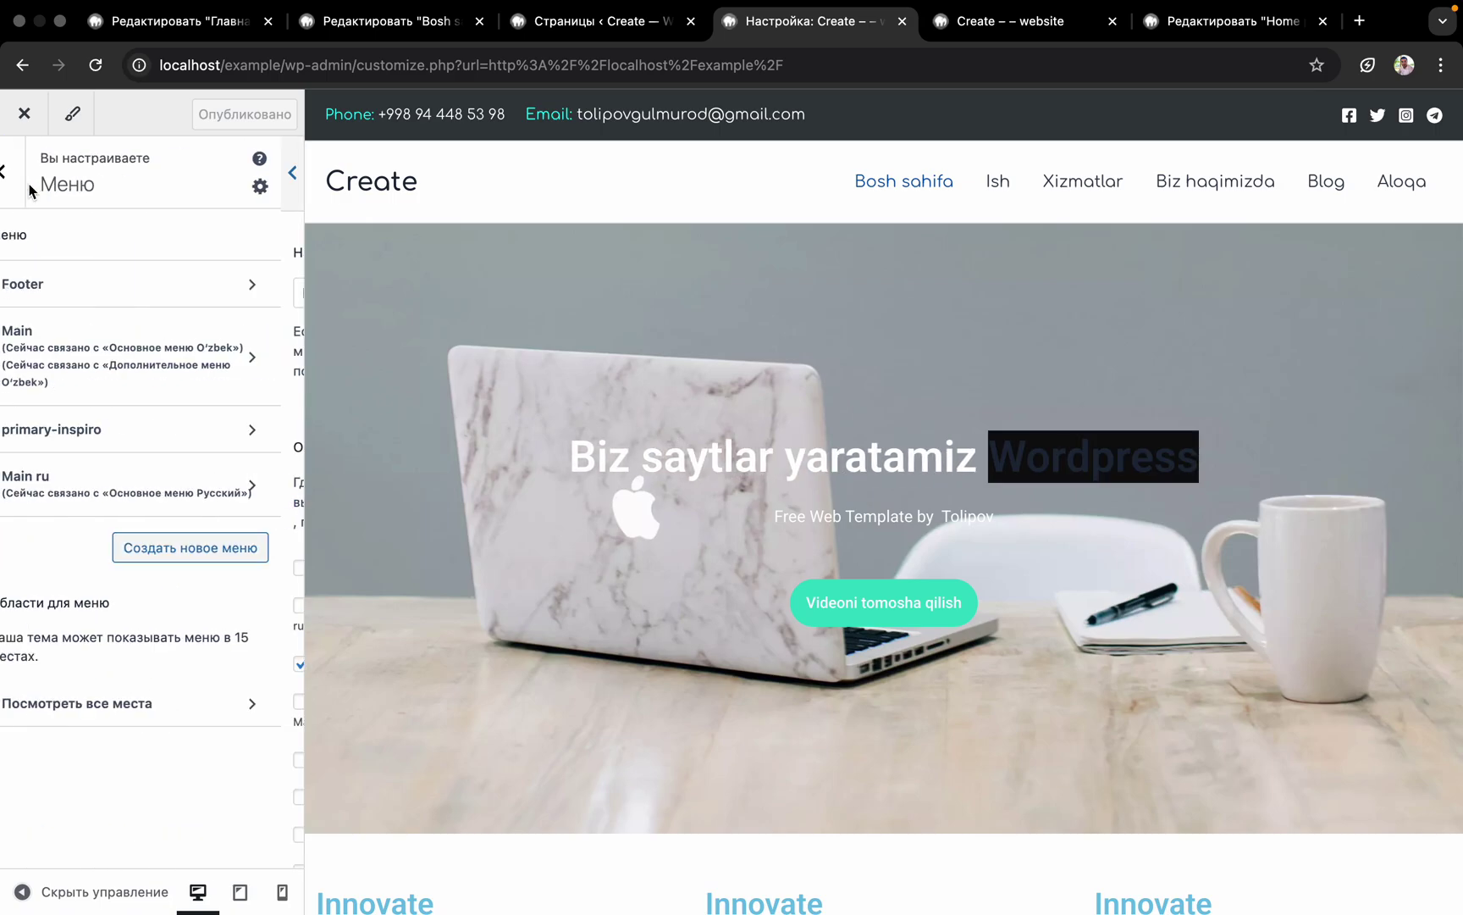
{"action": "left_click", "coordinate": [202, 544]}
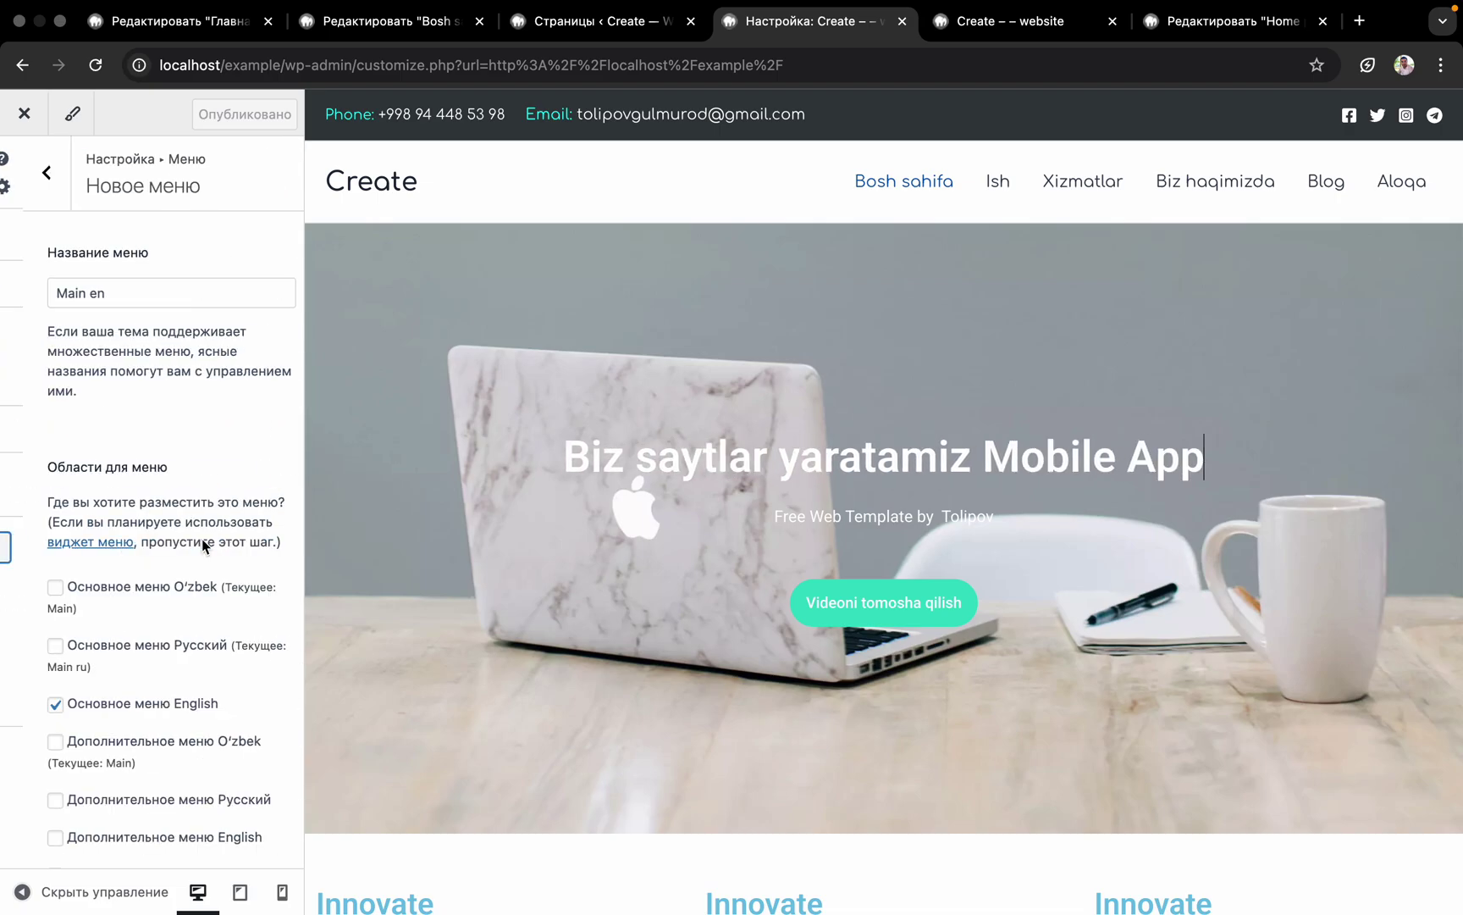
{"action": "scroll", "coordinate": [236, 703], "scroll_direction": "down", "scroll_amount": 6}
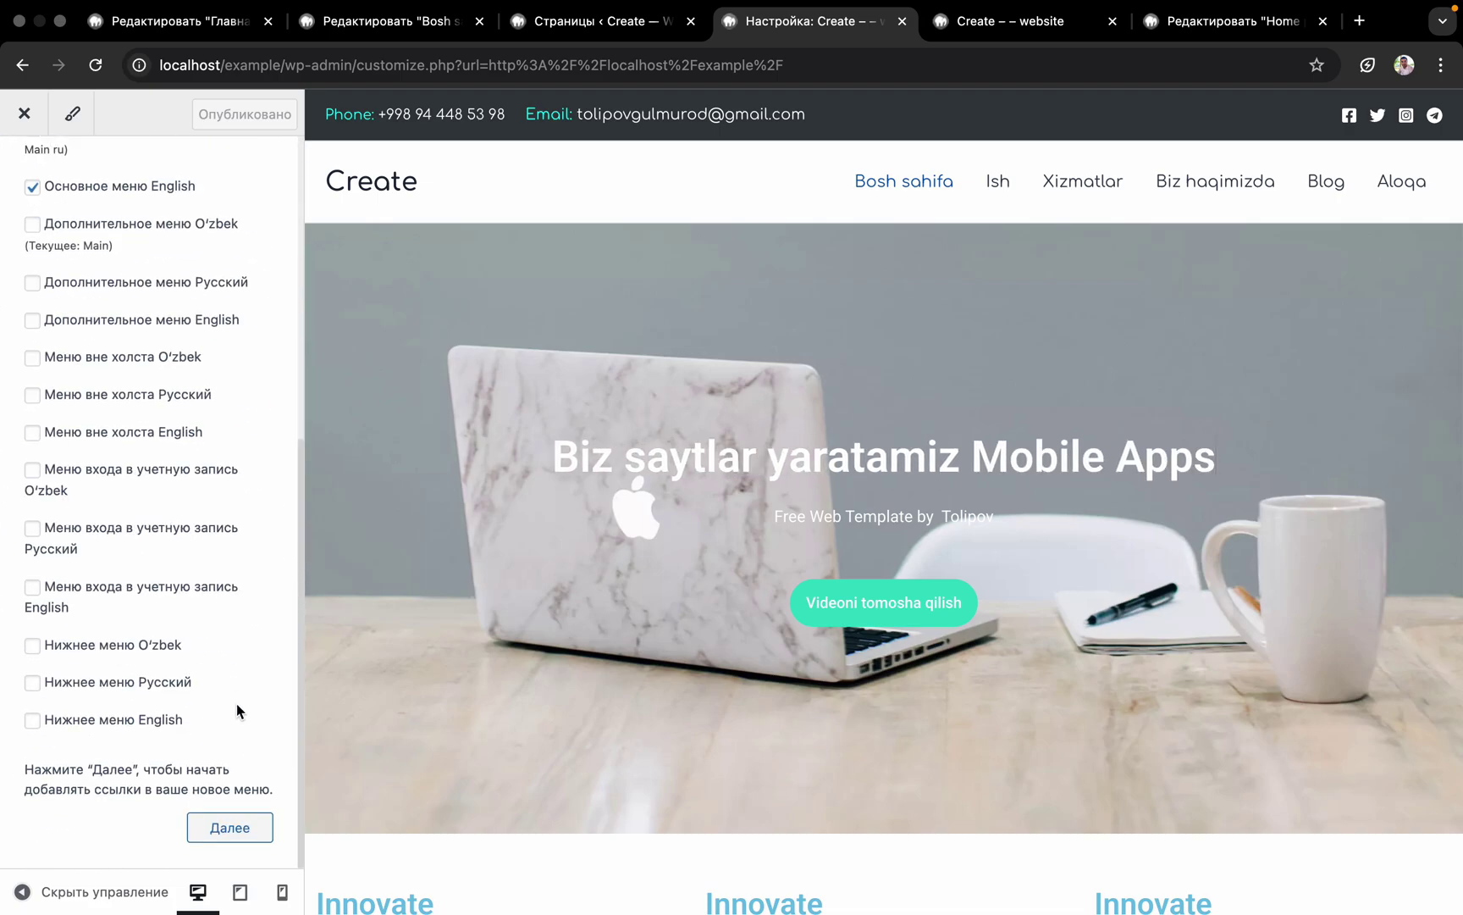
{"action": "left_click", "coordinate": [221, 829]}
Add the existing English page "Home page" to the Main en menu
{"action": "left_click", "coordinate": [187, 485]}
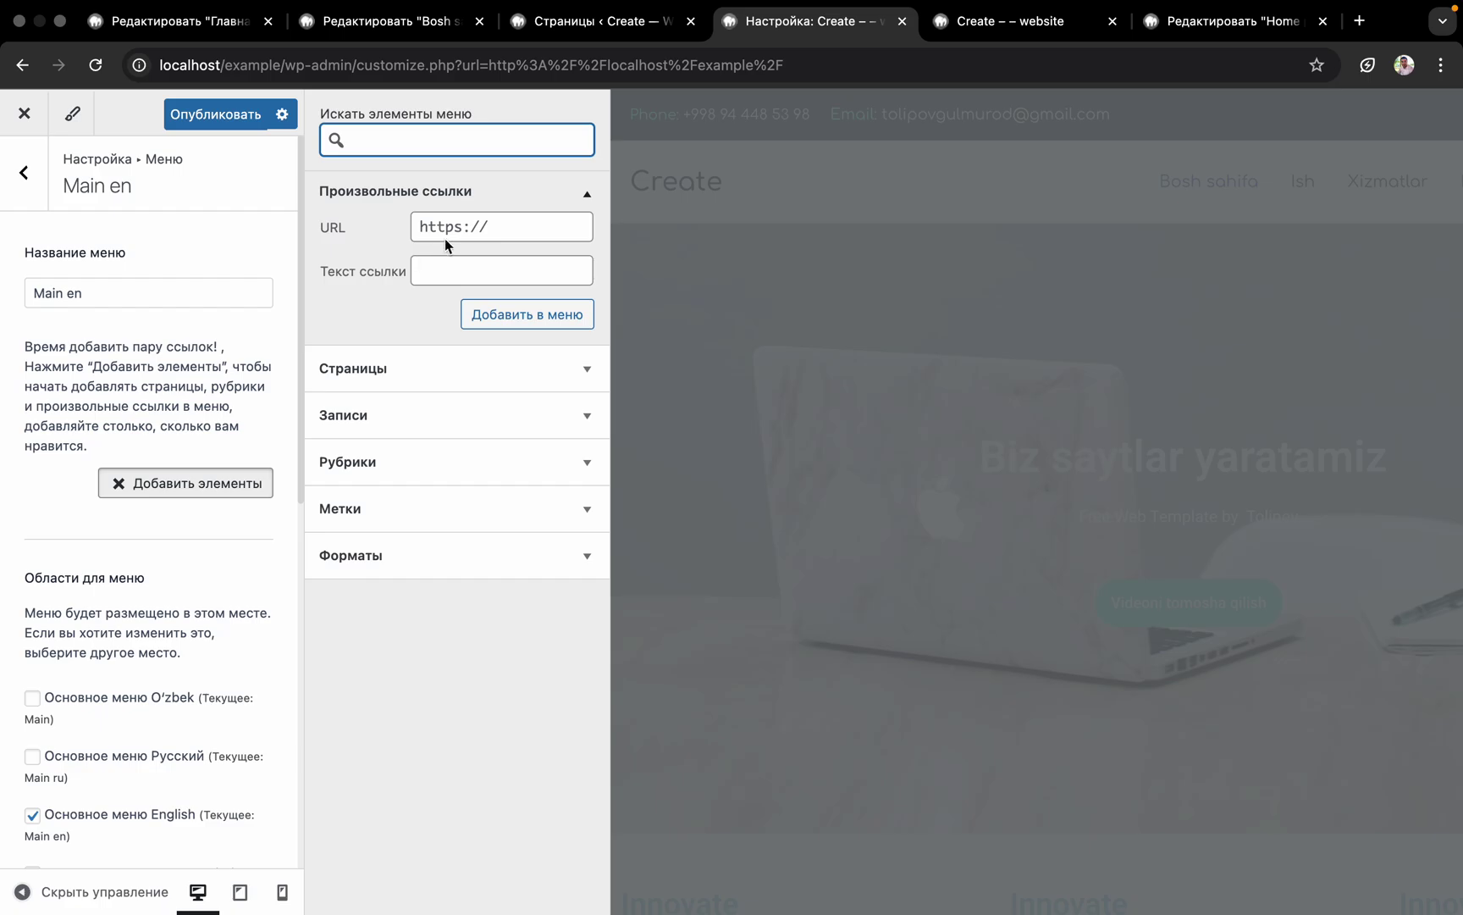
{"action": "left_click", "coordinate": [388, 366]}
{"action": "left_click", "coordinate": [409, 361]}
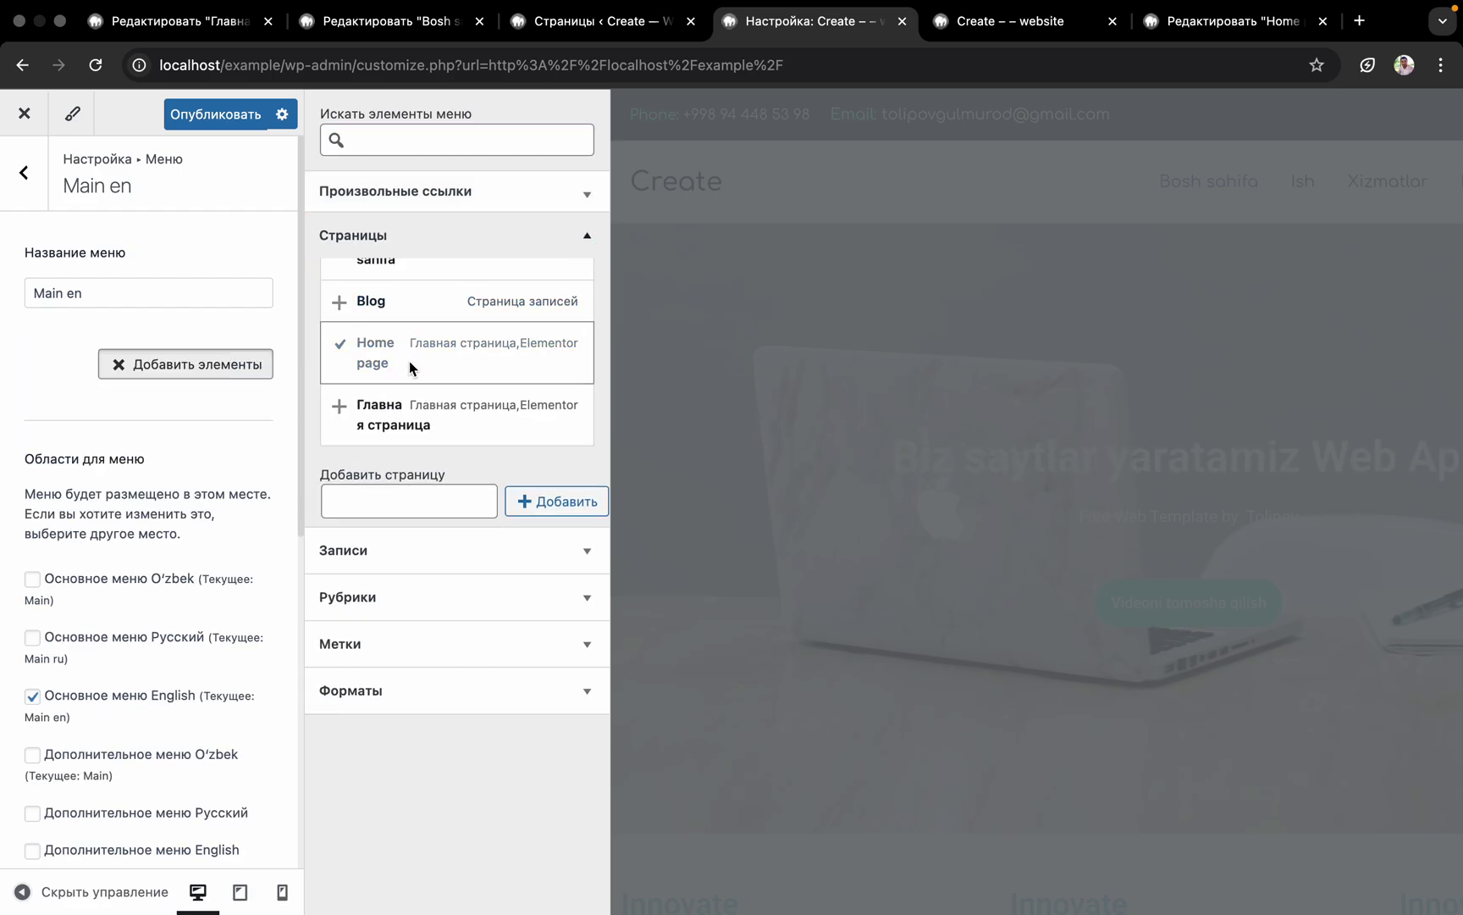
{"action": "scroll", "coordinate": [428, 398], "scroll_direction": "up", "scroll_amount": 1}
Add a custom link "Services" with the URL "#" to the Main en menu
{"action": "left_click", "coordinate": [453, 192]}
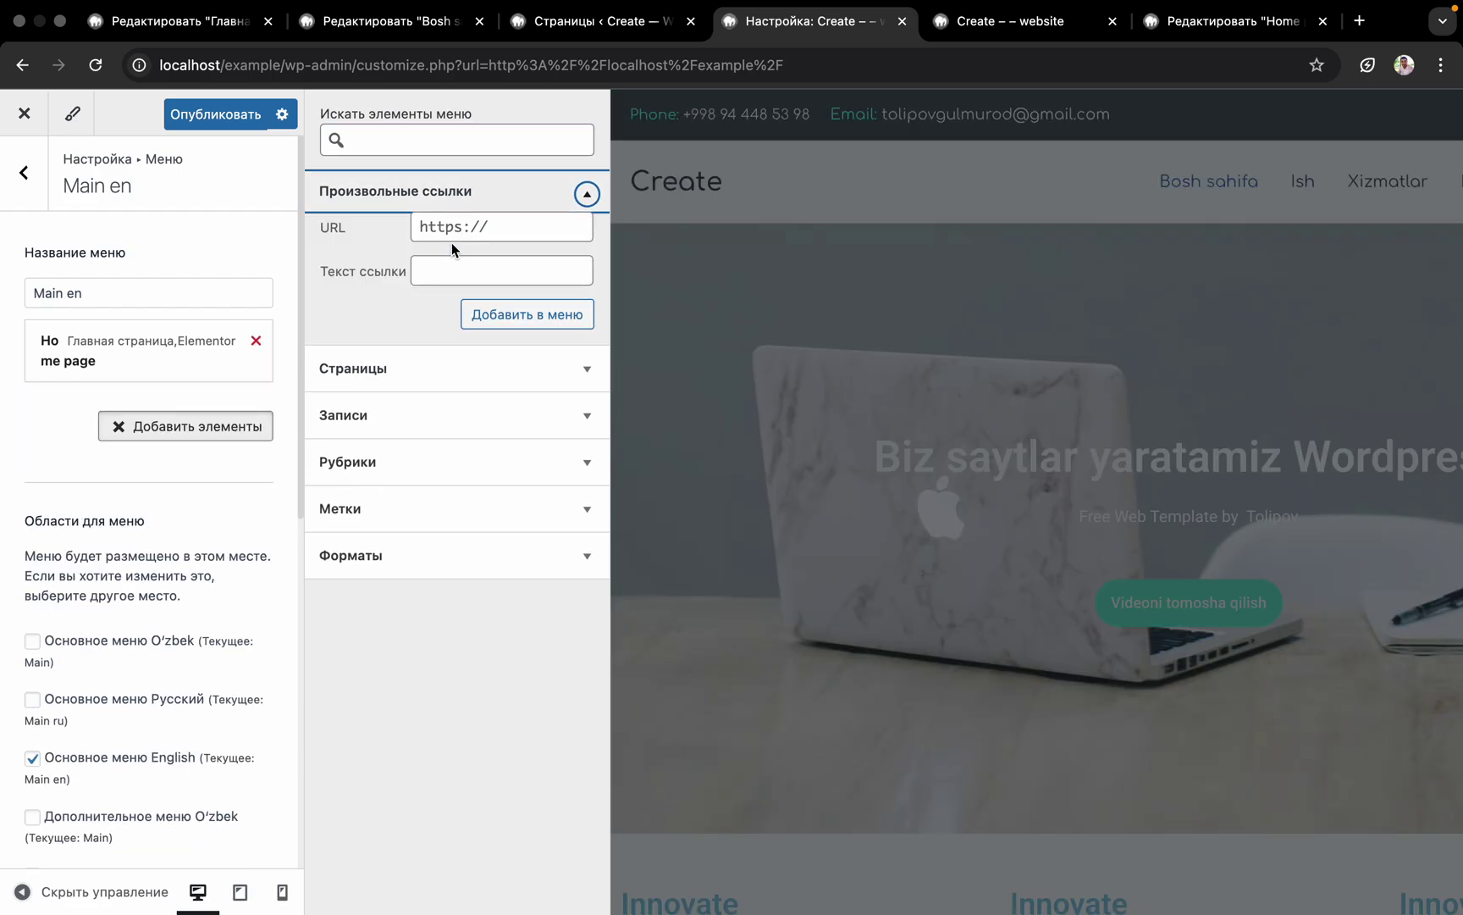
{"action": "triple_click", "coordinate": [476, 228]}
{"action": "type", "text": "#"}
{"action": "left_click", "coordinate": [458, 282]}
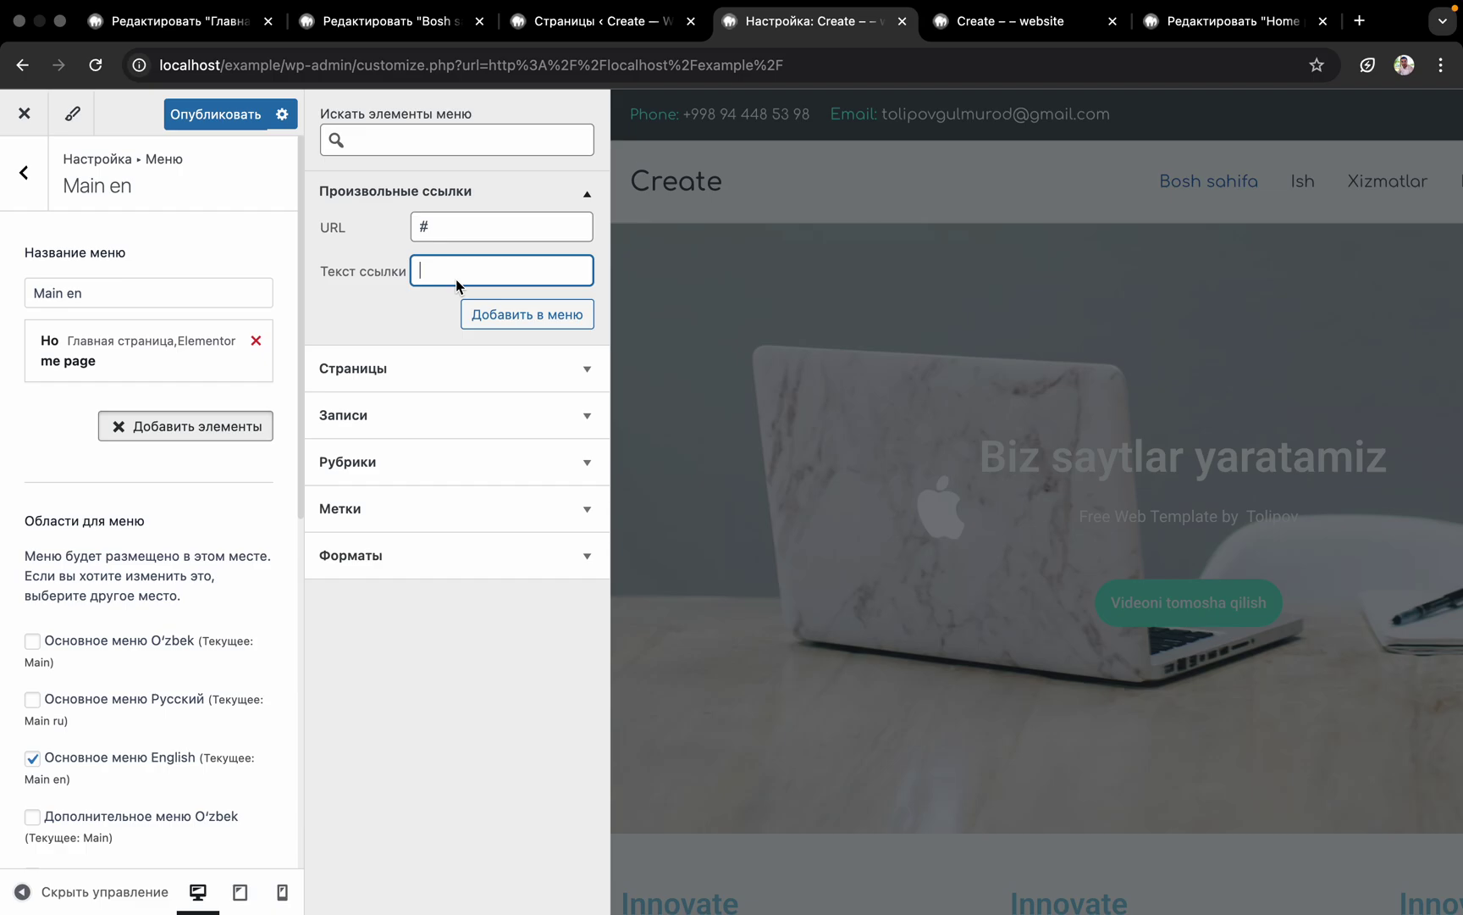
{"action": "type", "text": "Serve"}
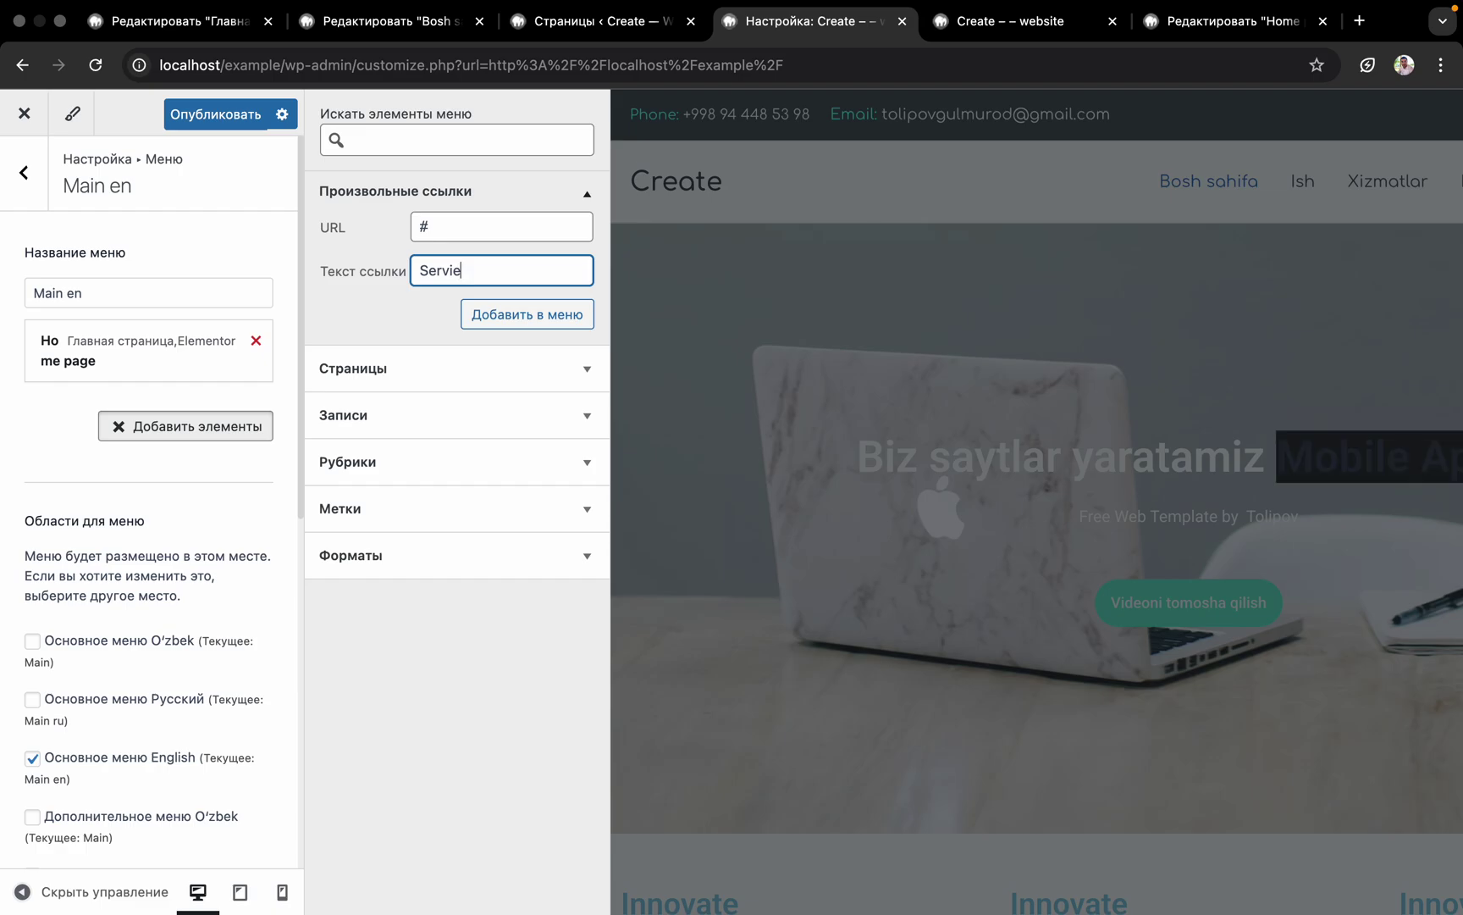
{"action": "key", "text": "BackSpace"}
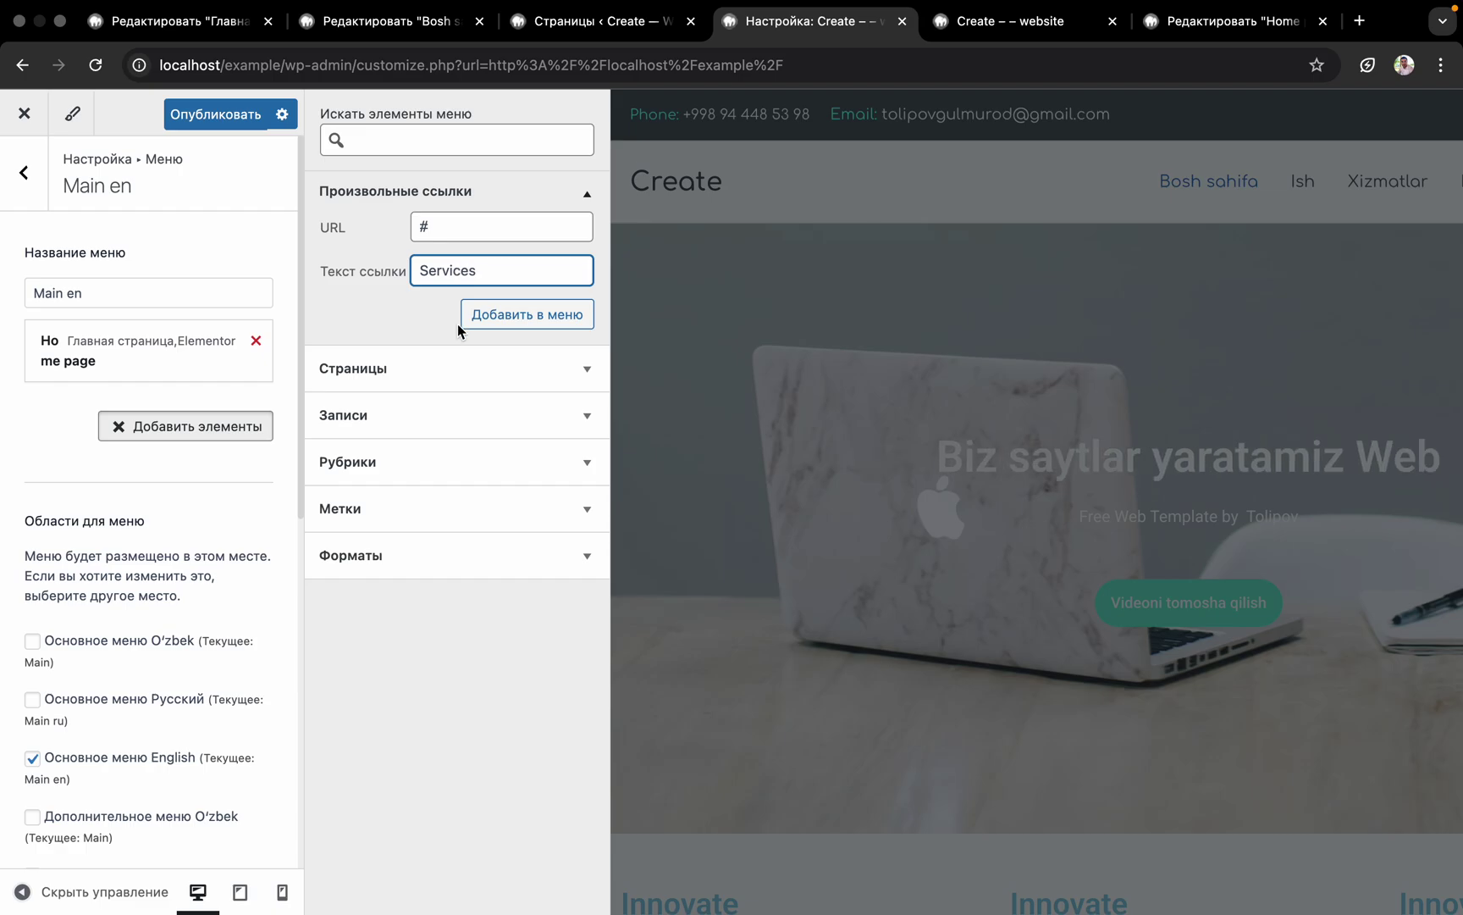
{"action": "left_click", "coordinate": [480, 315]}
Add a custom link "About us" with the URL "#" to the Main en menu
{"action": "left_click", "coordinate": [483, 222]}
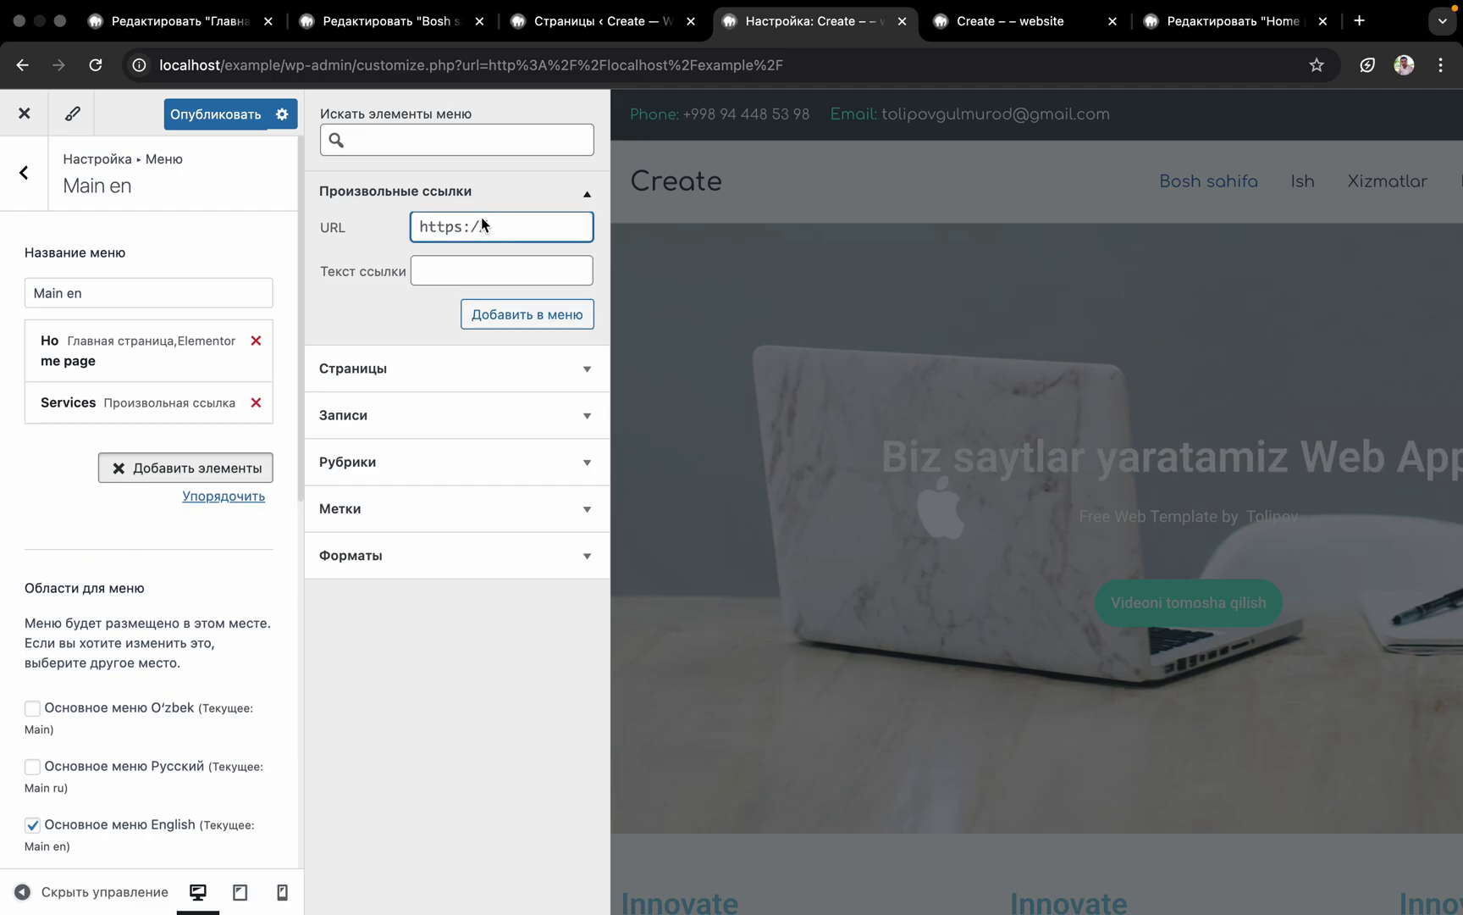
{"action": "type", "text": "Abi"}
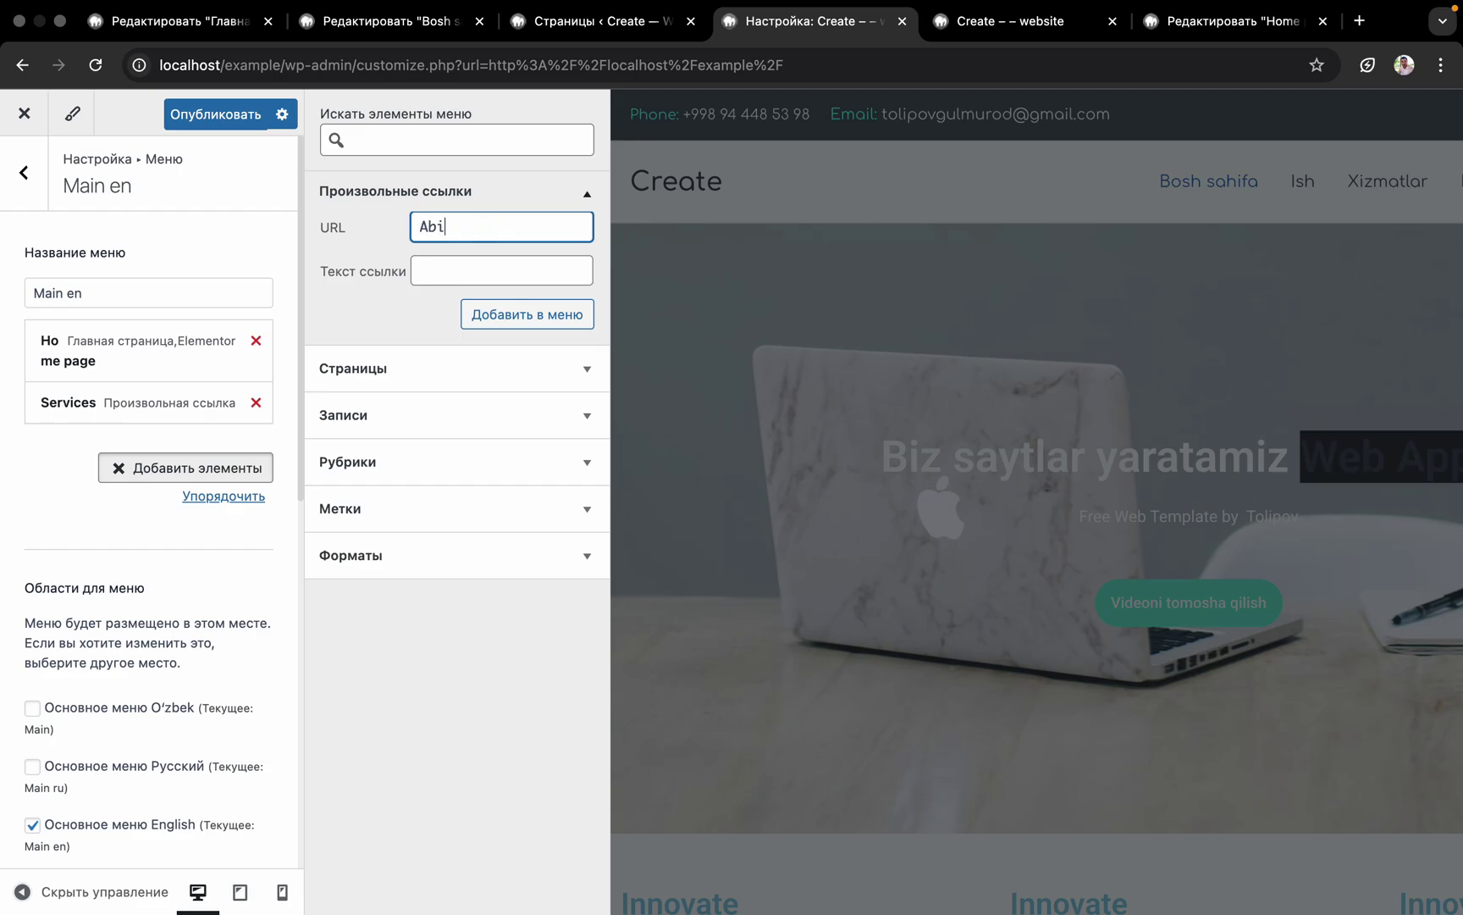
{"action": "type", "text": "ut  us"}
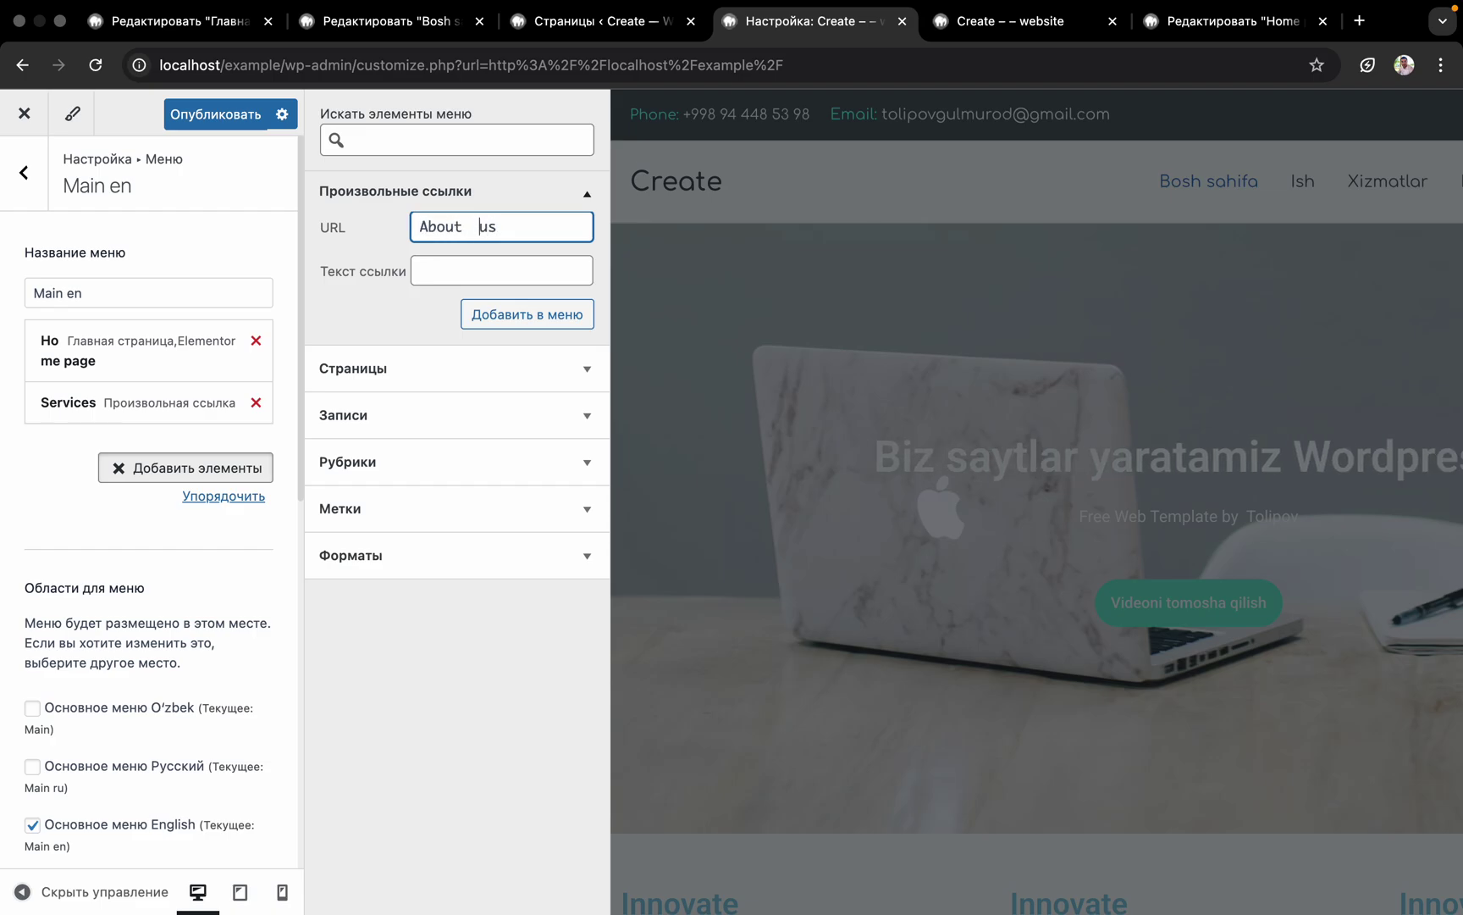
{"action": "left_click", "coordinate": [516, 273]}
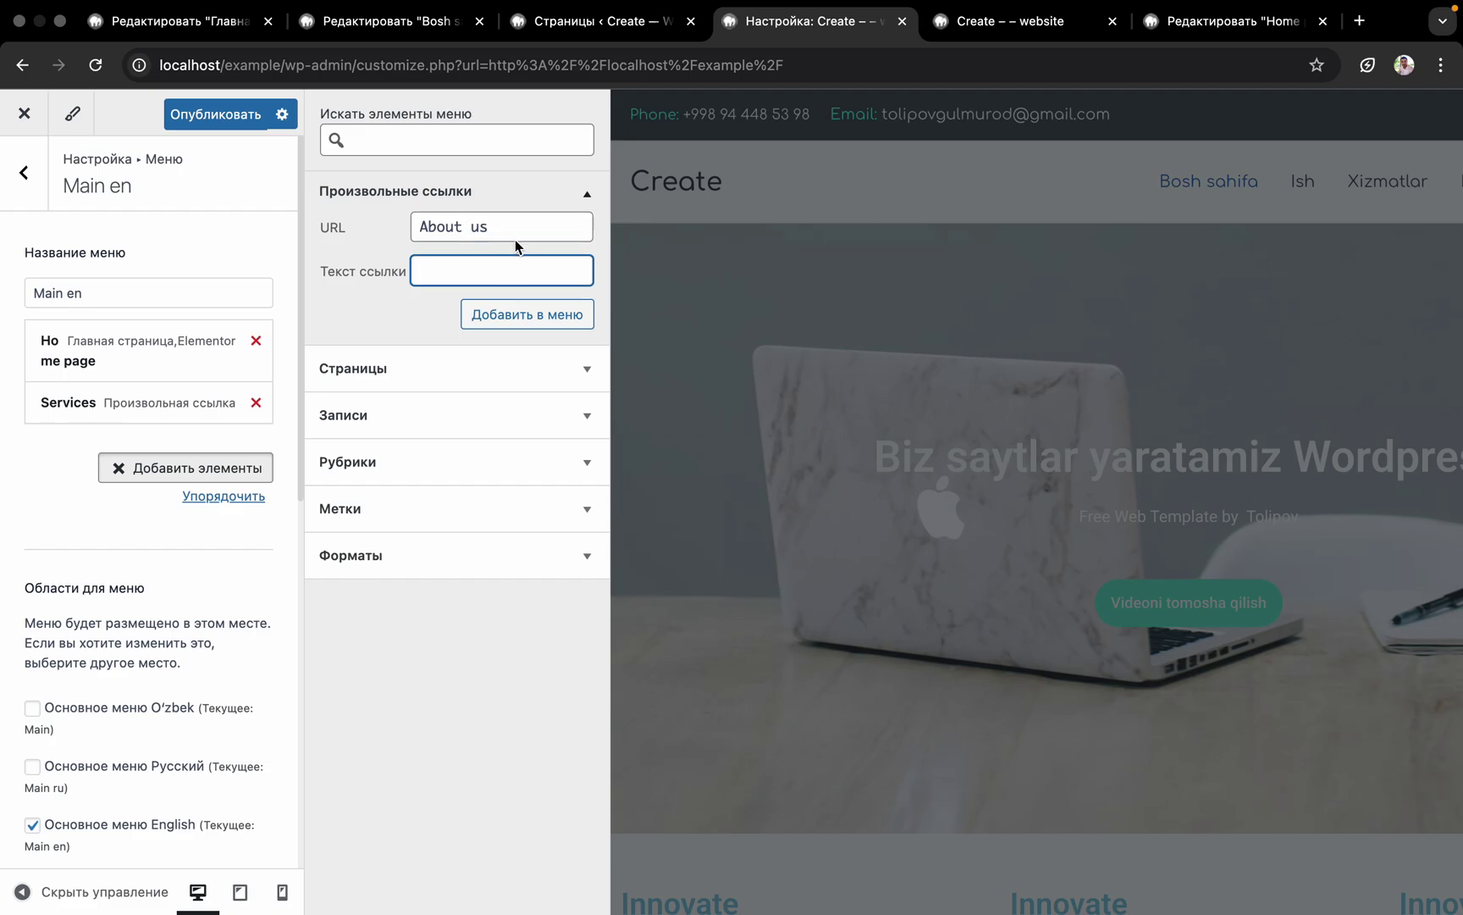
{"action": "left_click", "coordinate": [522, 229]}
{"action": "type", "text": "#"}
{"action": "left_click_drag", "start_coordinate": [497, 228], "coordinate": [354, 228]}
{"action": "key", "text": "super+c"}
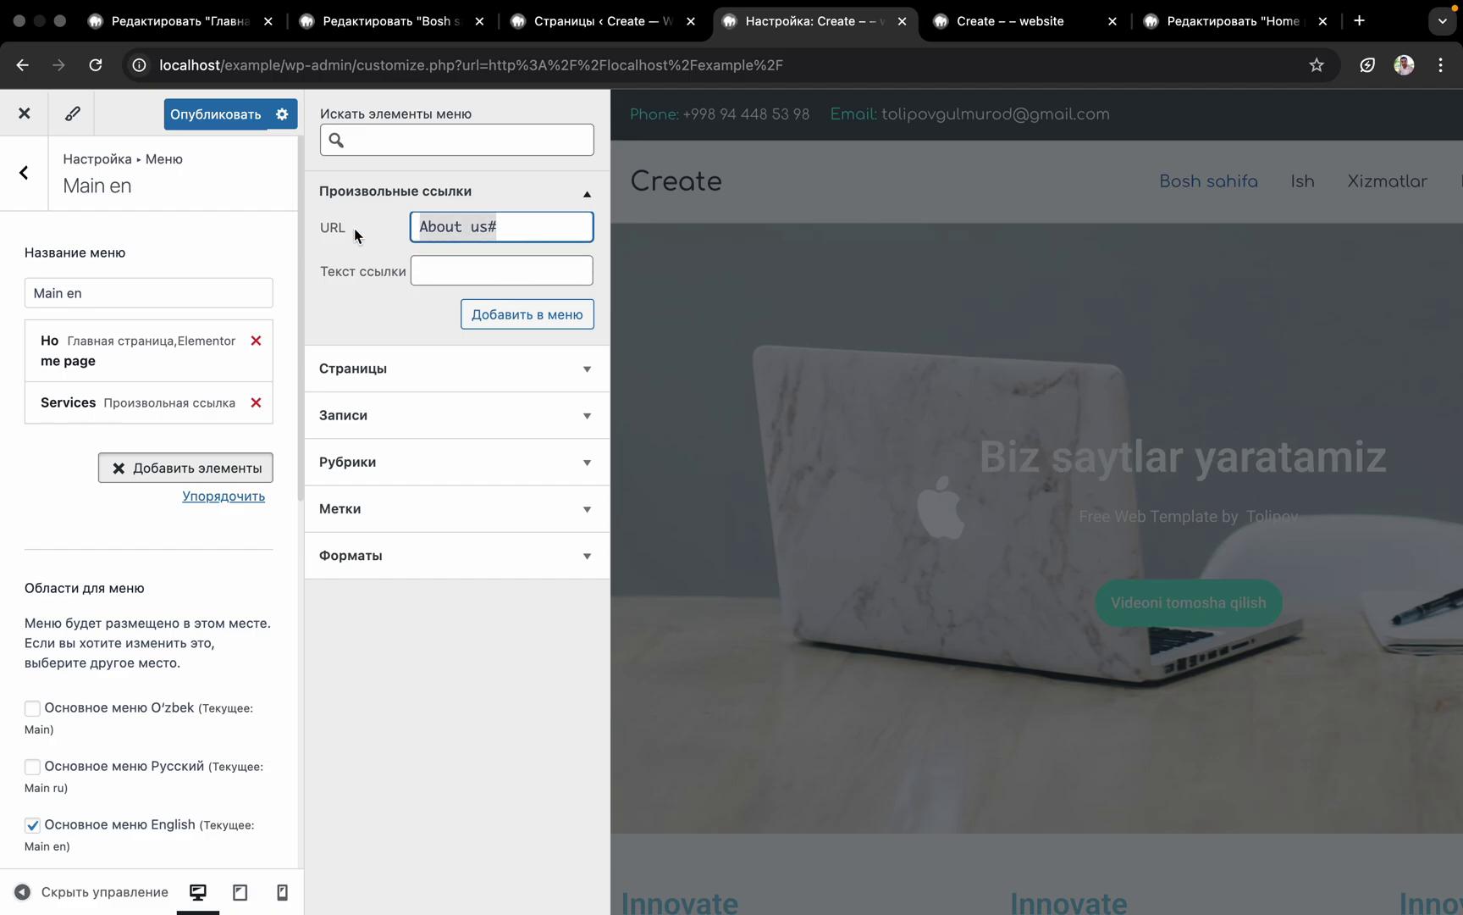
{"action": "key", "text": "BackSpace"}
{"action": "left_click", "coordinate": [431, 281]}
{"action": "key", "text": "super+v"}
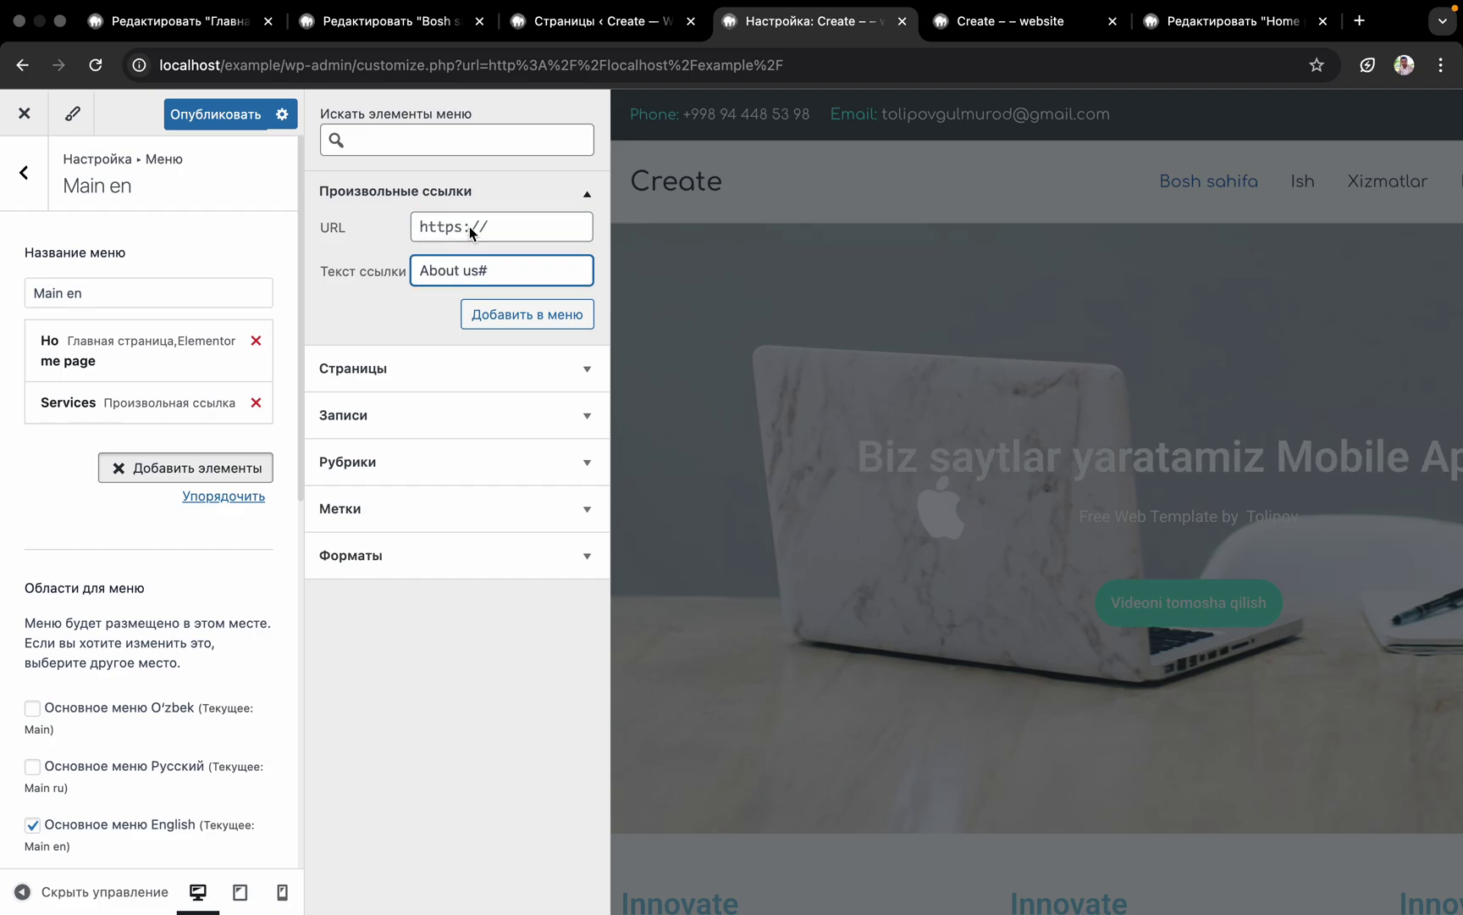
{"action": "key", "text": "shift+Left"}
{"action": "key", "text": "super+z"}
{"action": "type", "text": "About us"}
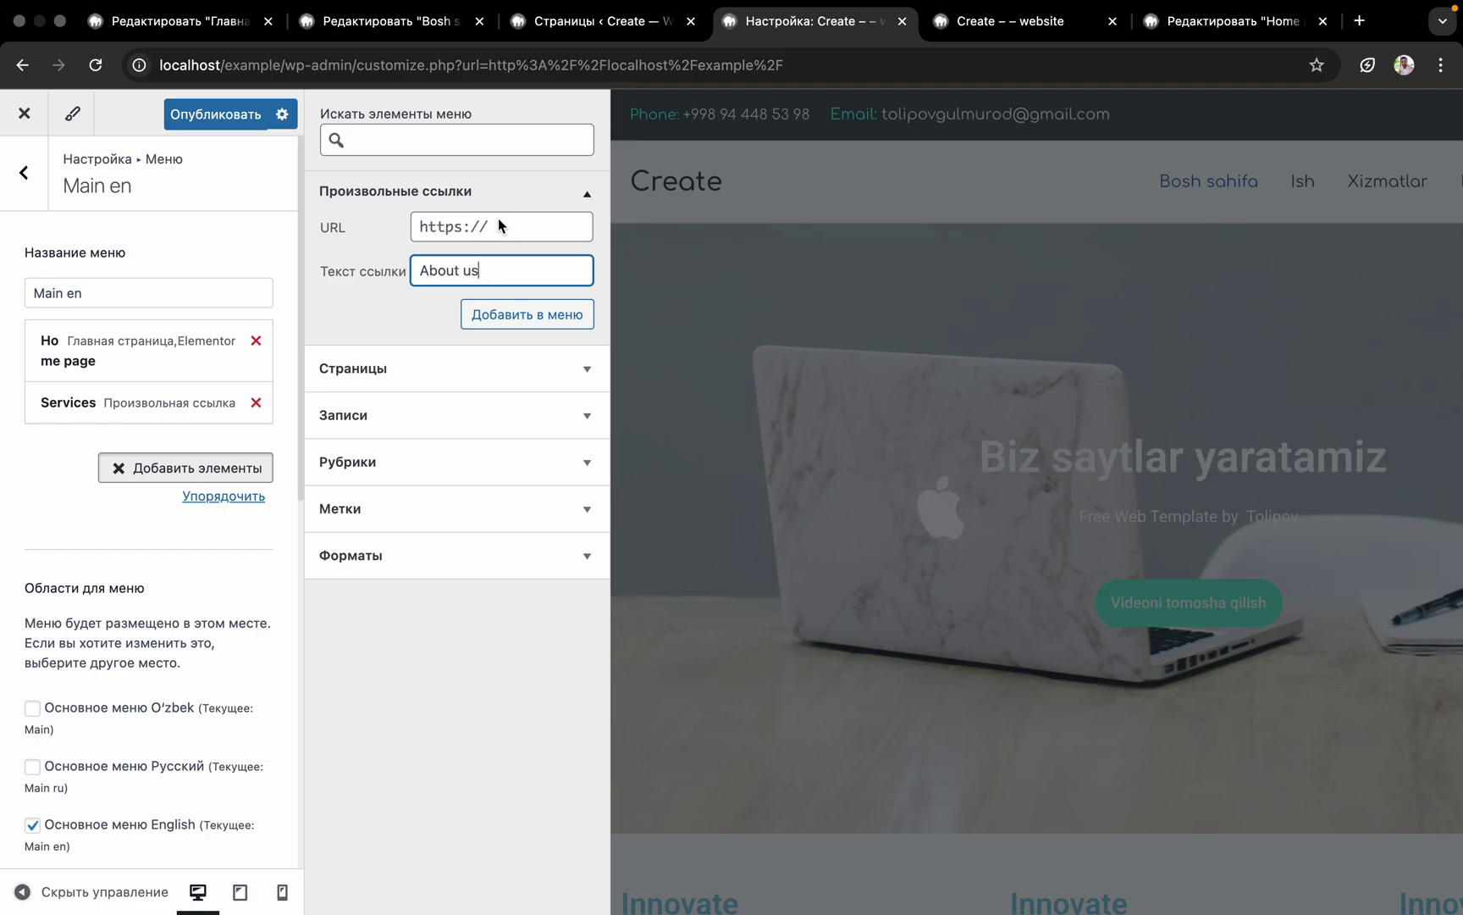
{"action": "left_click", "coordinate": [499, 225]}
{"action": "type", "text": "#"}
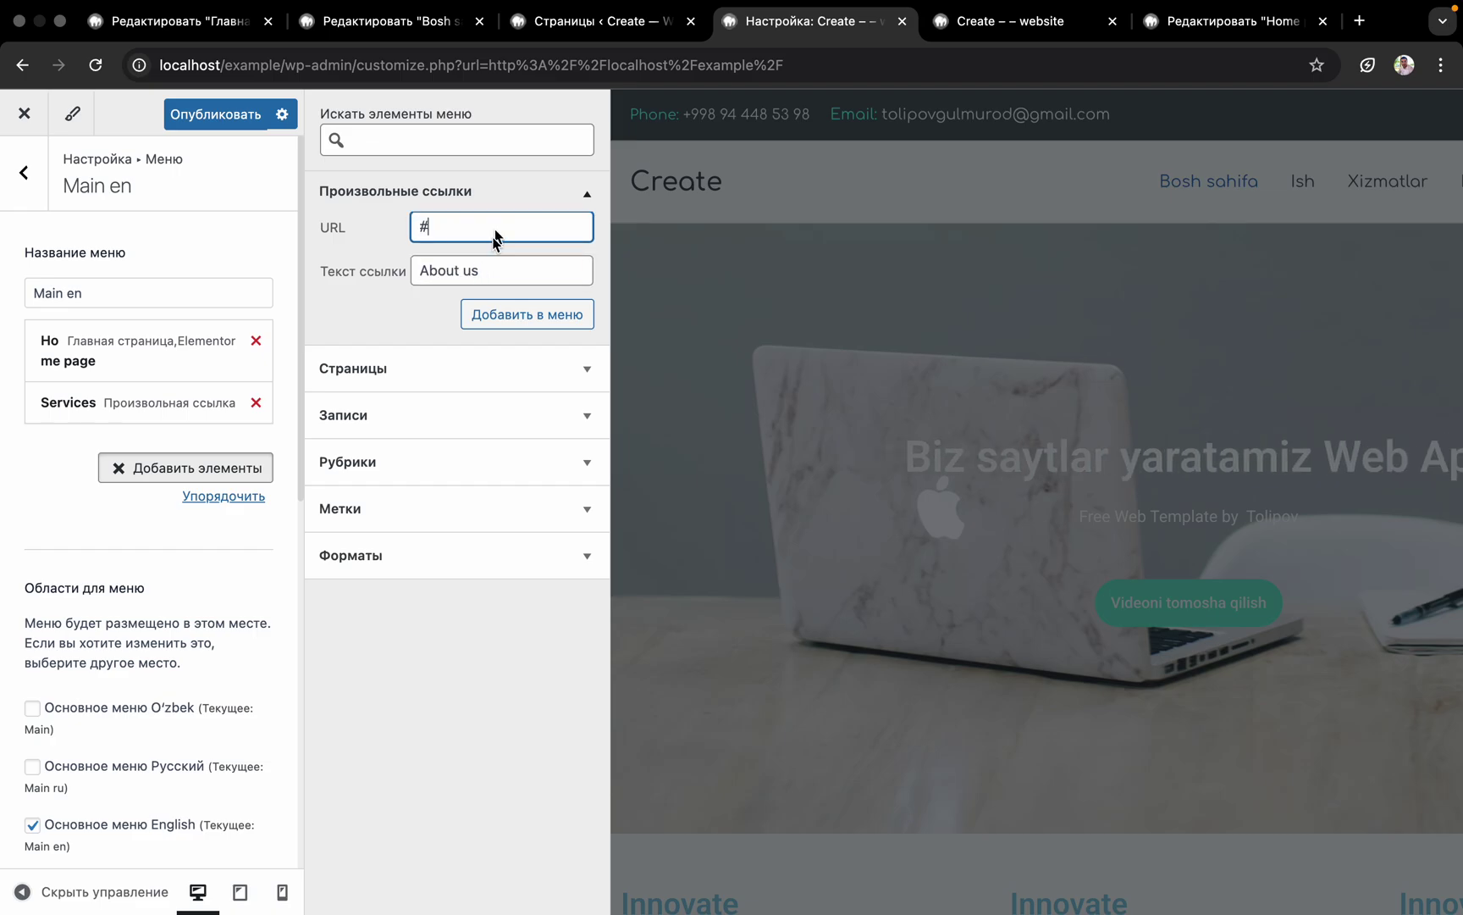
{"action": "left_click", "coordinate": [497, 316]}
Add a custom link "Contacts" with the URL "#" to the Main en menu
{"action": "left_click", "coordinate": [501, 271]}
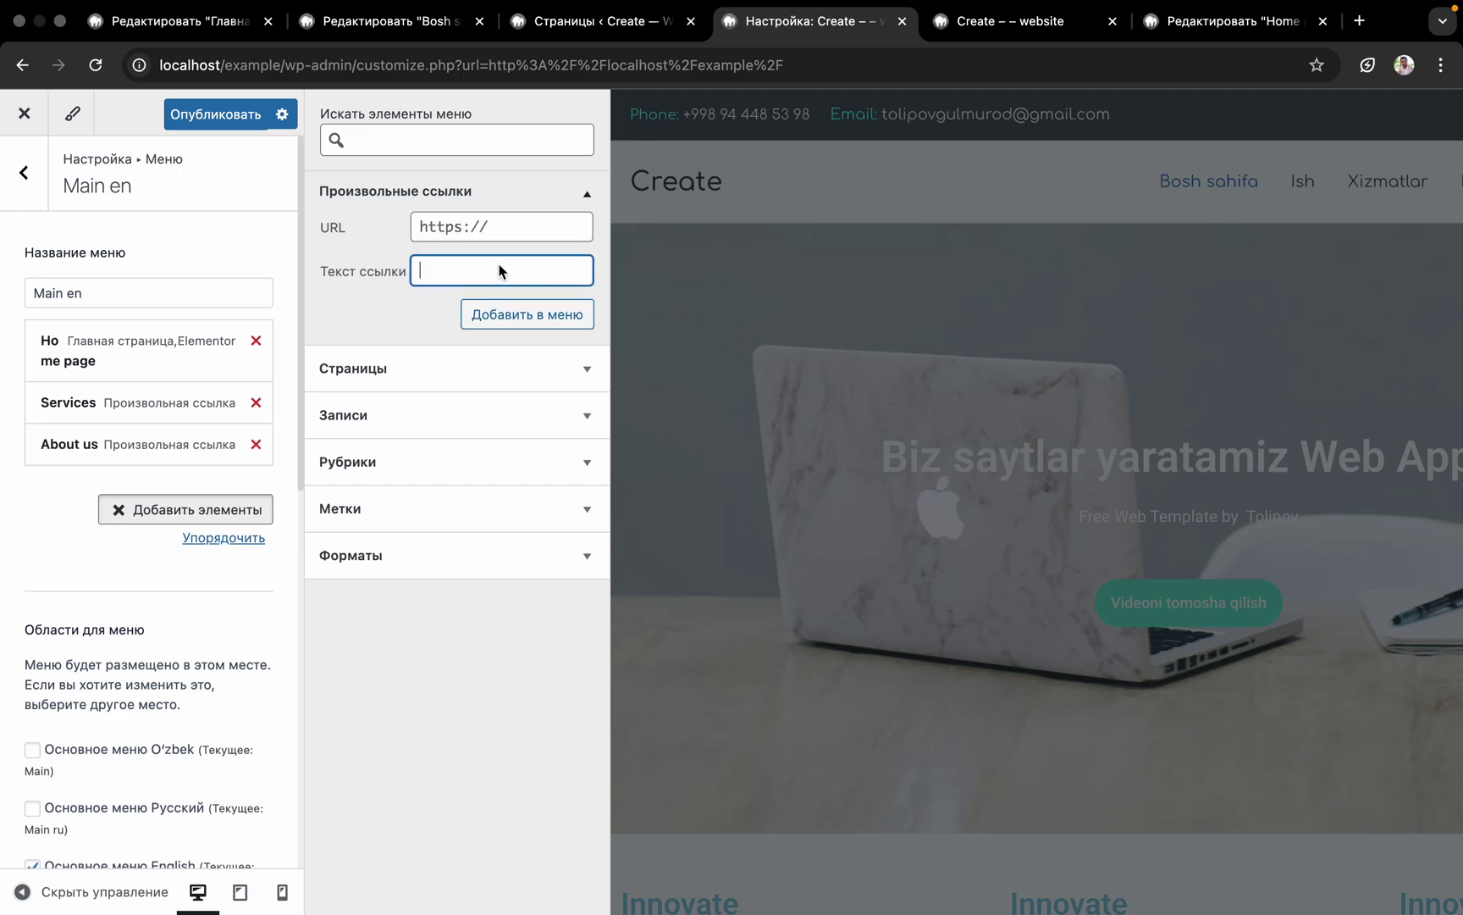
{"action": "type", "text": "Cr"}
{"action": "key", "text": "BackSpace"}
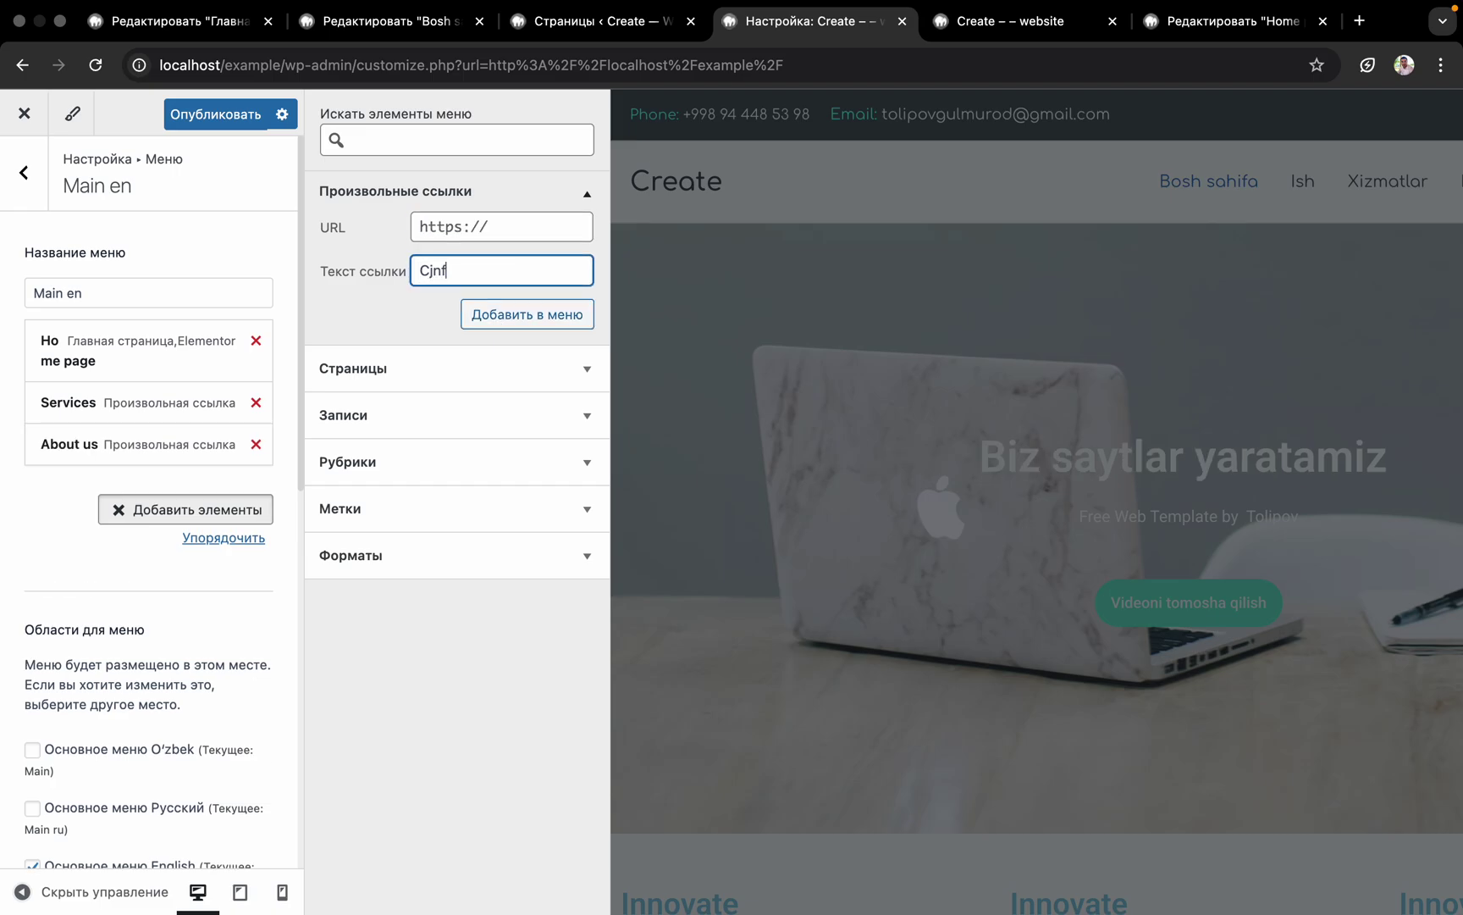
{"action": "type", "text": "ontf"}
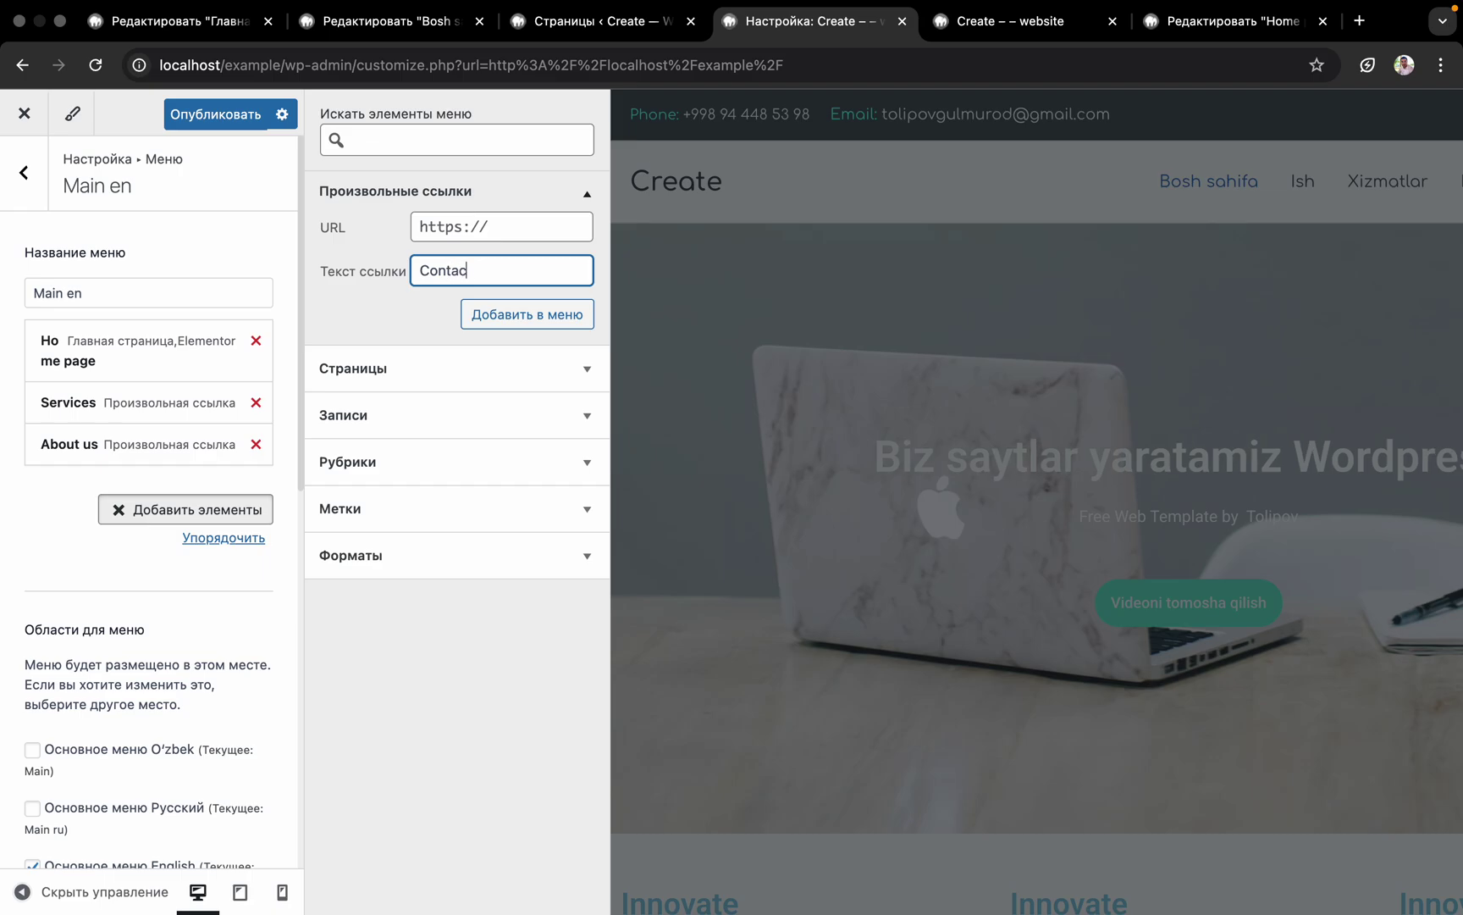
{"action": "left_click", "coordinate": [517, 238]}
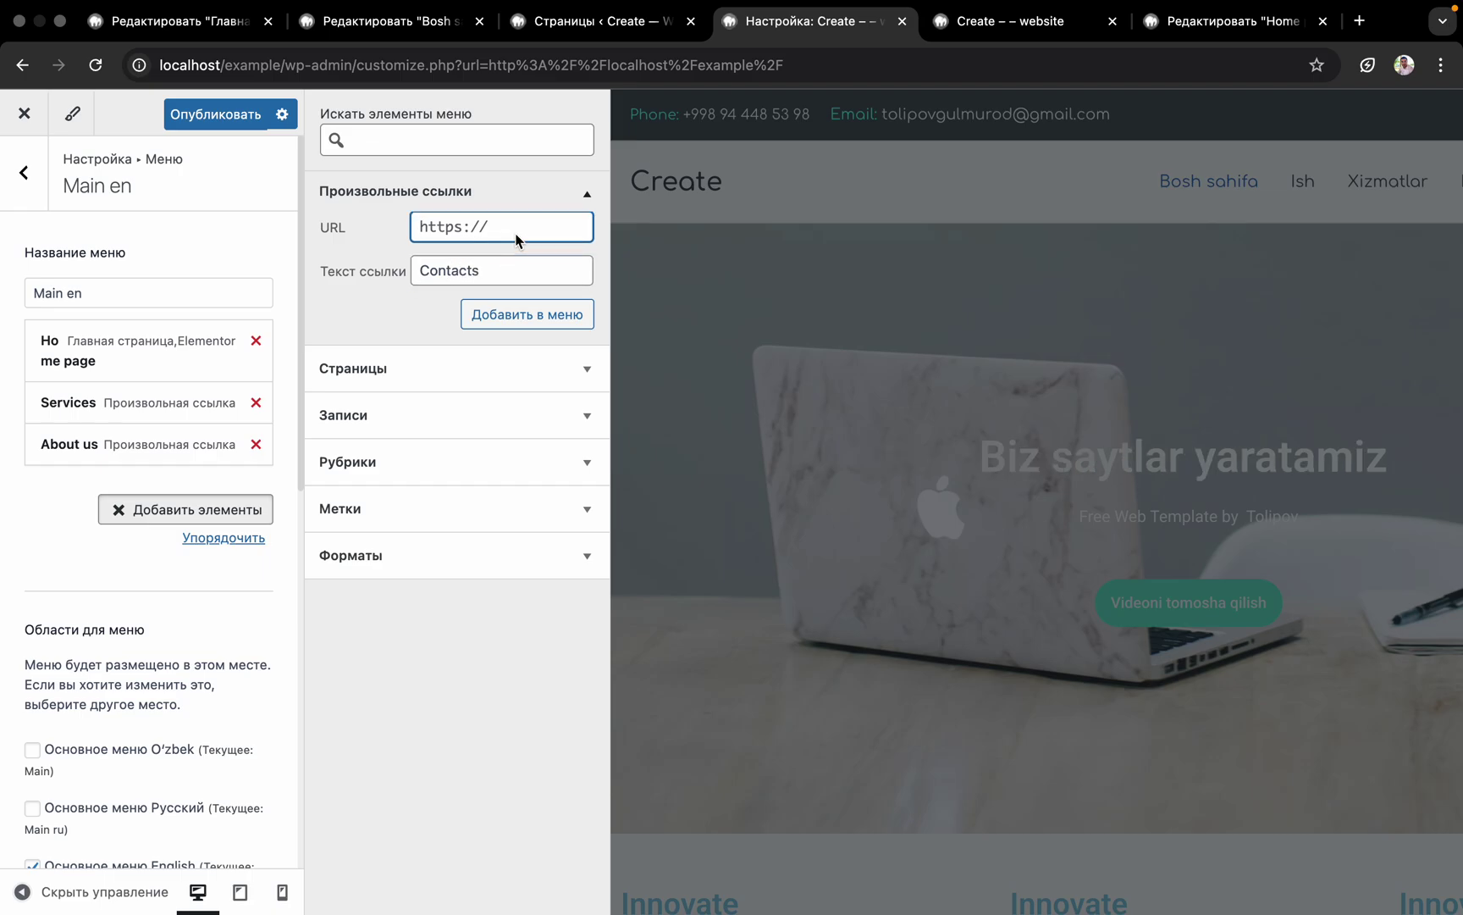
{"action": "key", "text": "super+a"}
{"action": "type", "text": "#"}
{"action": "left_click", "coordinate": [526, 314]}
Add a custom link "Blog" with the URL "#" to the Main en menu
{"action": "left_click", "coordinate": [503, 279]}
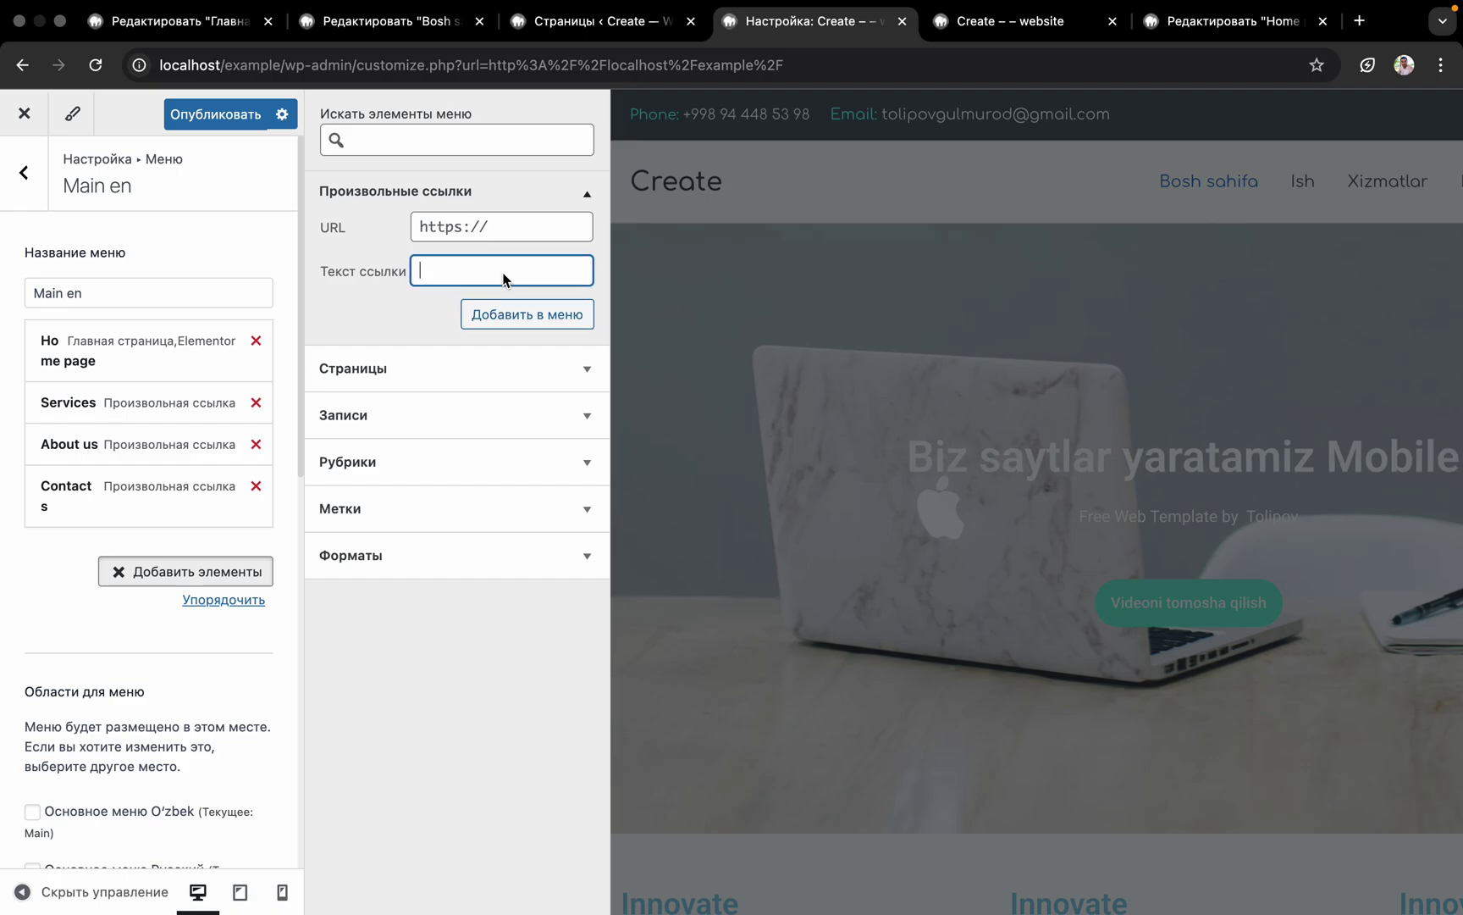
{"action": "type", "text": "Blog"}
{"action": "left_click", "coordinate": [511, 229]}
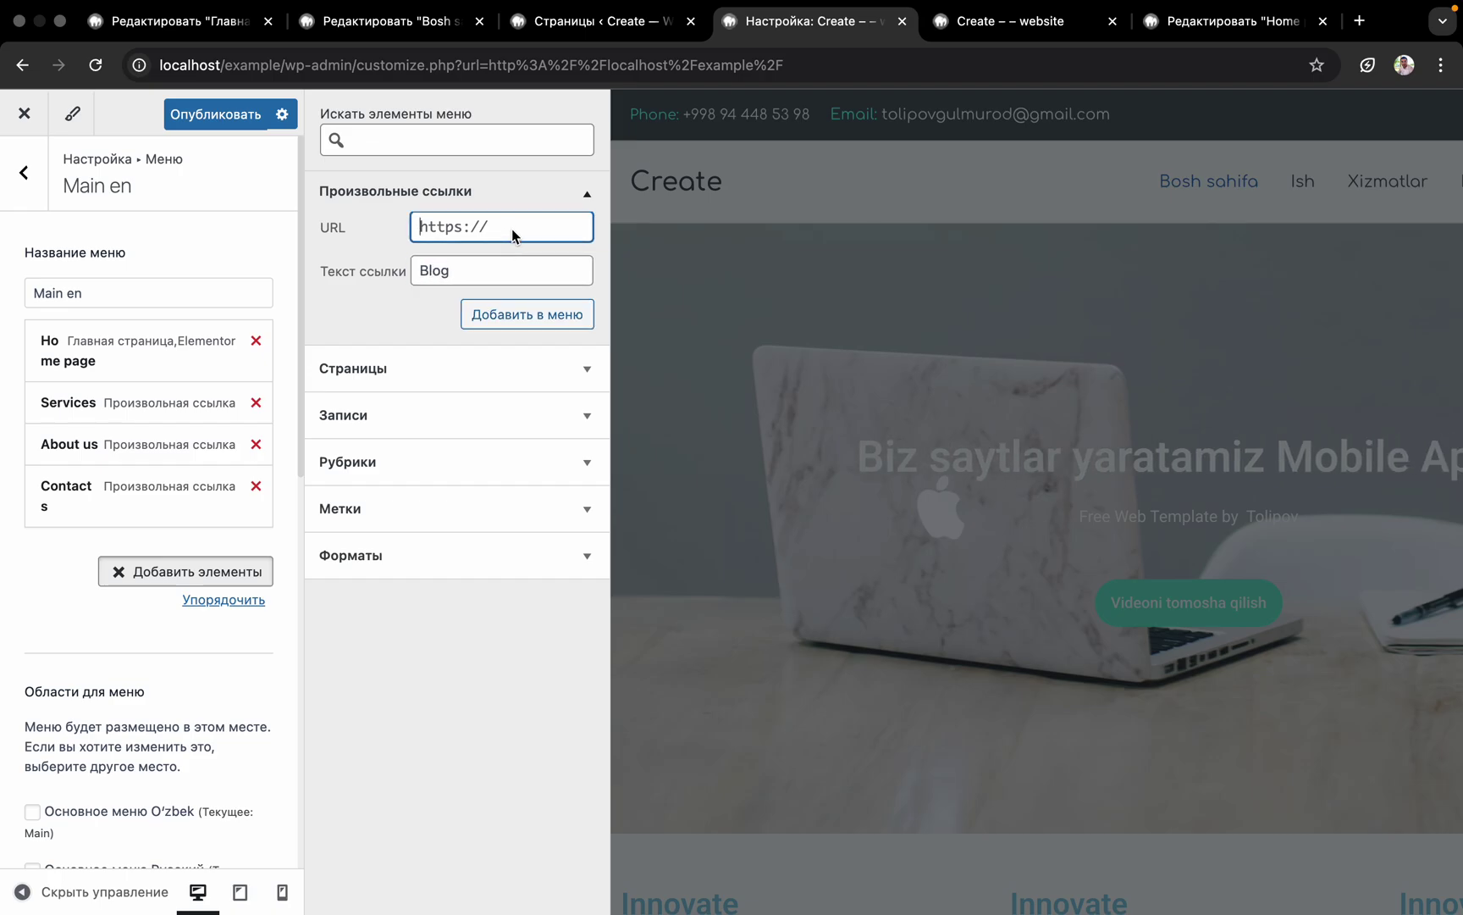
{"action": "key", "text": "super+a"}
{"action": "type", "text": "#"}
{"action": "left_click", "coordinate": [526, 314]}
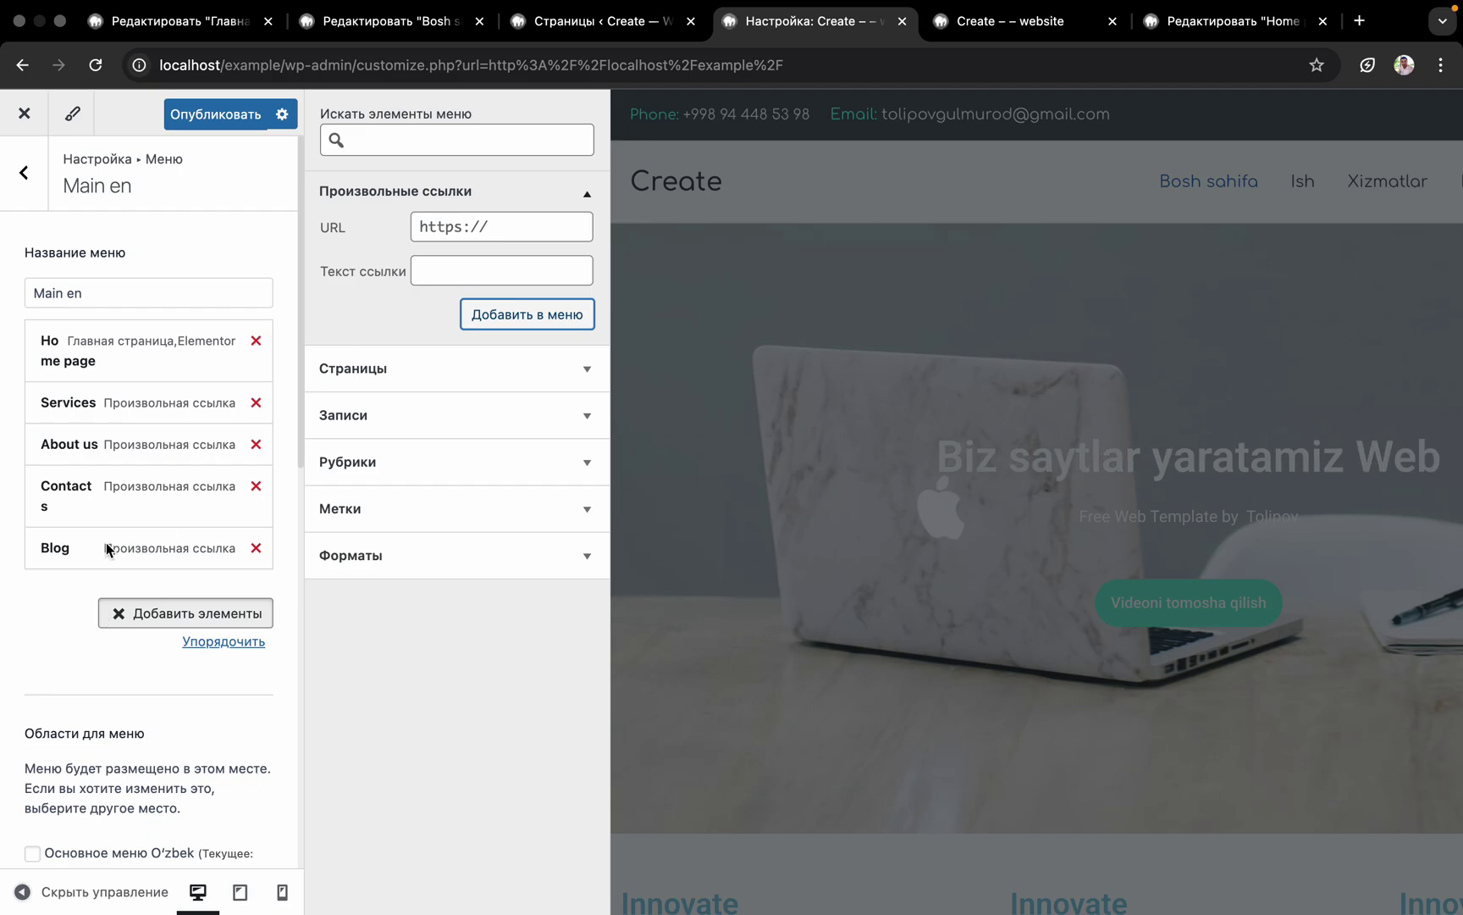
Reorder the Main en menu as Home page, About us, Services, Blog, Contacts and publish the changes
{"action": "left_click", "coordinate": [373, 370]}
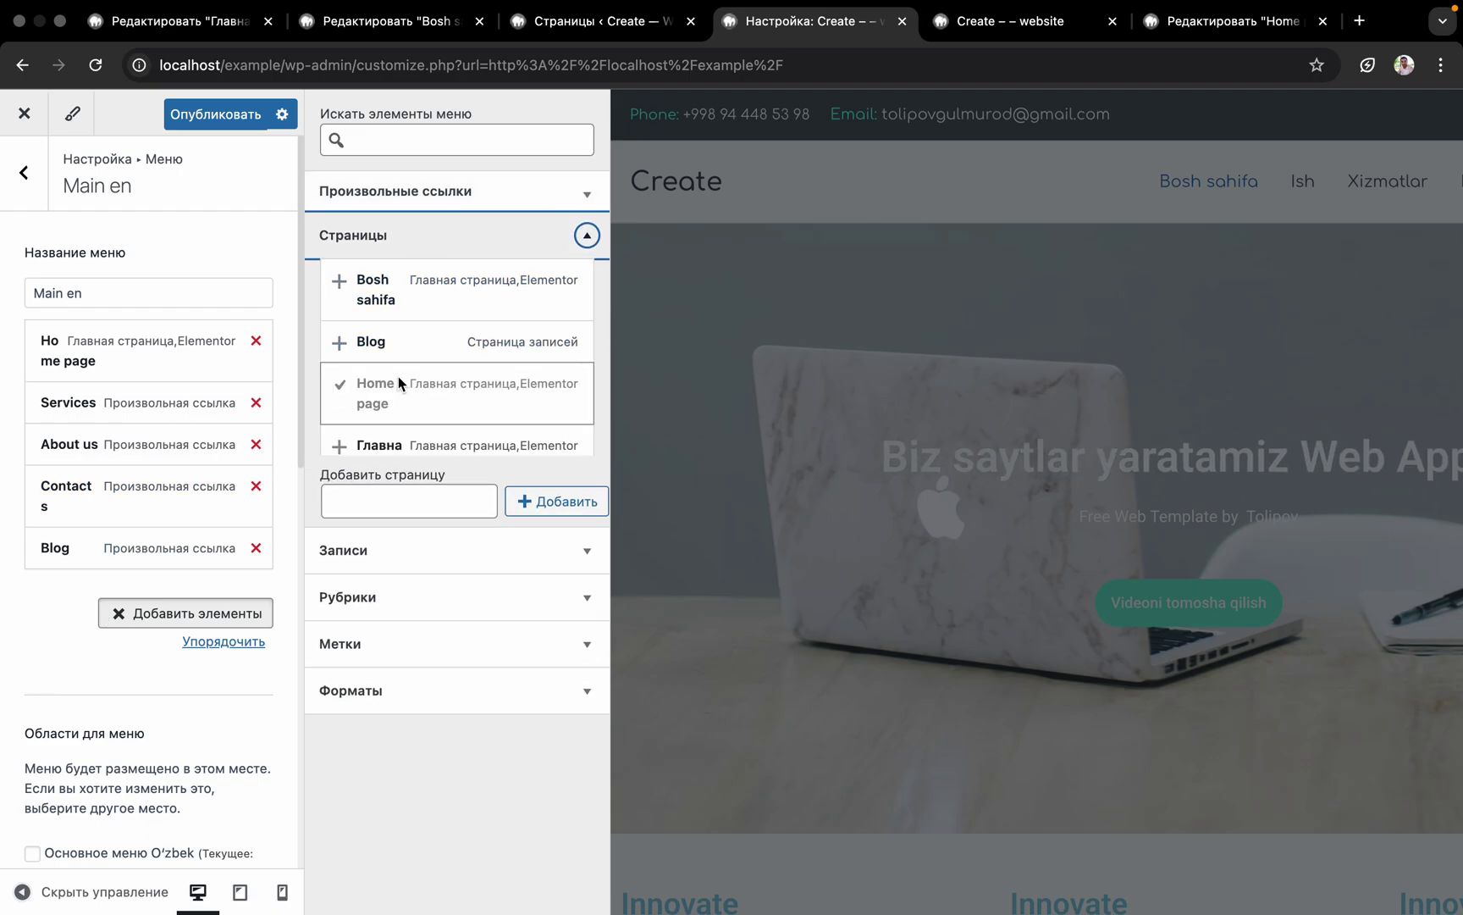
{"action": "scroll", "coordinate": [398, 376], "scroll_direction": "down", "scroll_amount": 1}
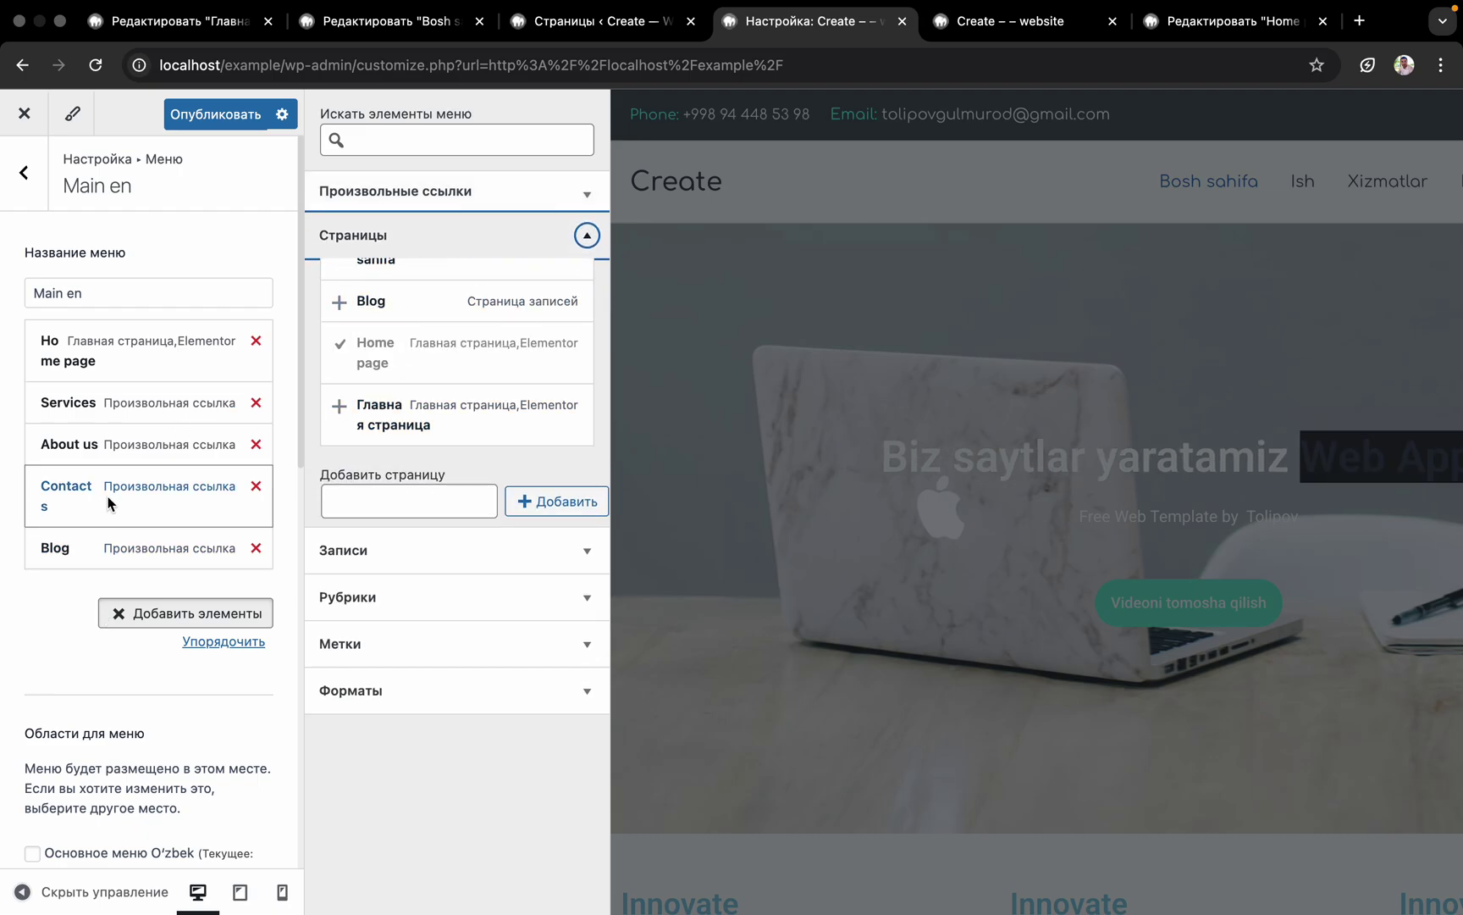
{"action": "left_click_drag", "start_coordinate": [100, 500], "coordinate": [105, 561]}
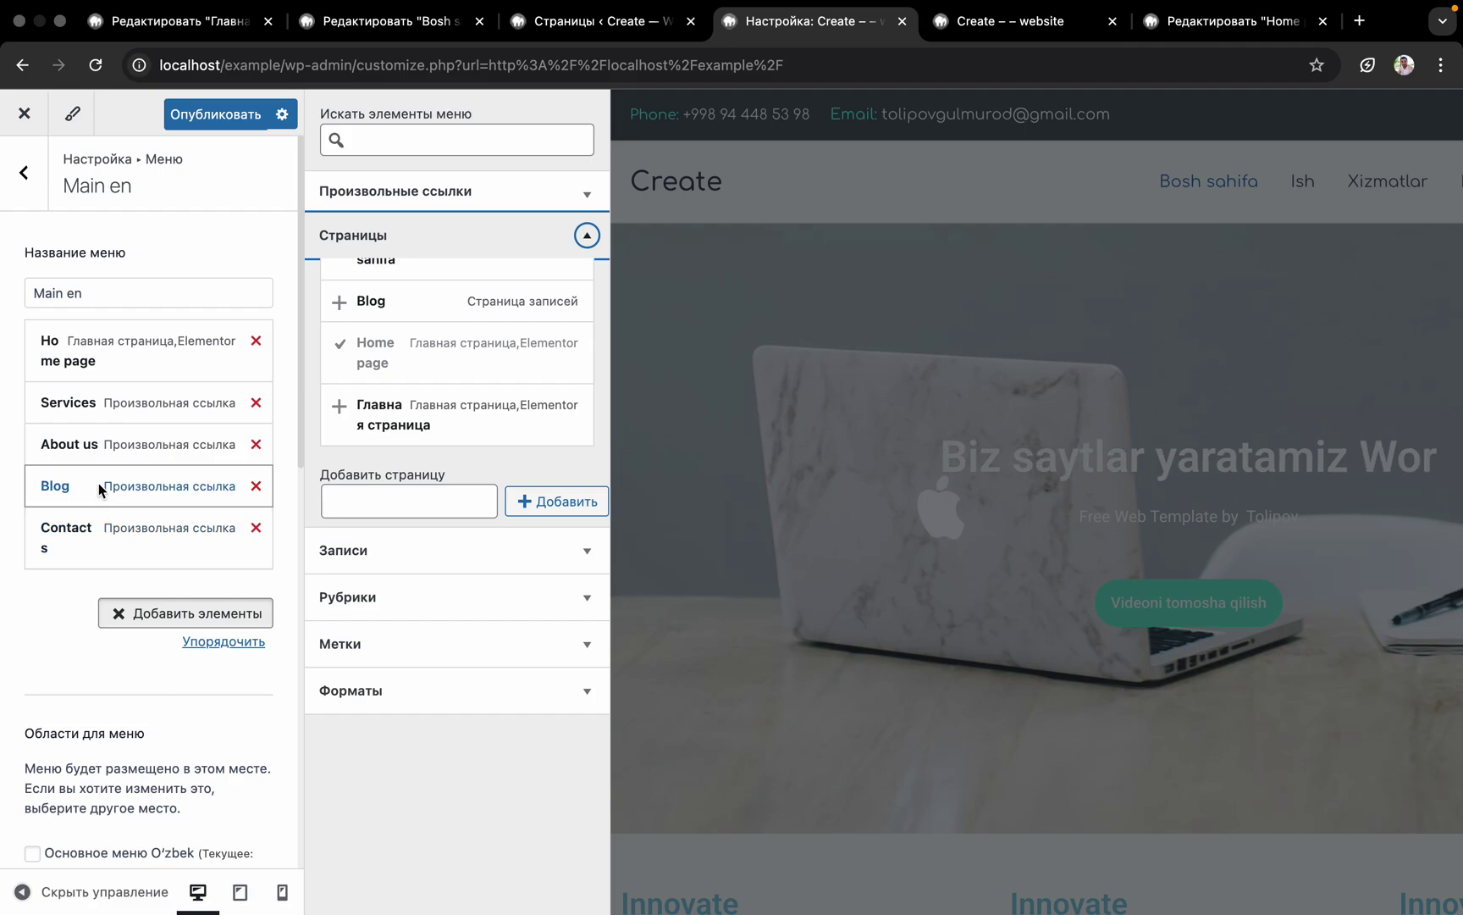
{"action": "left_click_drag", "start_coordinate": [96, 501], "coordinate": [44, 405]}
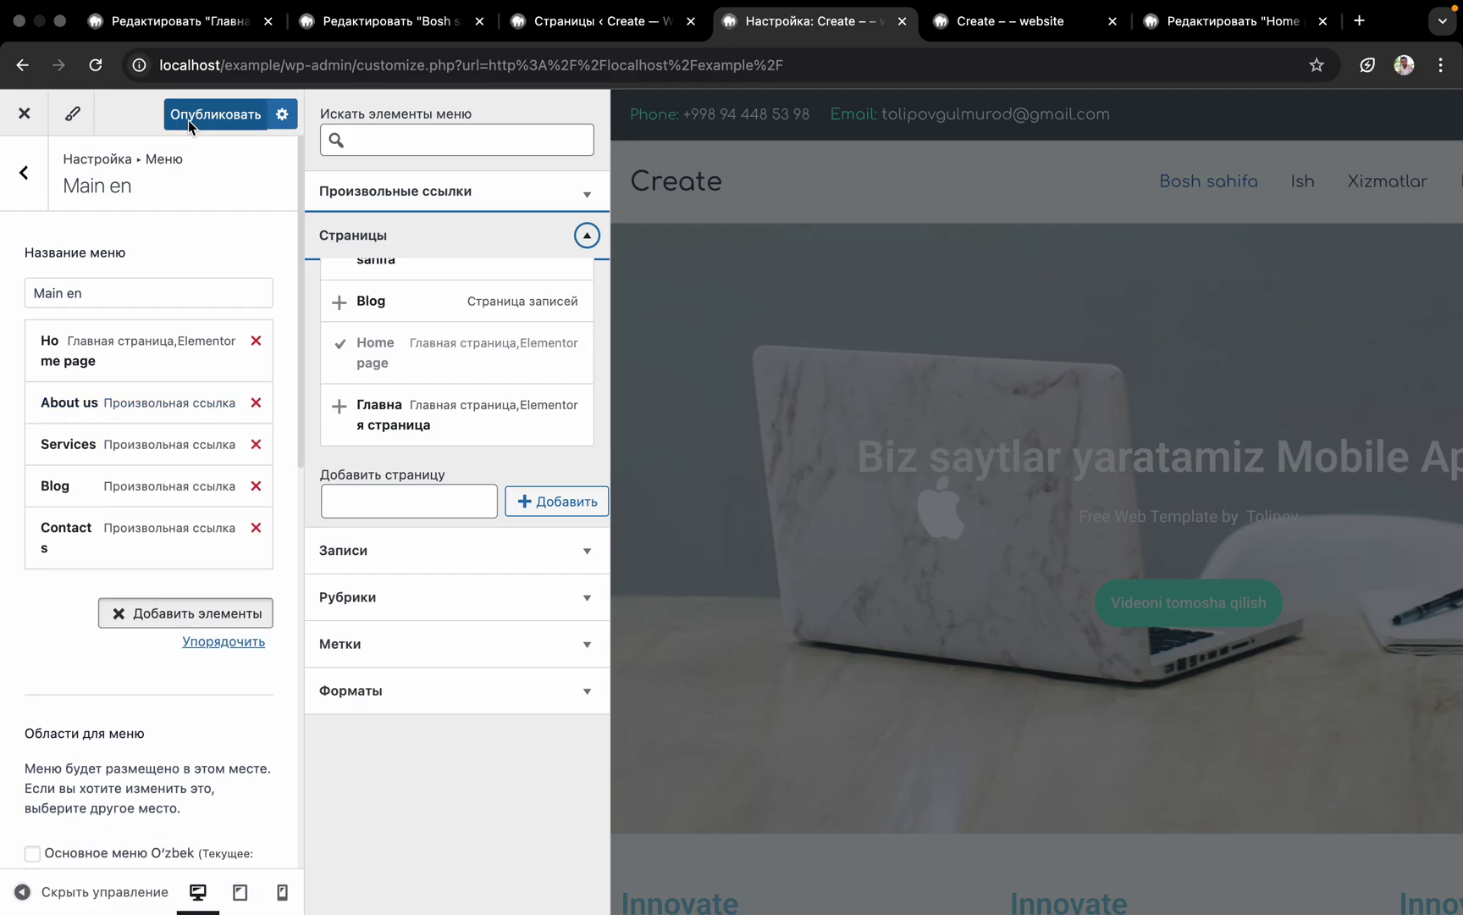
{"action": "left_click", "coordinate": [207, 110]}
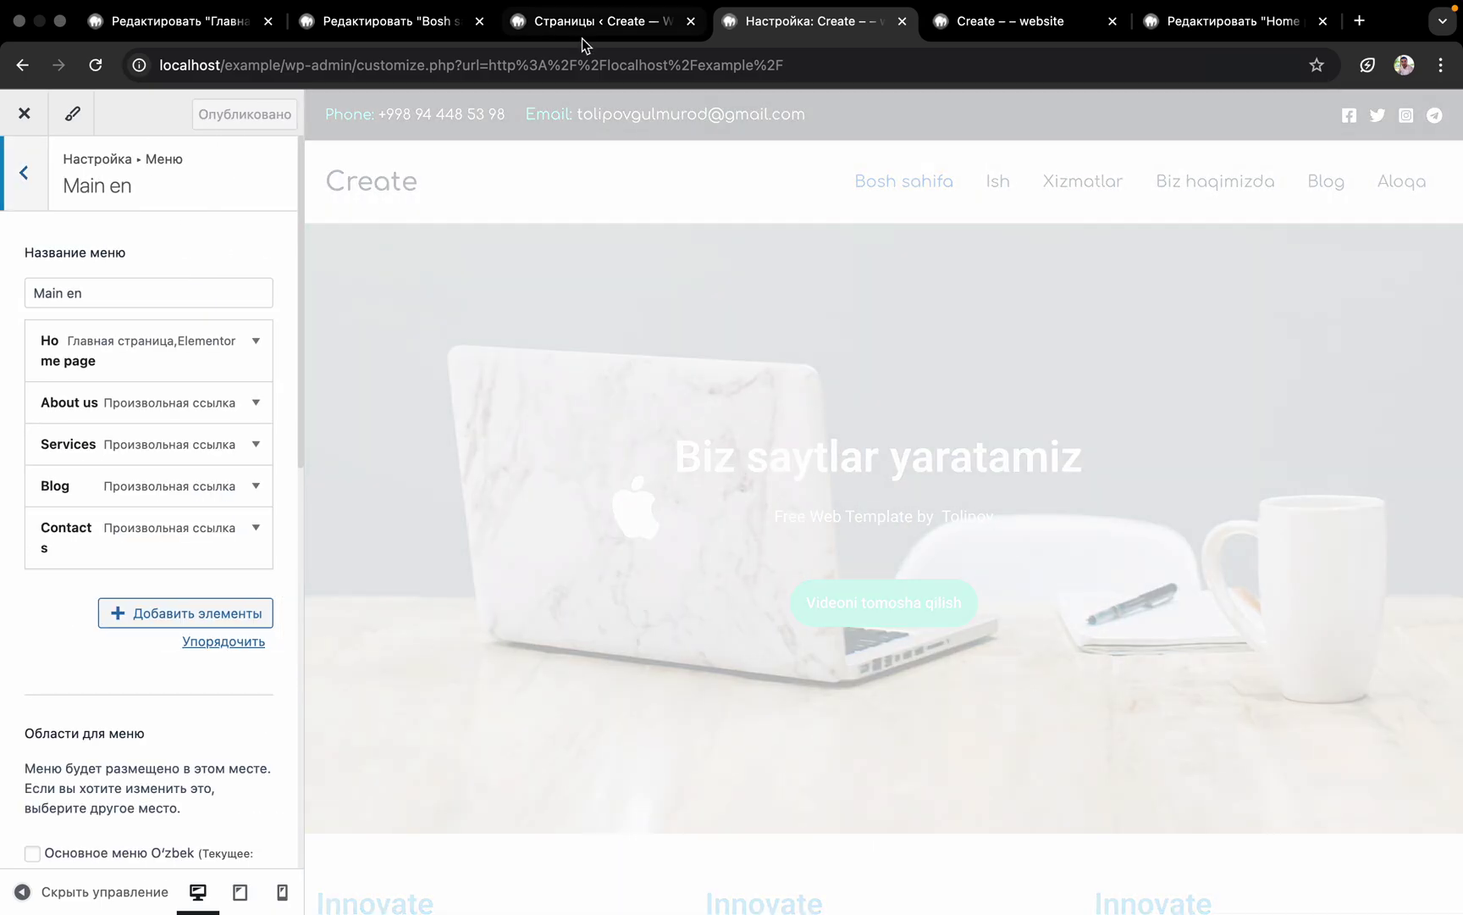
Open the live site from the pages list and look over its home page and header menu
{"action": "left_click", "coordinate": [582, 30]}
{"action": "left_click", "coordinate": [381, 21]}
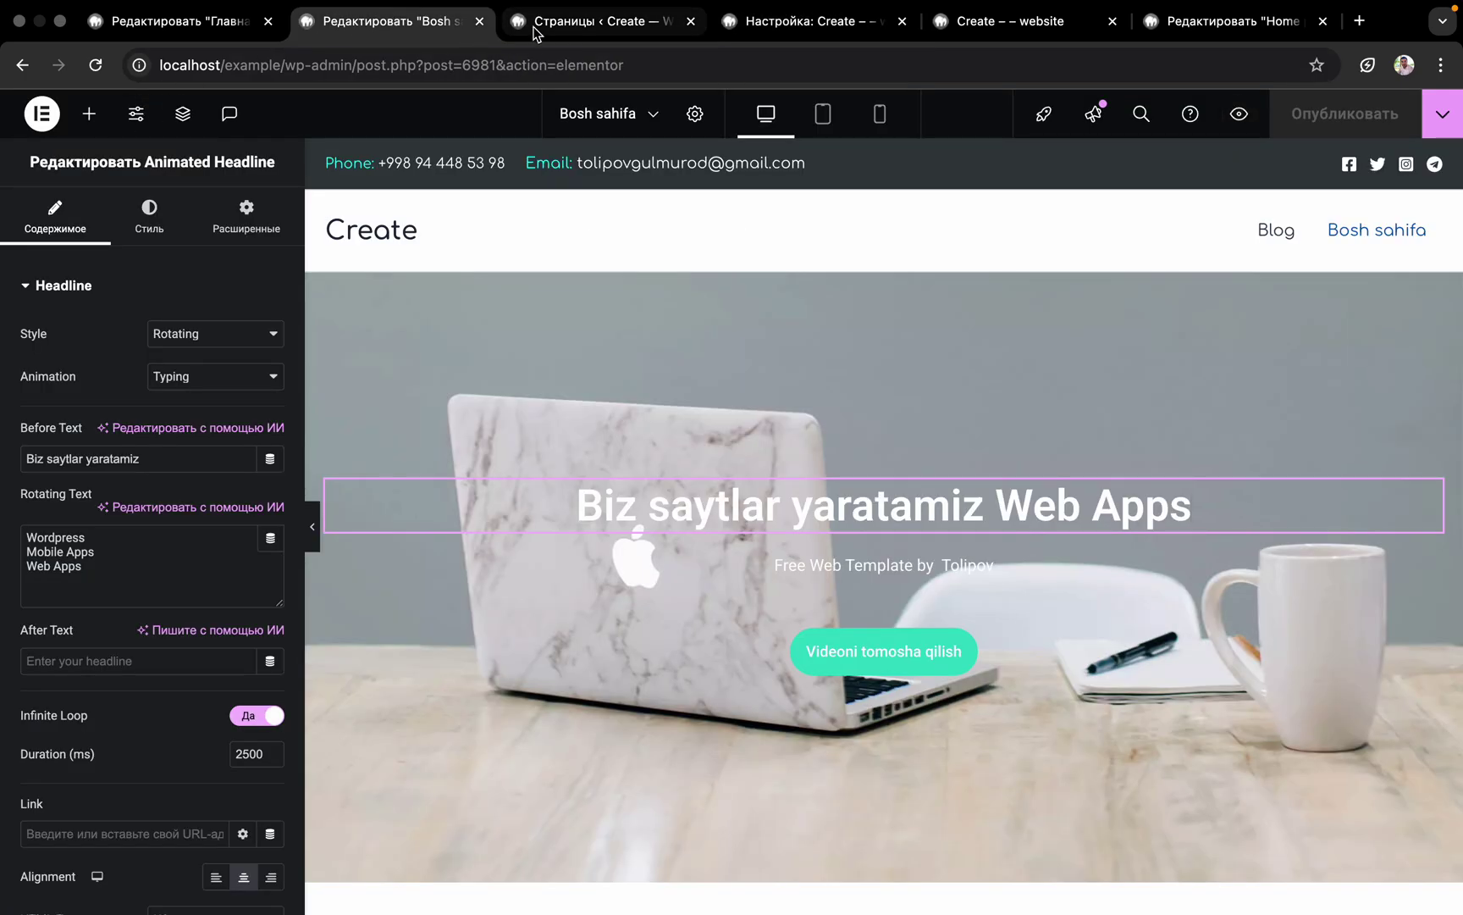
{"action": "left_click", "coordinate": [535, 28]}
{"action": "mouse_move", "coordinate": [89, 107]}
{"action": "left_click", "coordinate": [100, 143]}
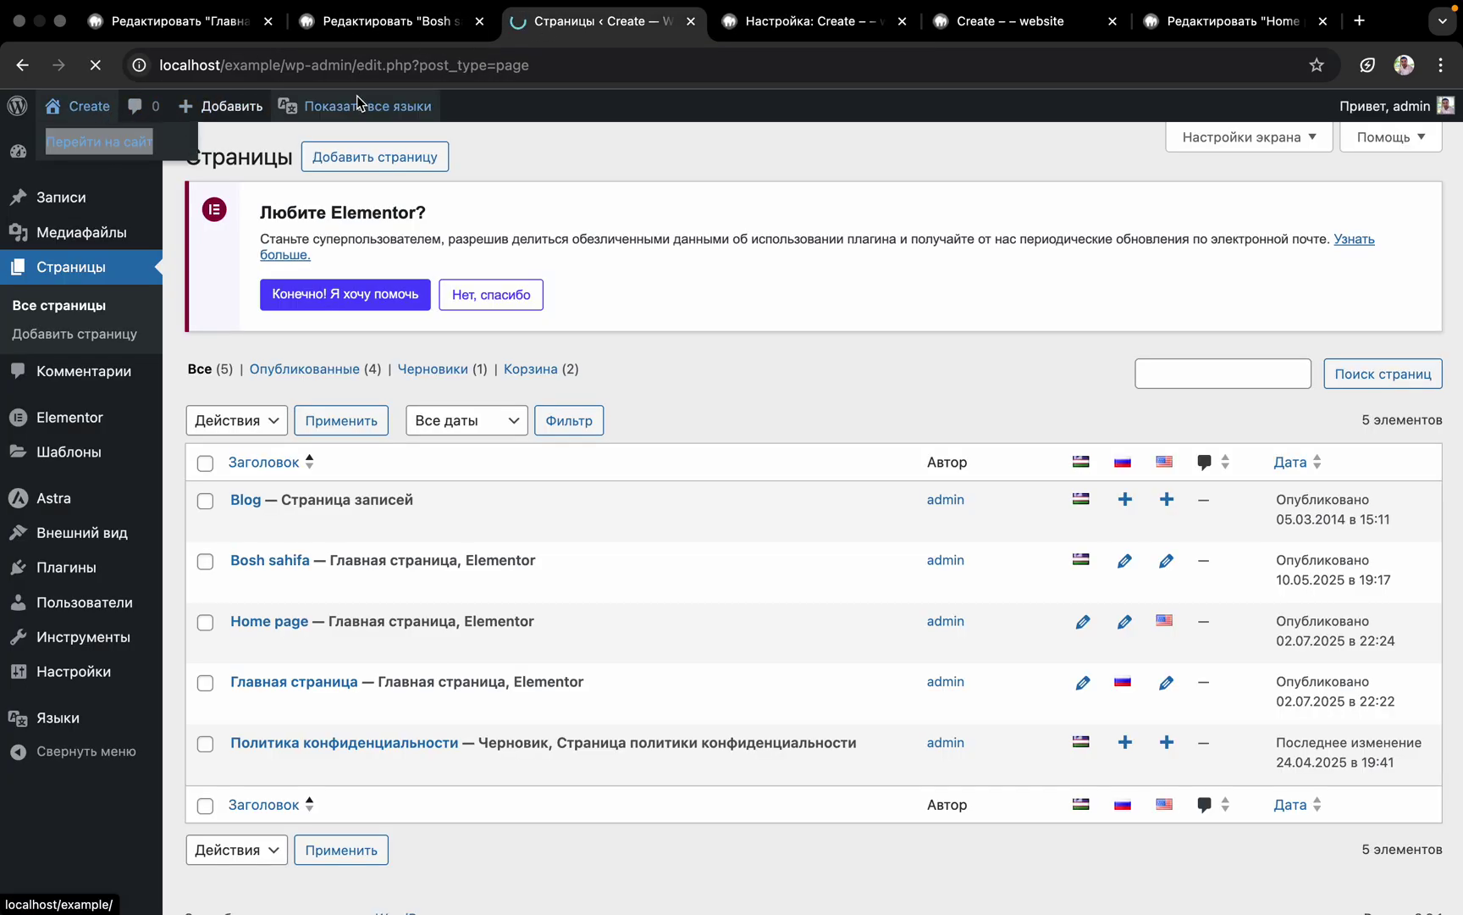
{"action": "scroll", "coordinate": [514, 341], "scroll_direction": "down", "scroll_amount": 20}
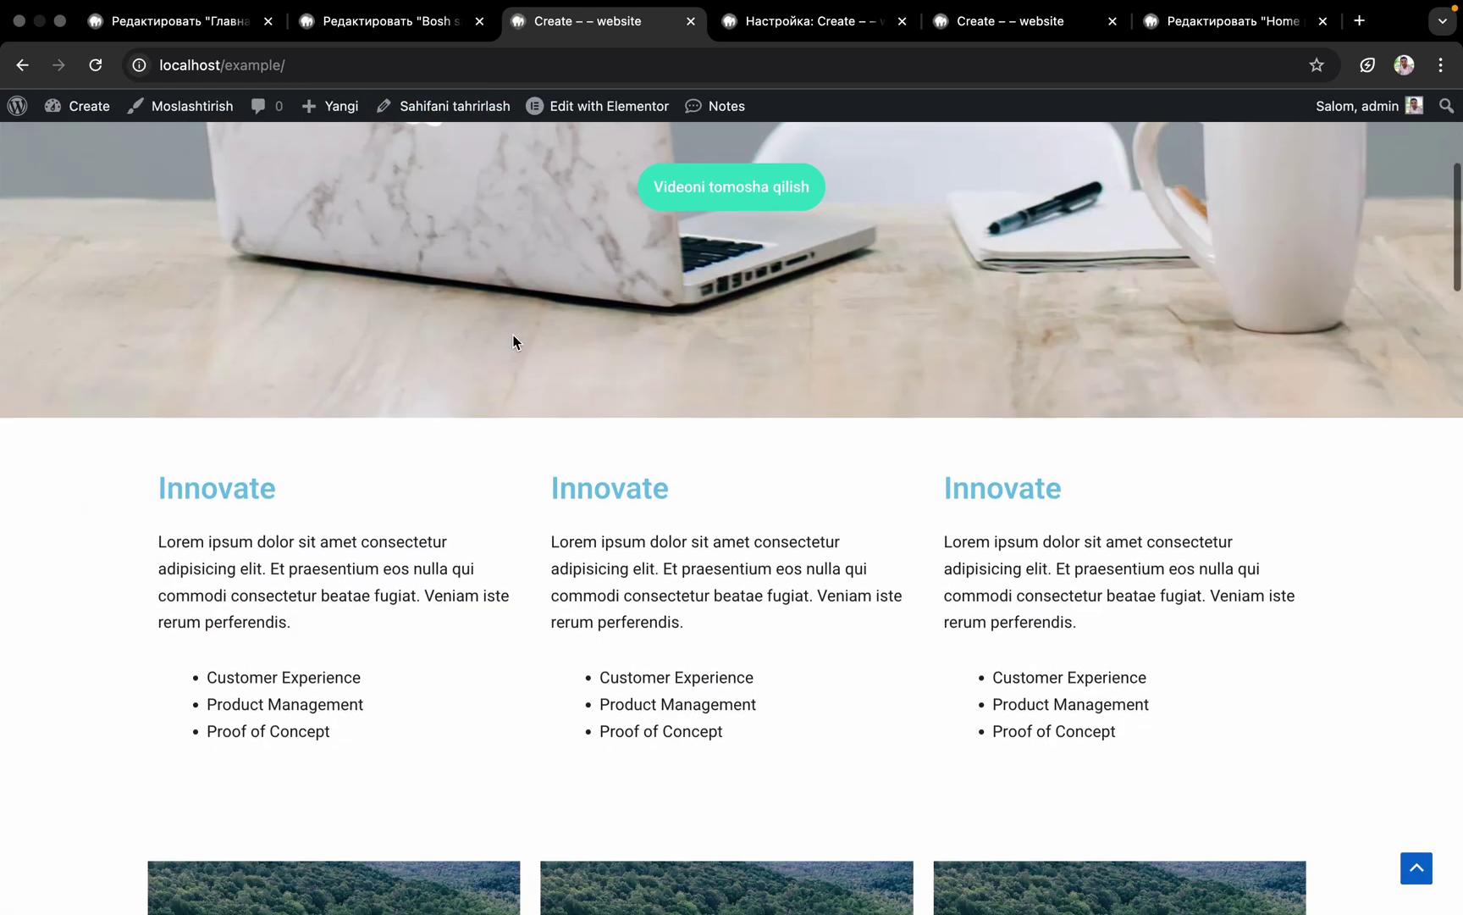
{"action": "scroll", "coordinate": [513, 342], "scroll_direction": "up", "scroll_amount": 20}
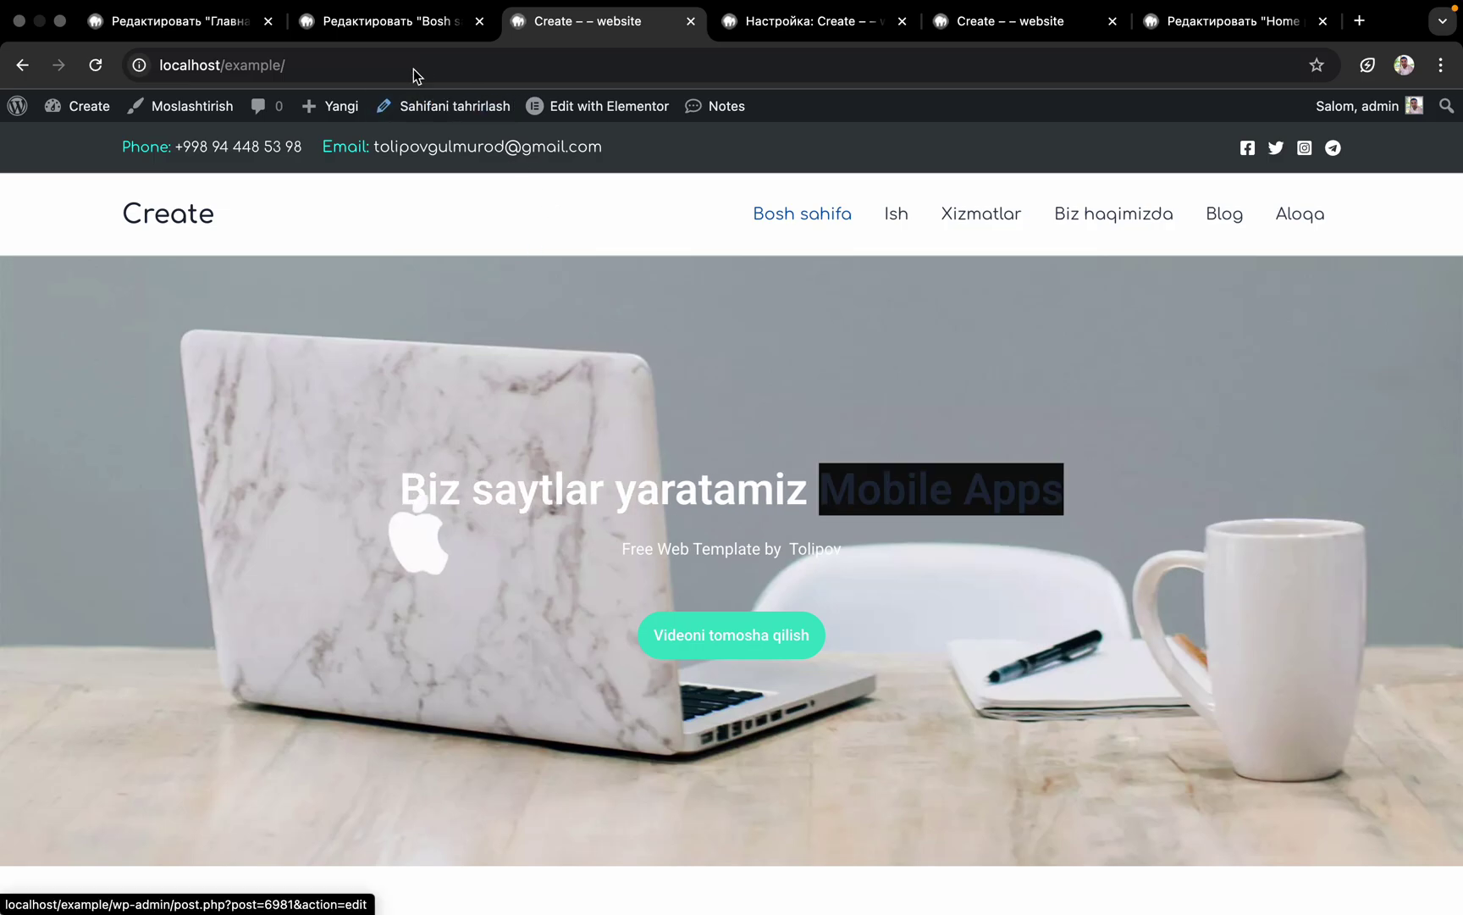
Return to the site's dashboard and open the menu management page under the appearance settings
{"action": "mouse_move", "coordinate": [76, 105]}
{"action": "left_click", "coordinate": [83, 142]}
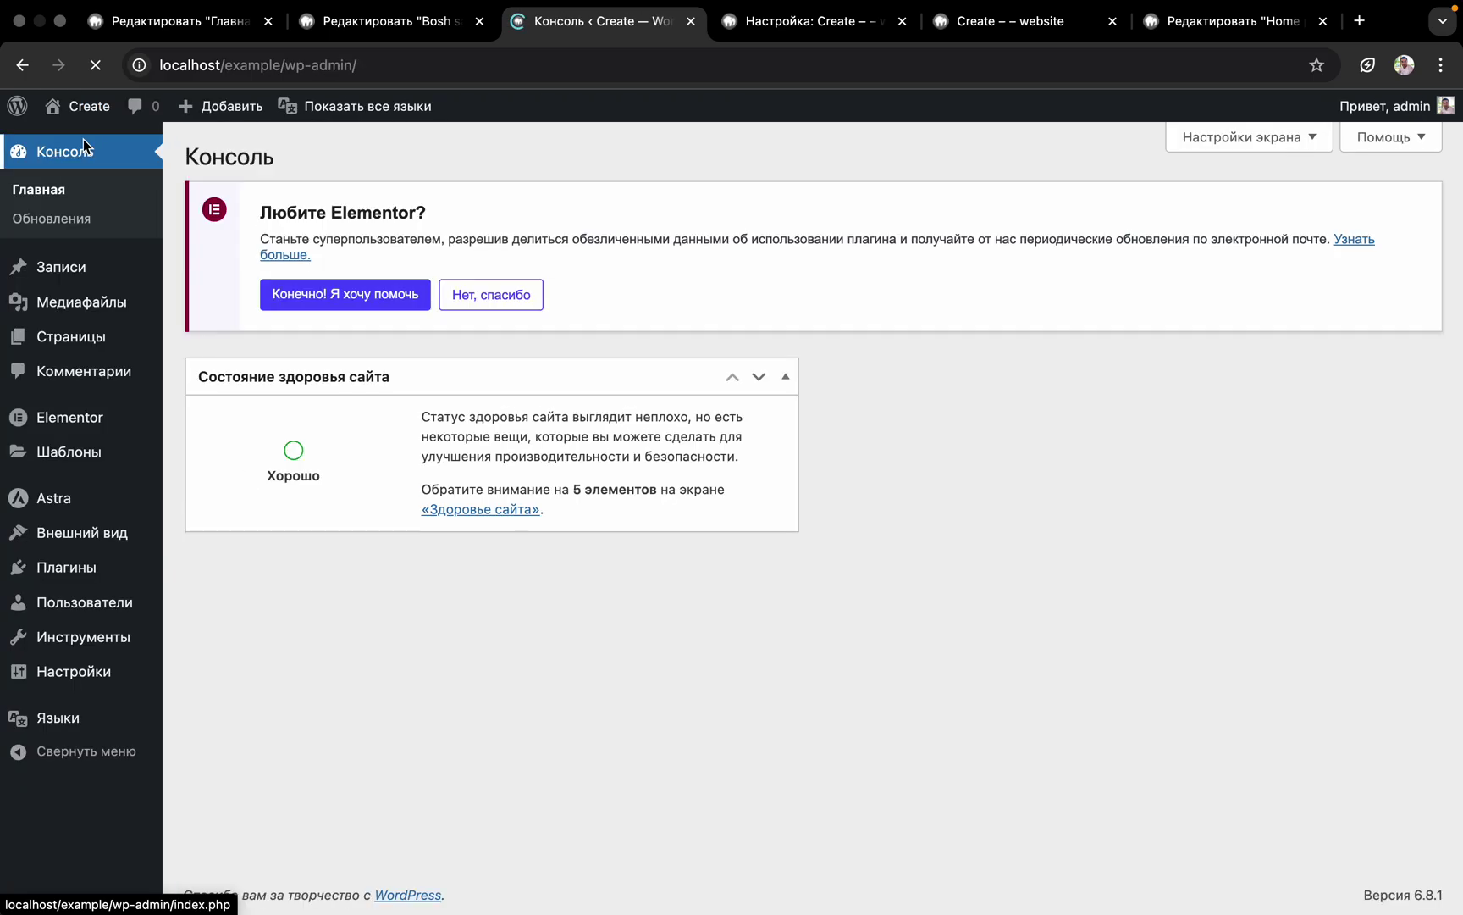
{"action": "mouse_move", "coordinate": [81, 537]}
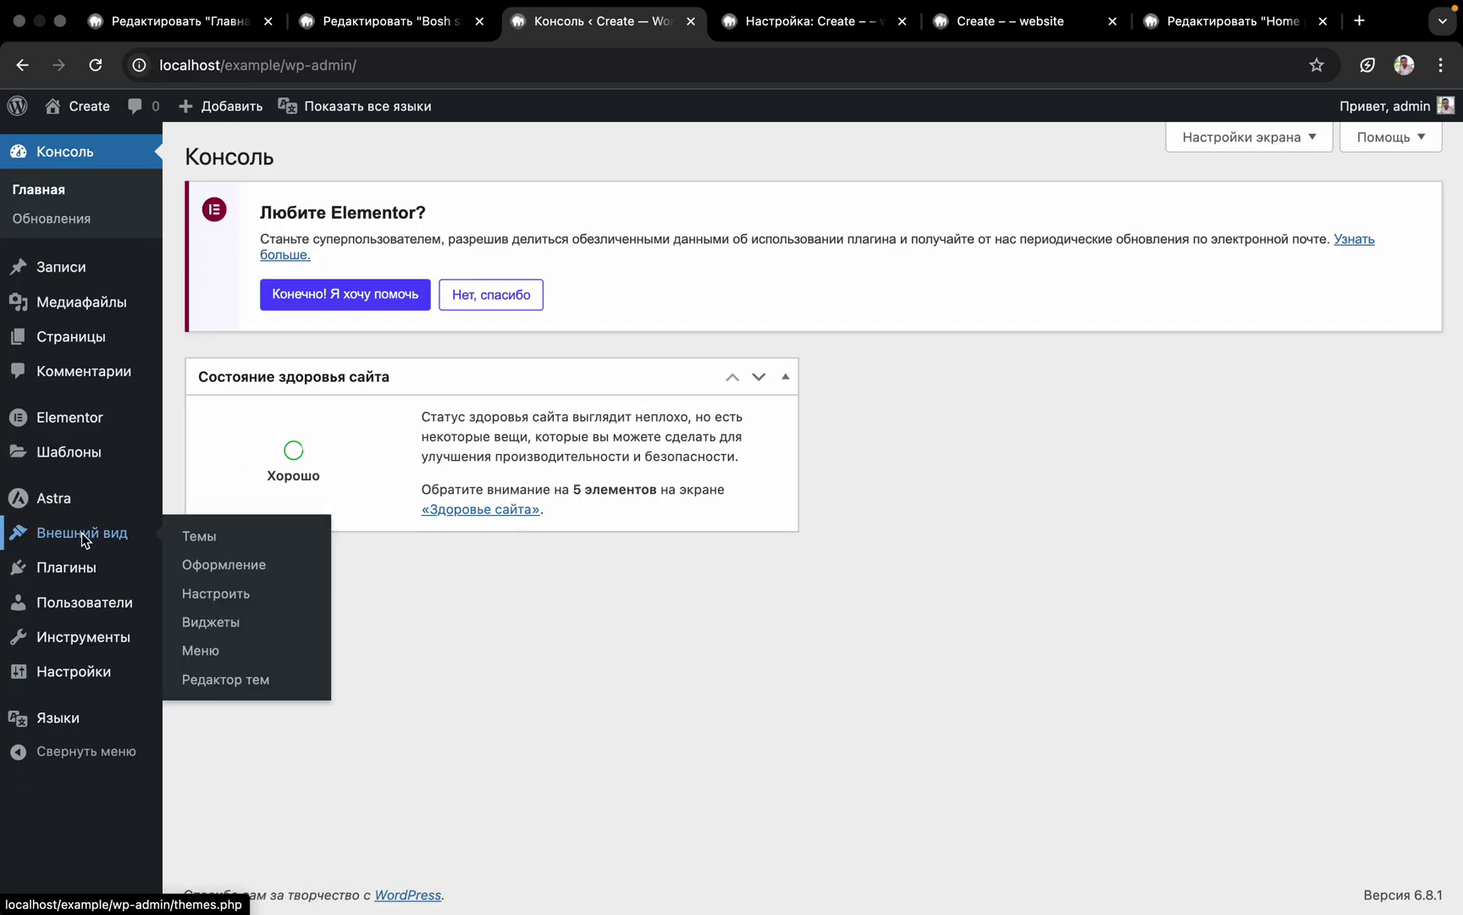
{"action": "left_click", "coordinate": [200, 650]}
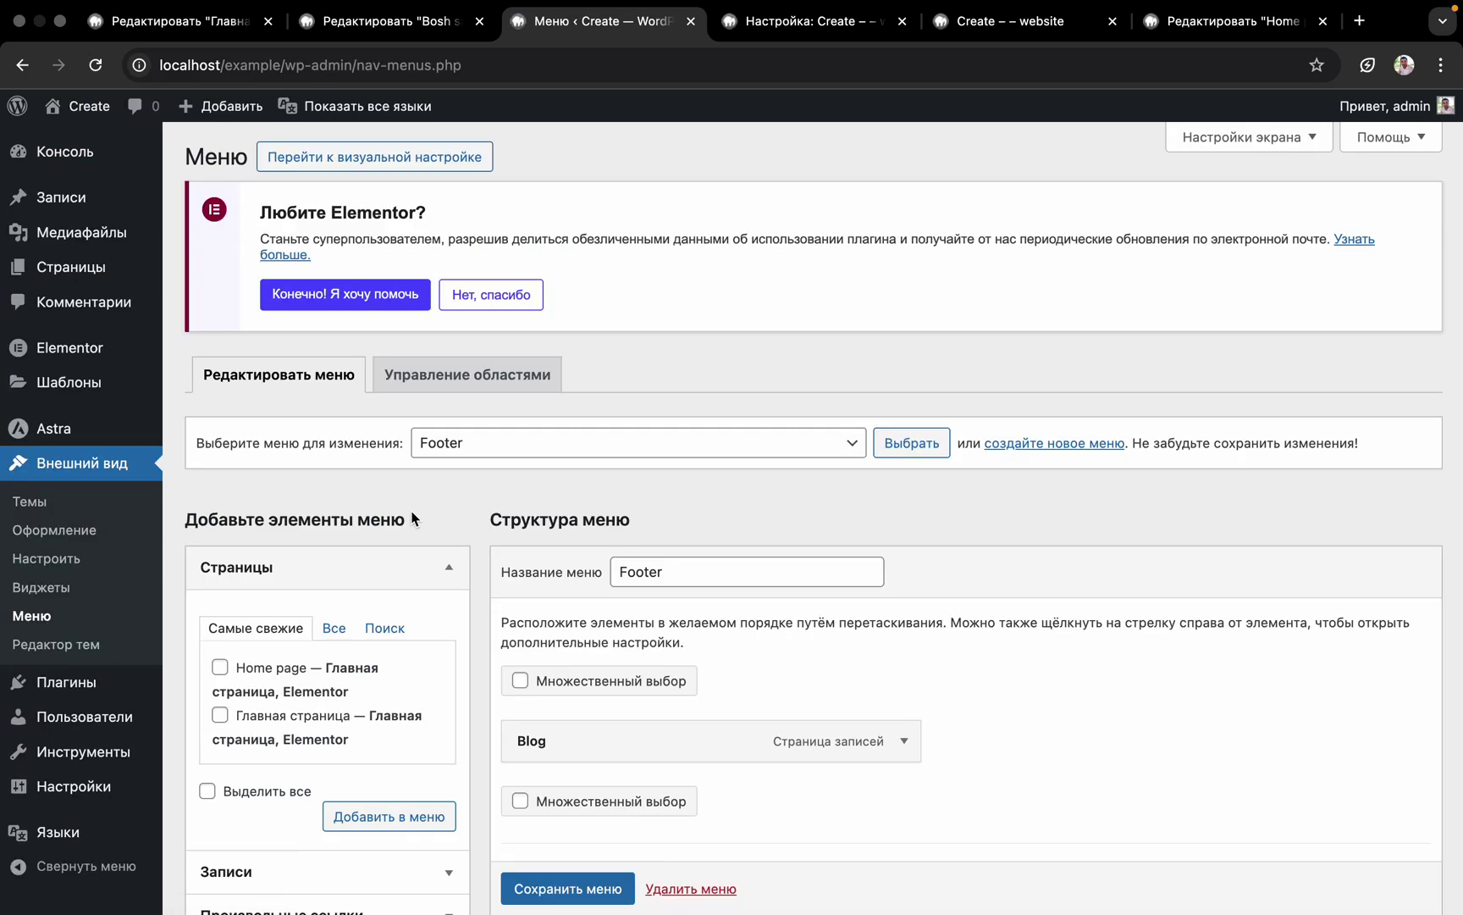
{"action": "scroll", "coordinate": [412, 517], "scroll_direction": "down", "scroll_amount": 5}
{"action": "scroll", "coordinate": [413, 517], "scroll_direction": "up", "scroll_amount": 1}
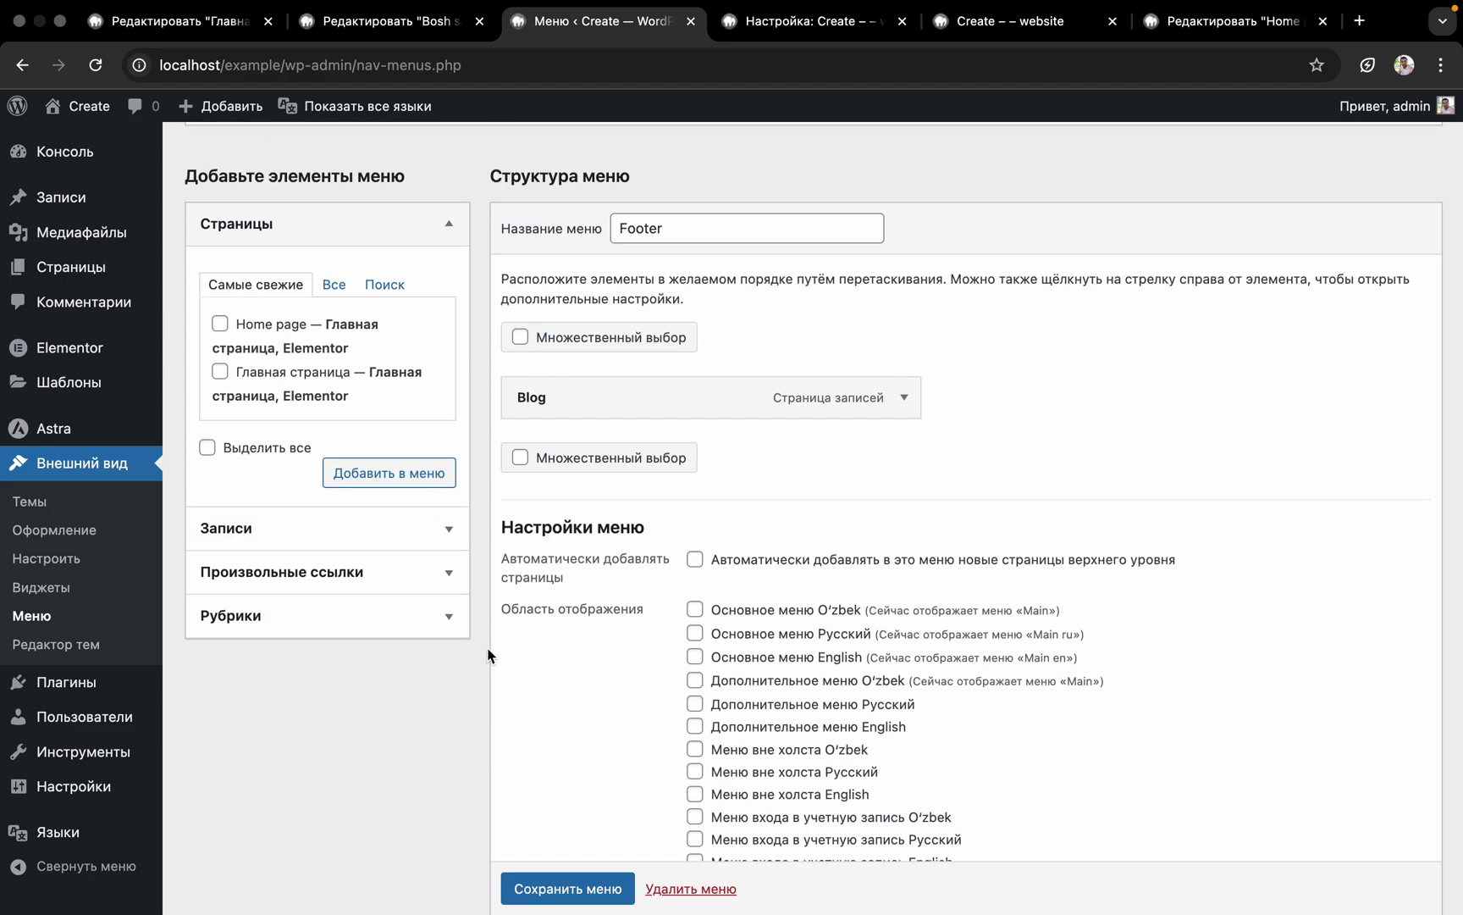
{"action": "scroll", "coordinate": [941, 516], "scroll_direction": "up", "scroll_amount": 5}
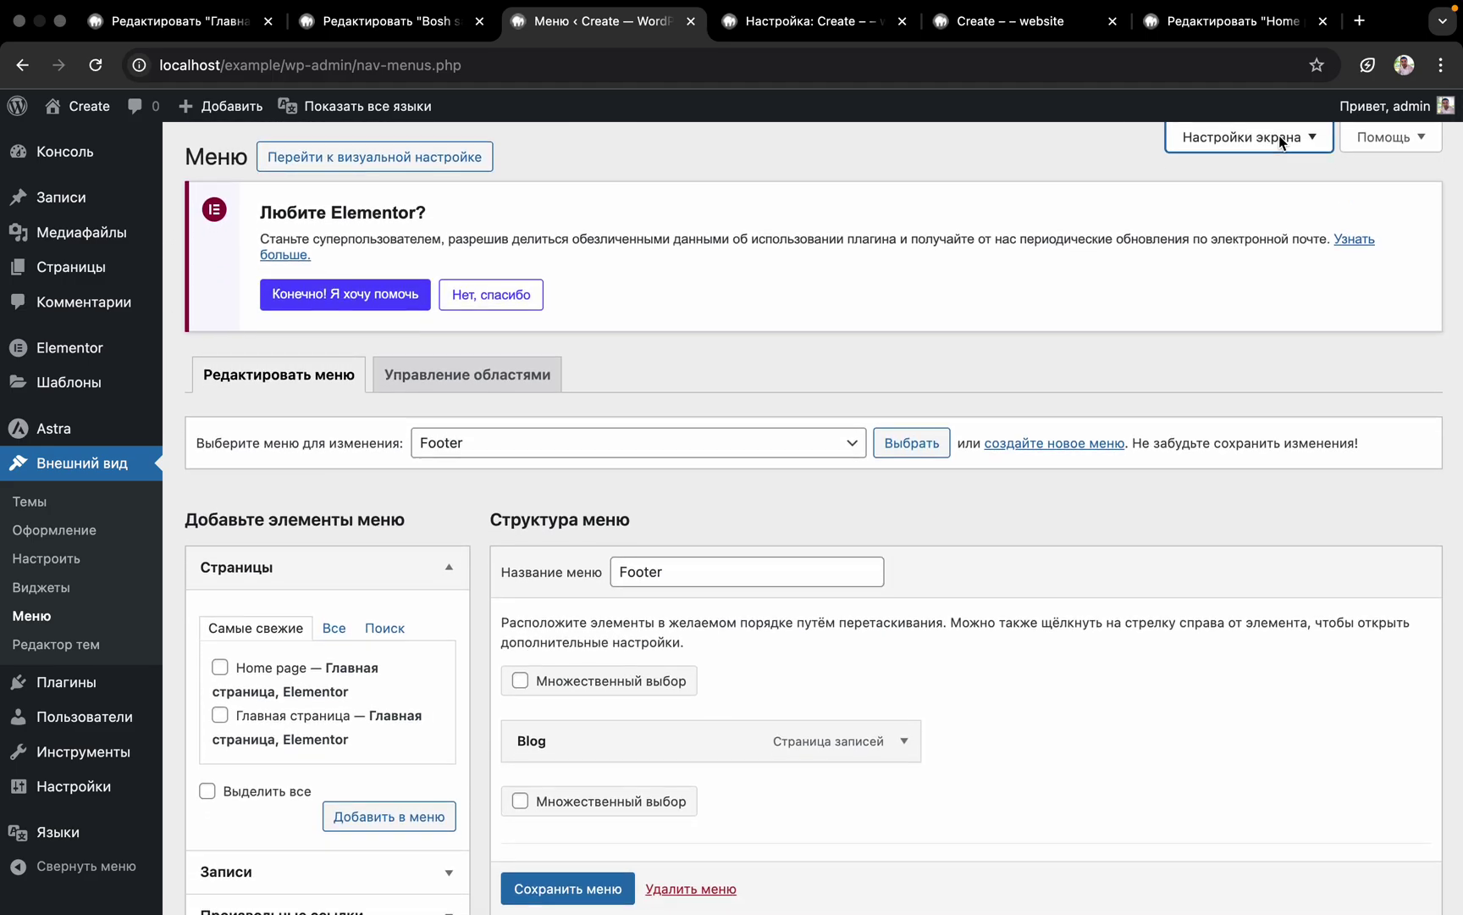
Enable the language switcher (Переключатель языка) in the screen options of the menu management page
{"action": "left_click", "coordinate": [1281, 140]}
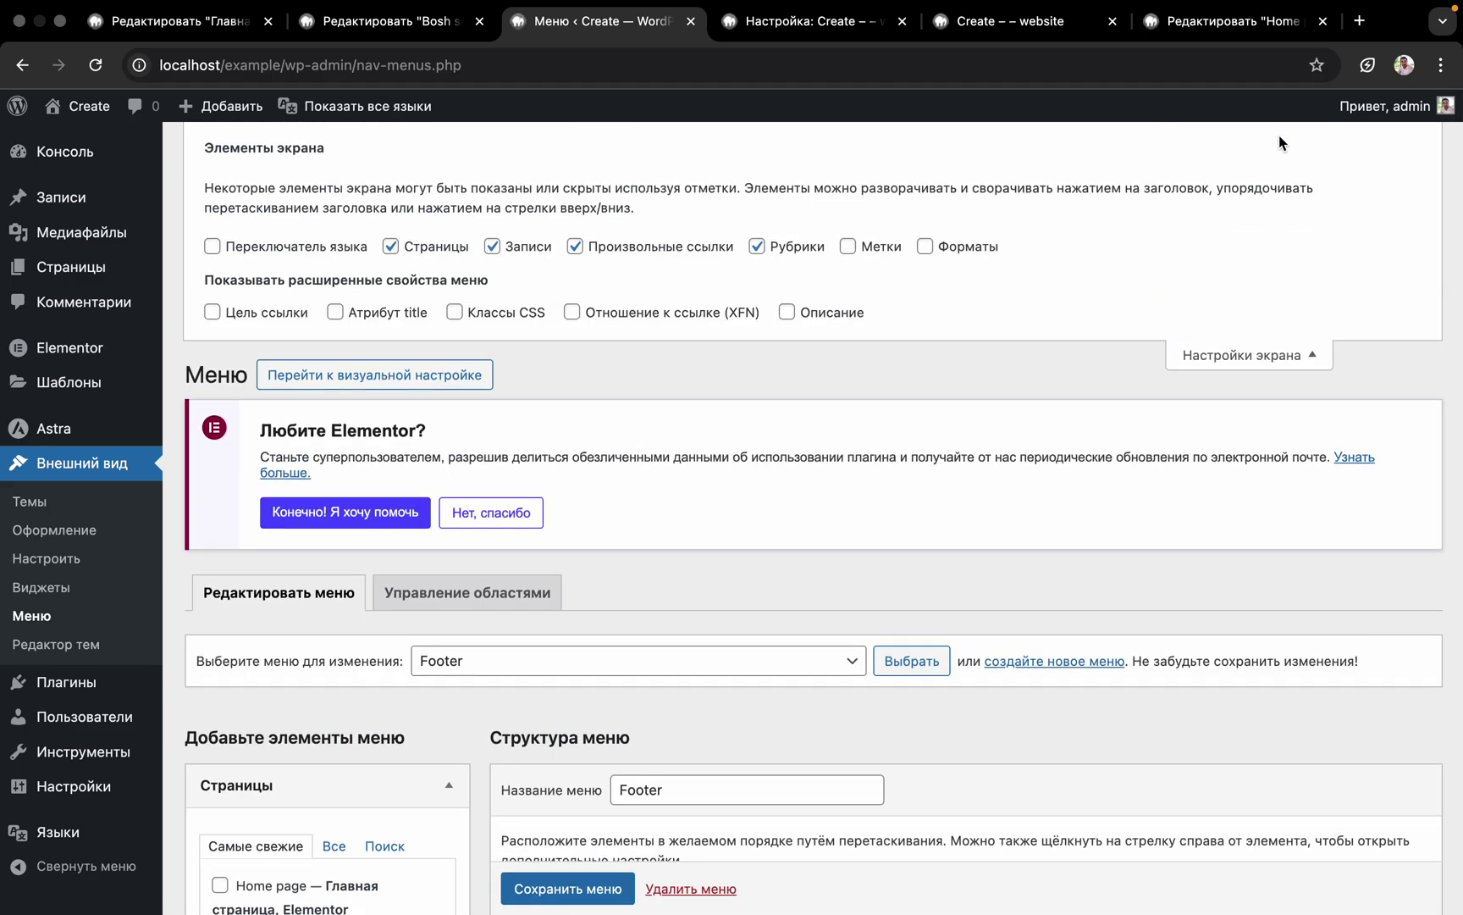
{"action": "left_click", "coordinate": [298, 254]}
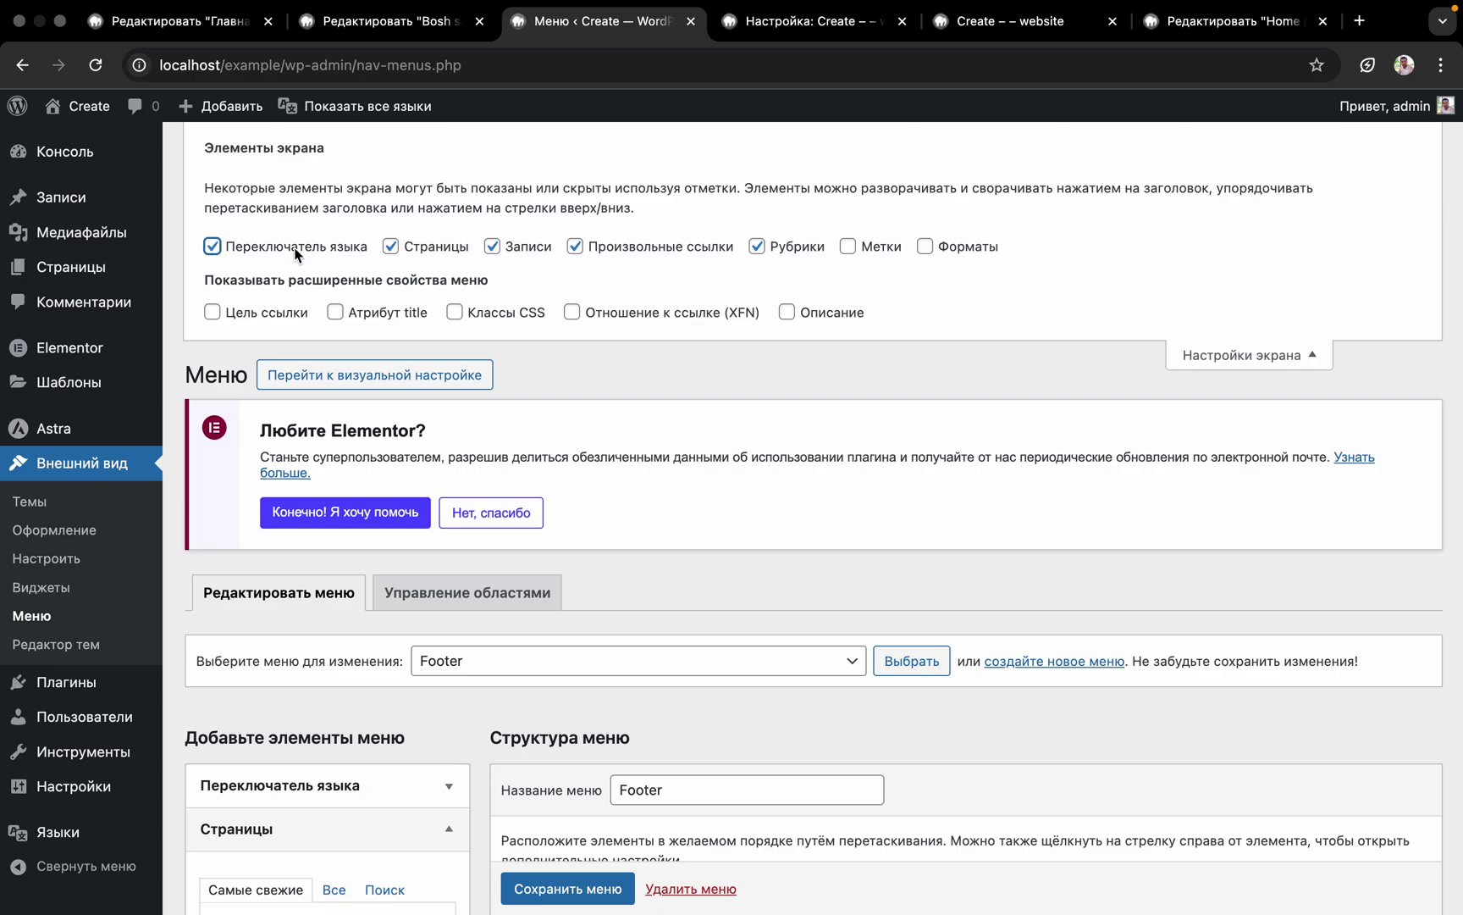
{"action": "left_click", "coordinate": [1181, 359]}
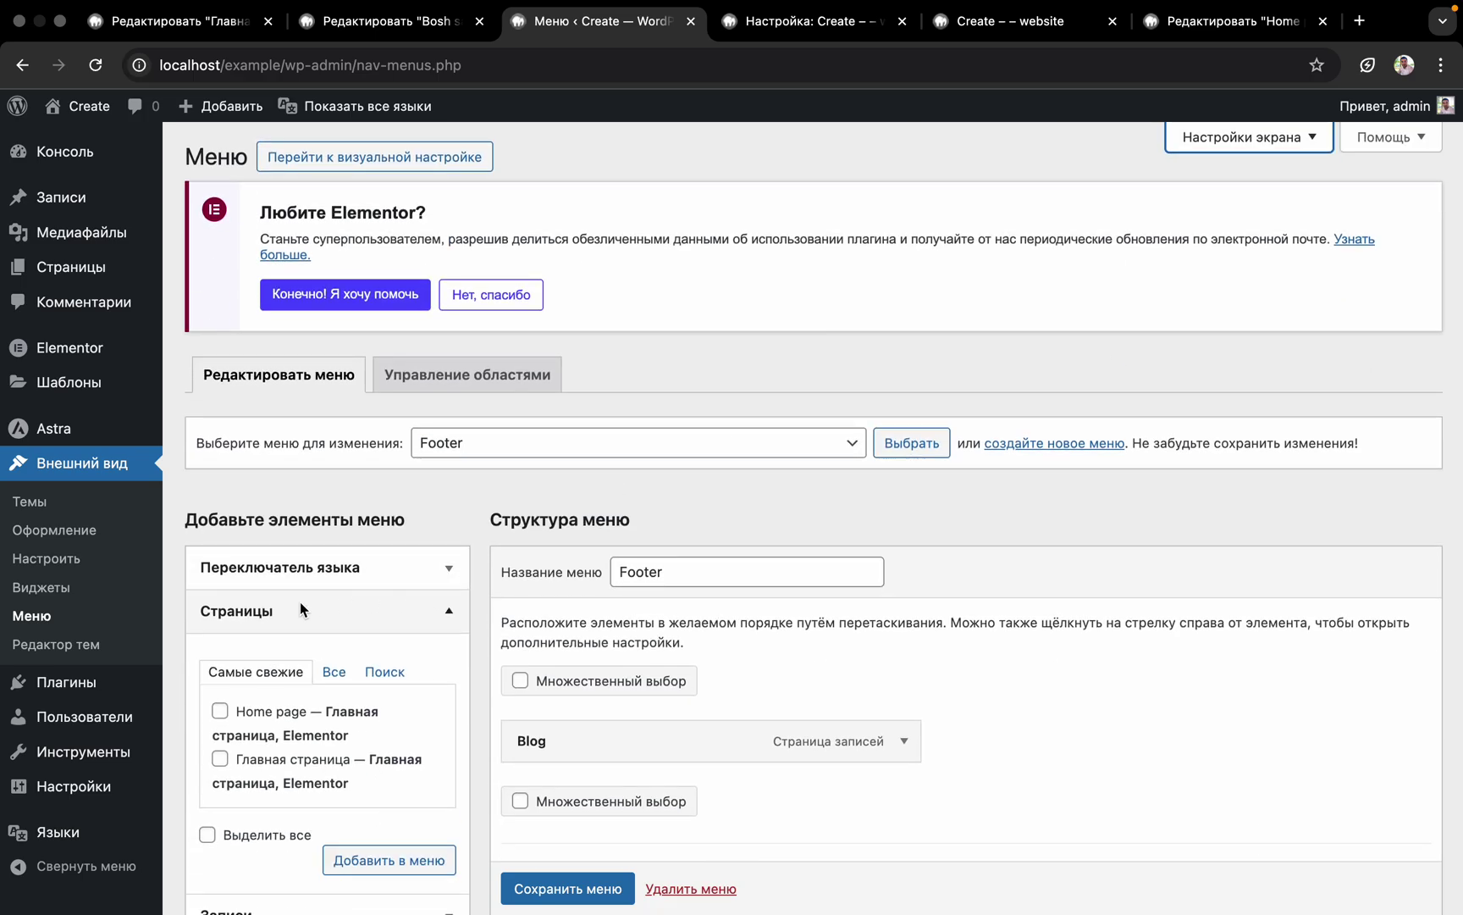
Load the Main menu for editing and add the language switcher item "Языки" to it
{"action": "scroll", "coordinate": [300, 603], "scroll_direction": "down", "scroll_amount": 2}
{"action": "left_click", "coordinate": [523, 369]}
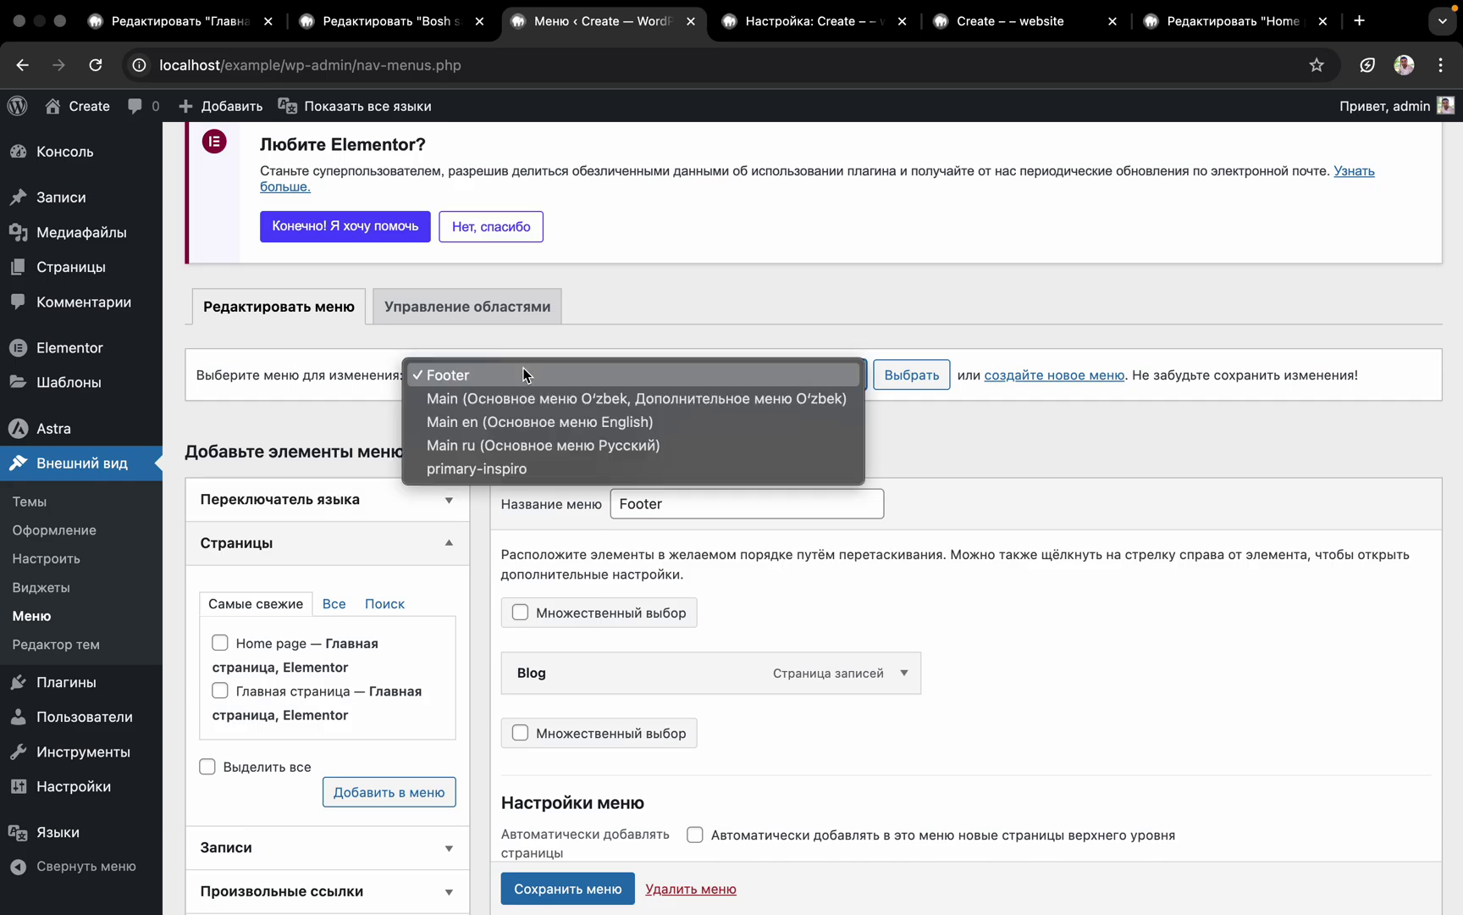
{"action": "left_click", "coordinate": [525, 397]}
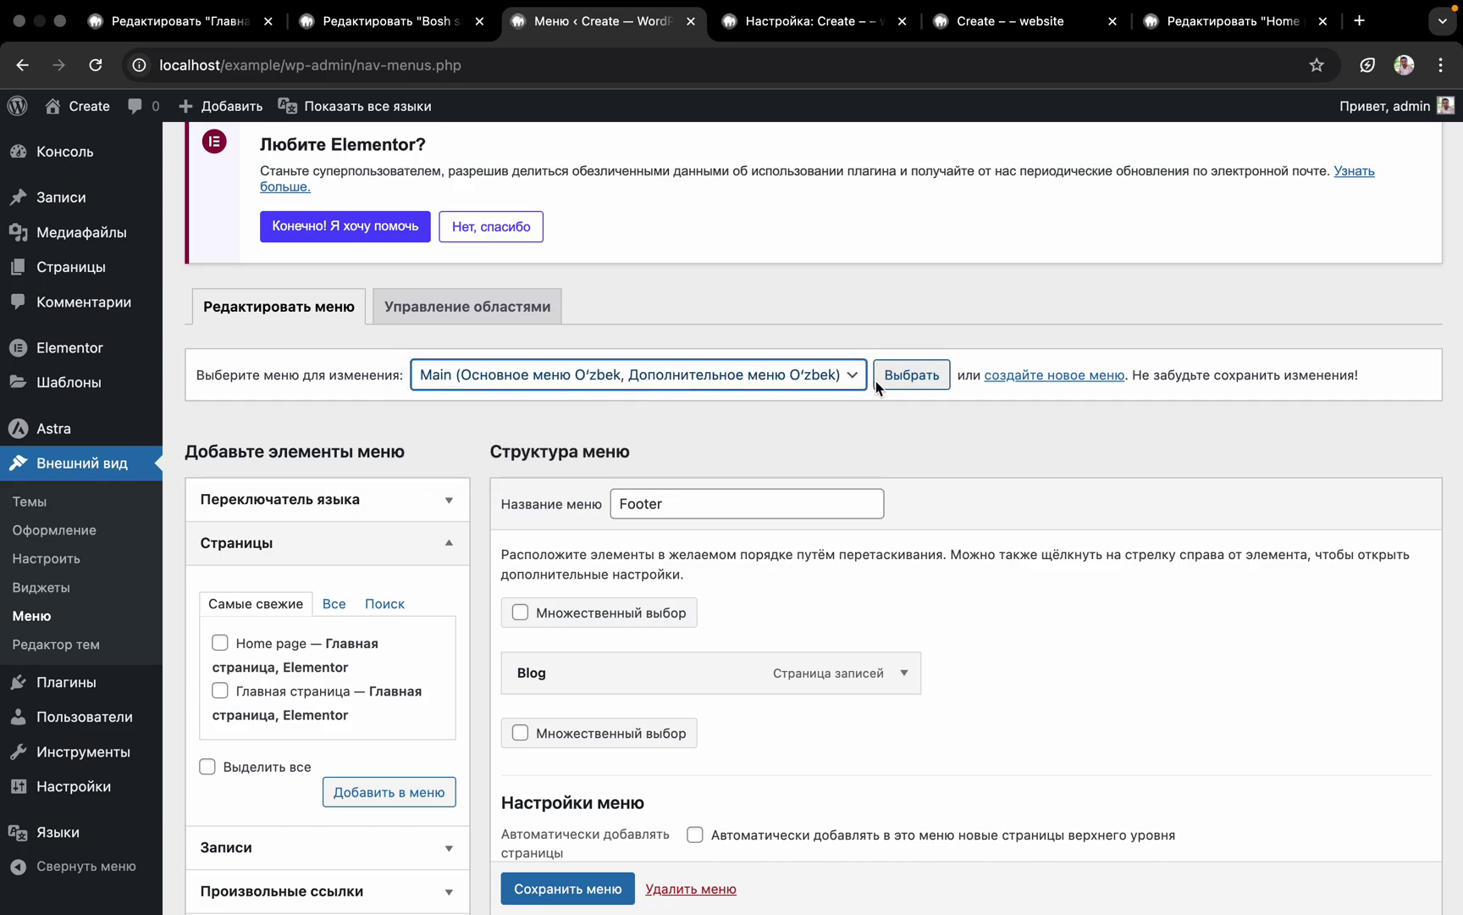
{"action": "left_click", "coordinate": [922, 375]}
{"action": "scroll", "coordinate": [922, 373], "scroll_direction": "down", "scroll_amount": 4}
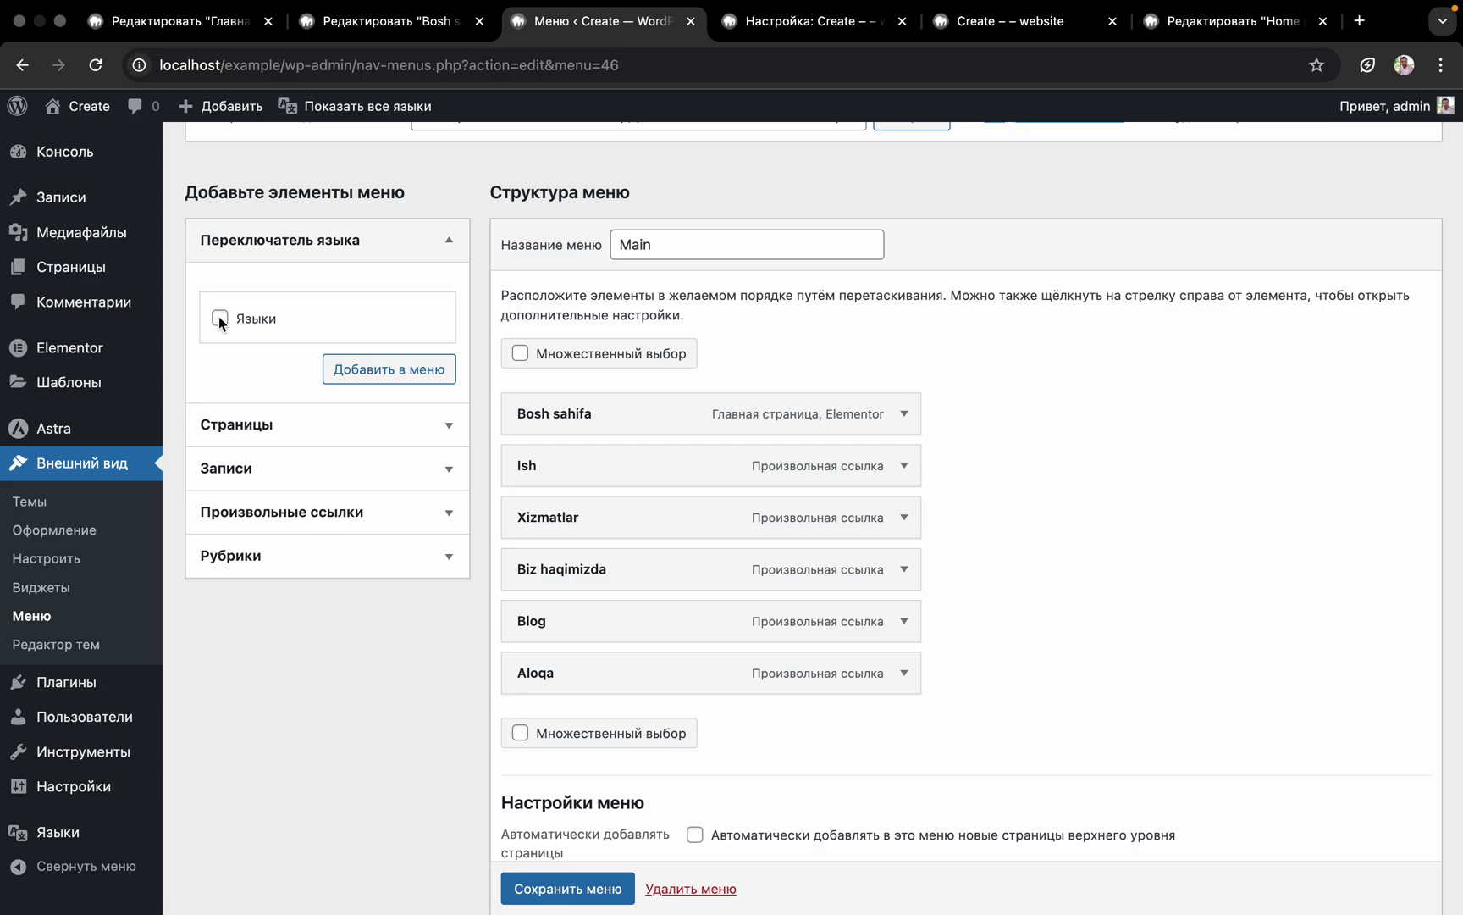
{"action": "left_click", "coordinate": [218, 317]}
{"action": "left_click", "coordinate": [377, 369]}
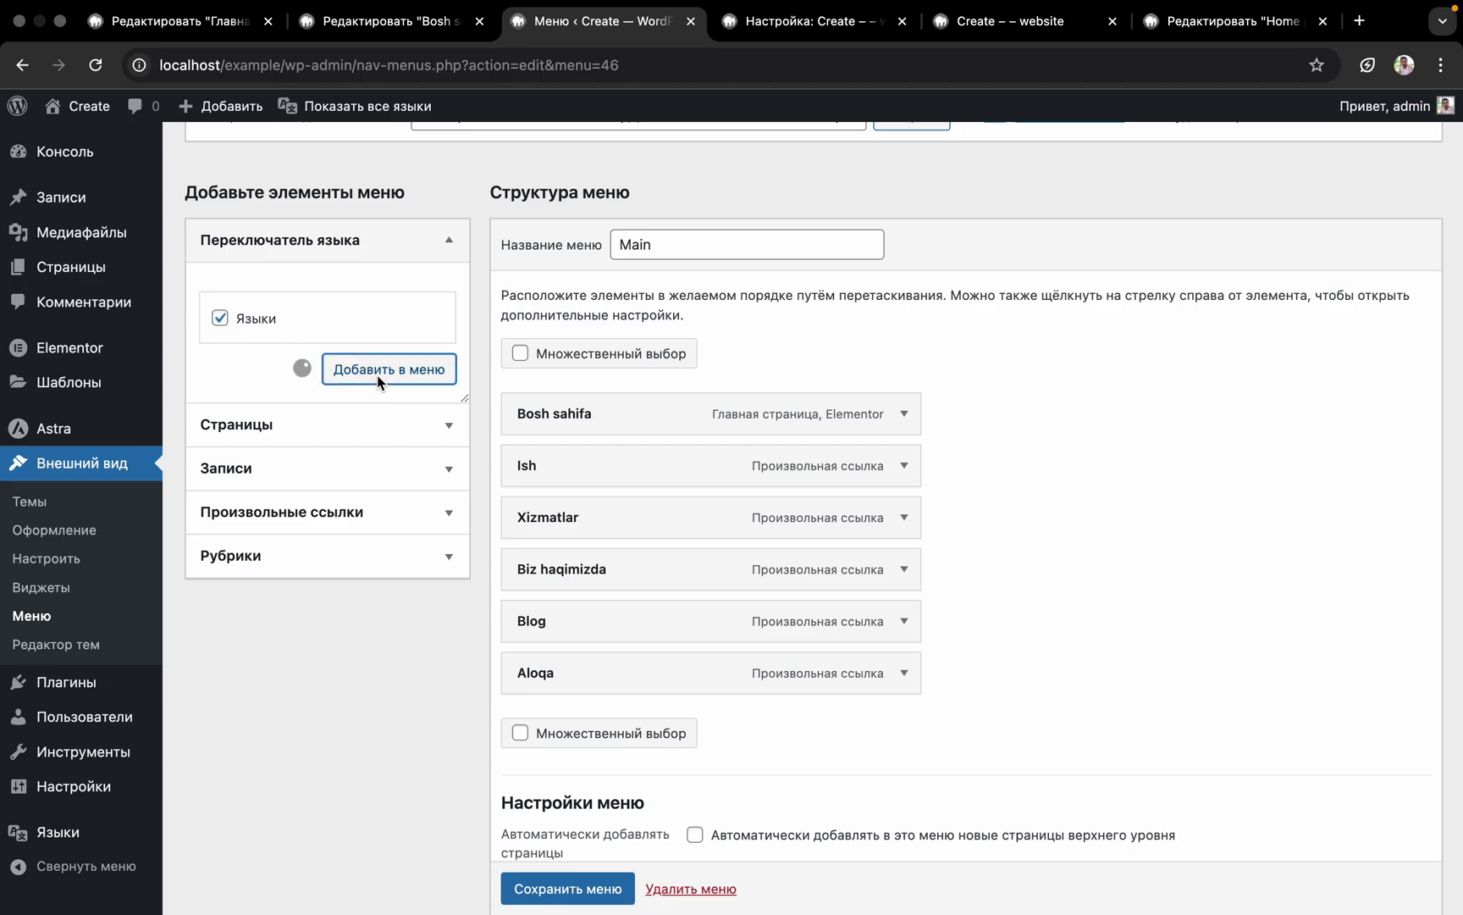
Set the Main menu's "Языки" item to display as a dropdown list with flags and save the menu
{"action": "scroll", "coordinate": [660, 731], "scroll_direction": "down", "scroll_amount": 1}
{"action": "scroll", "coordinate": [660, 731], "scroll_direction": "down", "scroll_amount": 2}
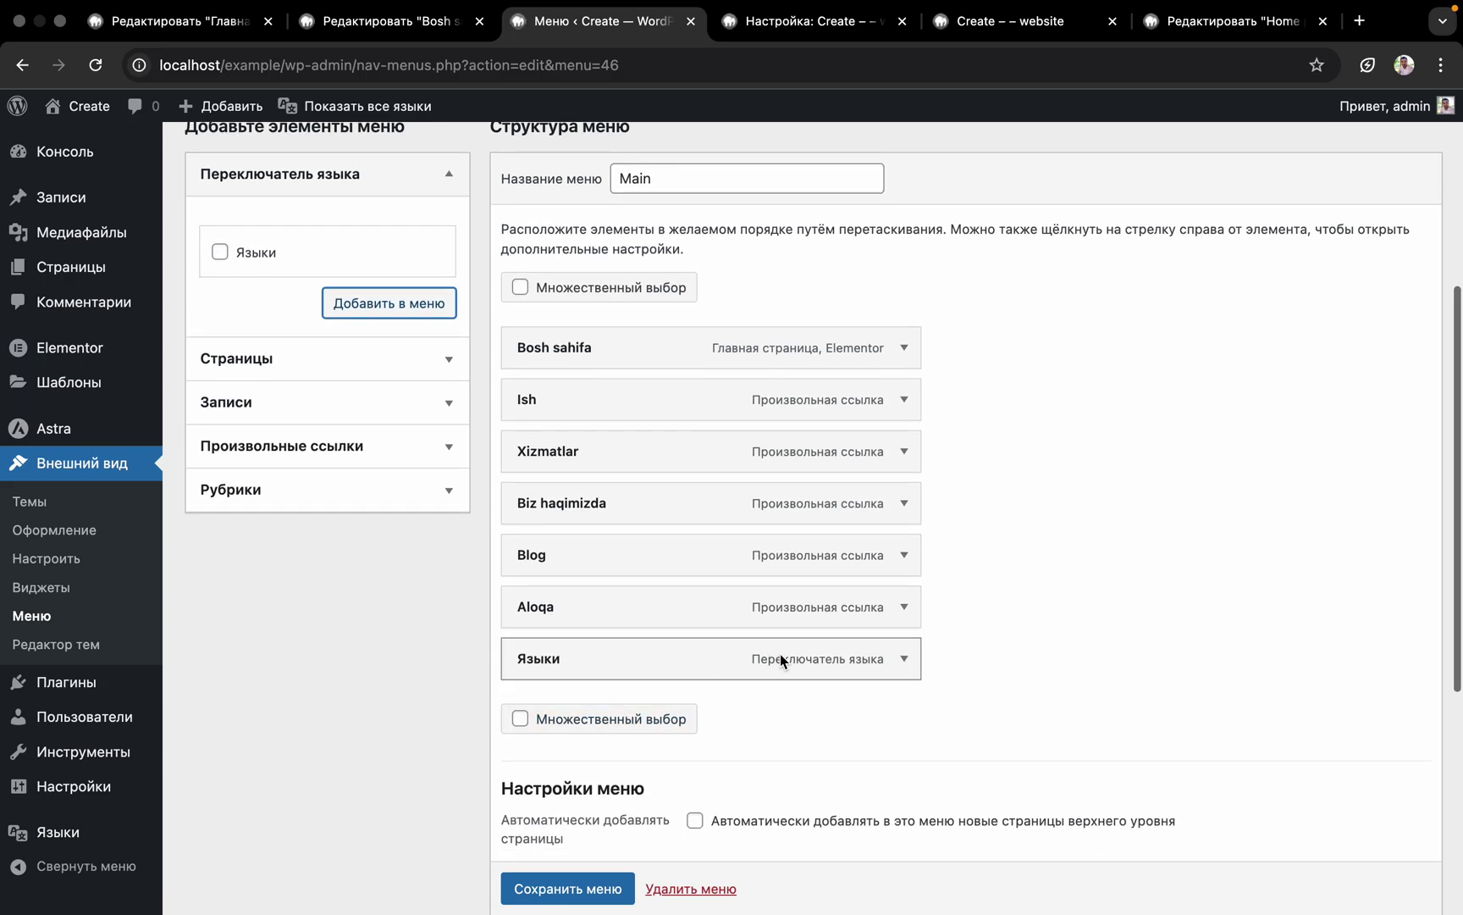
{"action": "left_click", "coordinate": [907, 659]}
{"action": "scroll", "coordinate": [910, 659], "scroll_direction": "down", "scroll_amount": 5}
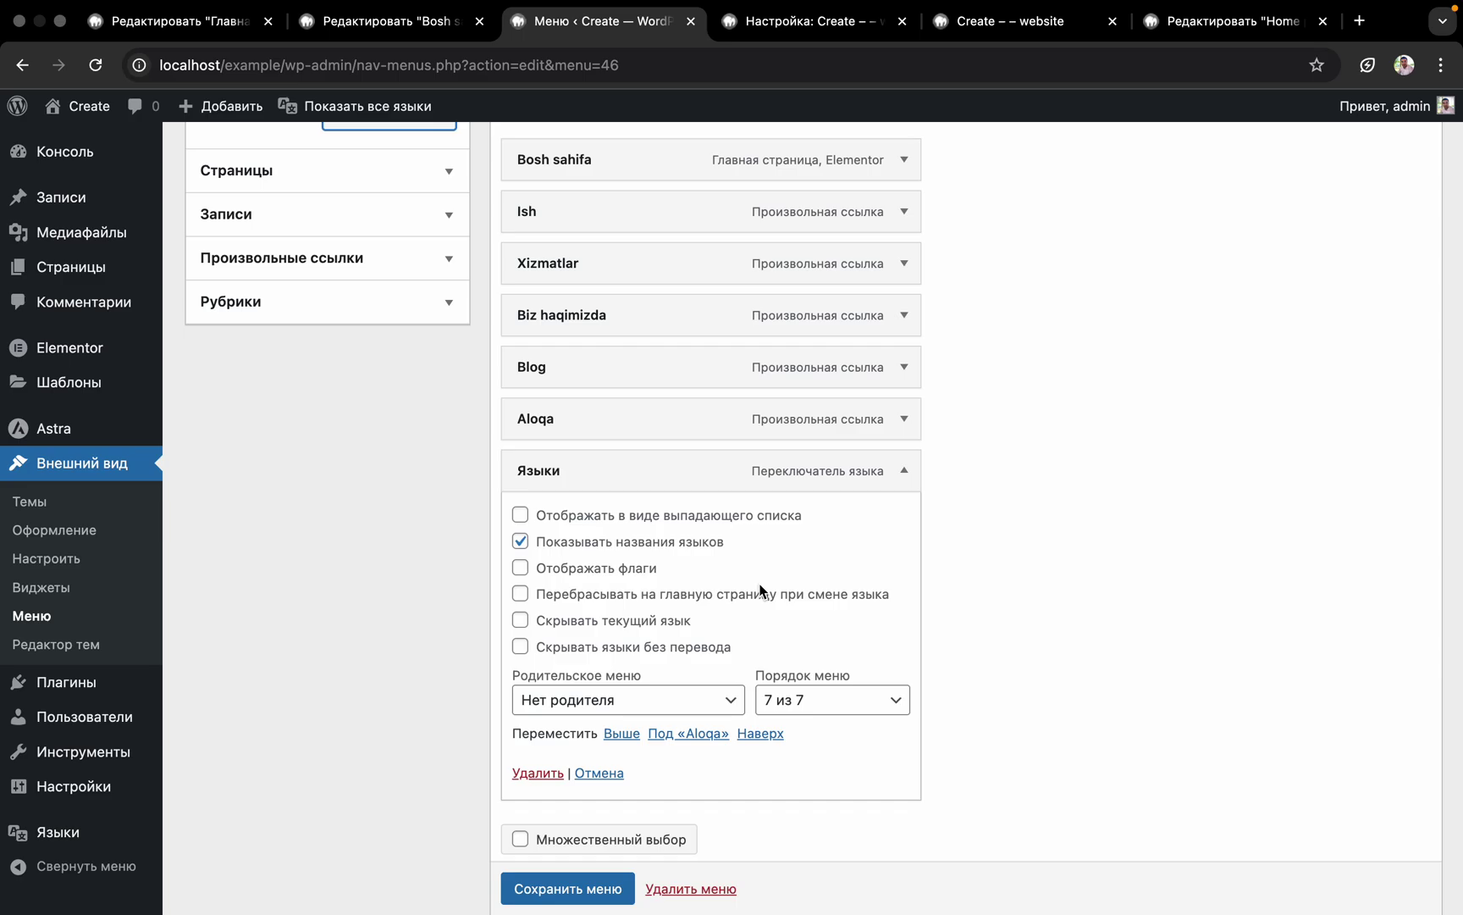
{"action": "left_click", "coordinate": [647, 519]}
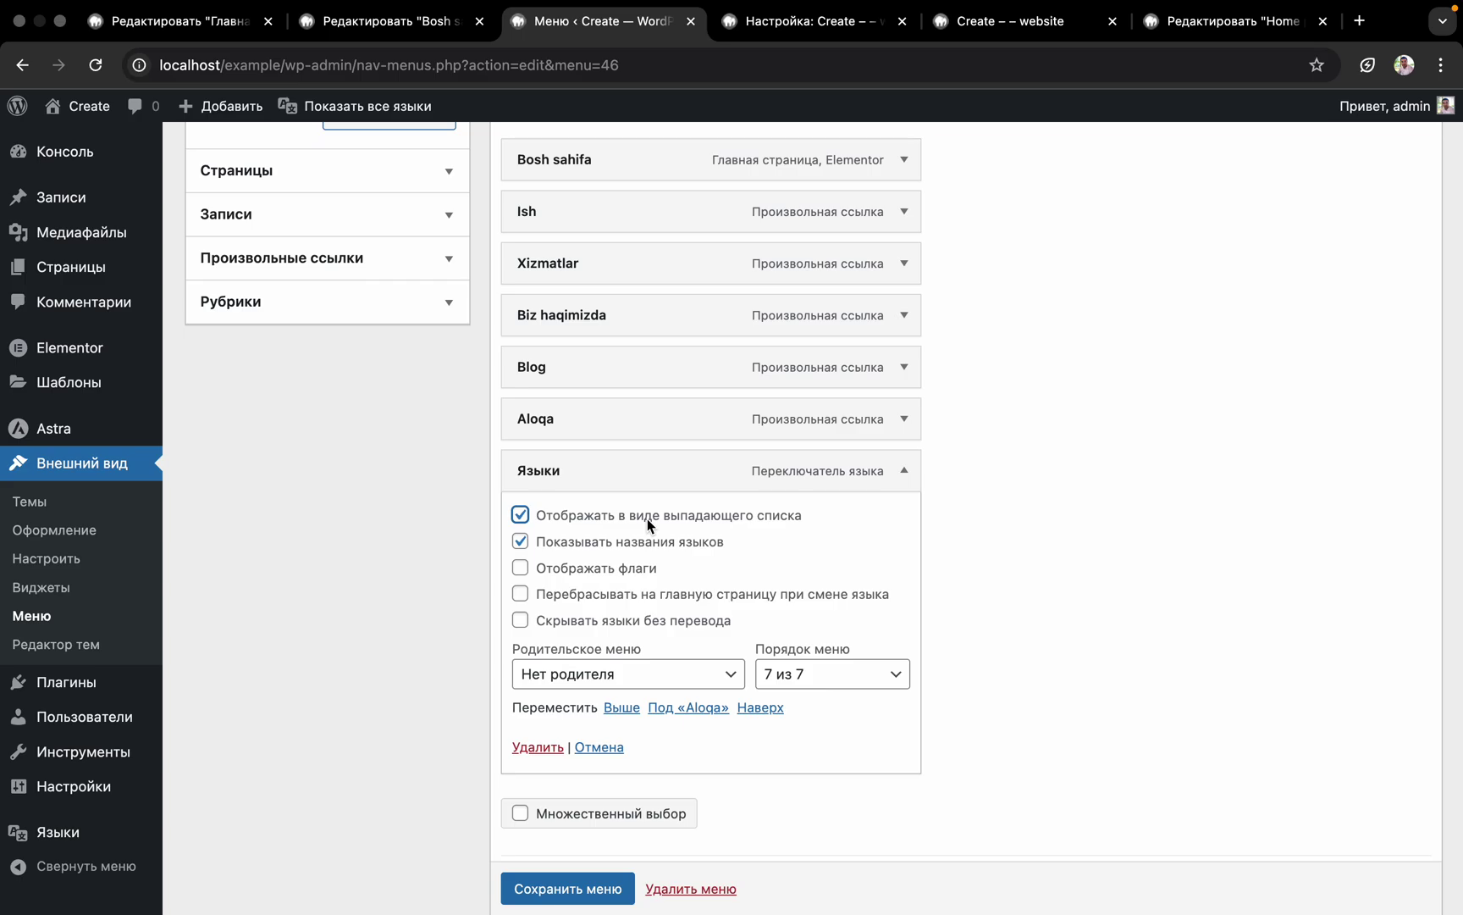
{"action": "left_click", "coordinate": [627, 572]}
{"action": "scroll", "coordinate": [593, 753], "scroll_direction": "down", "scroll_amount": 4}
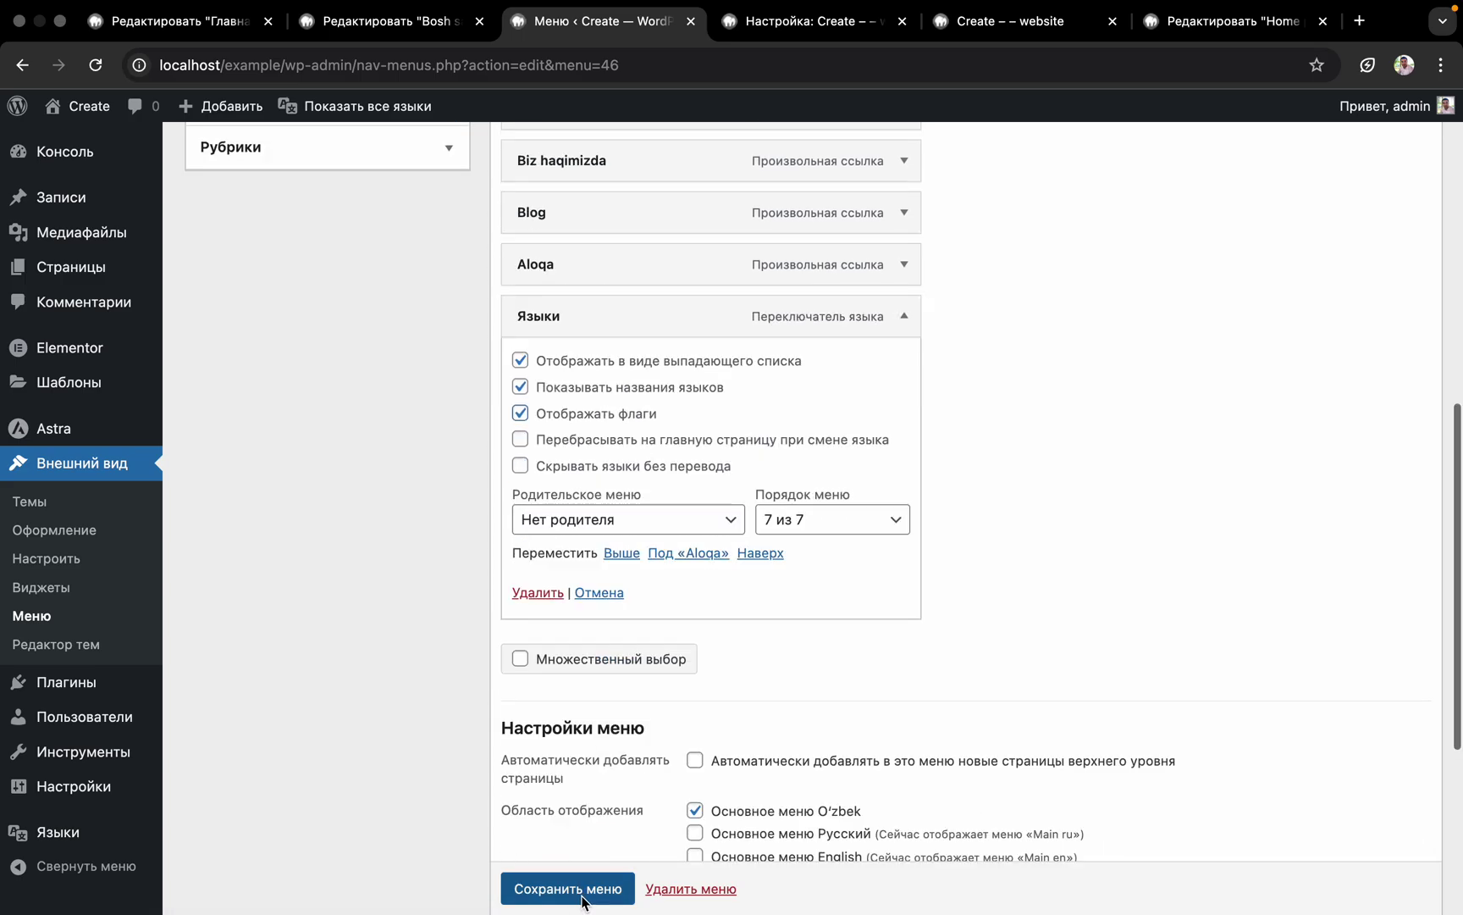
{"action": "left_click", "coordinate": [583, 889]}
Load the Main en menu for editing and add the language switcher item "Языки" to it
{"action": "scroll", "coordinate": [624, 595], "scroll_direction": "down", "scroll_amount": 2}
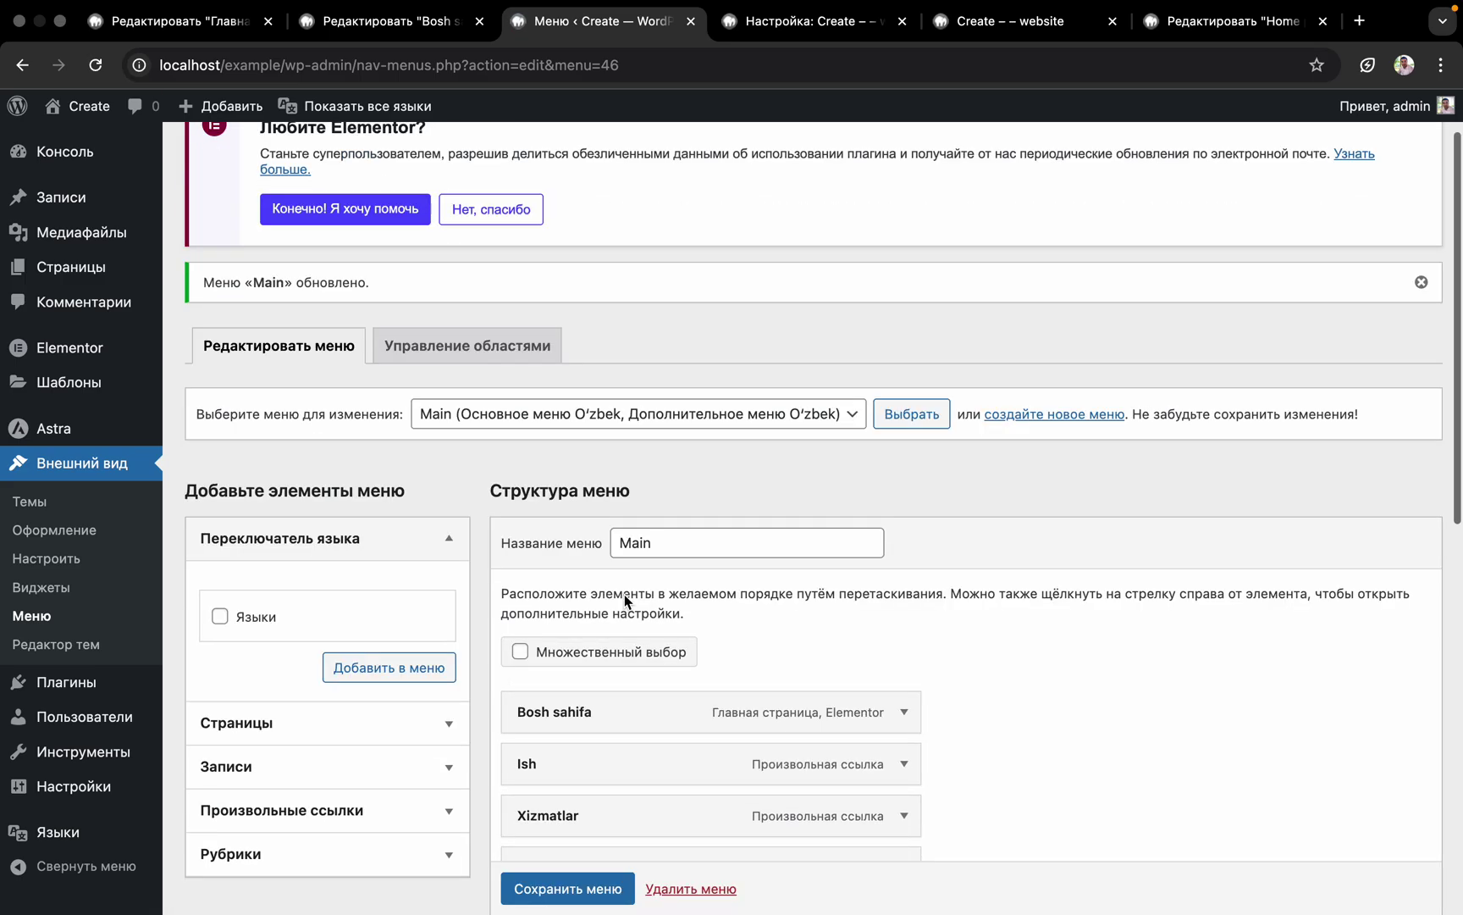
{"action": "scroll", "coordinate": [624, 594], "scroll_direction": "up", "scroll_amount": 2}
{"action": "left_click", "coordinate": [625, 504]}
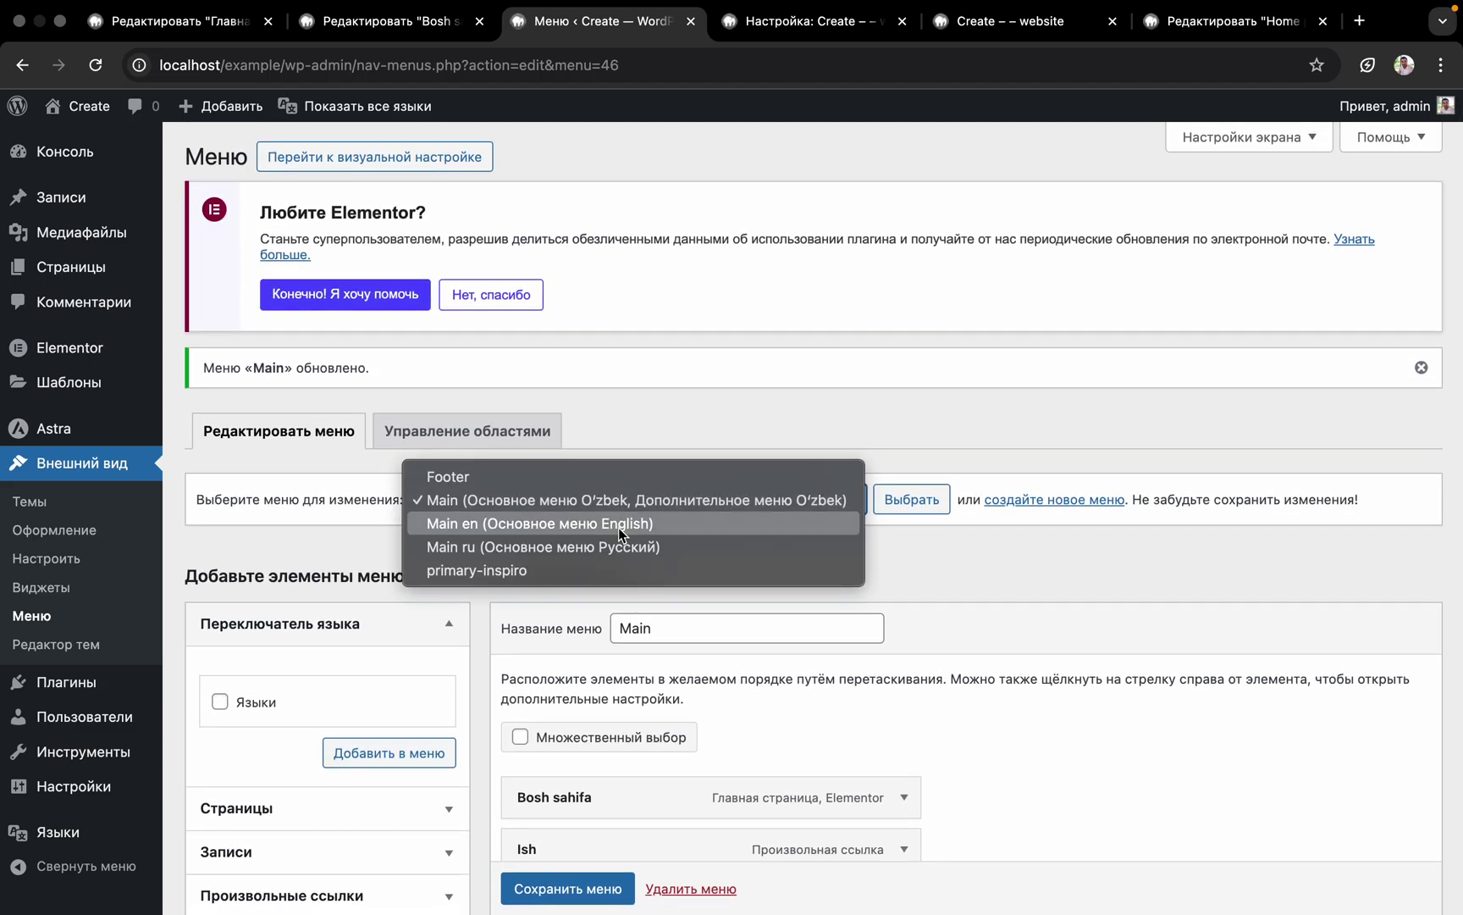
{"action": "left_click", "coordinate": [618, 525]}
{"action": "left_click", "coordinate": [908, 500]}
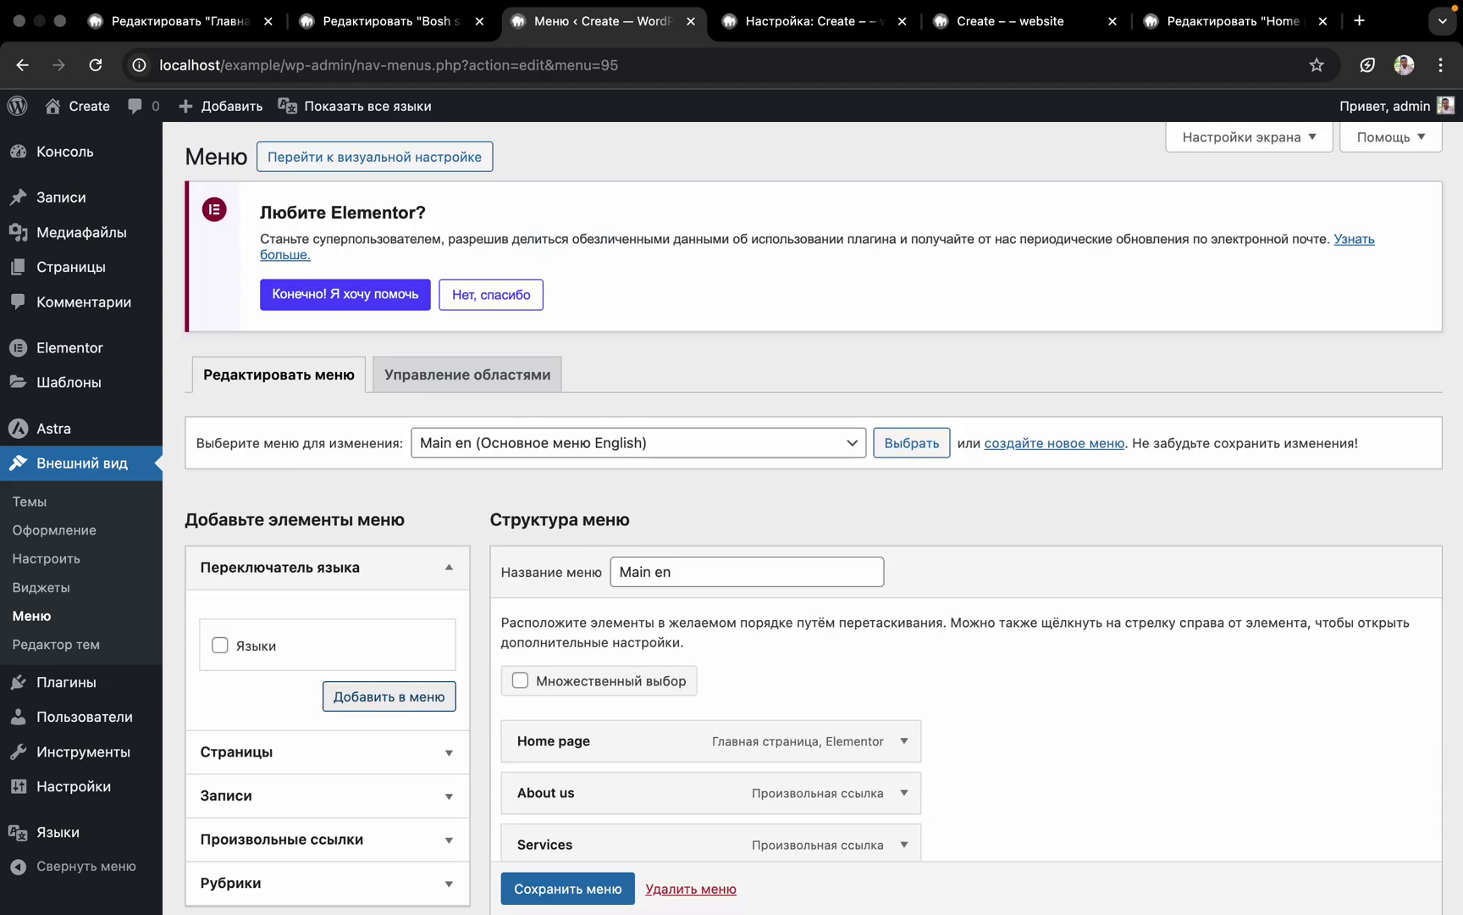
{"action": "left_click", "coordinate": [343, 696]}
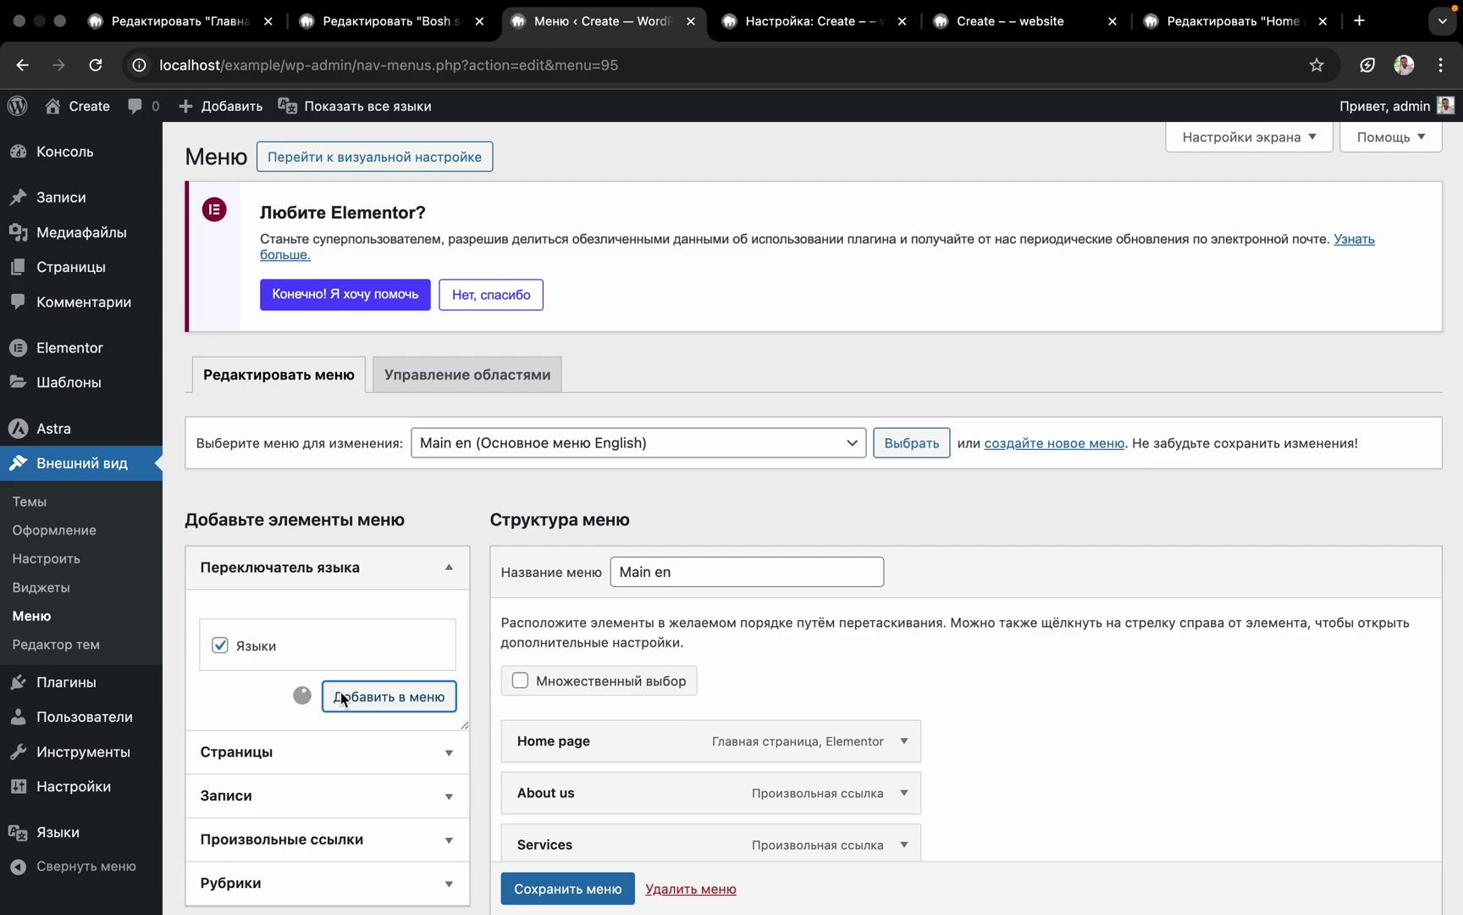
Set the Main en menu's "Языки" item to display as a dropdown list with flags and save the menu
{"action": "scroll", "coordinate": [644, 597], "scroll_direction": "down", "scroll_amount": 5}
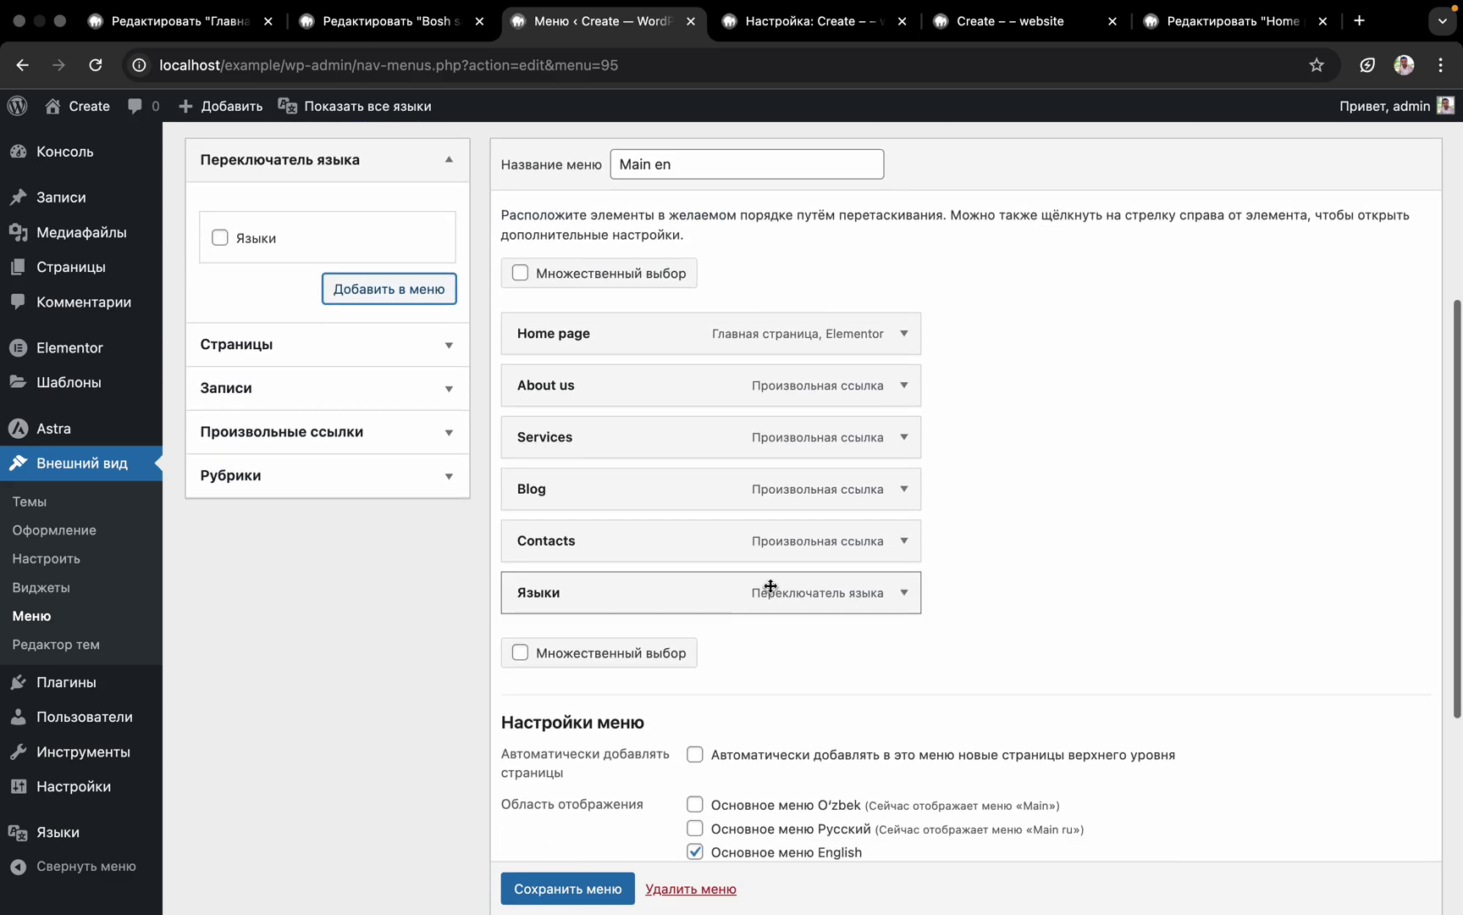
{"action": "left_click", "coordinate": [904, 592]}
{"action": "scroll", "coordinate": [669, 627], "scroll_direction": "down", "scroll_amount": 1}
{"action": "left_click", "coordinate": [669, 625]}
{"action": "left_click", "coordinate": [520, 675]}
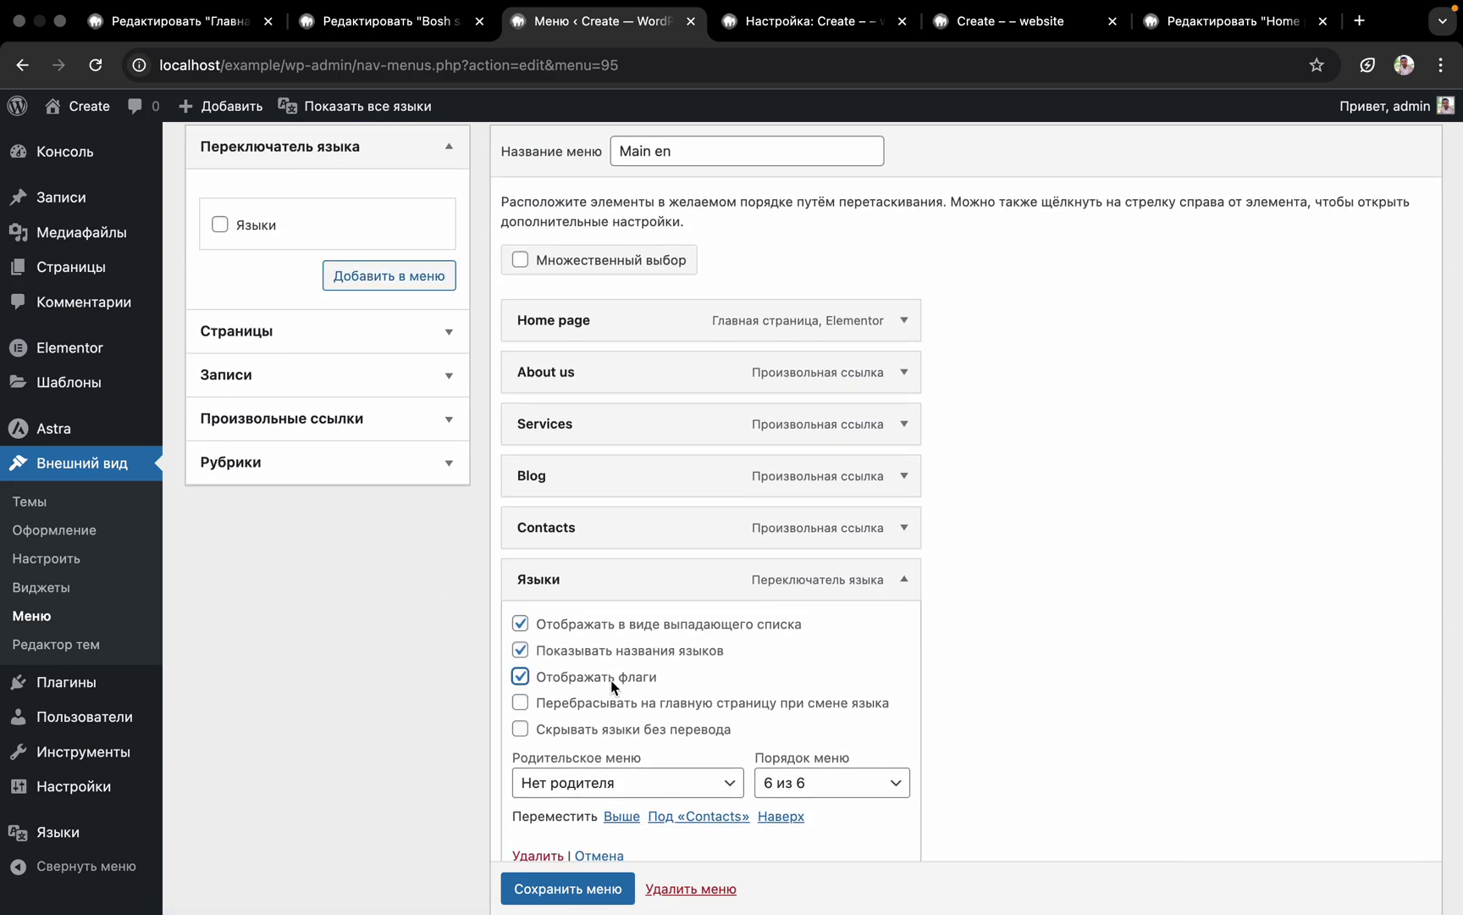
{"action": "scroll", "coordinate": [593, 682], "scroll_direction": "down", "scroll_amount": 2}
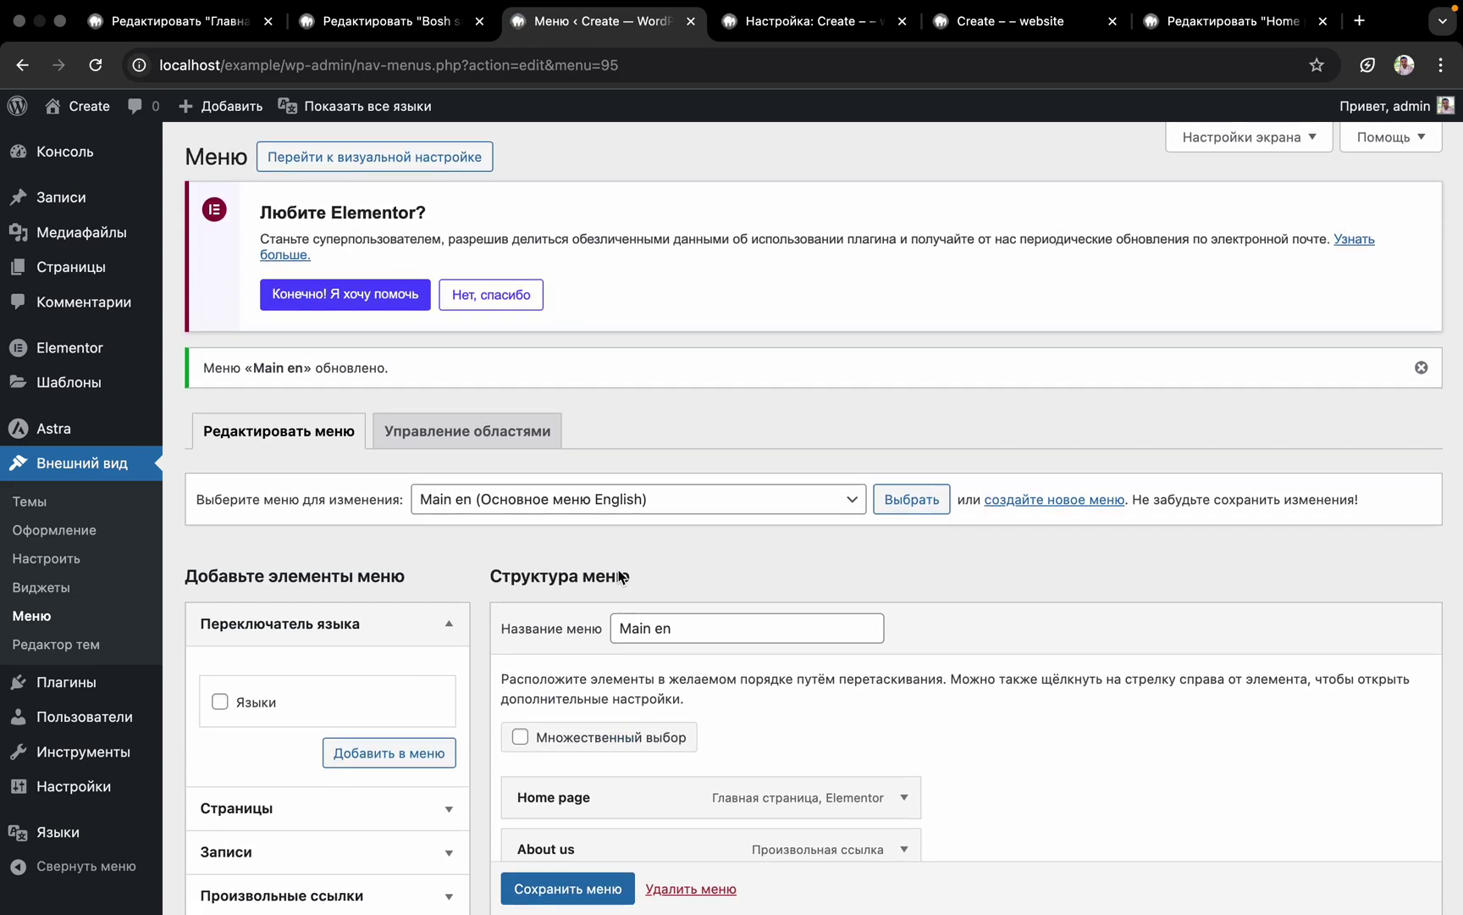
Load the Main ru menu for editing and add the language switcher item "Языки" to it
{"action": "left_click", "coordinate": [635, 501]}
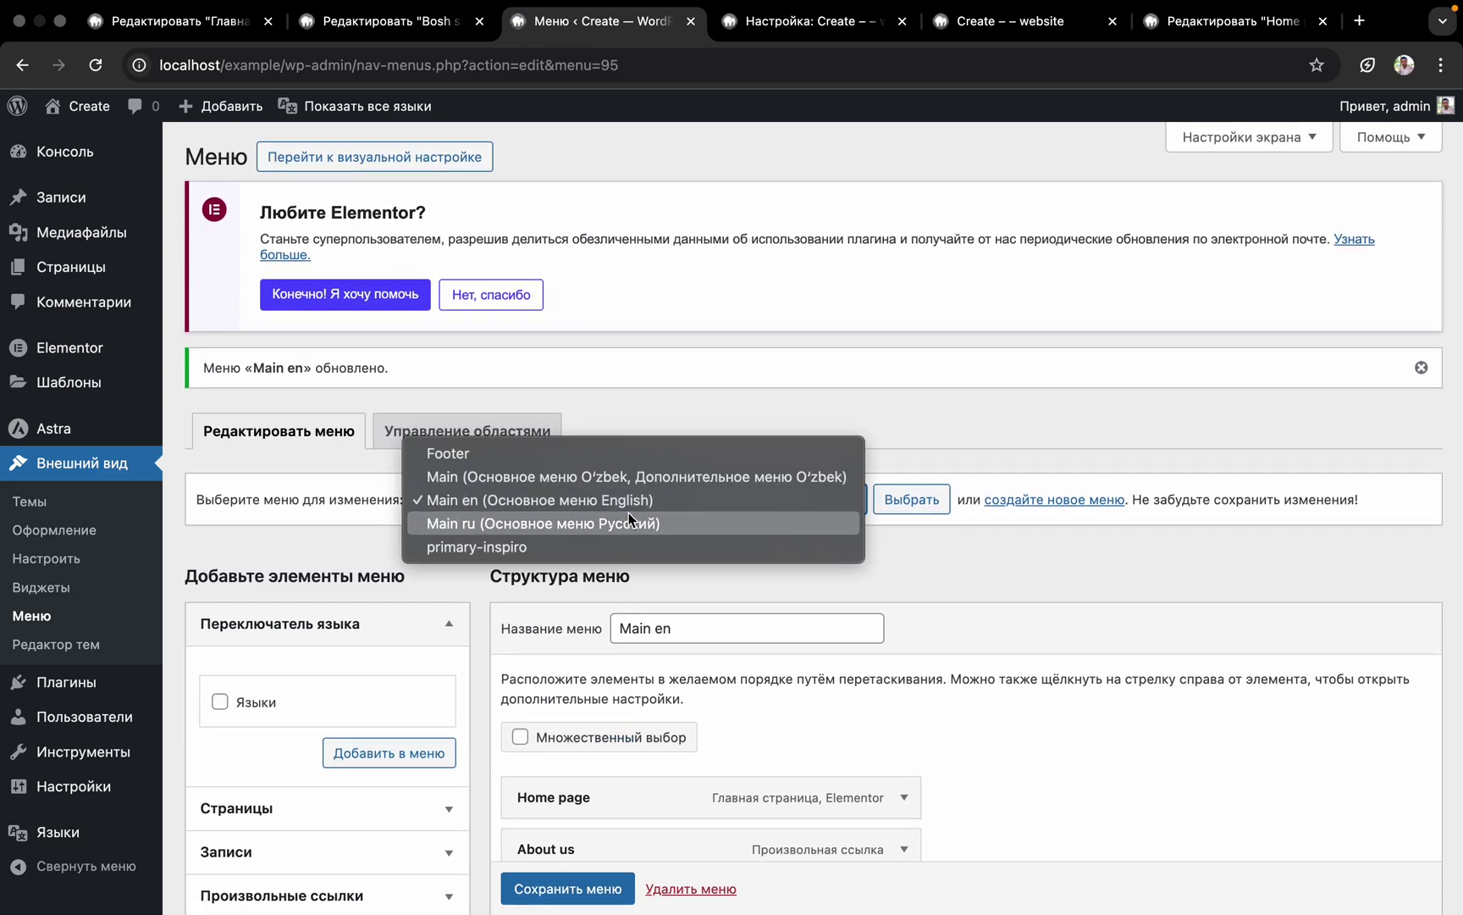
{"action": "left_click", "coordinate": [628, 518]}
{"action": "left_click", "coordinate": [910, 499]}
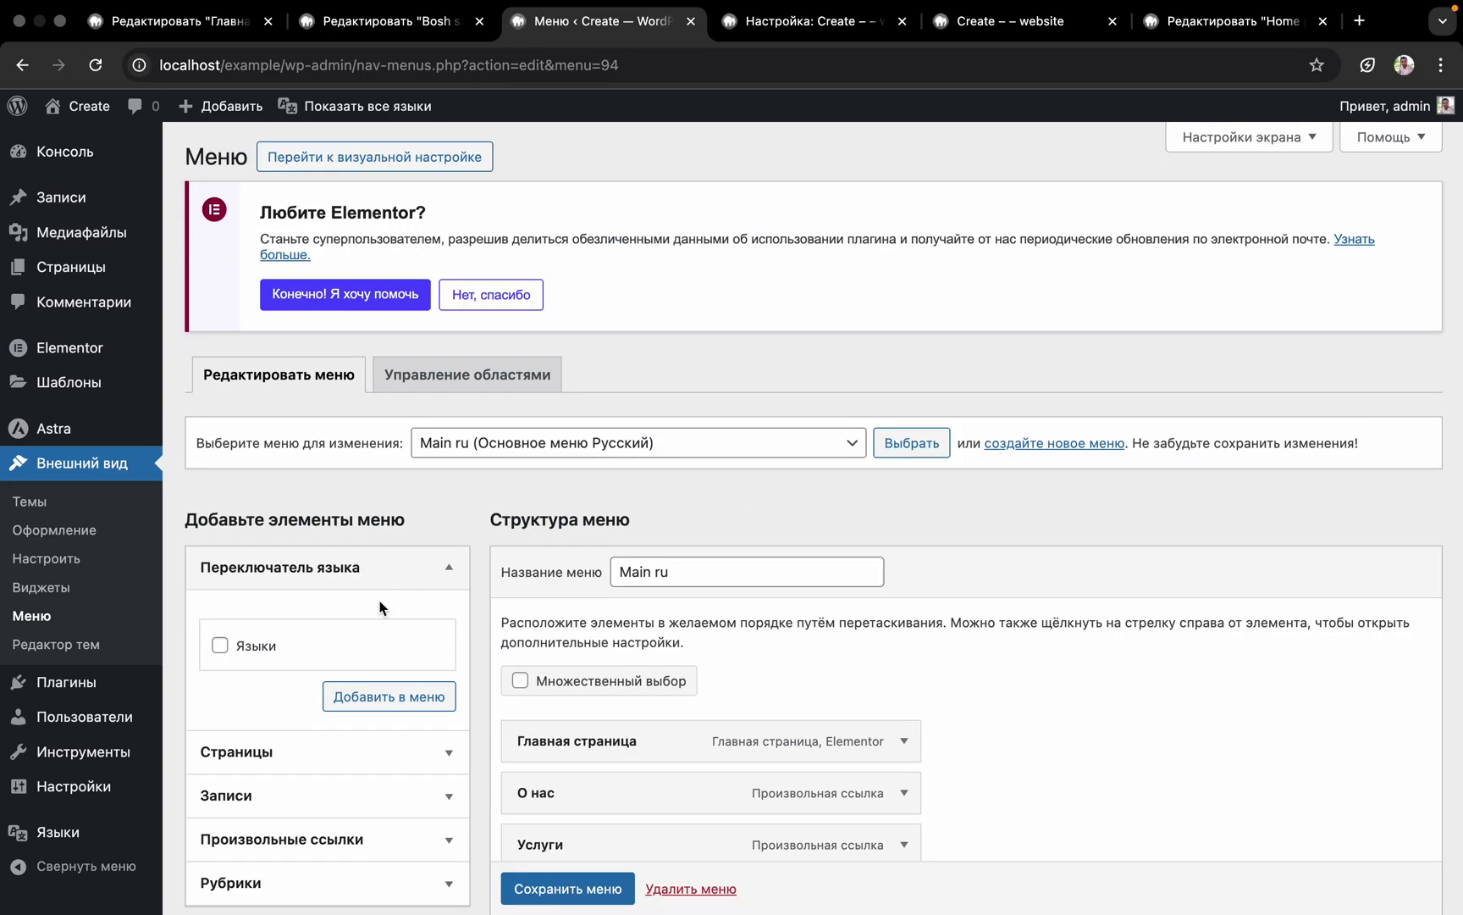
{"action": "left_click", "coordinate": [339, 691]}
Set the Main ru menu's "Языки" item to display as a dropdown list with flags and save the menu
{"action": "scroll", "coordinate": [670, 625], "scroll_direction": "down", "scroll_amount": 6}
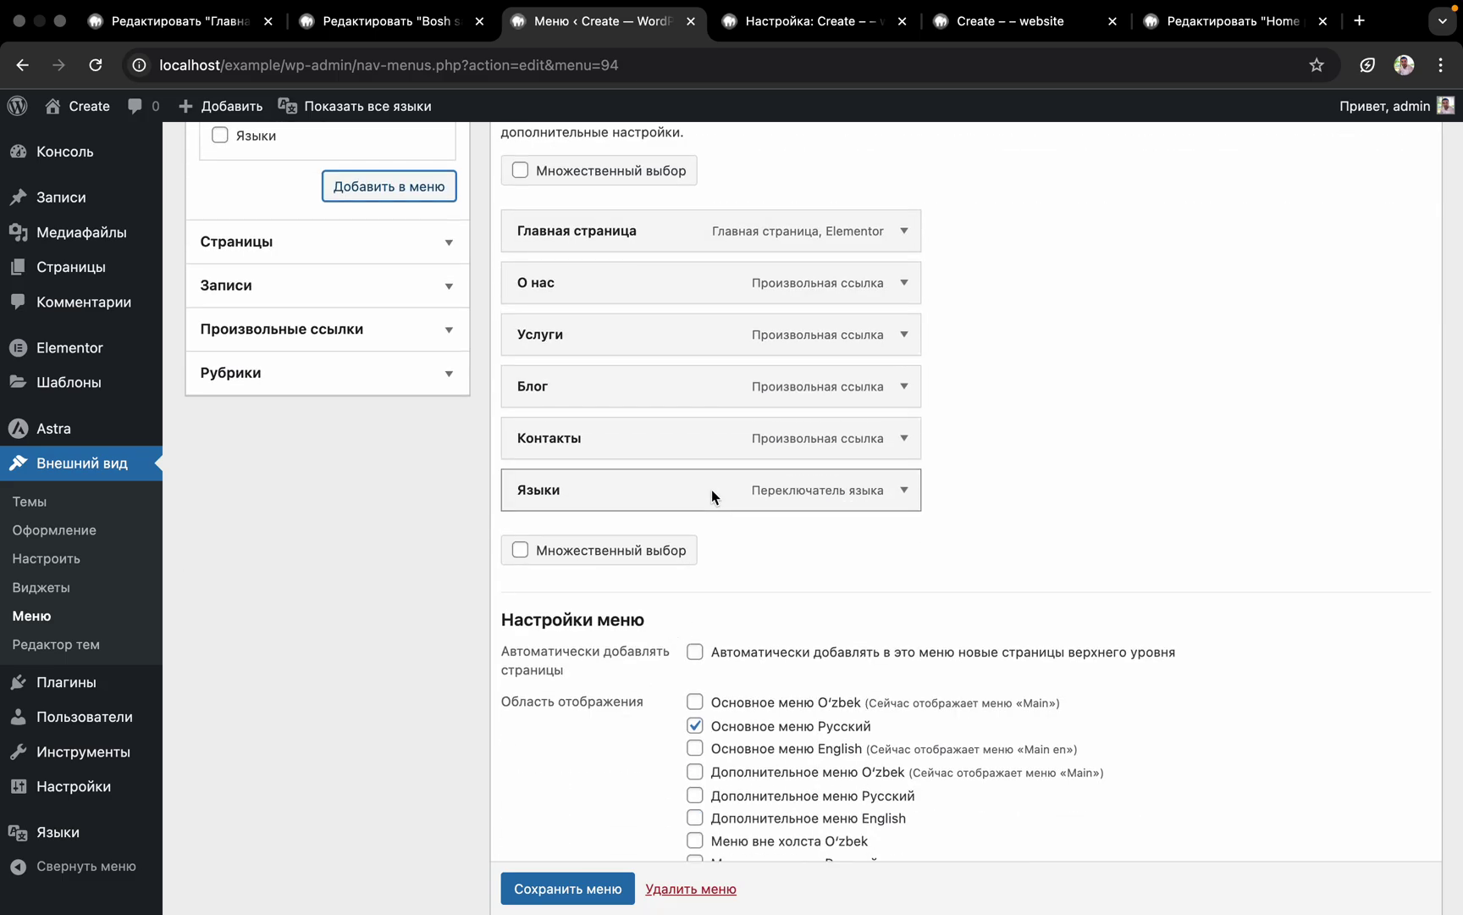
{"action": "left_click", "coordinate": [901, 489]}
{"action": "left_click", "coordinate": [624, 587]}
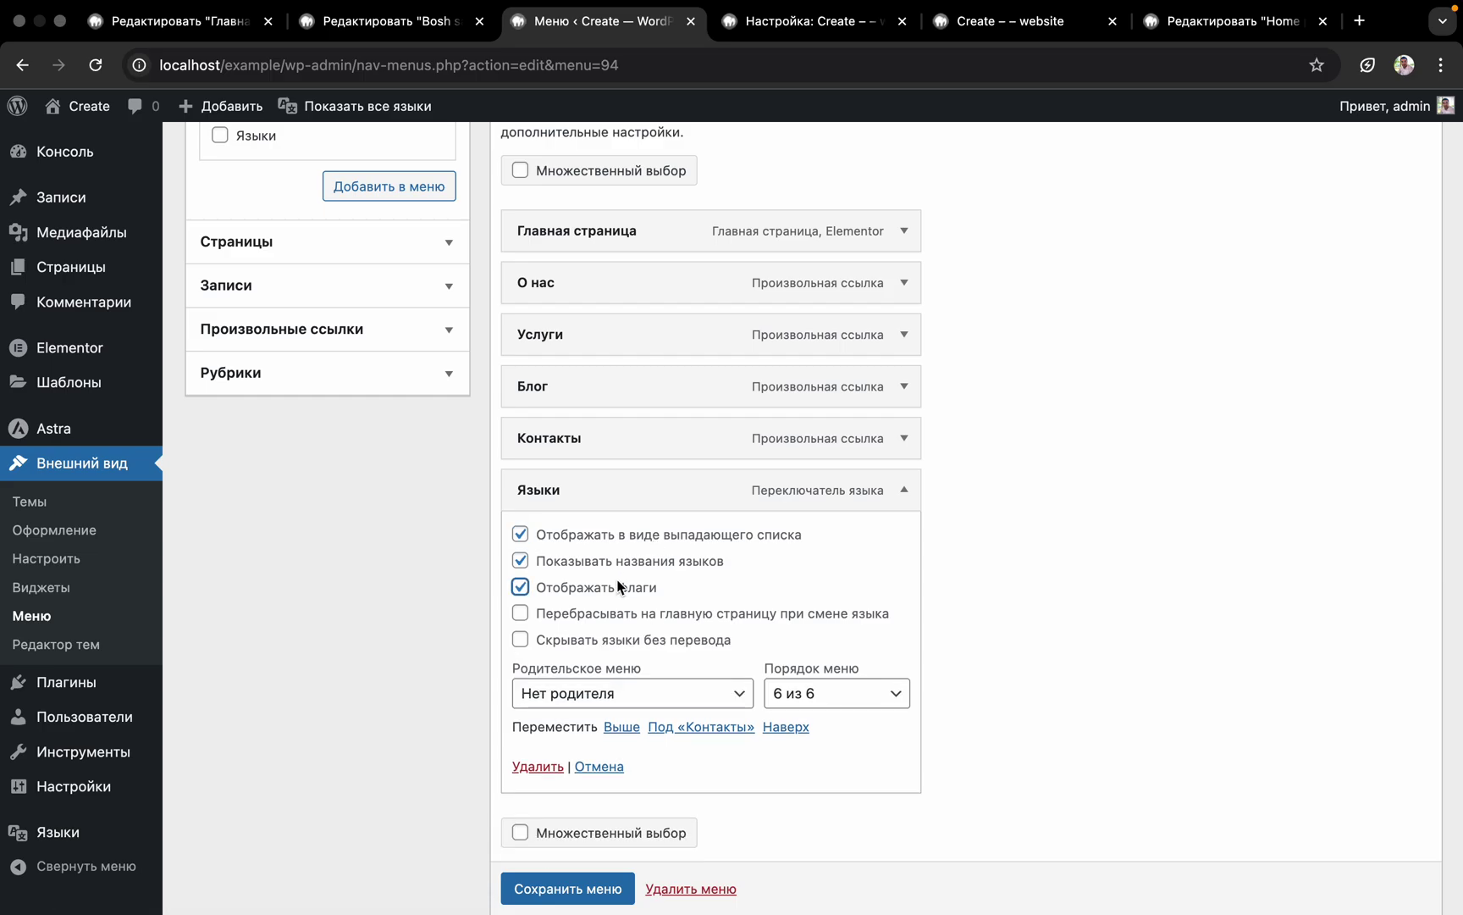
{"action": "scroll", "coordinate": [624, 591], "scroll_direction": "down", "scroll_amount": 4}
{"action": "left_click", "coordinate": [581, 889]}
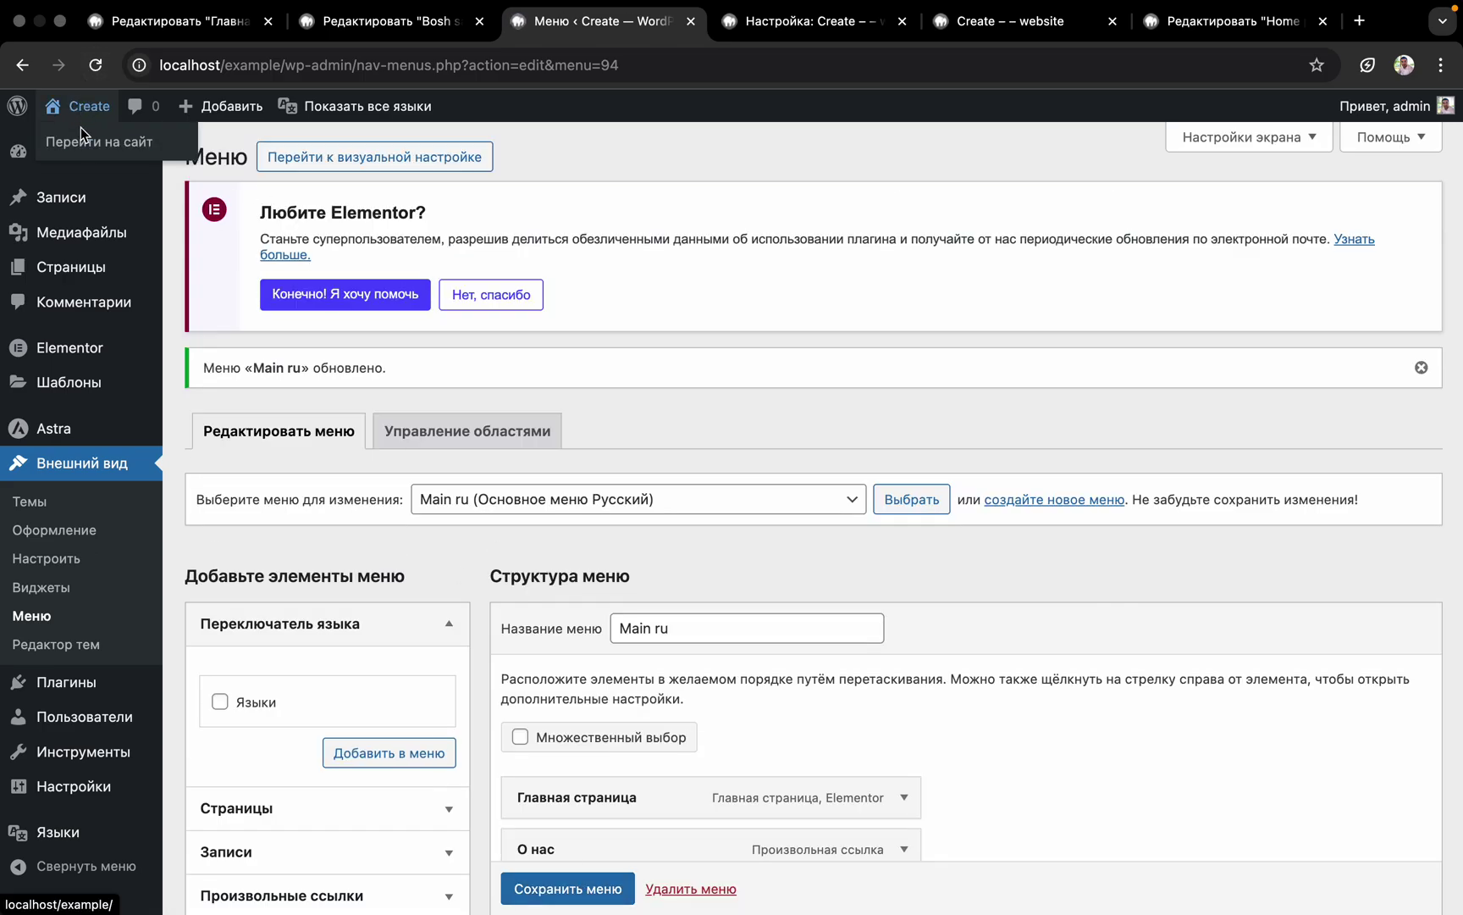
Open the site's public front page in a new browser tab and switch to it
{"action": "right_click", "coordinate": [77, 127]}
{"action": "left_click", "coordinate": [169, 144]}
{"action": "left_click", "coordinate": [738, 21]}
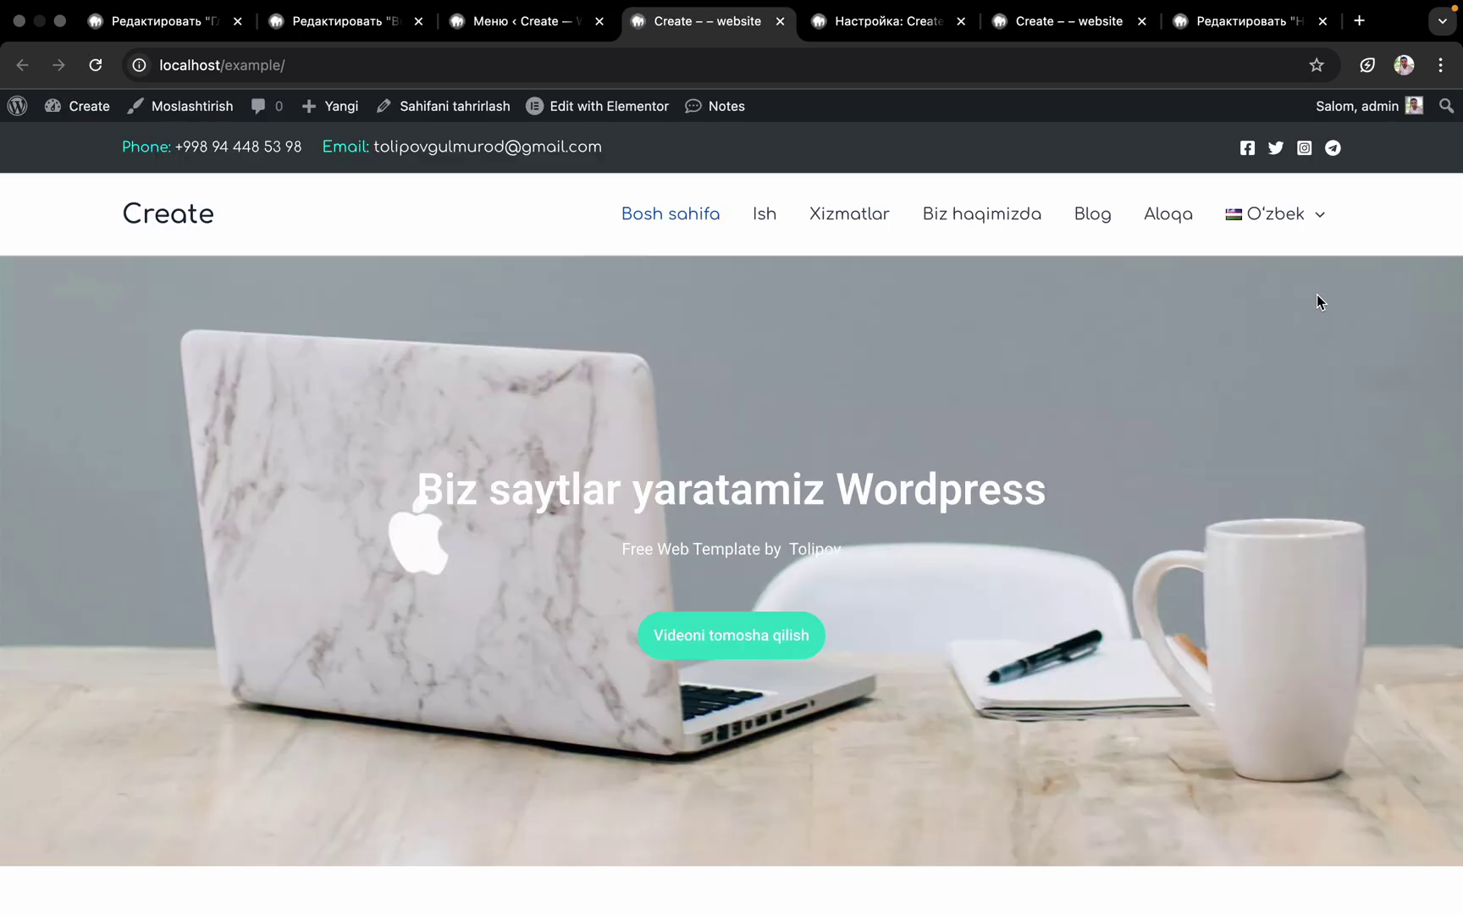
Test the header language switcher by changing the site to Русский, English and back to O'zbek
{"action": "mouse_move", "coordinate": [1301, 218]}
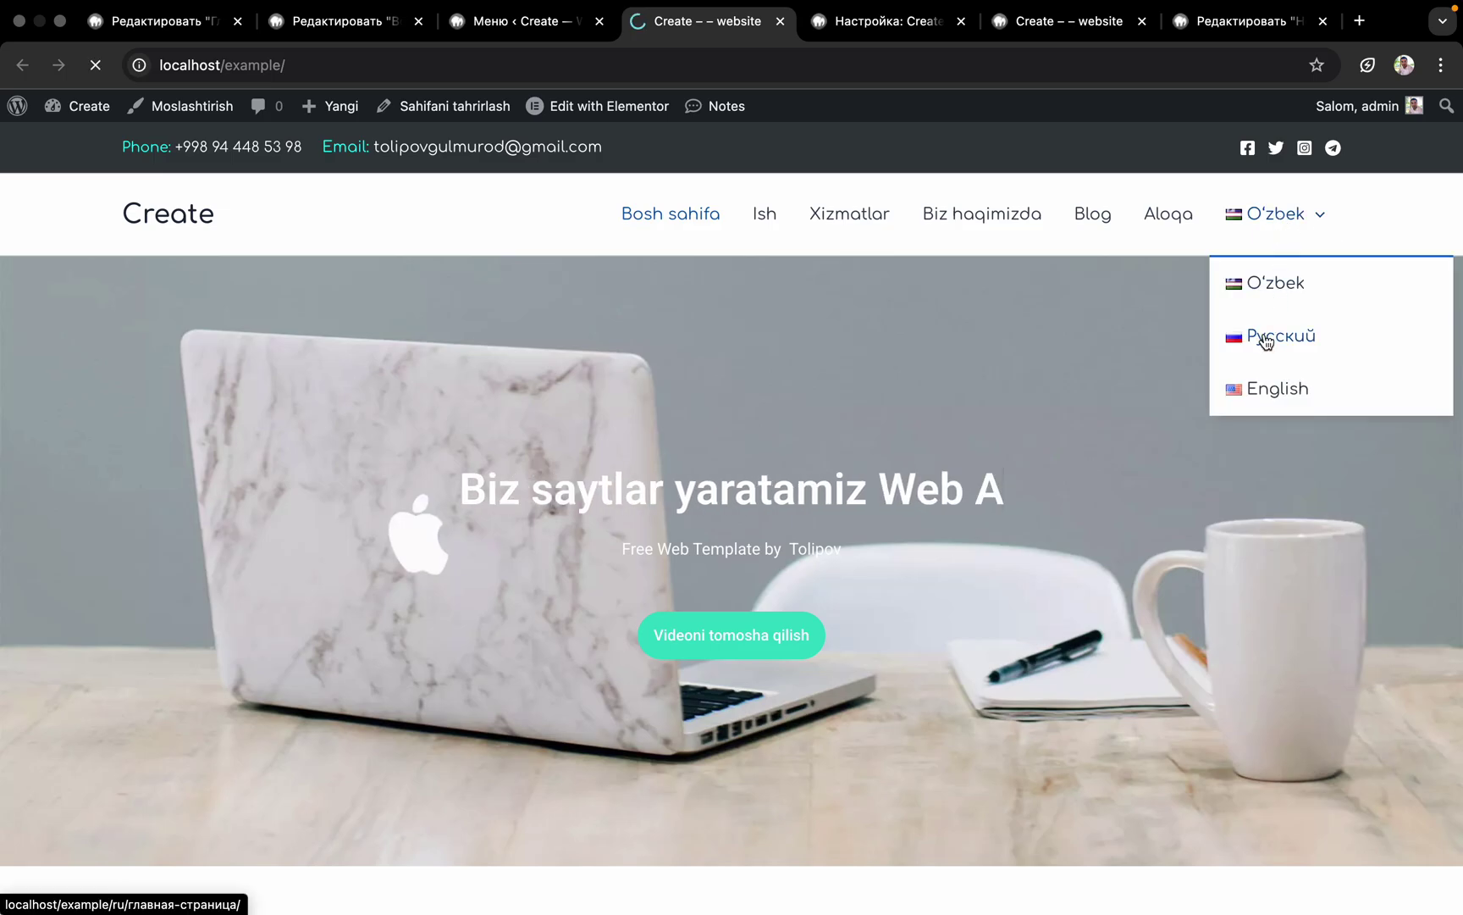
{"action": "left_click", "coordinate": [1266, 339]}
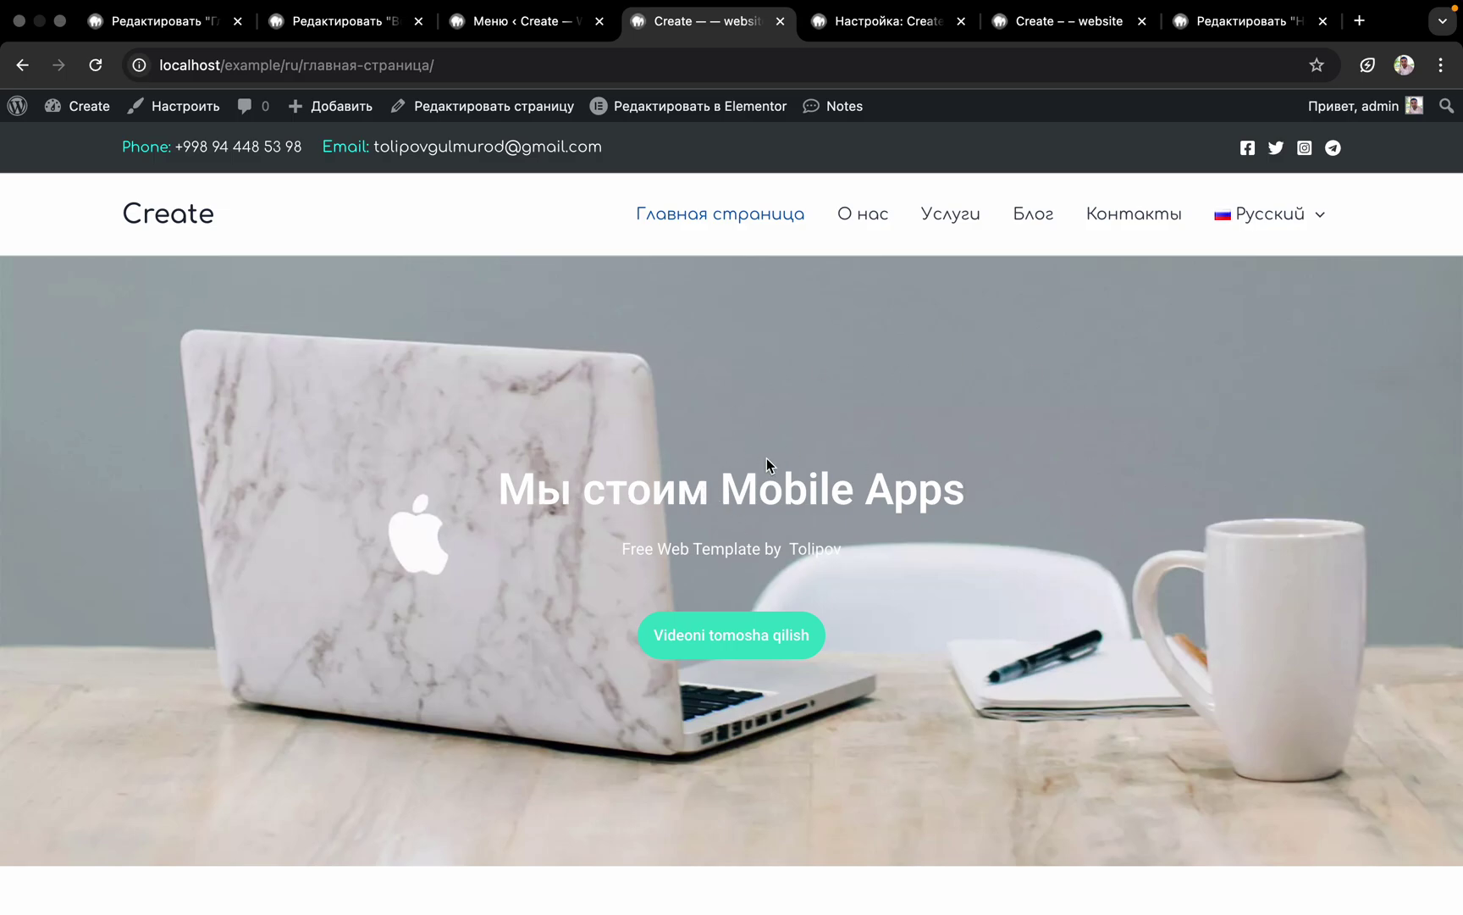
{"action": "mouse_move", "coordinate": [1284, 219]}
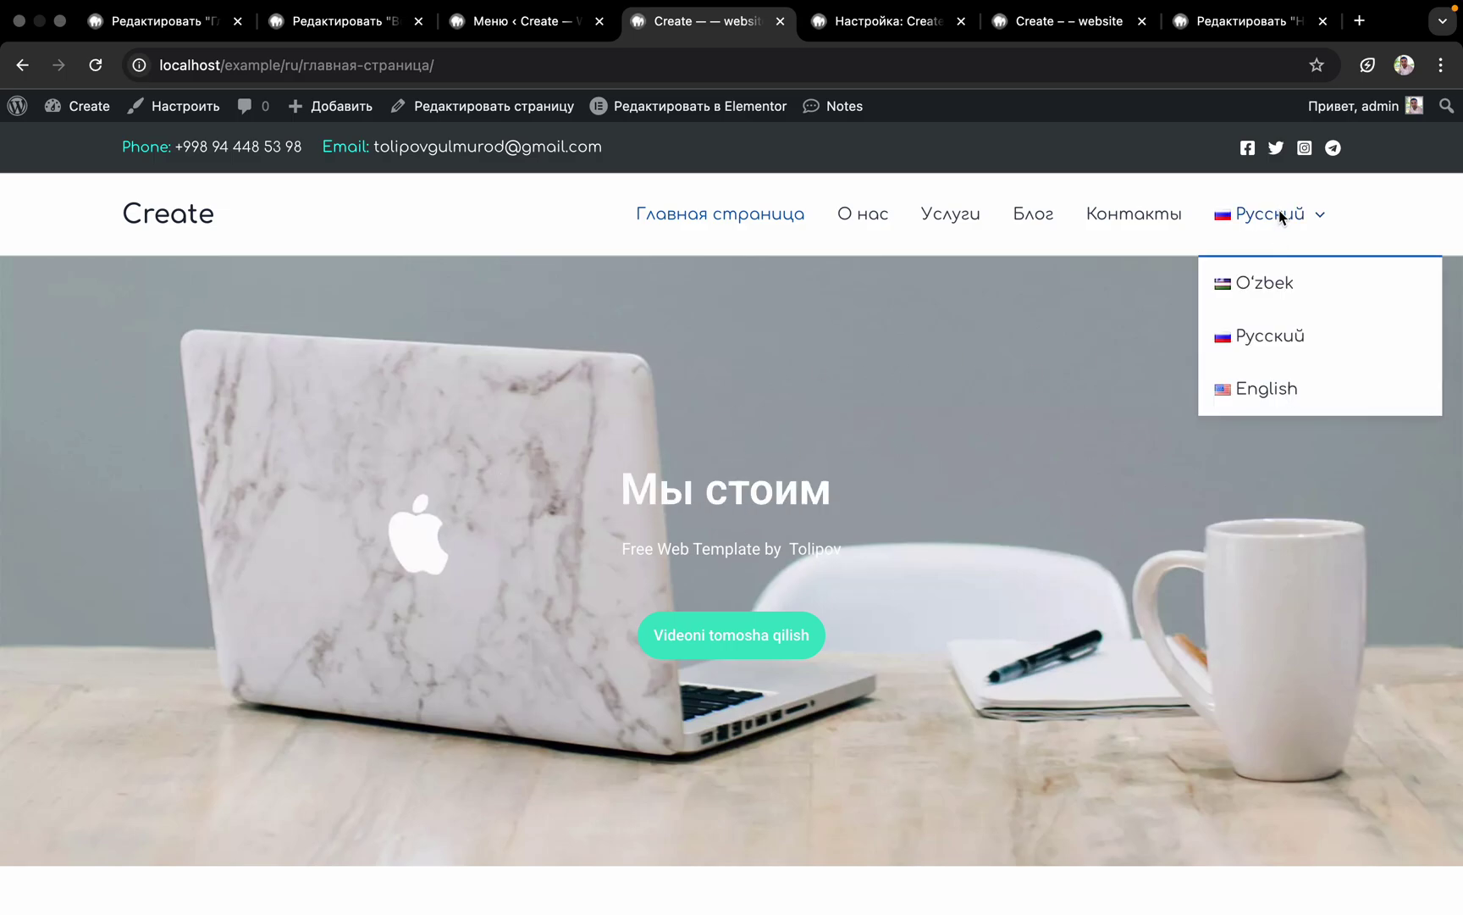
{"action": "left_click", "coordinate": [1245, 390]}
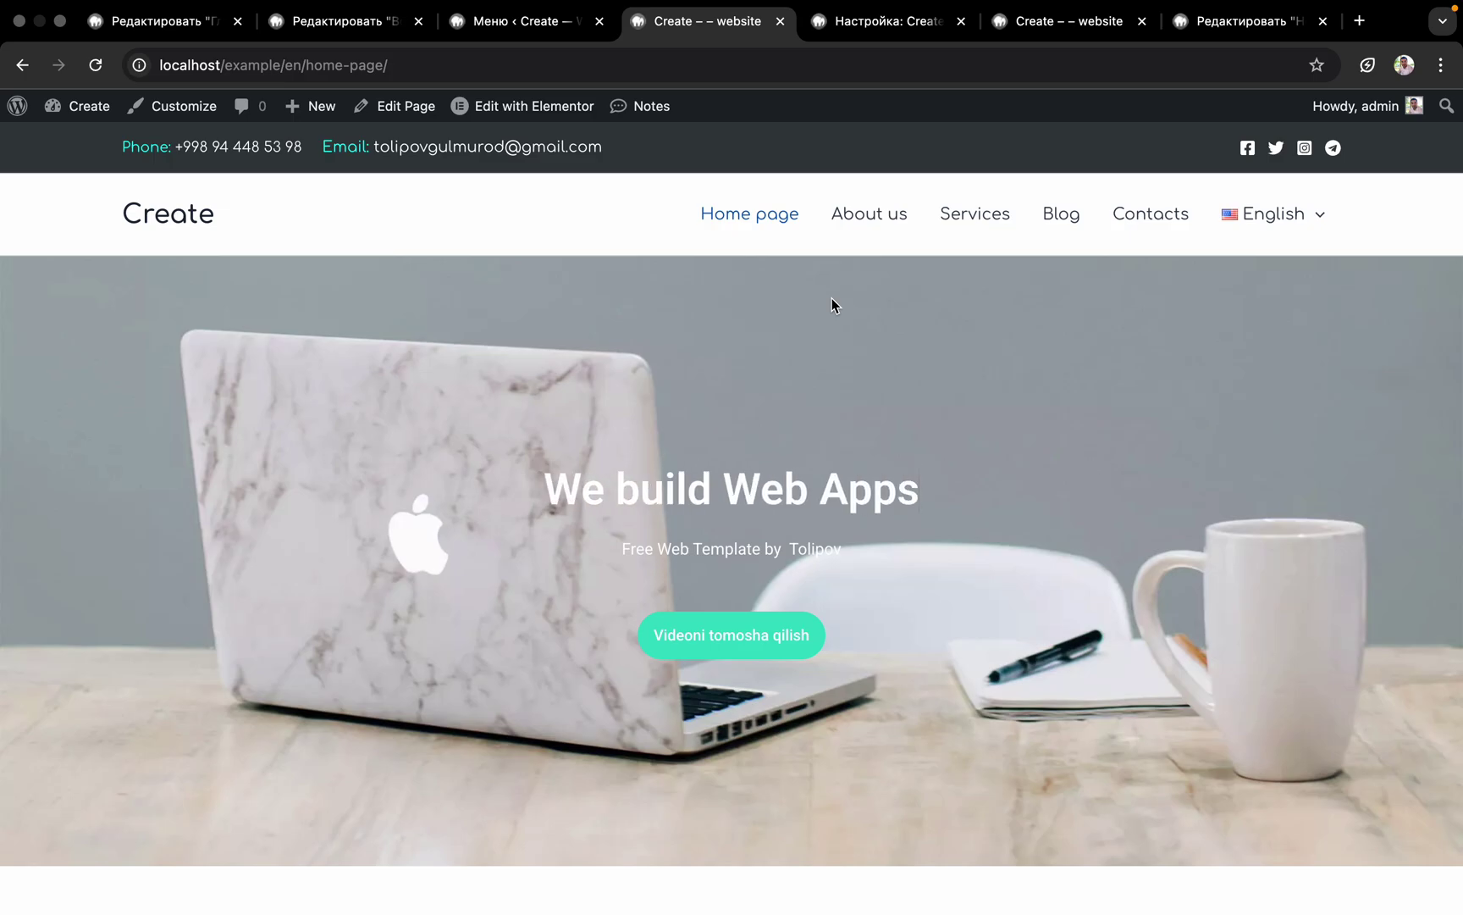
{"action": "mouse_move", "coordinate": [1270, 227]}
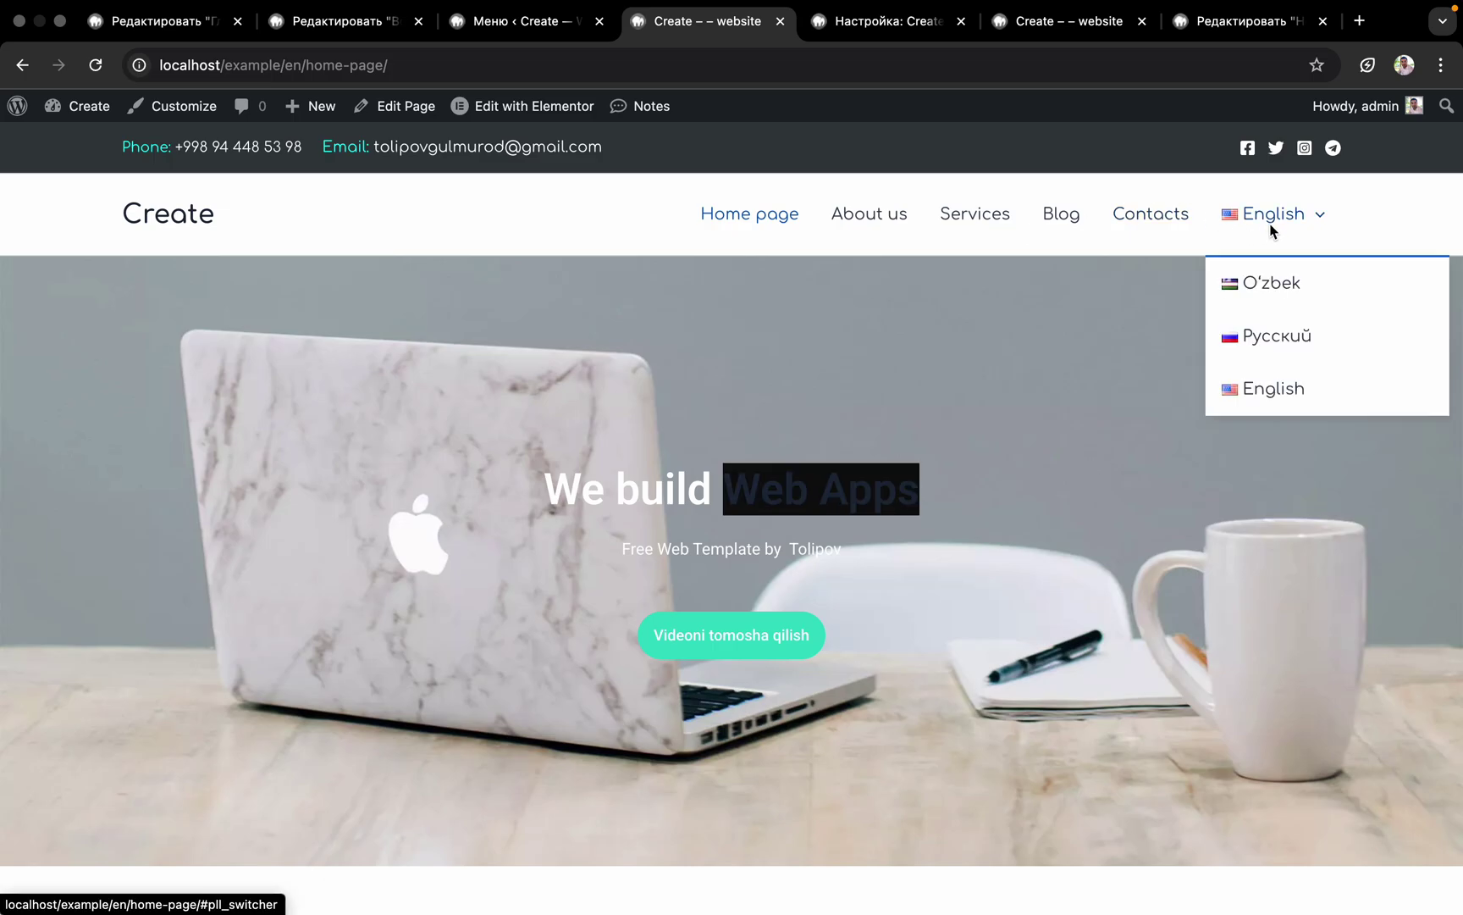
{"action": "left_click", "coordinate": [1252, 281]}
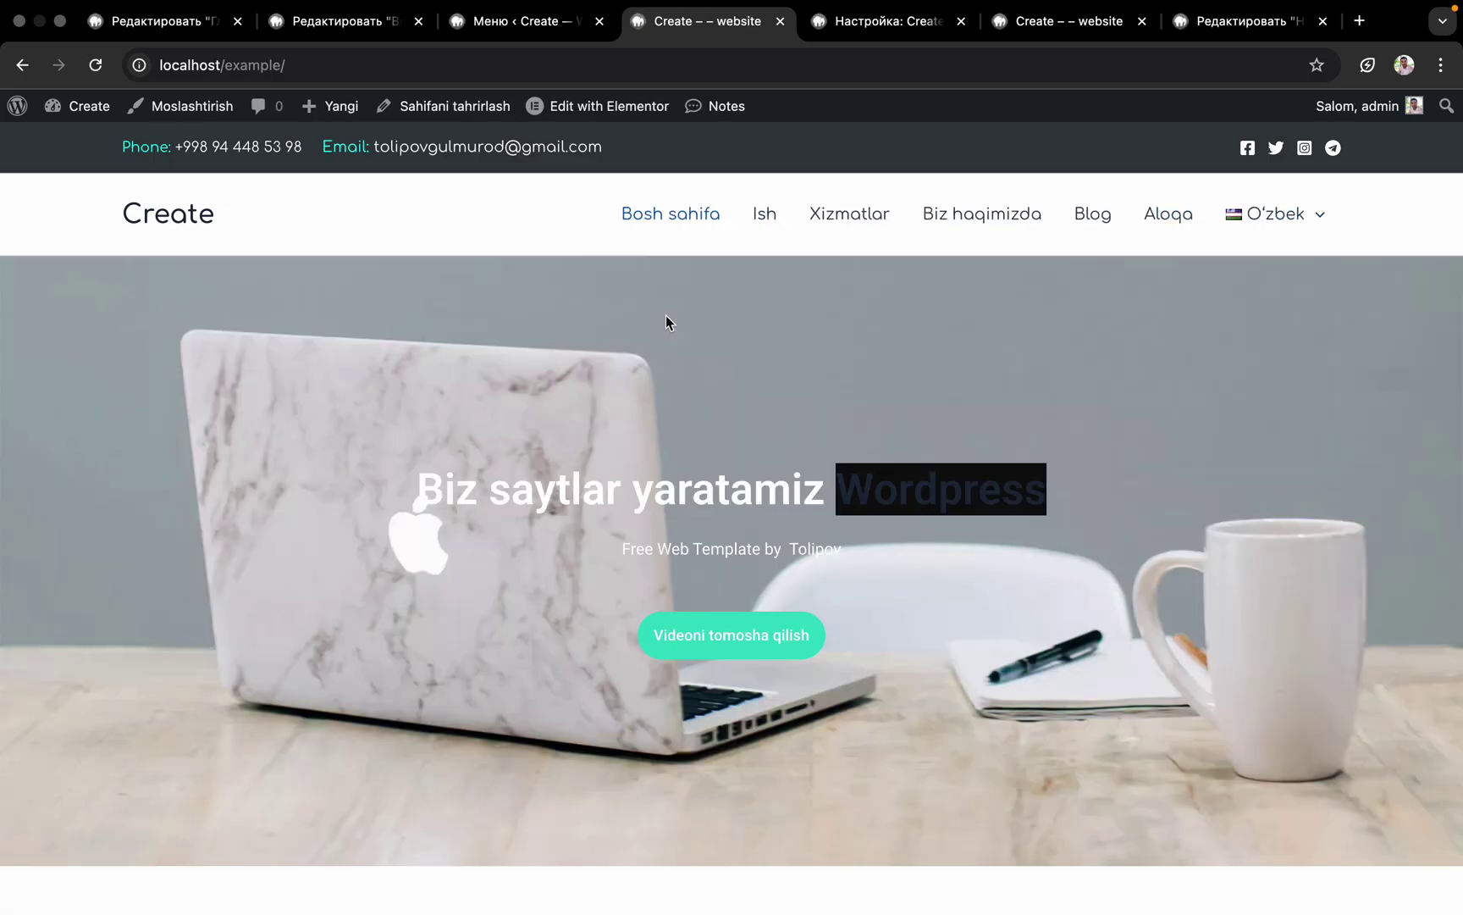
Review the O'zbek home page's content, switch the site to Русский and examine the same sections on the Russian home page
{"action": "scroll", "coordinate": [665, 316], "scroll_direction": "down", "scroll_amount": 7}
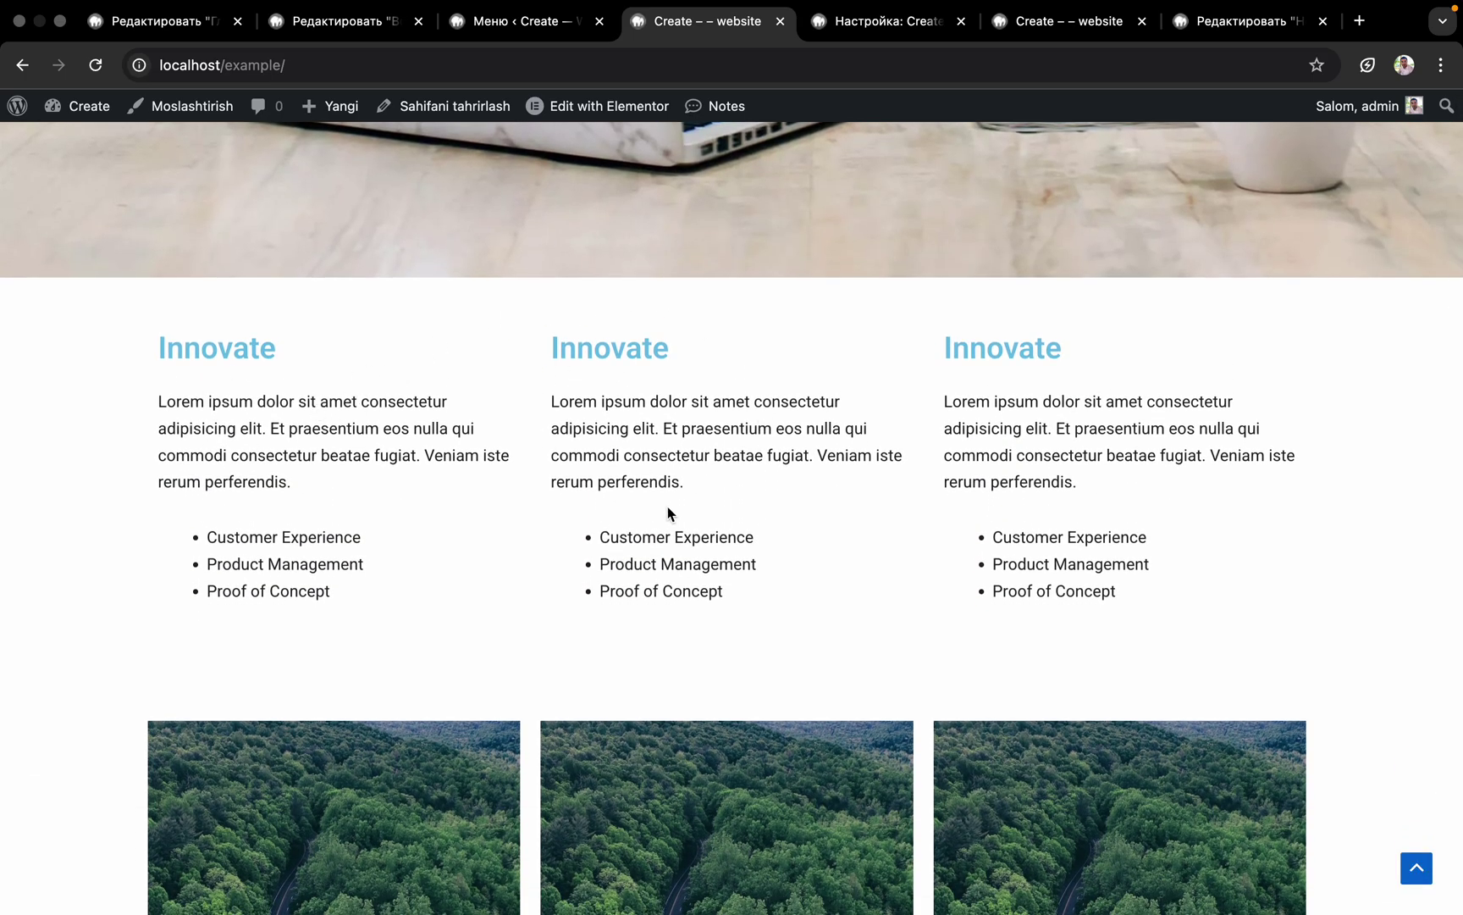
{"action": "scroll", "coordinate": [431, 516], "scroll_direction": "up", "scroll_amount": 7}
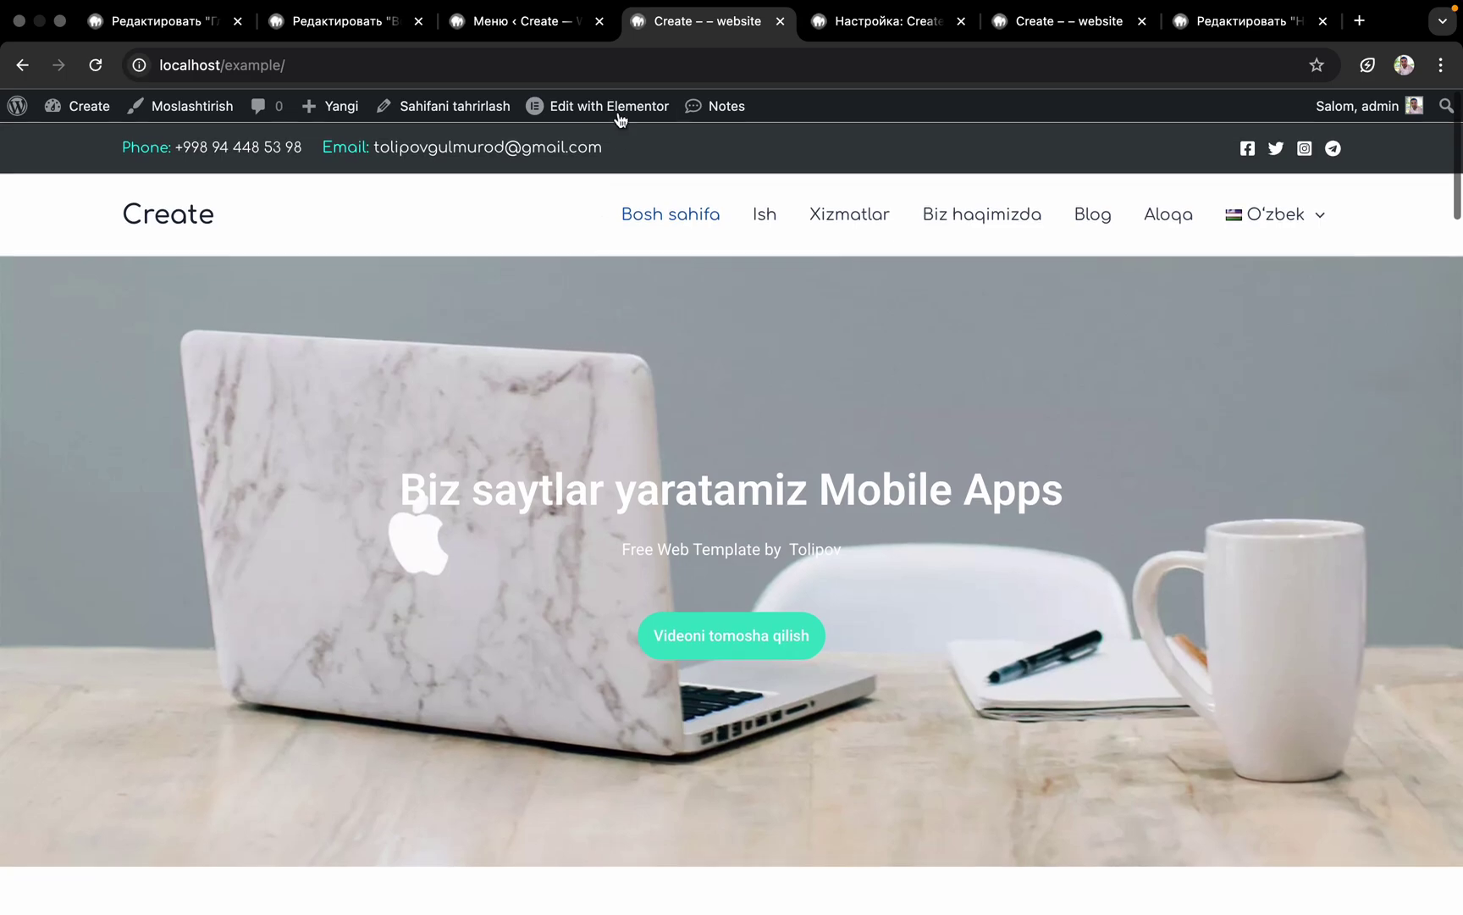
{"action": "mouse_move", "coordinate": [604, 108]}
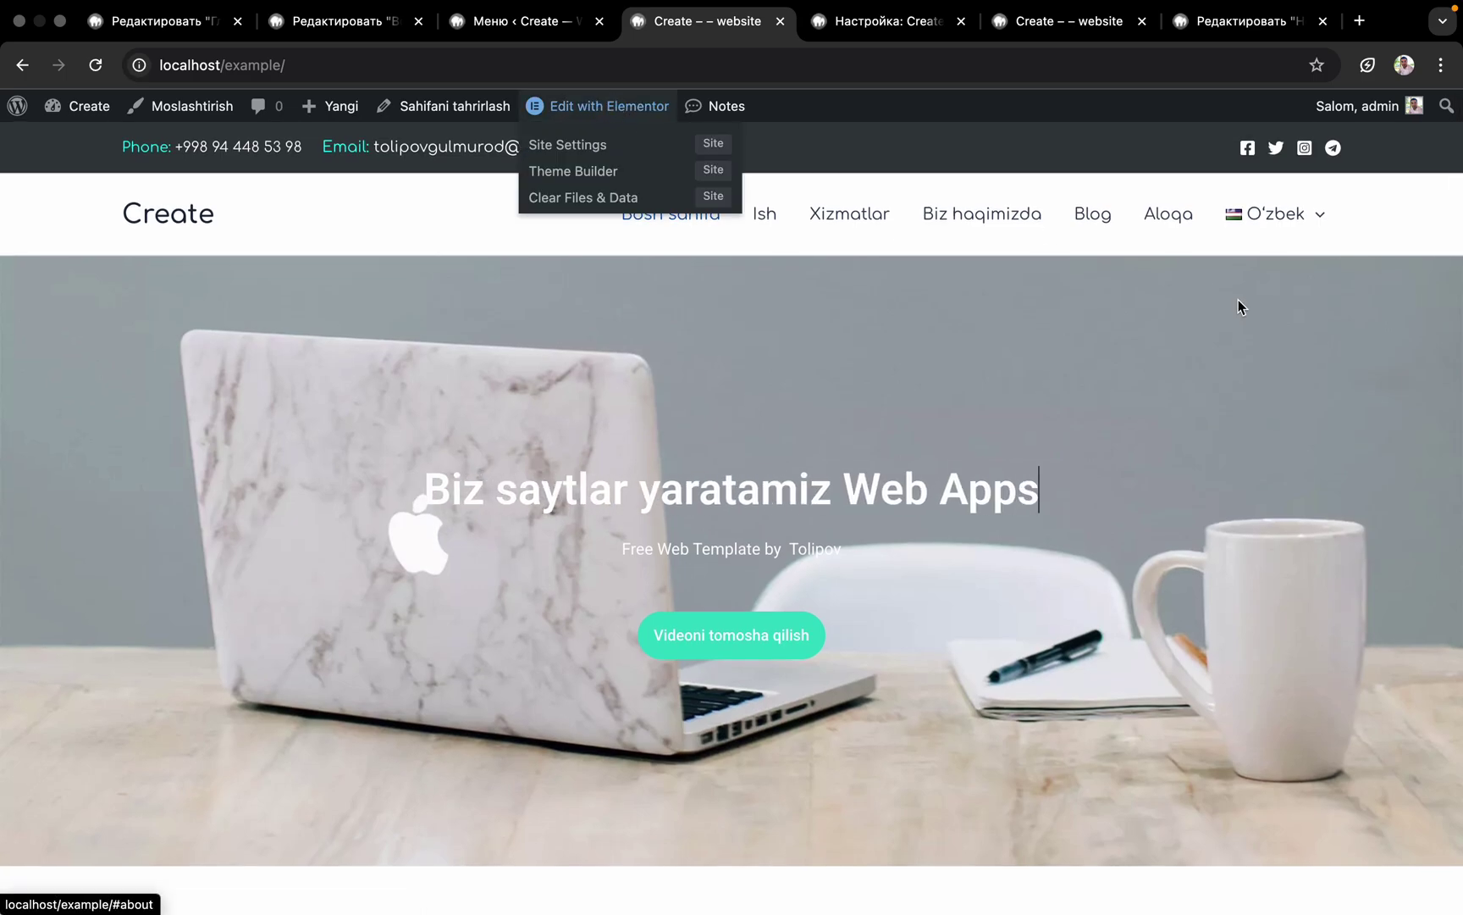
{"action": "mouse_move", "coordinate": [1276, 228]}
{"action": "left_click", "coordinate": [1262, 336]}
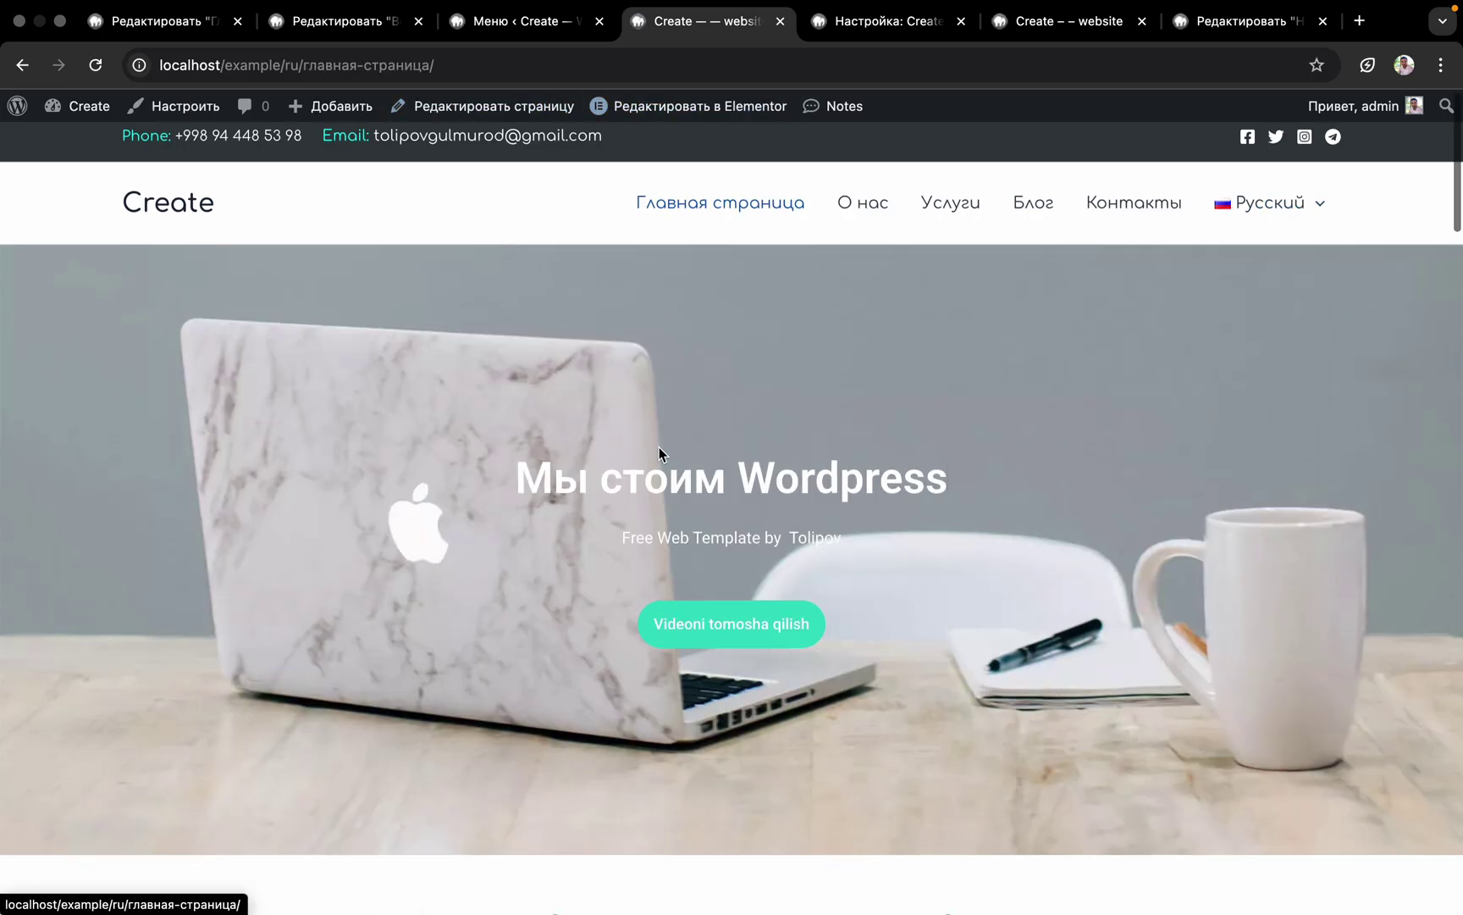
{"action": "scroll", "coordinate": [659, 446], "scroll_direction": "down", "scroll_amount": 4}
{"action": "scroll", "coordinate": [576, 777], "scroll_direction": "down", "scroll_amount": 20}
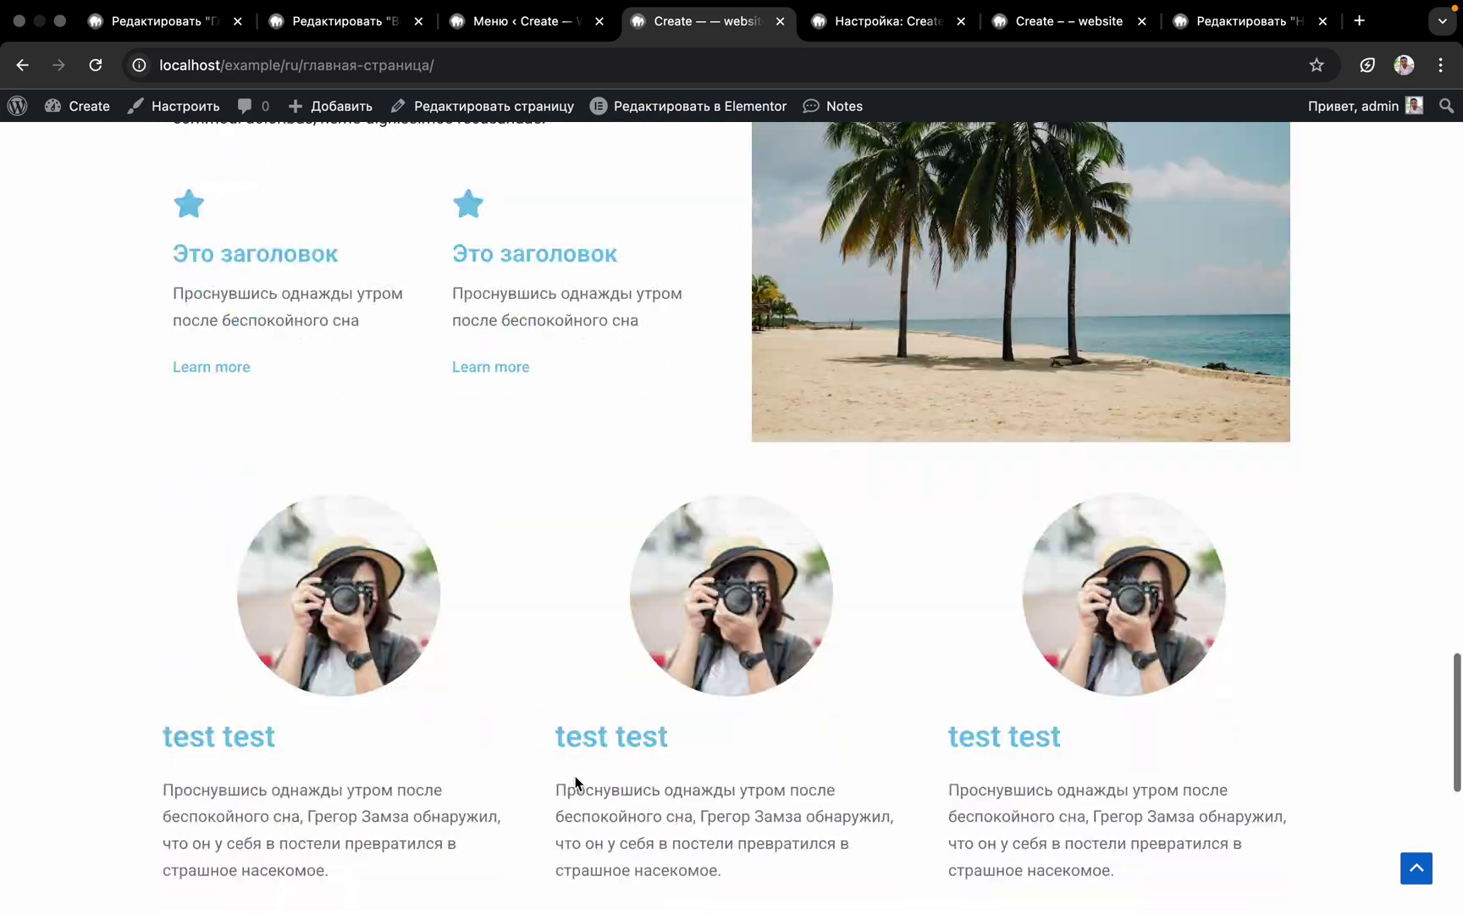
{"action": "scroll", "coordinate": [575, 777], "scroll_direction": "up", "scroll_amount": 20}
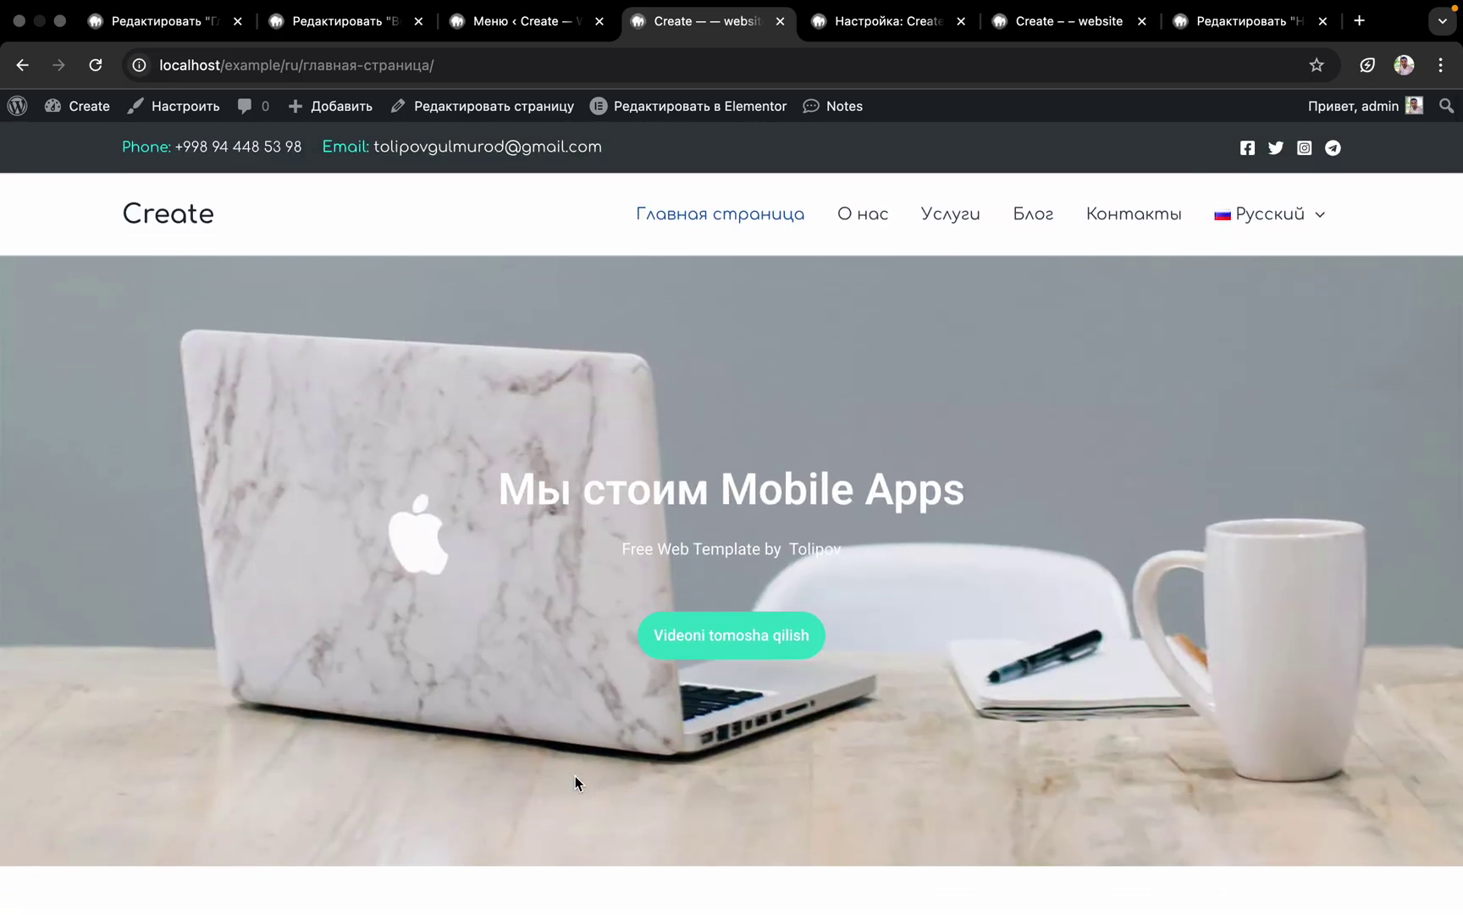
{"action": "scroll", "coordinate": [575, 777], "scroll_direction": "down", "scroll_amount": 7}
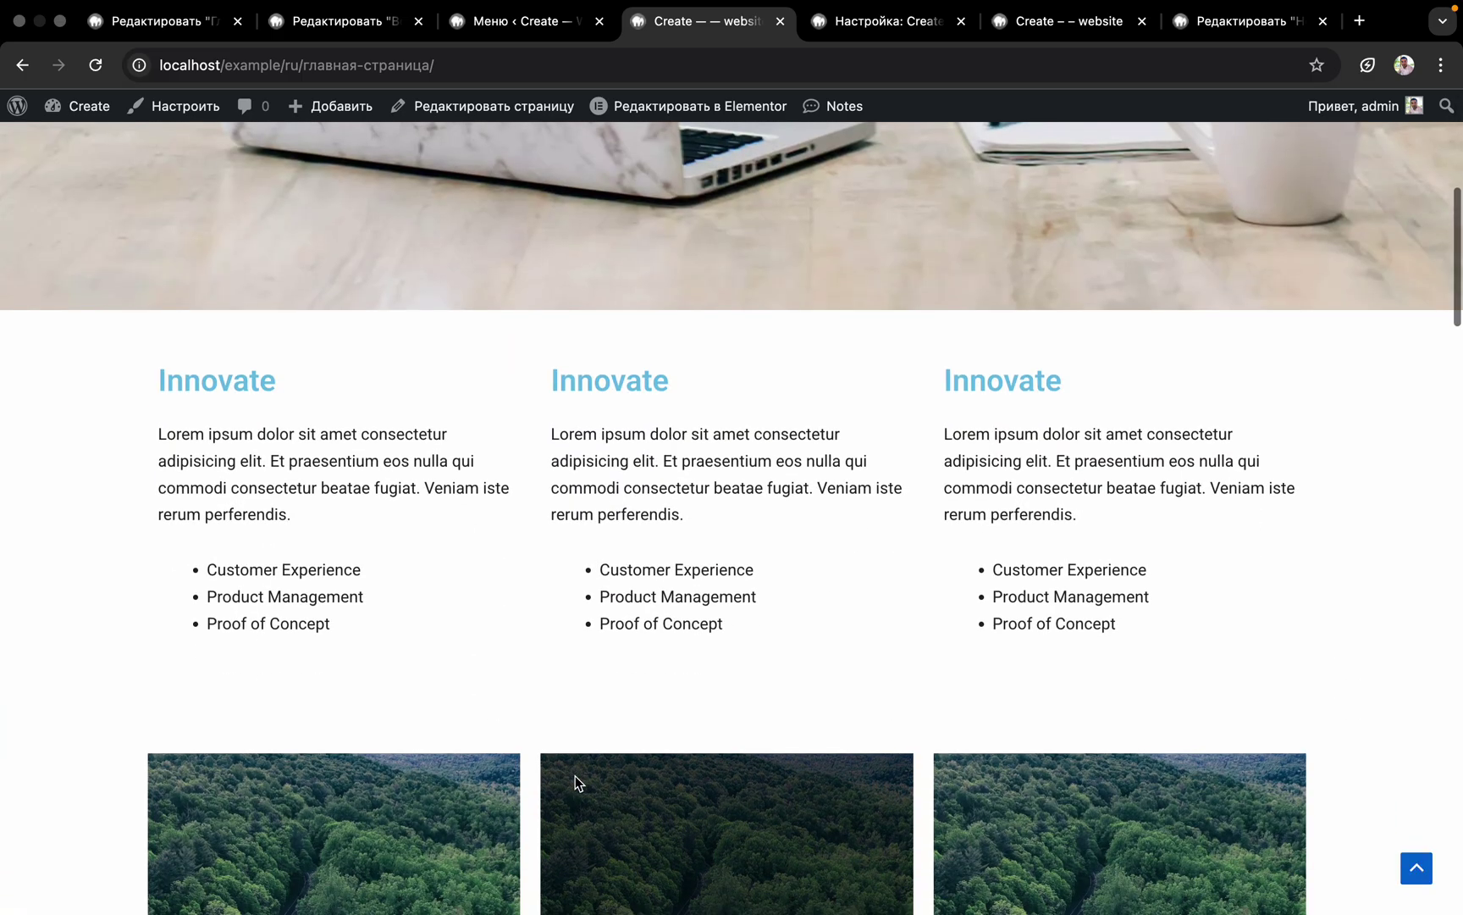
{"action": "scroll", "coordinate": [575, 776], "scroll_direction": "up", "scroll_amount": 7}
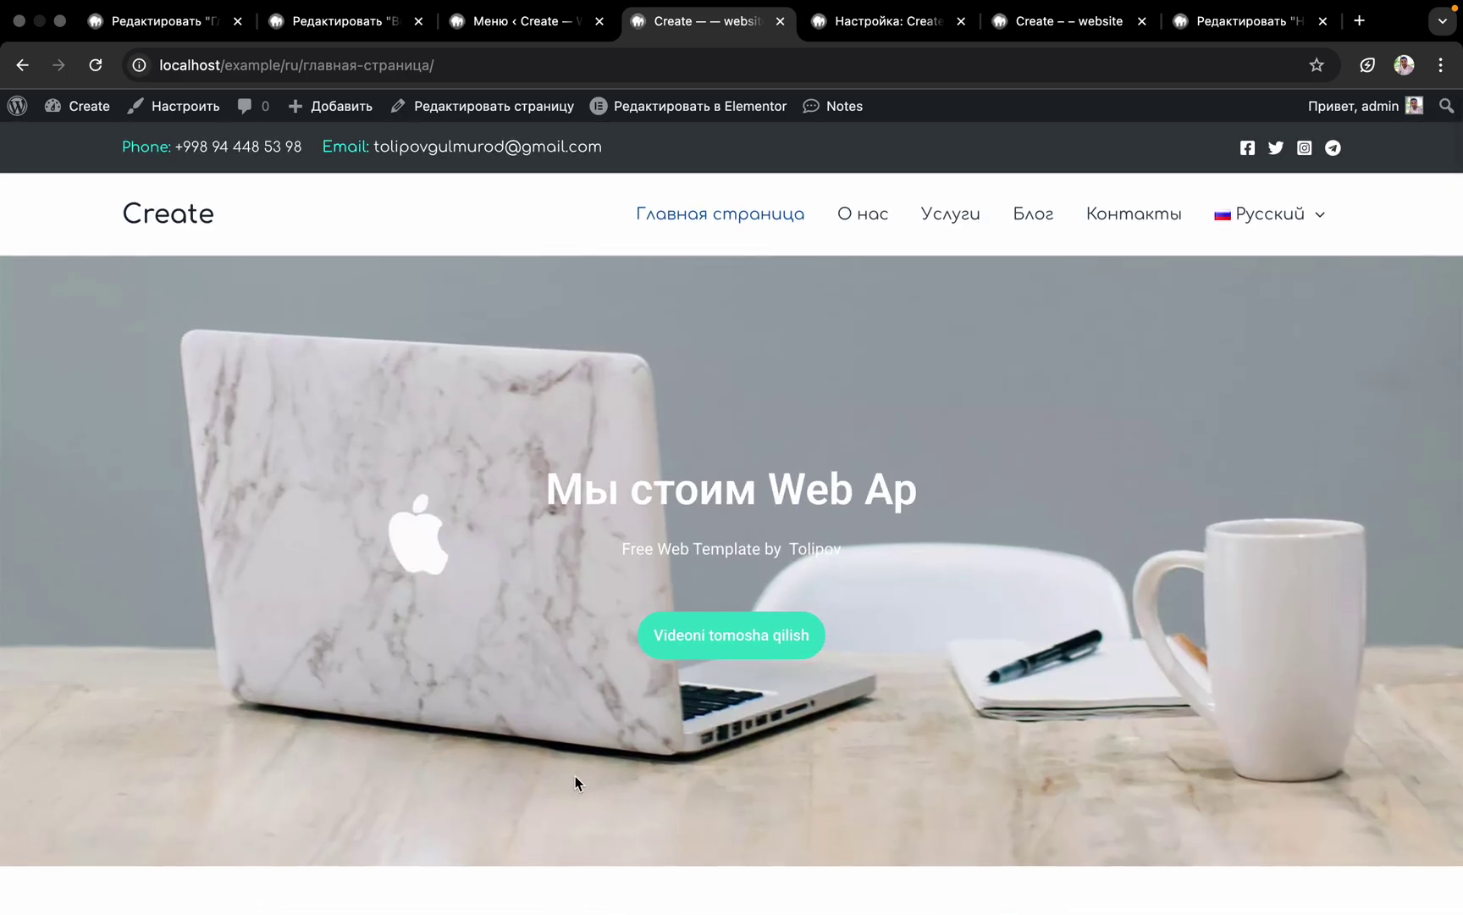